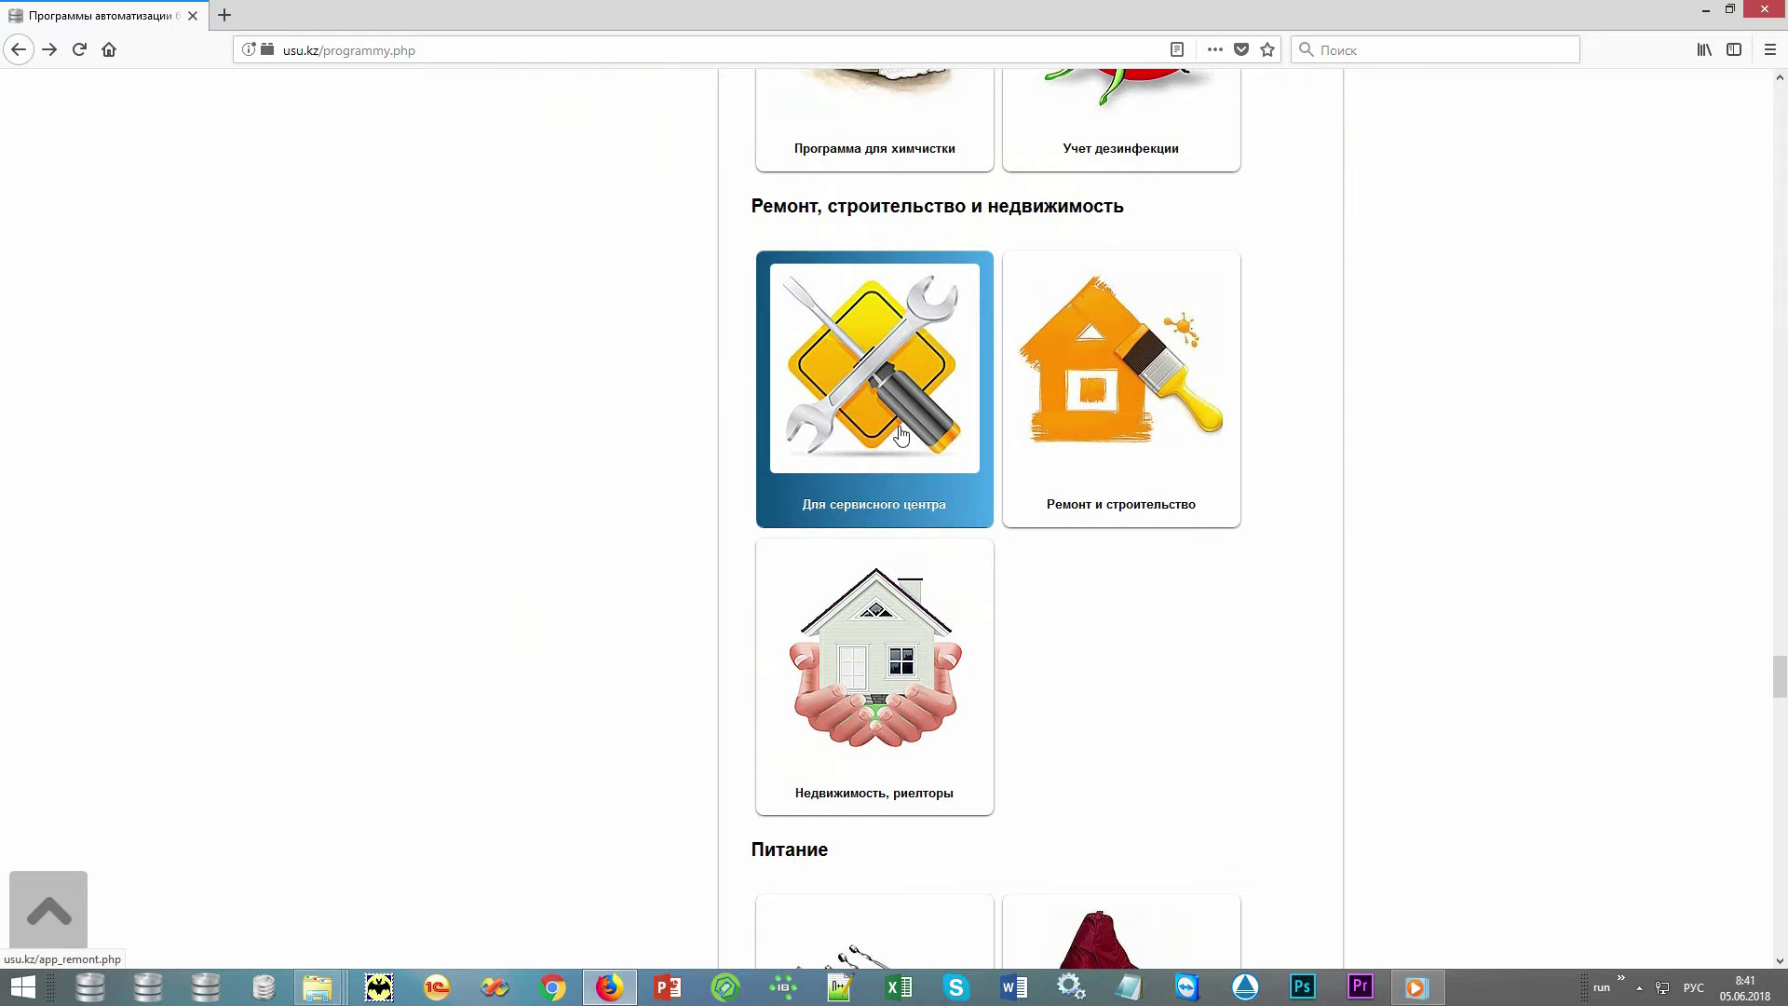
Step: Open the service centre (Для сервисного центра) program page and review its main features
click(904, 464)
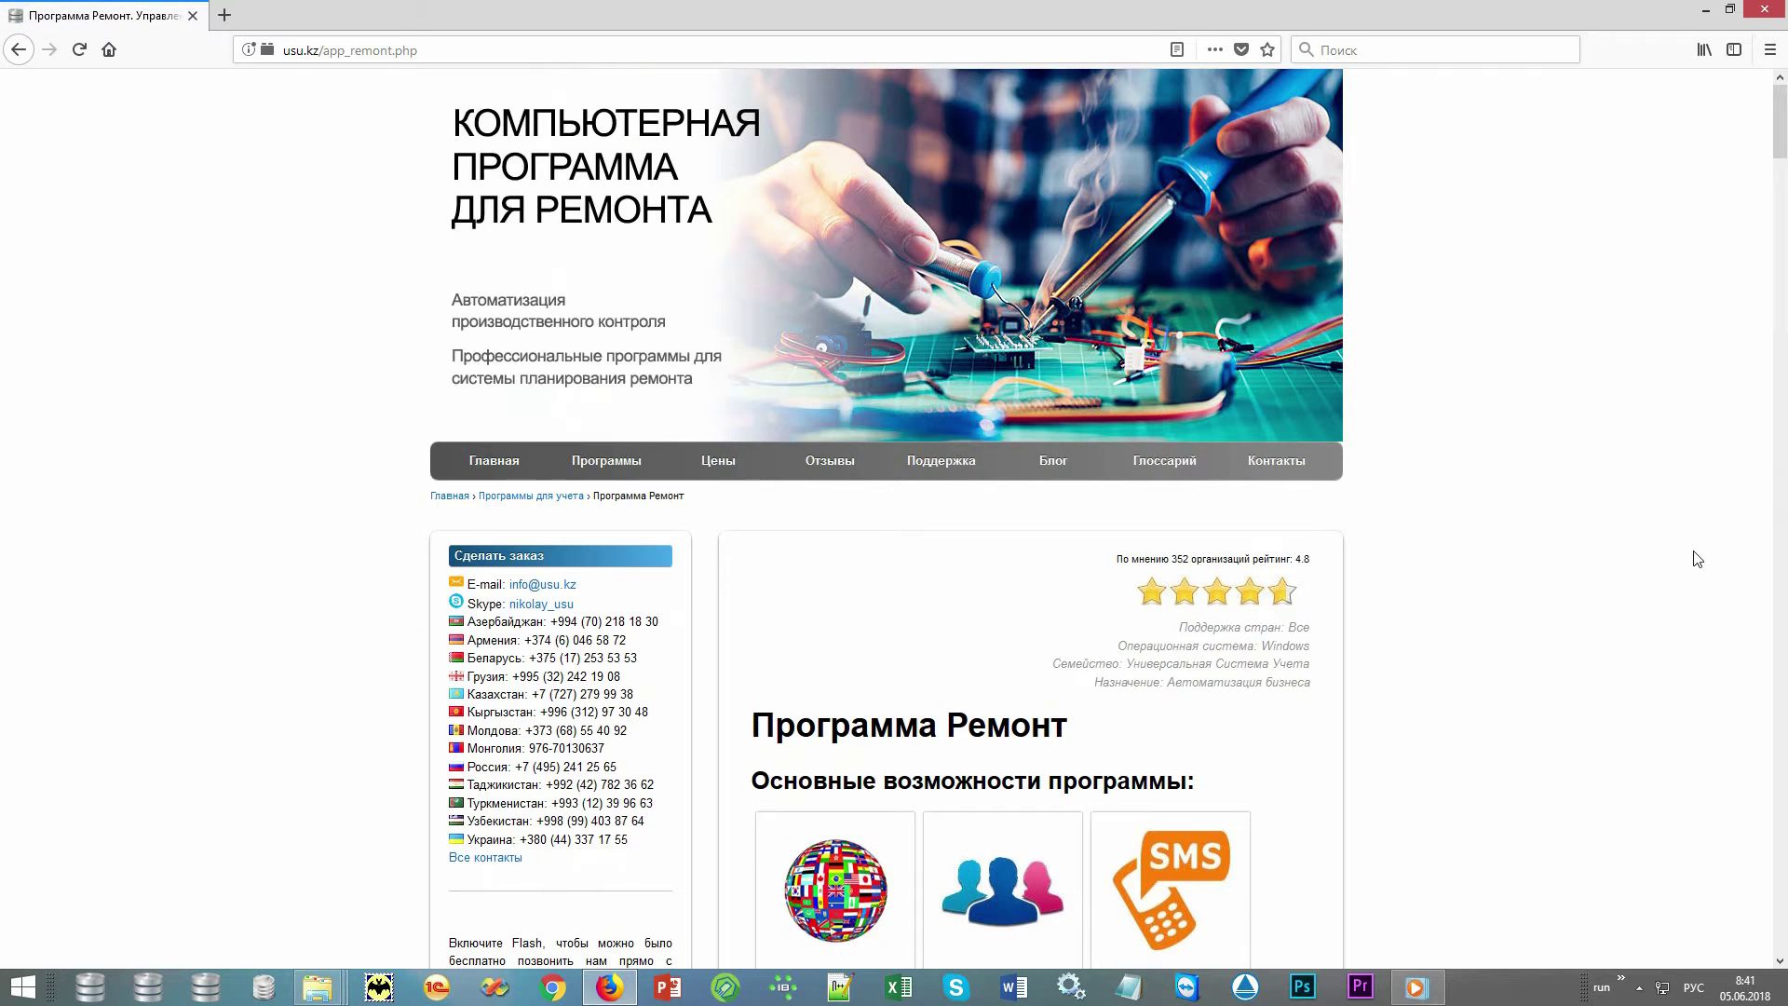
scroll(1698, 559, down, 5)
scroll(1698, 559, down, 5)
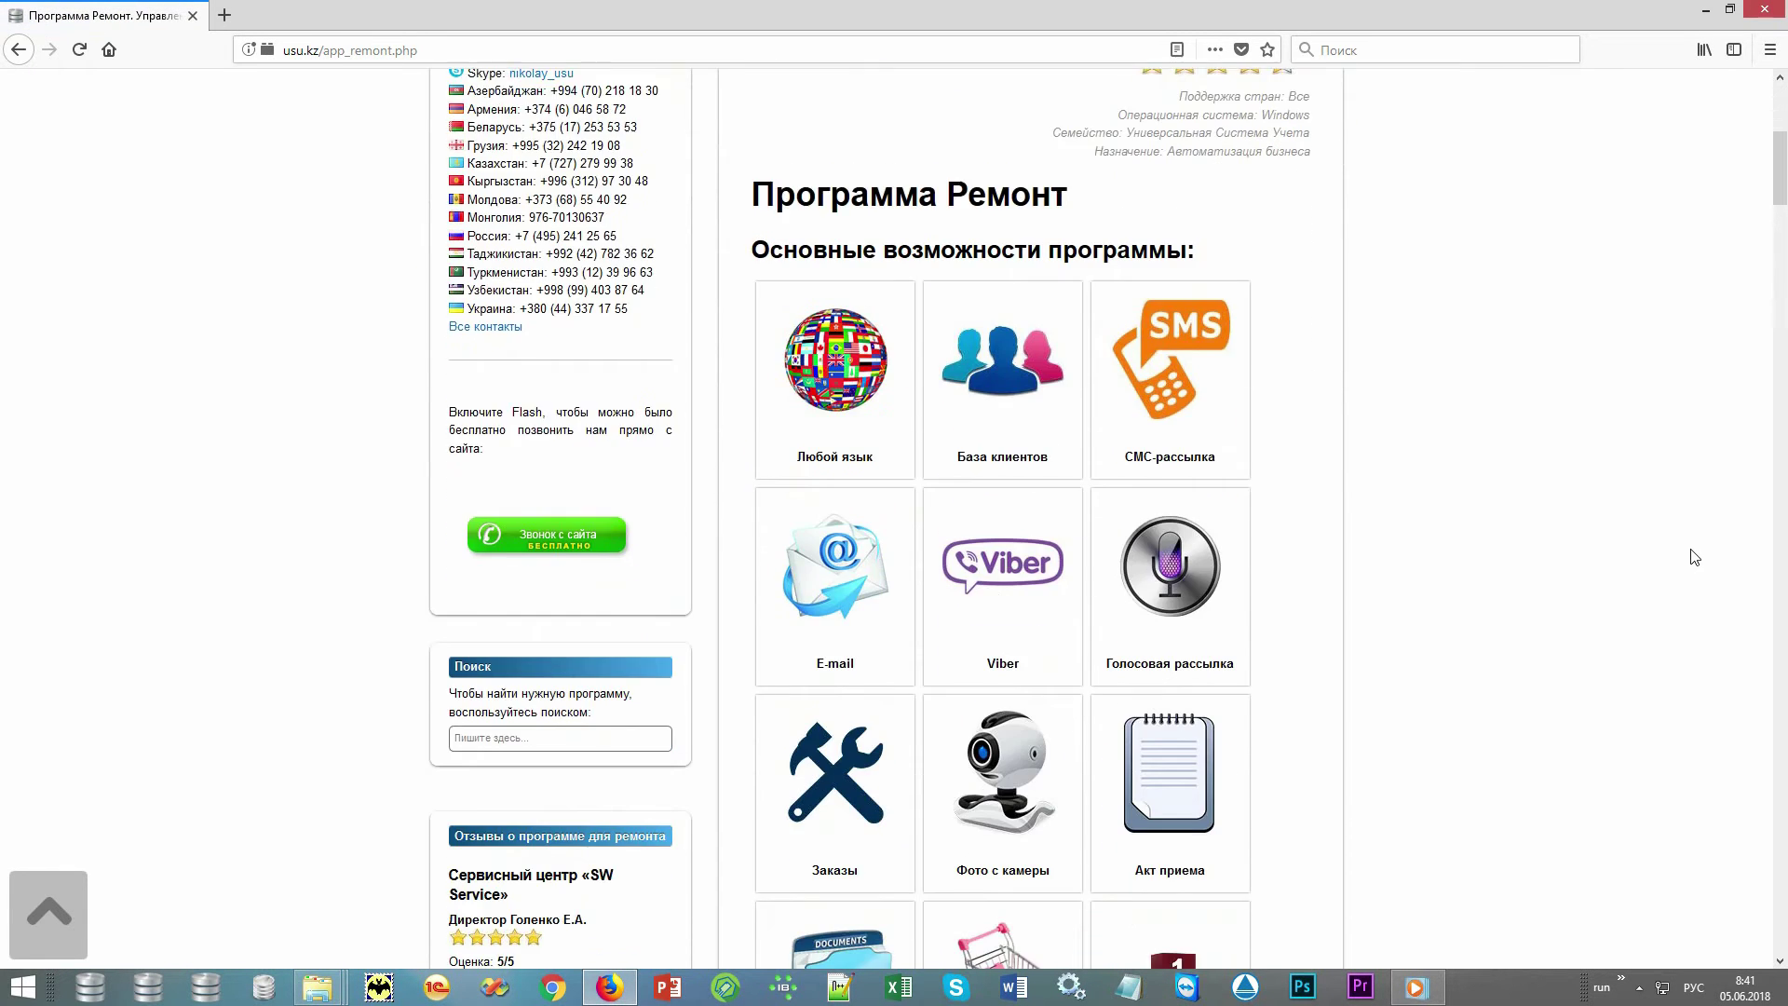
scroll(1695, 557, down, 4)
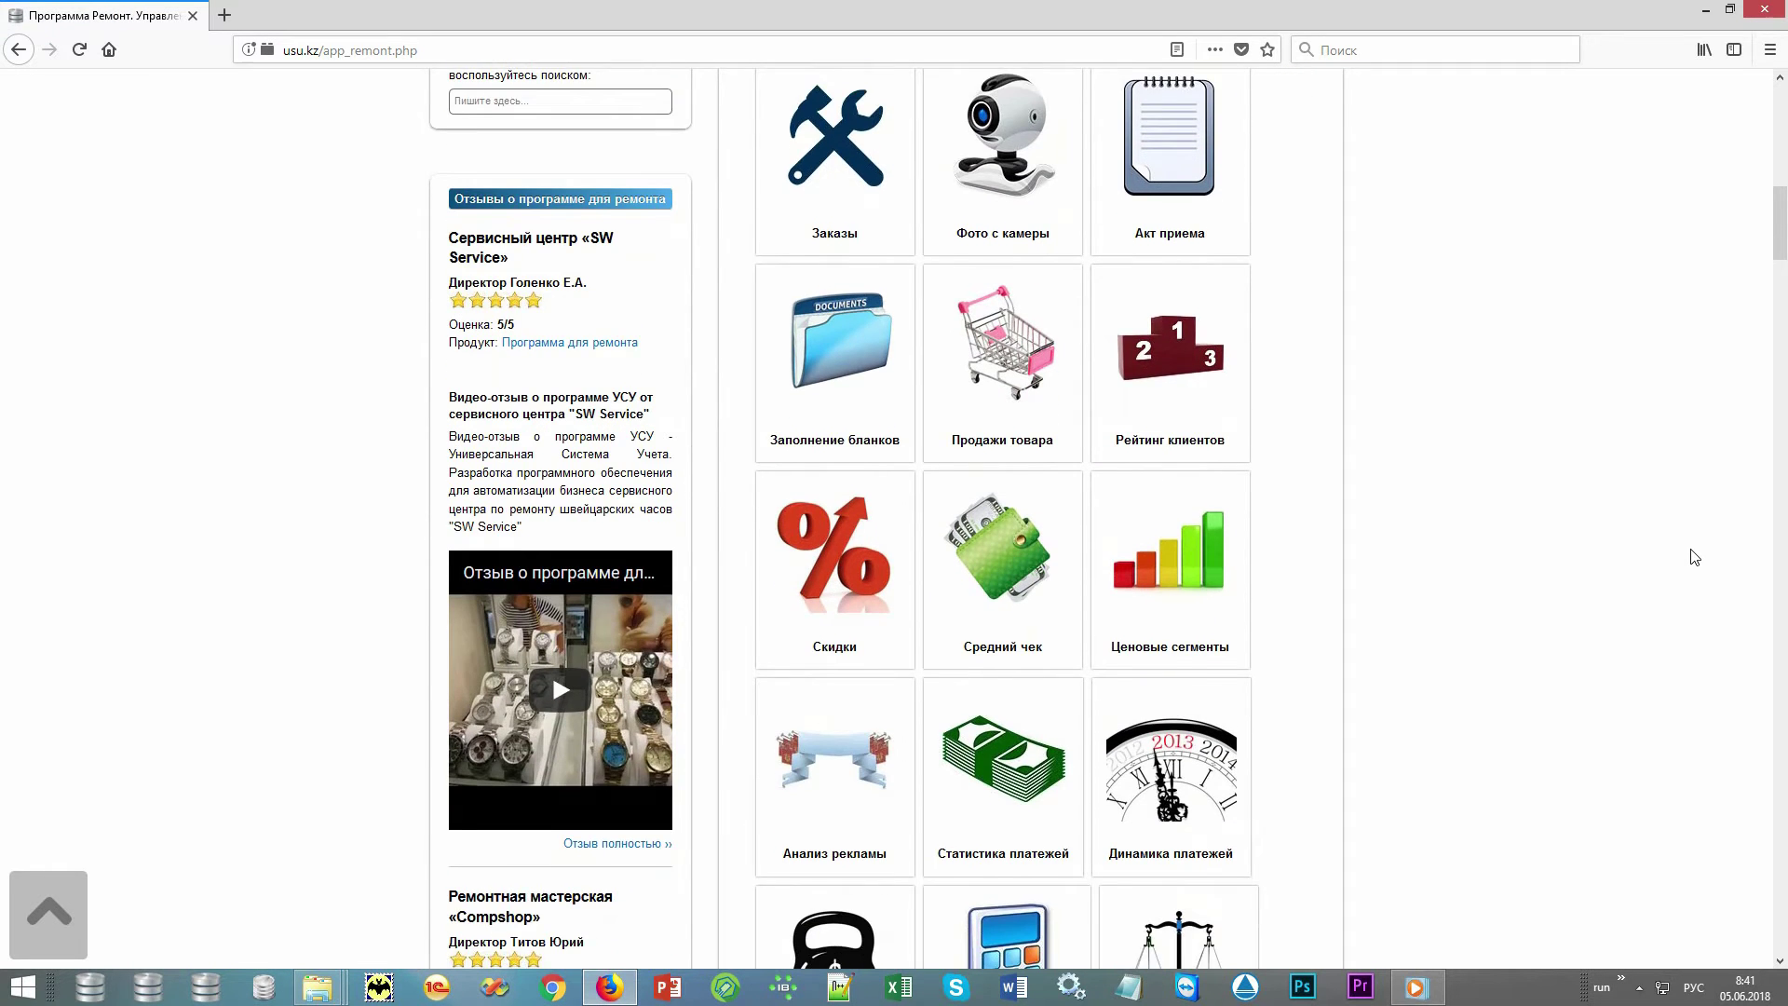
scroll(1695, 557, down, 6)
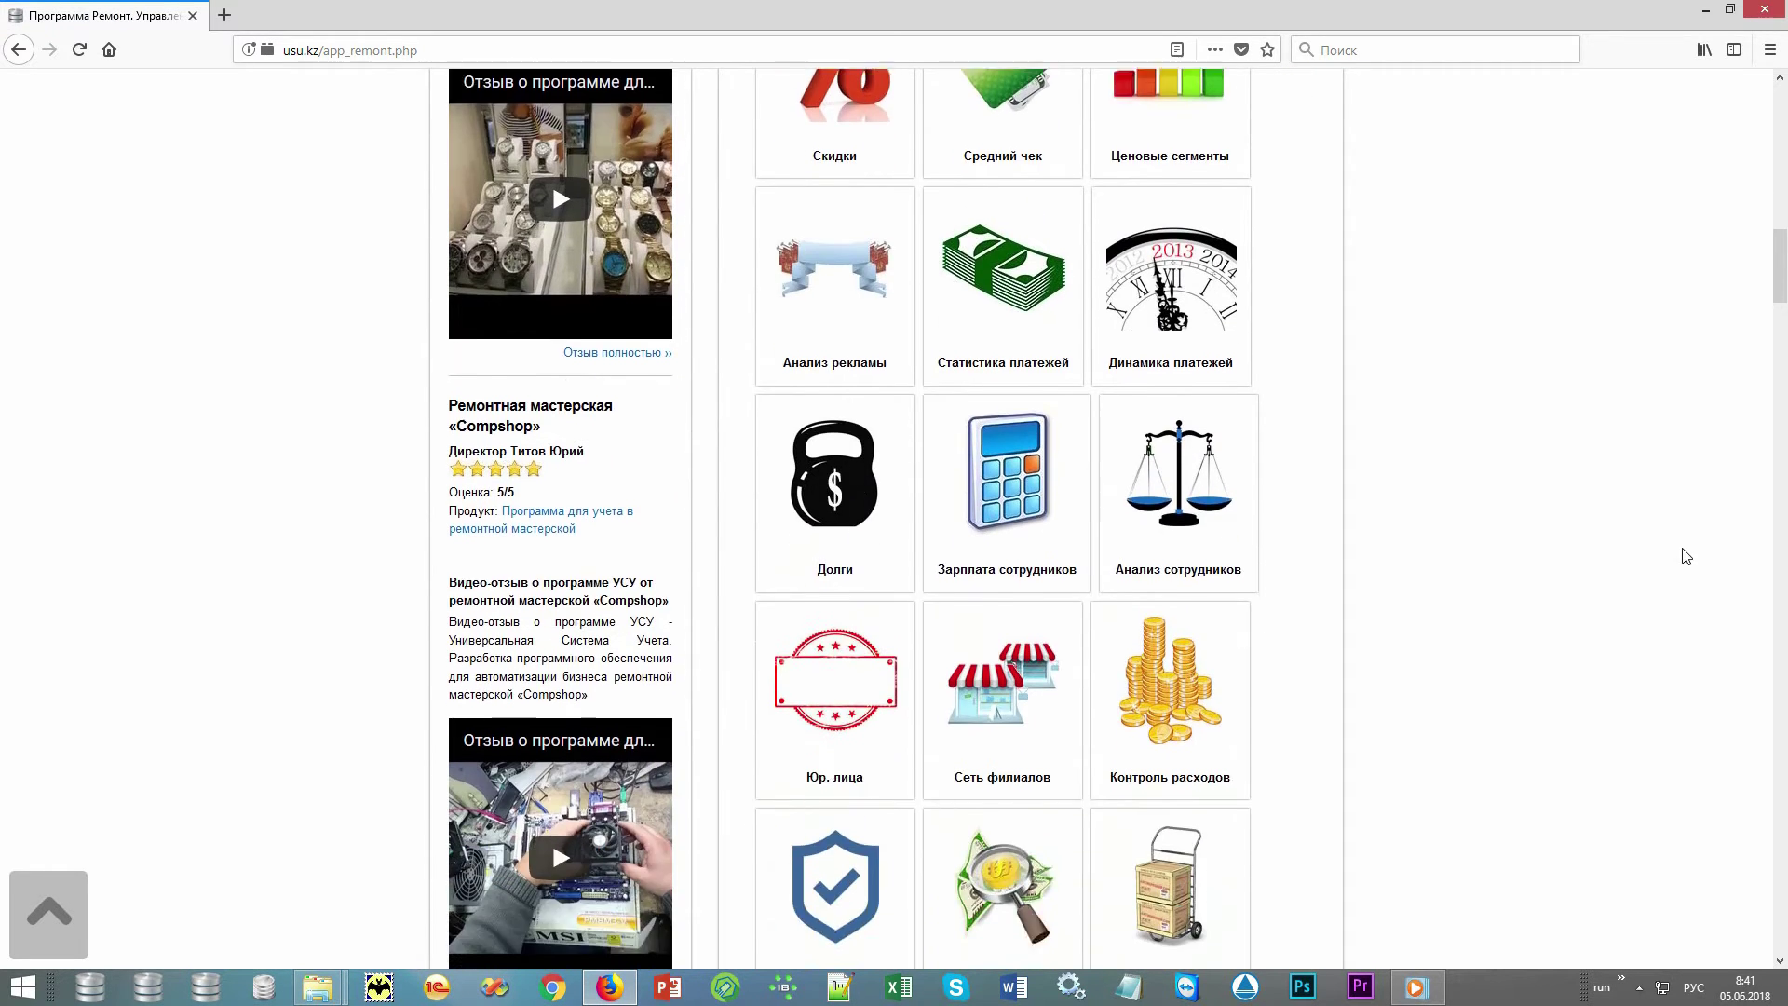
scroll(1686, 556, down, 5)
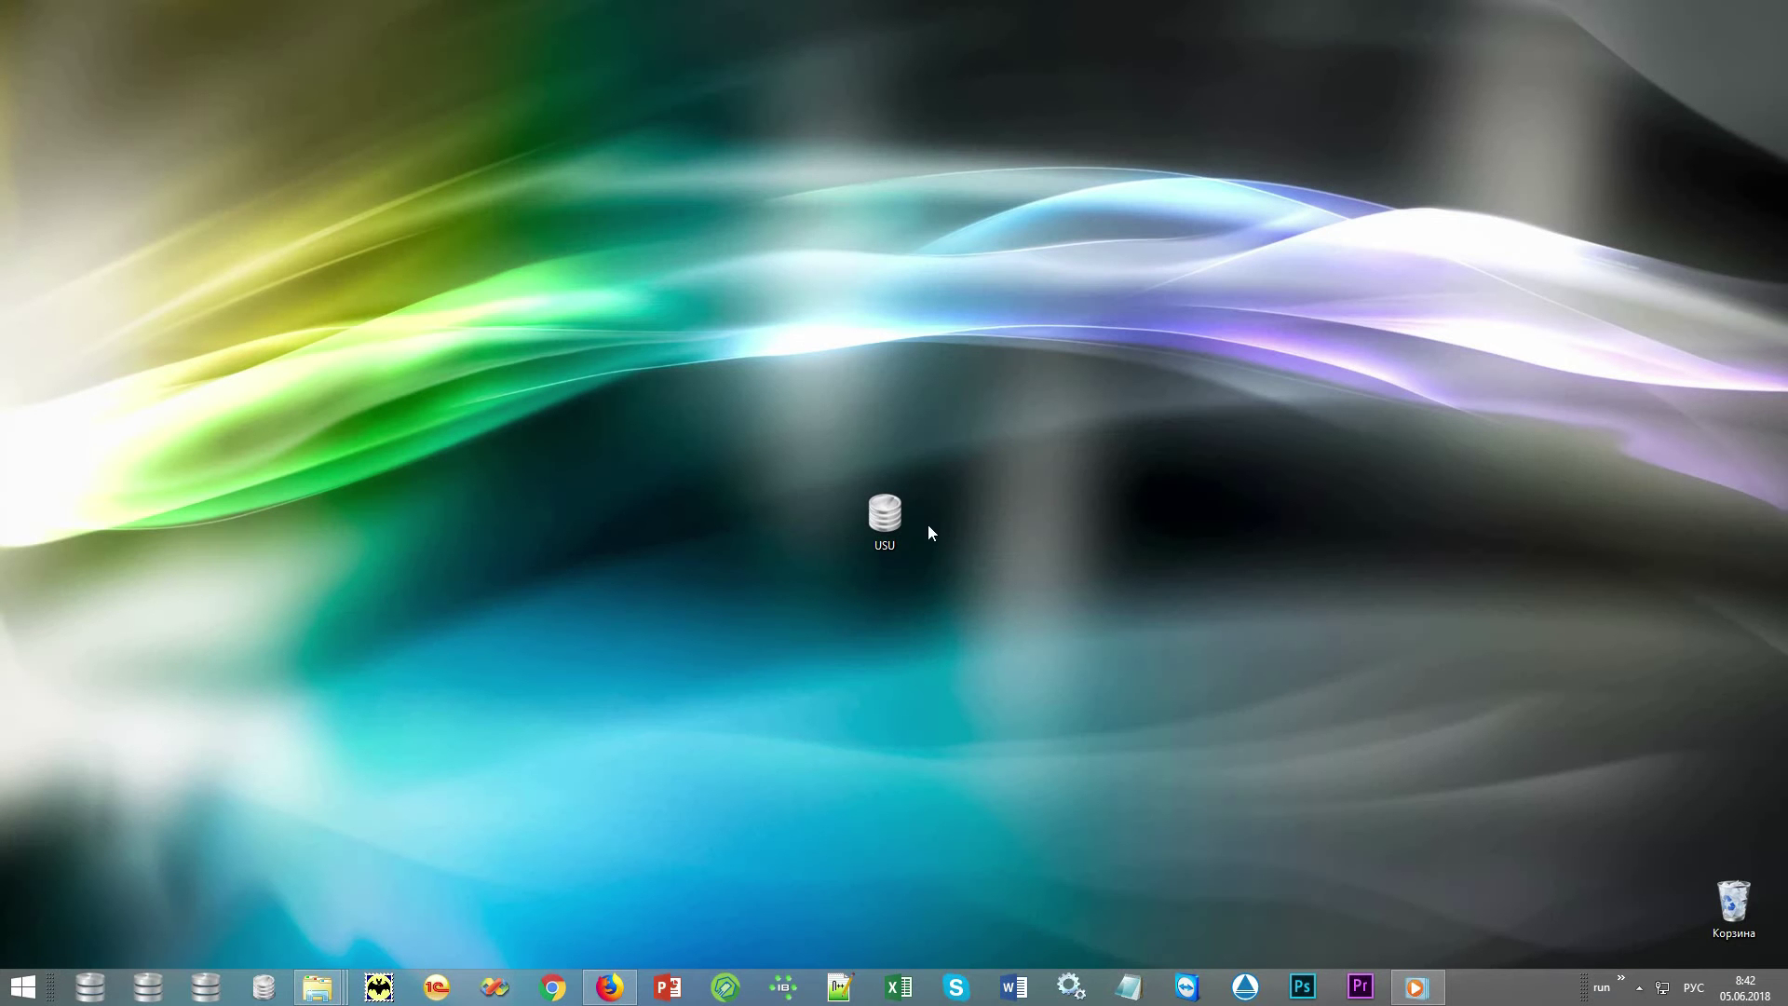
Step: Launch the USU program from the desktop and log in with the user name, account password and role MAIN
double_click(904, 511)
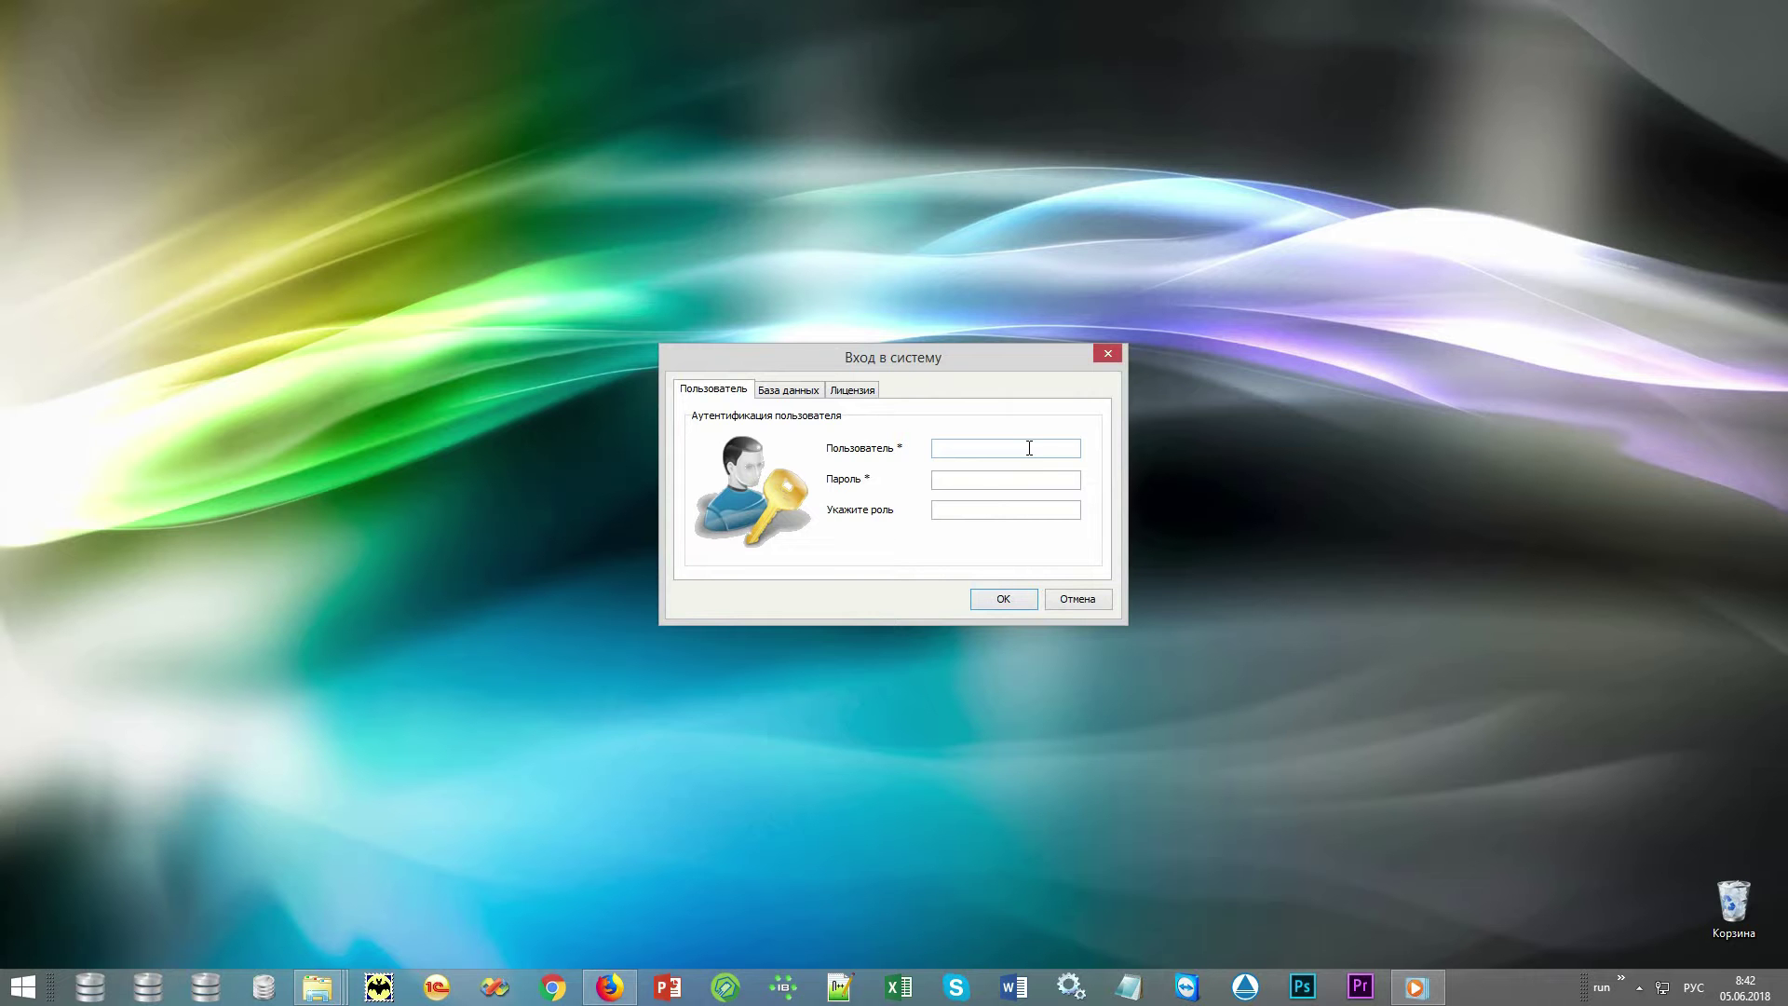
key(alt+shift)
text(NIKOLAY)
text(MAIN)
click(1017, 598)
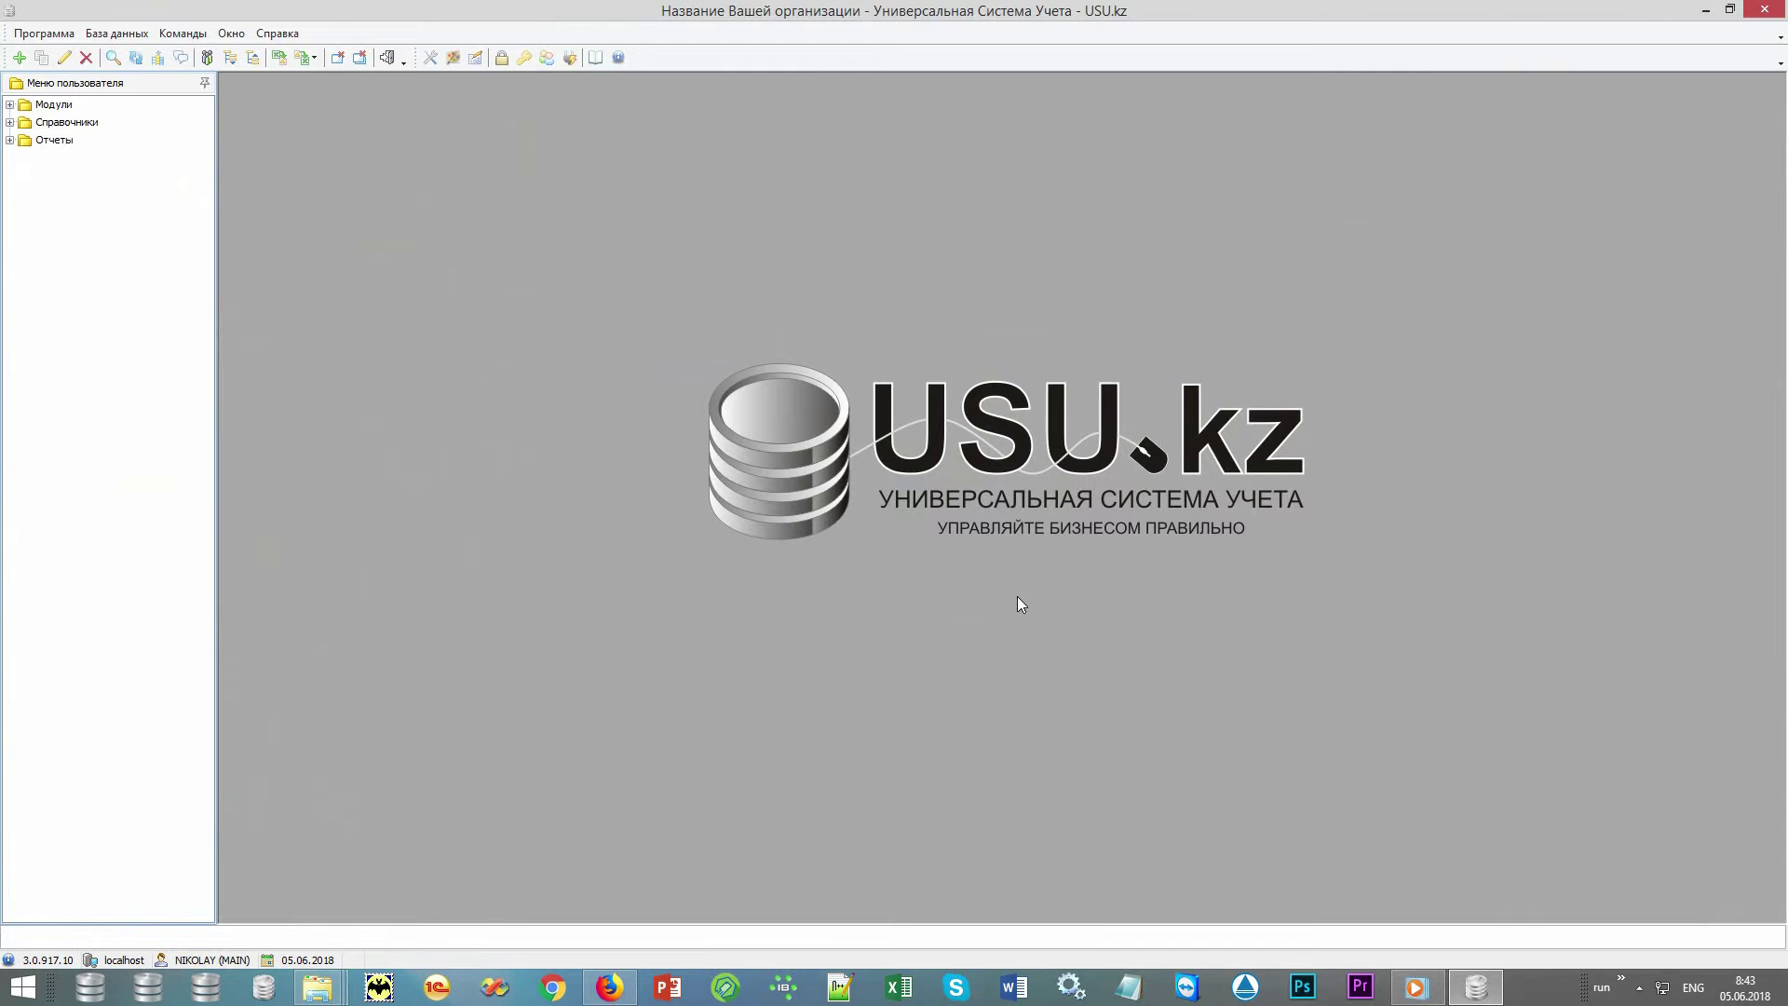
Step: Preview the interface styles Летний день, День Св. Валентина and Рождество, and return to the operating system style
click(453, 58)
click(1039, 485)
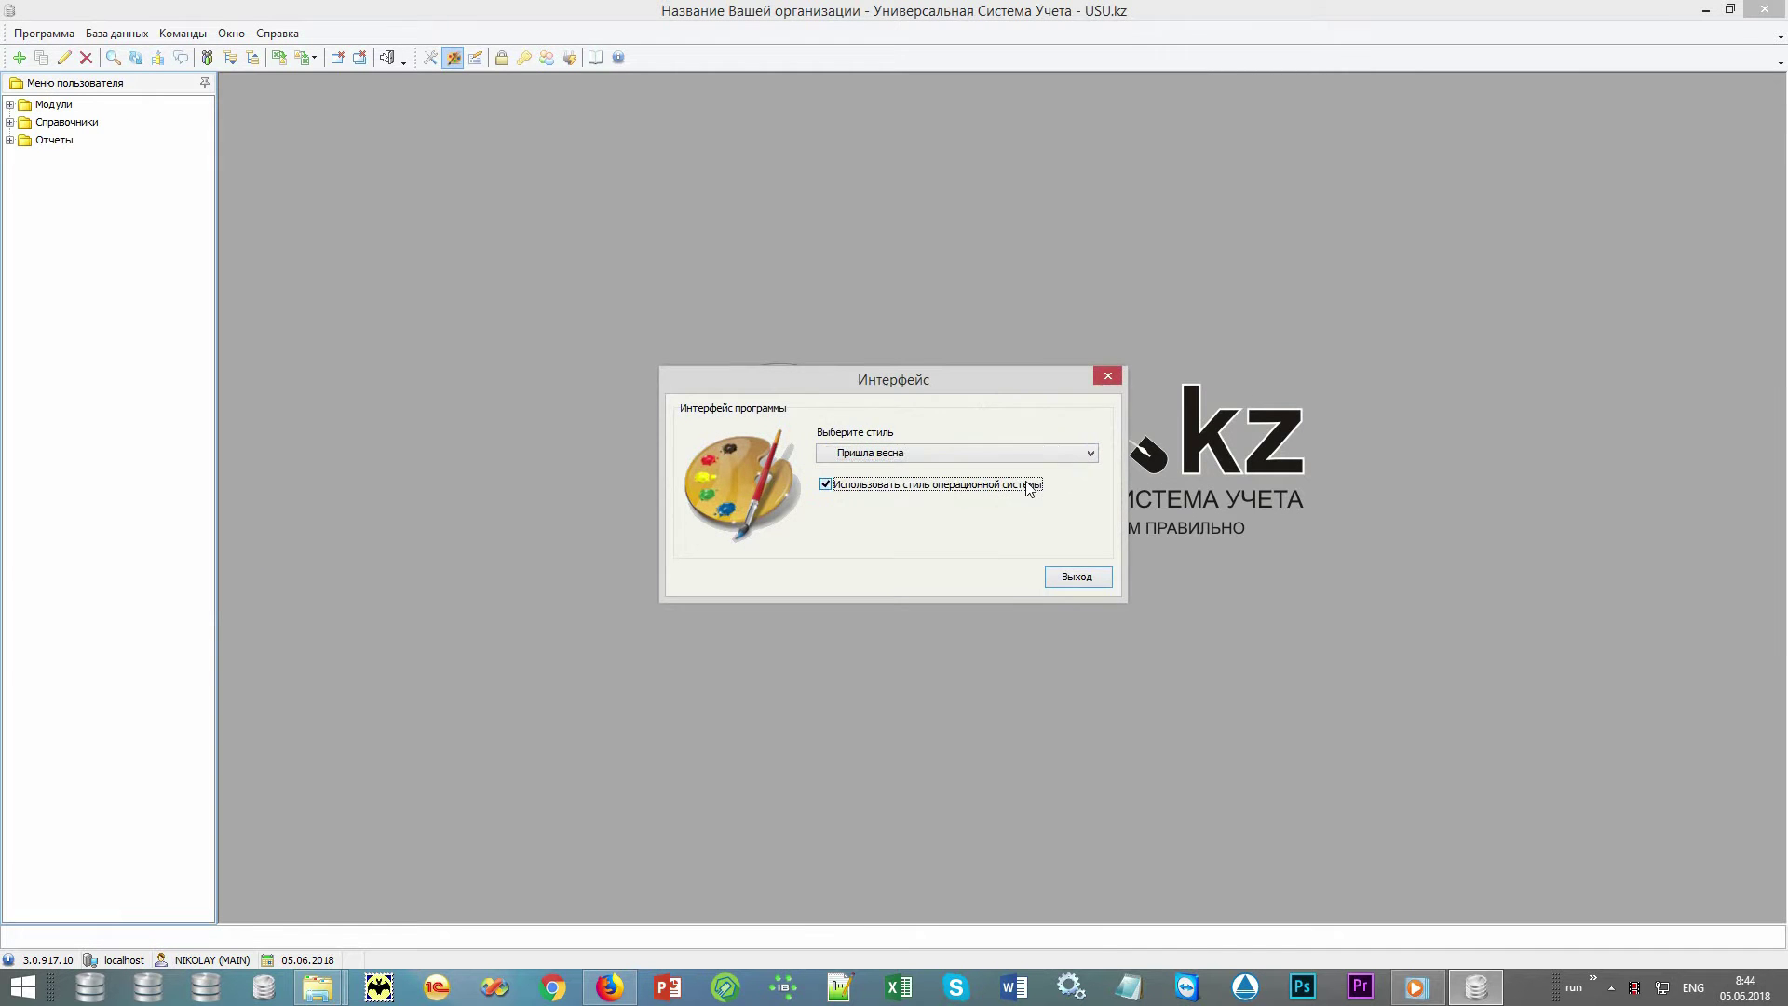
click(1088, 462)
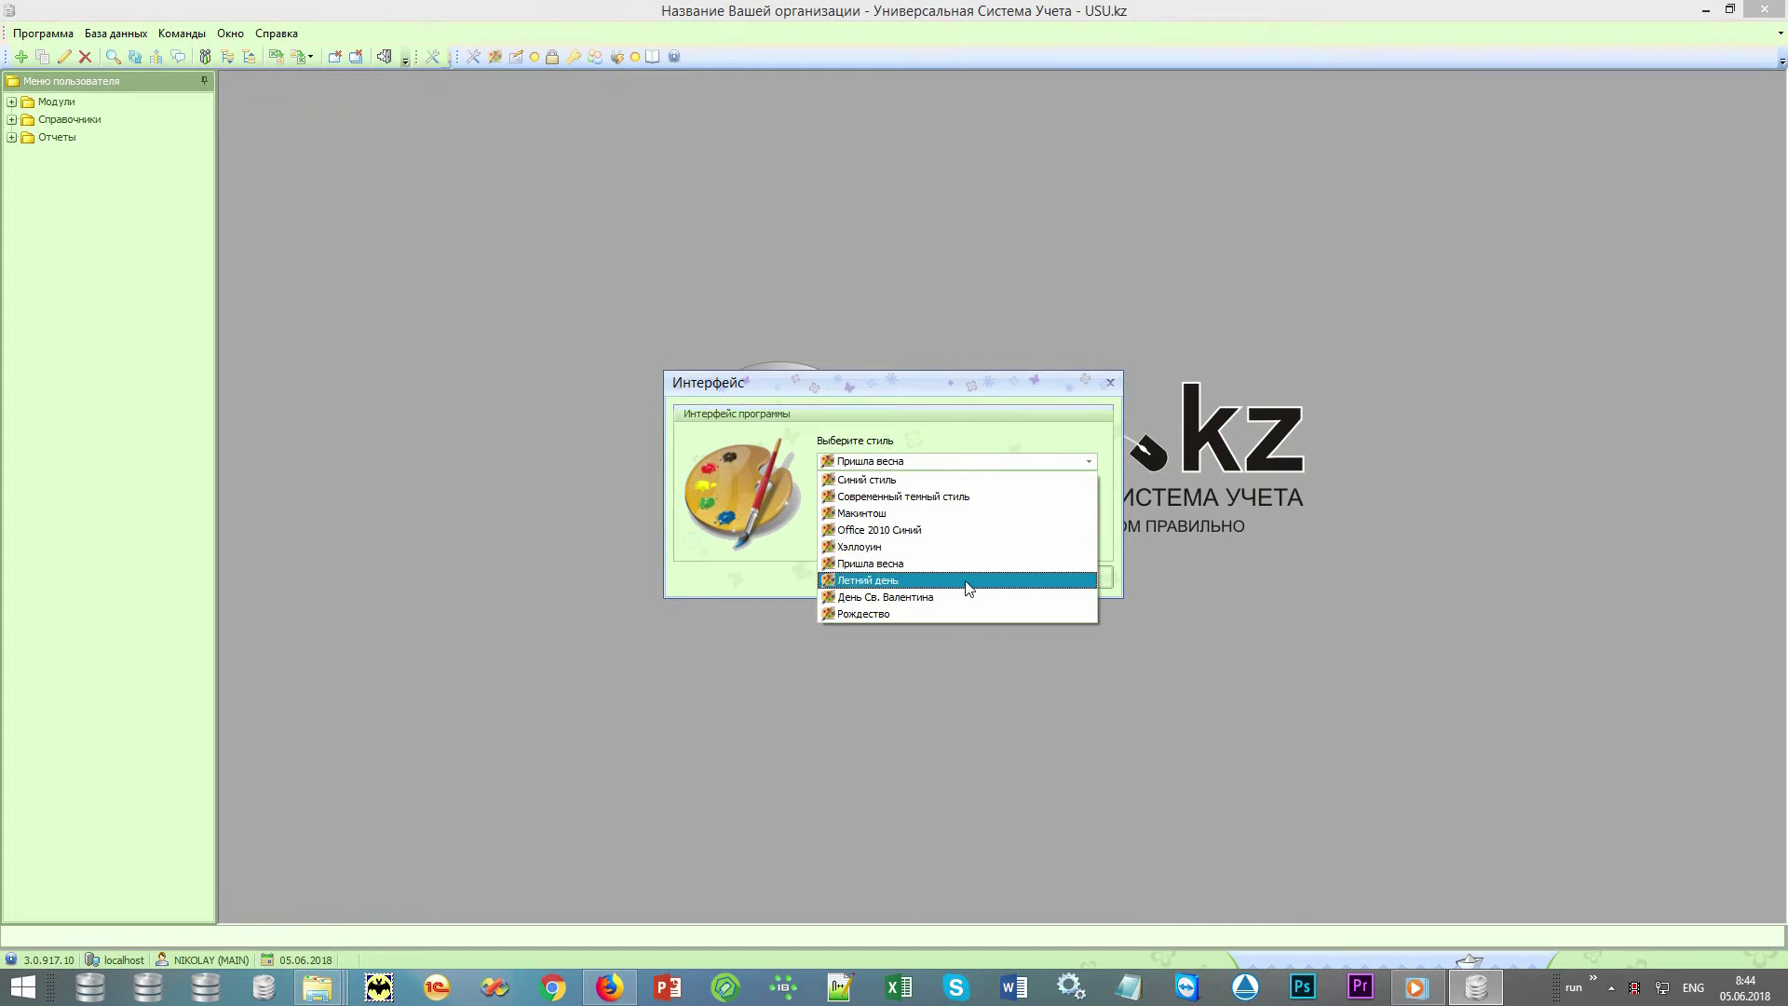
click(967, 578)
key(Down)
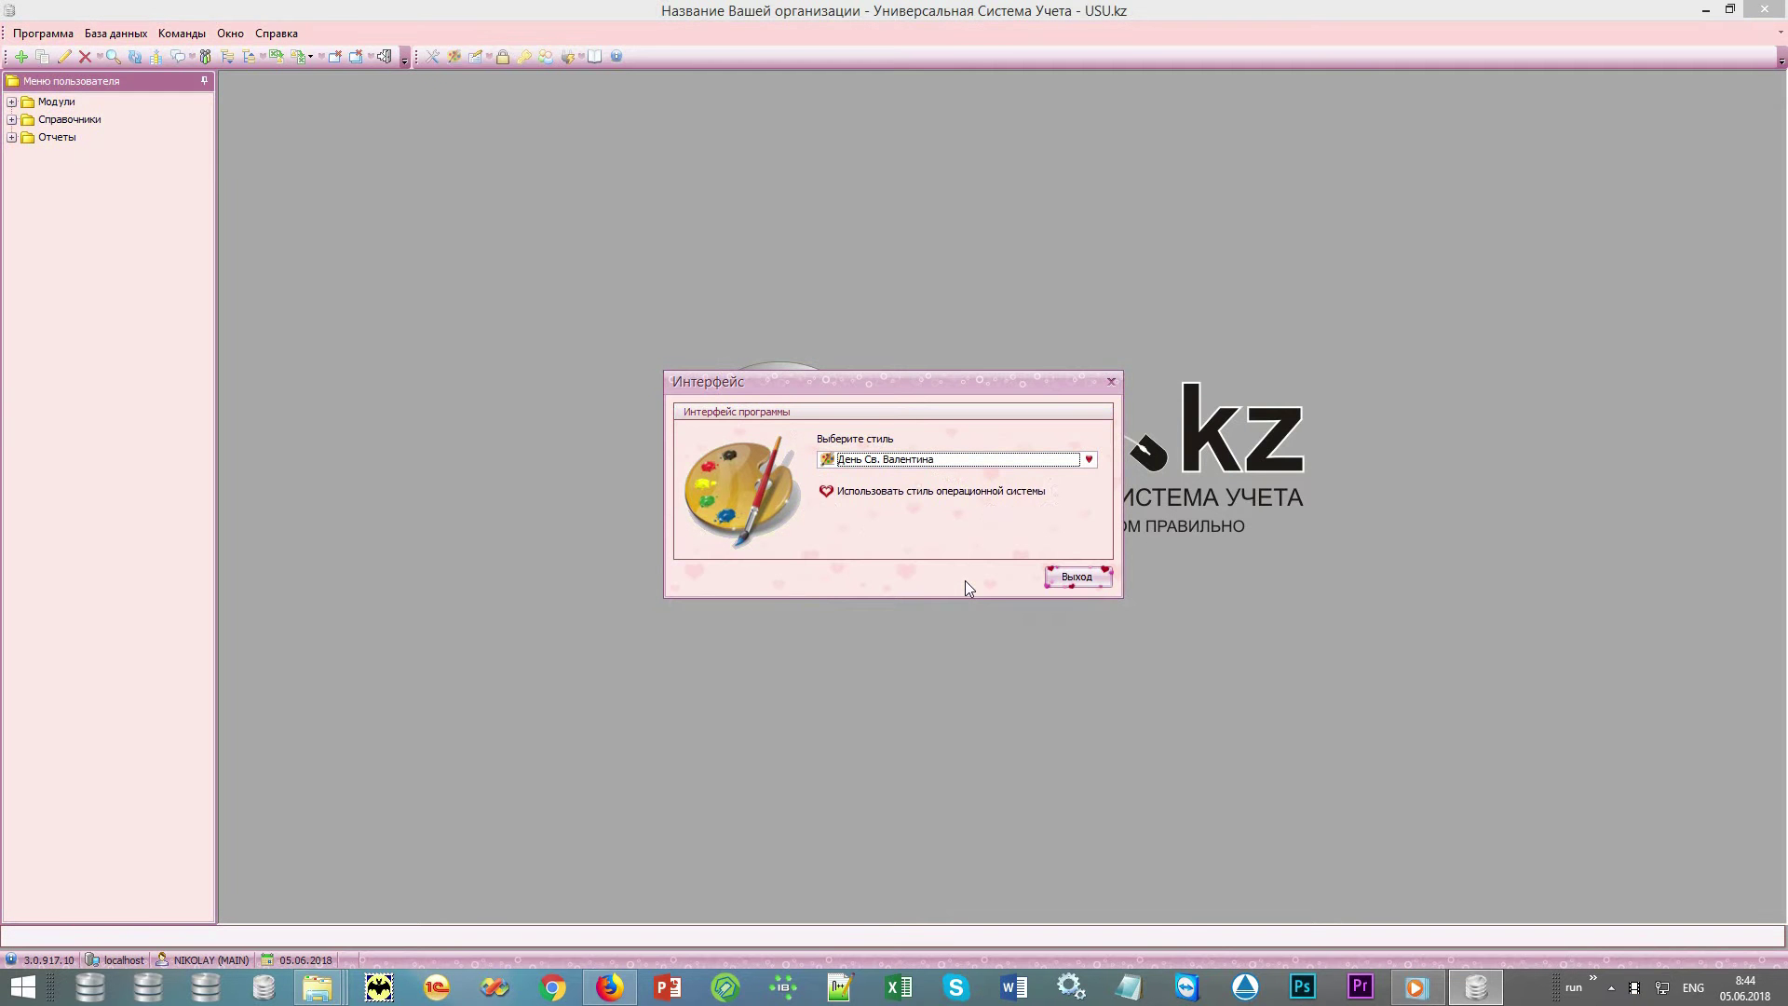
key(Down)
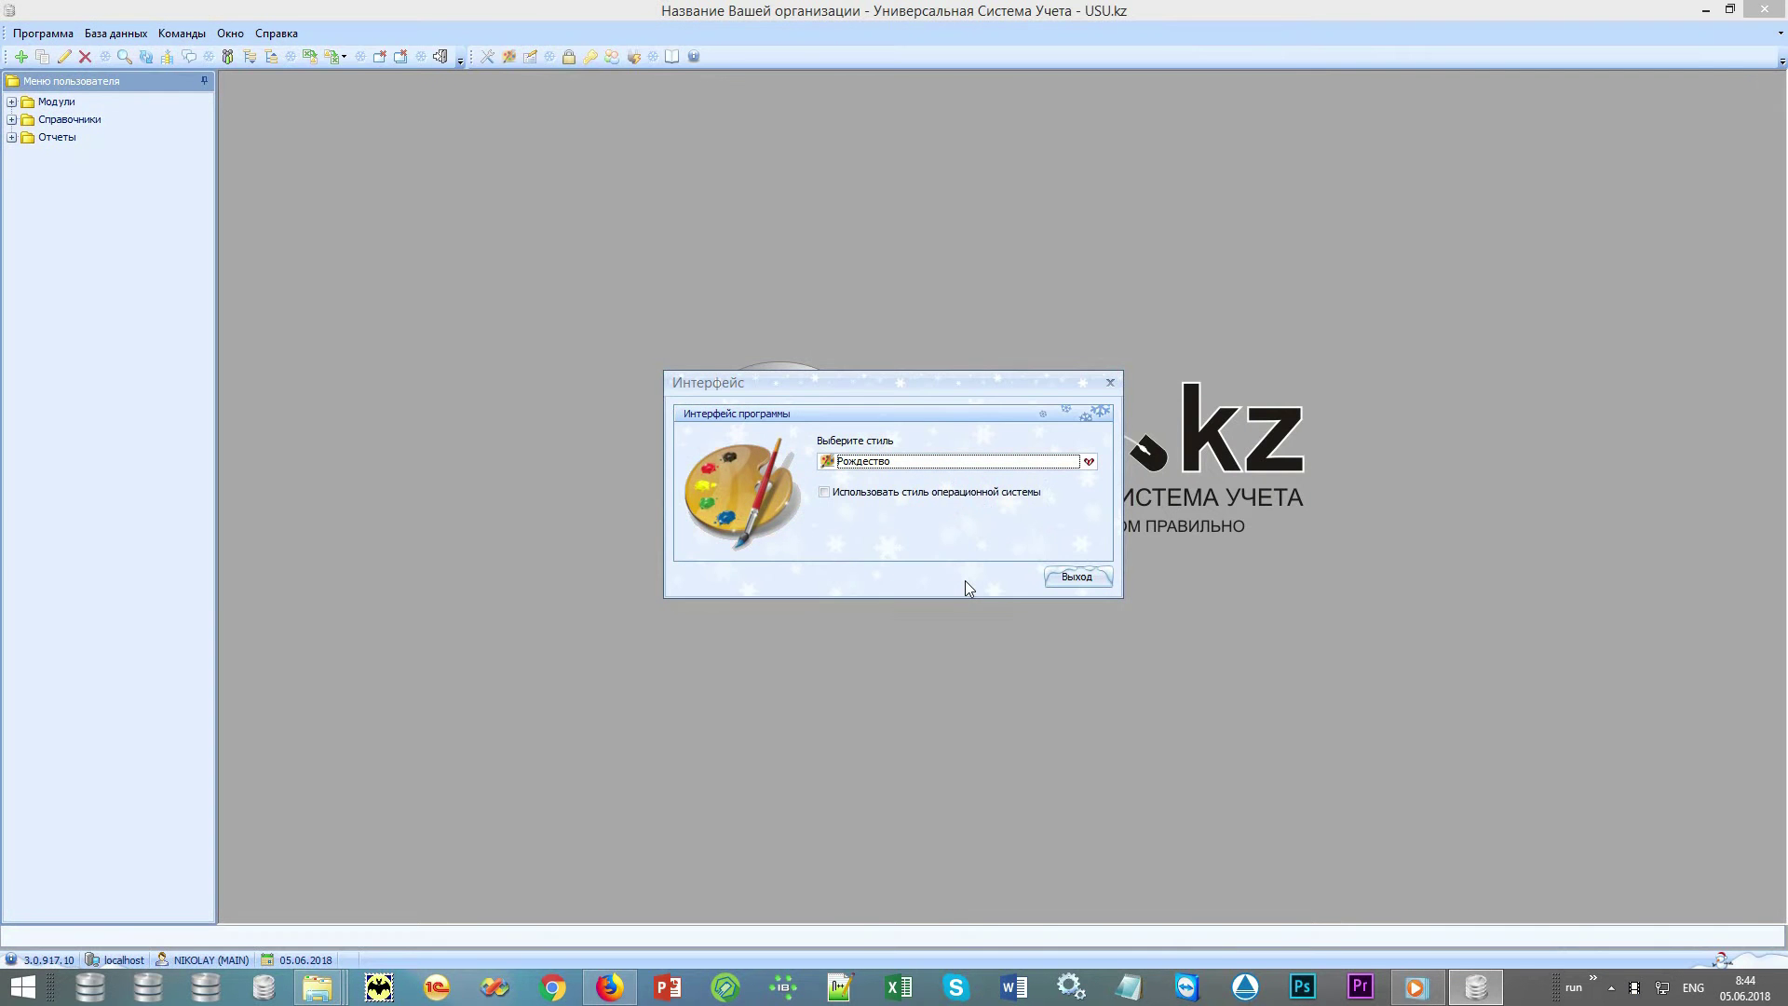
click(980, 492)
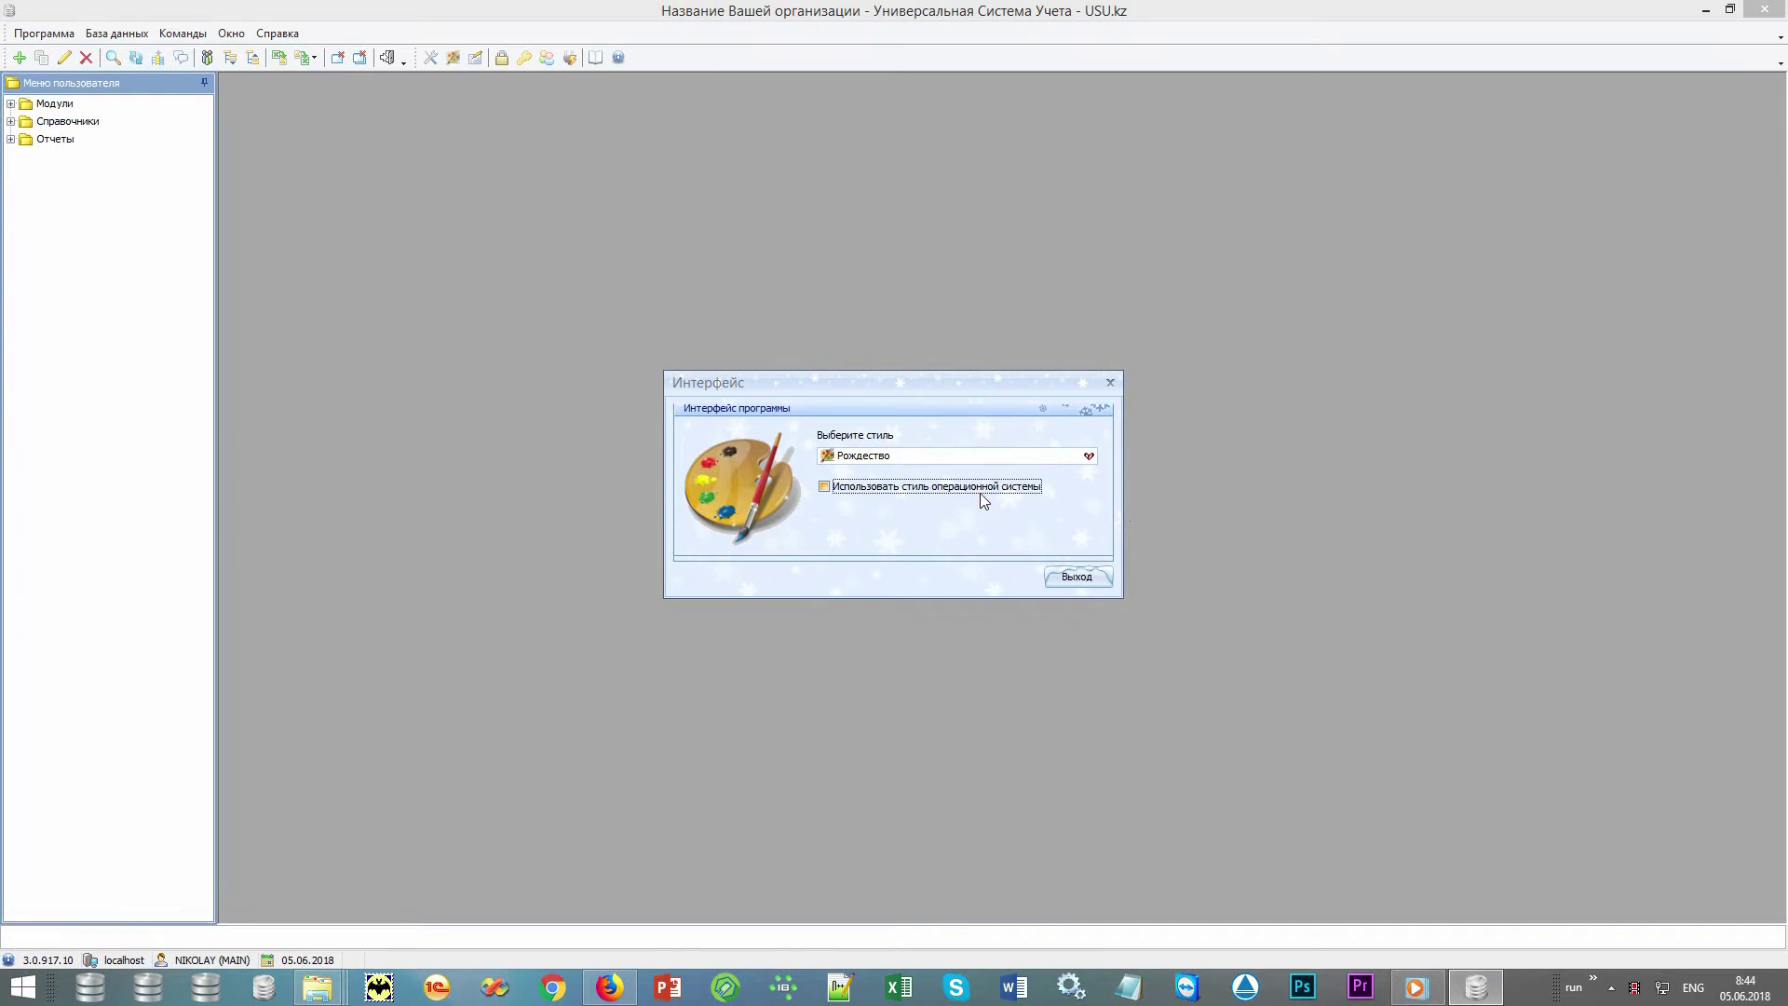
click(1077, 578)
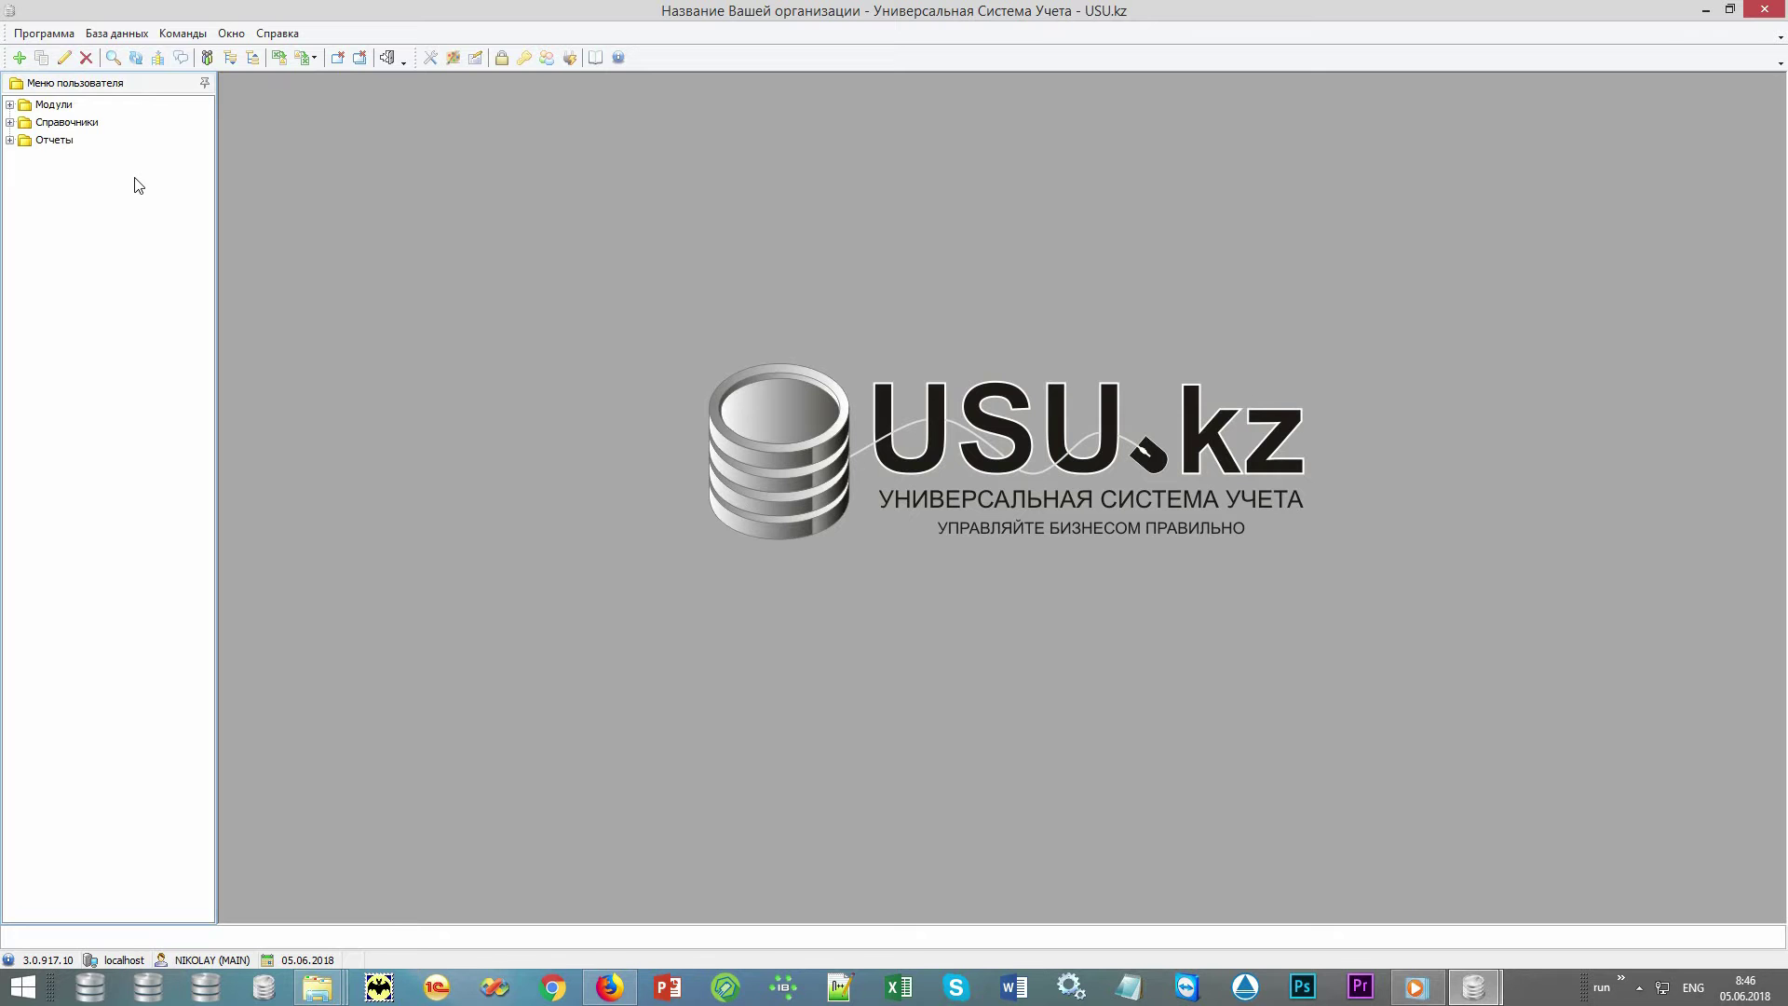
Step: Expand Справочники and its groups Деньги, Организация, Рассылка, Скидки and Товар in the user menu
click(141, 110)
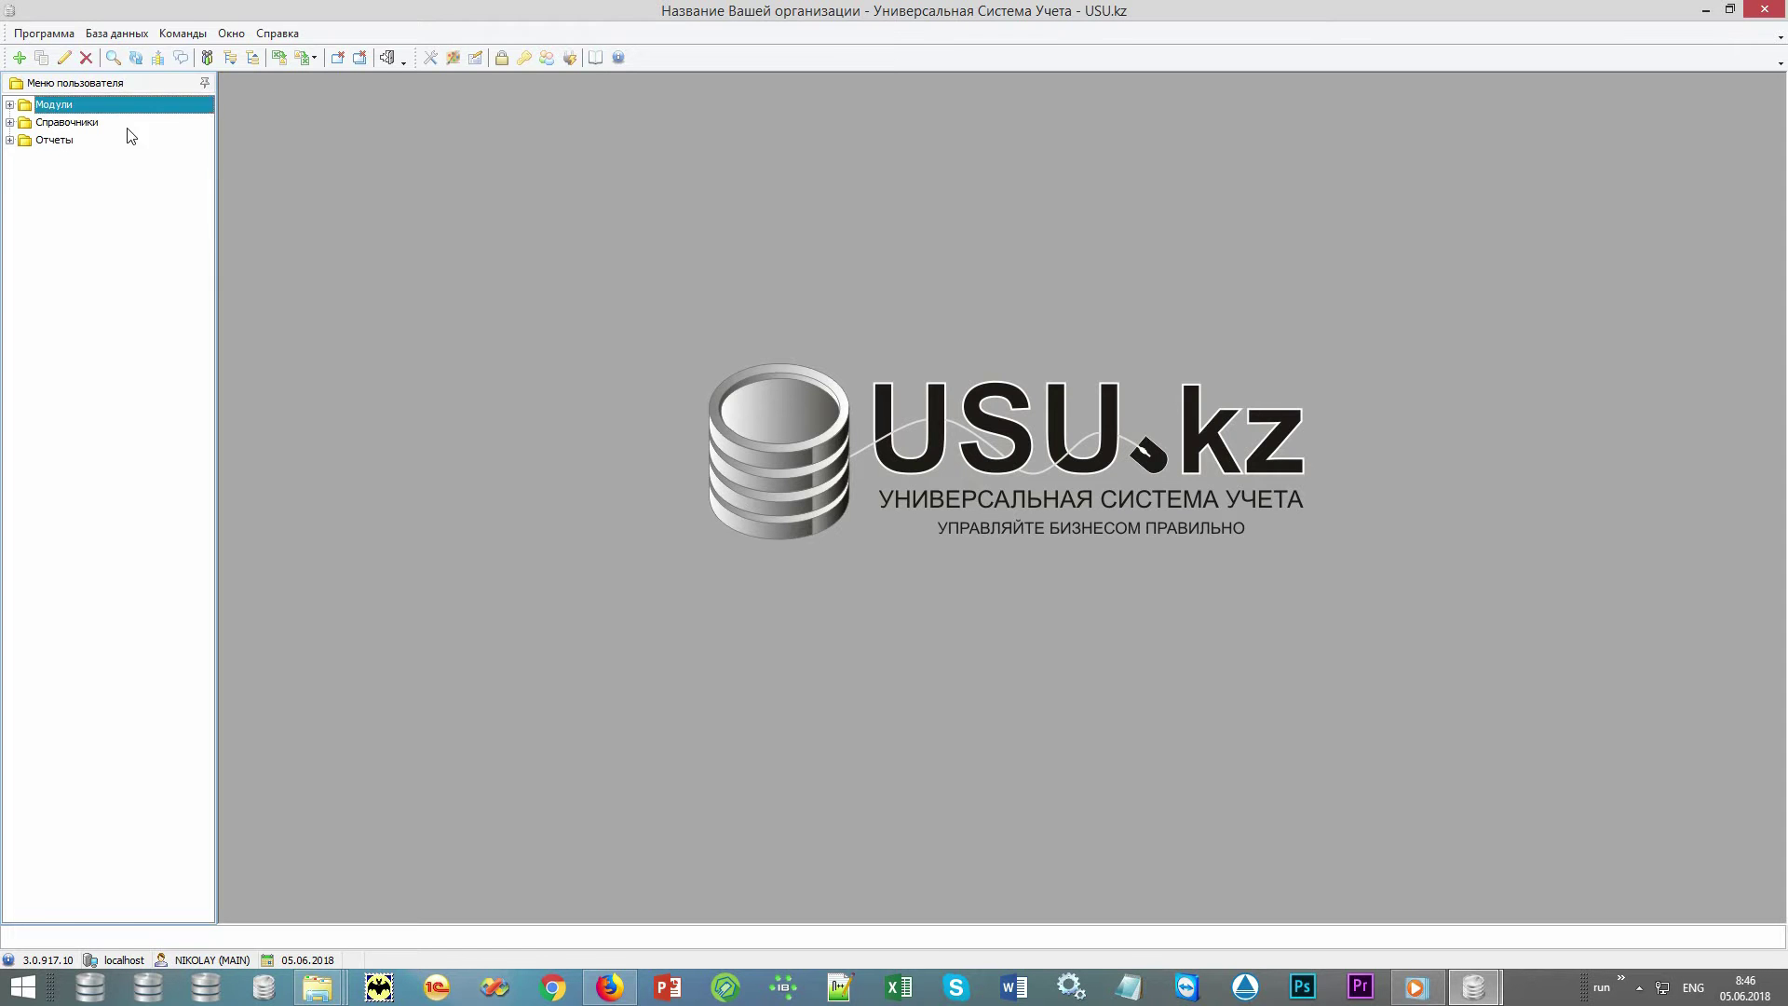
click(127, 125)
click(119, 142)
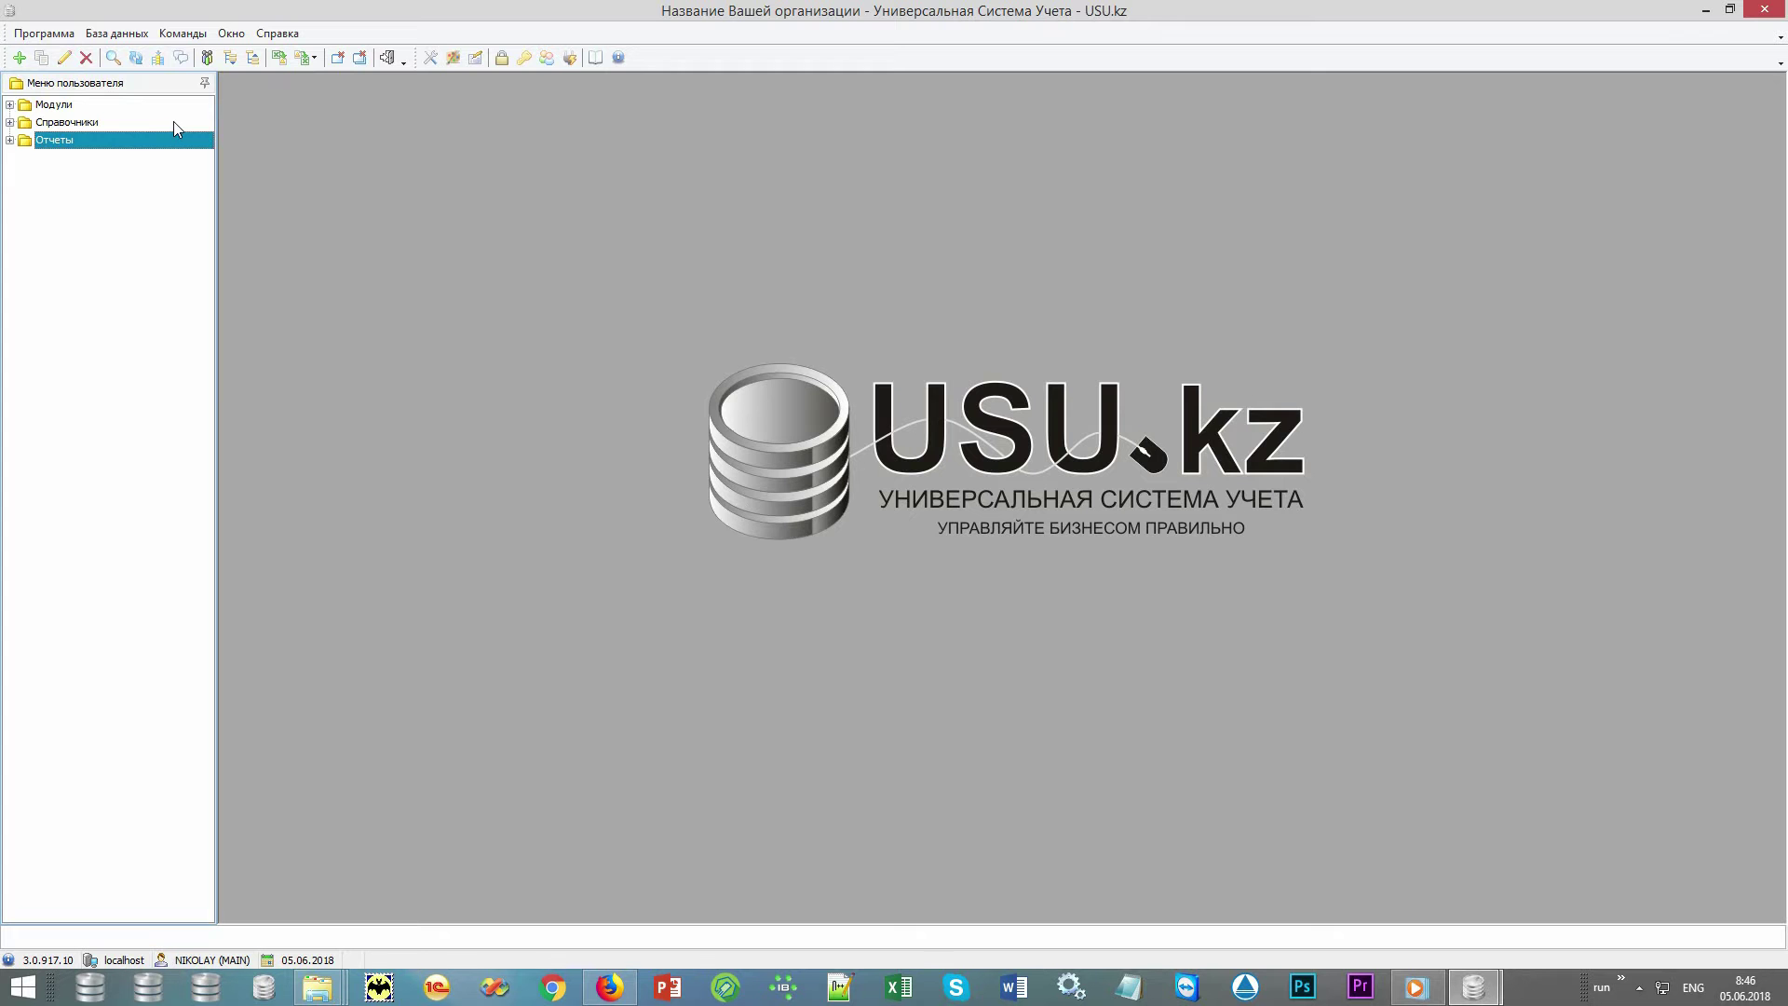
double_click(173, 122)
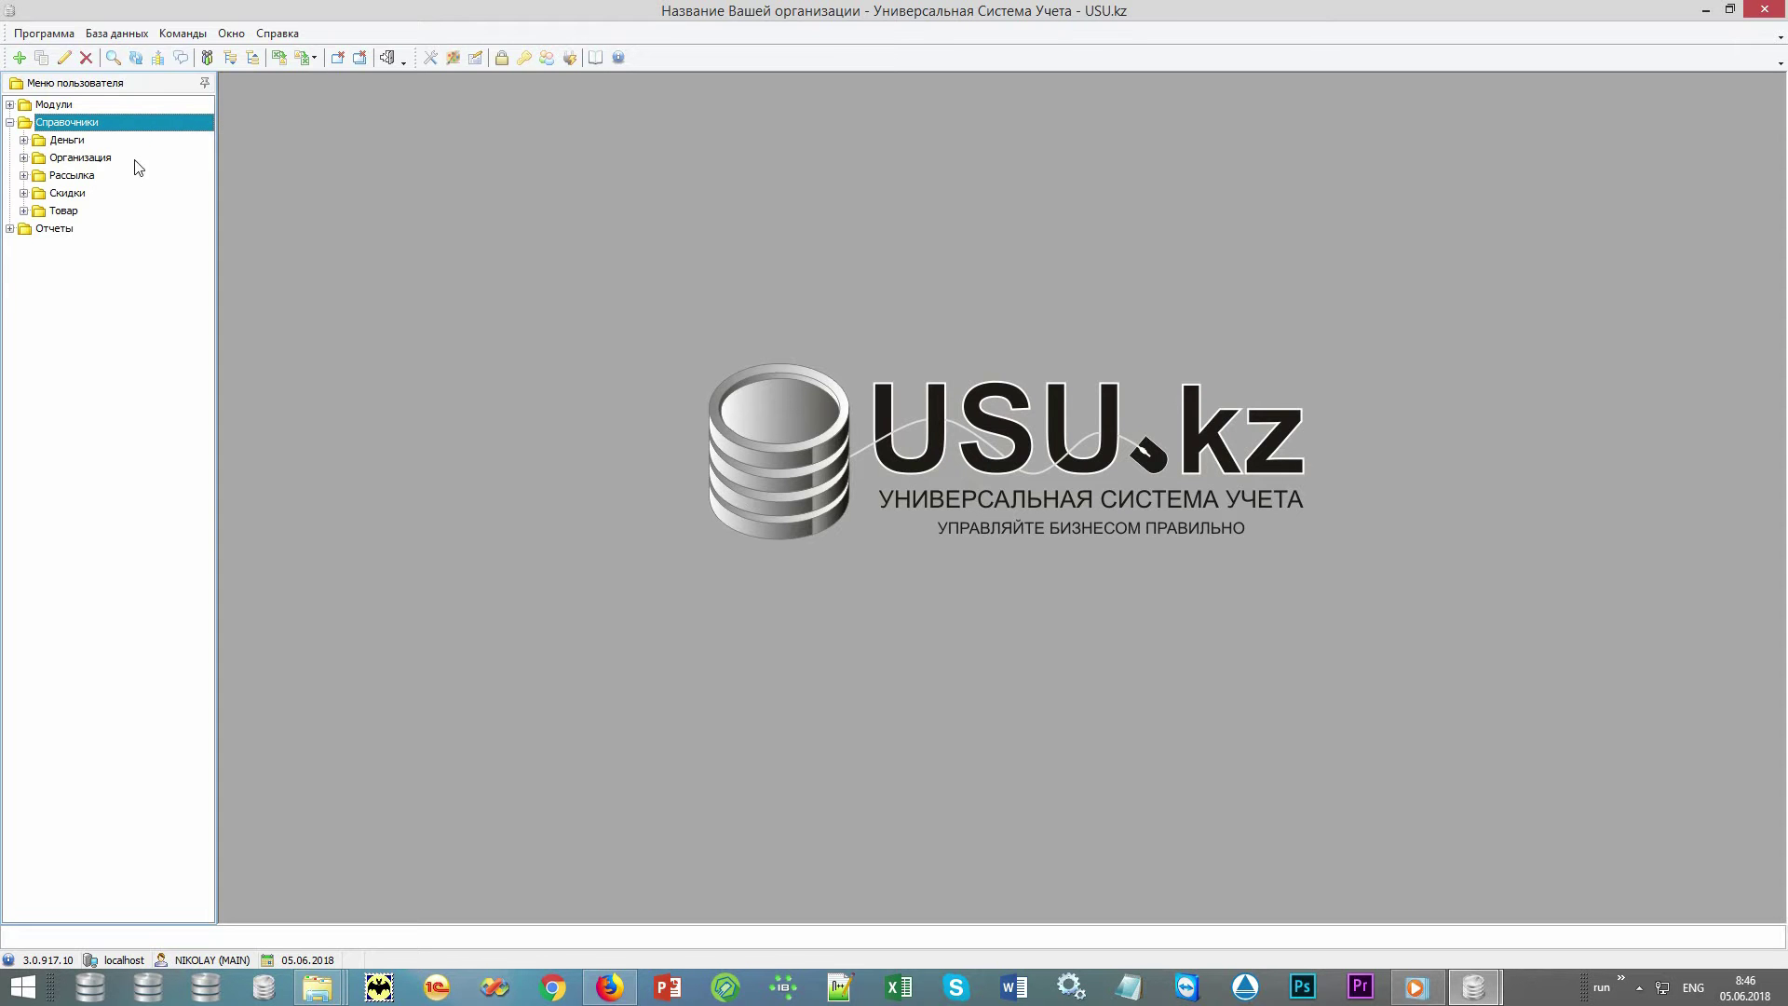
click(24, 209)
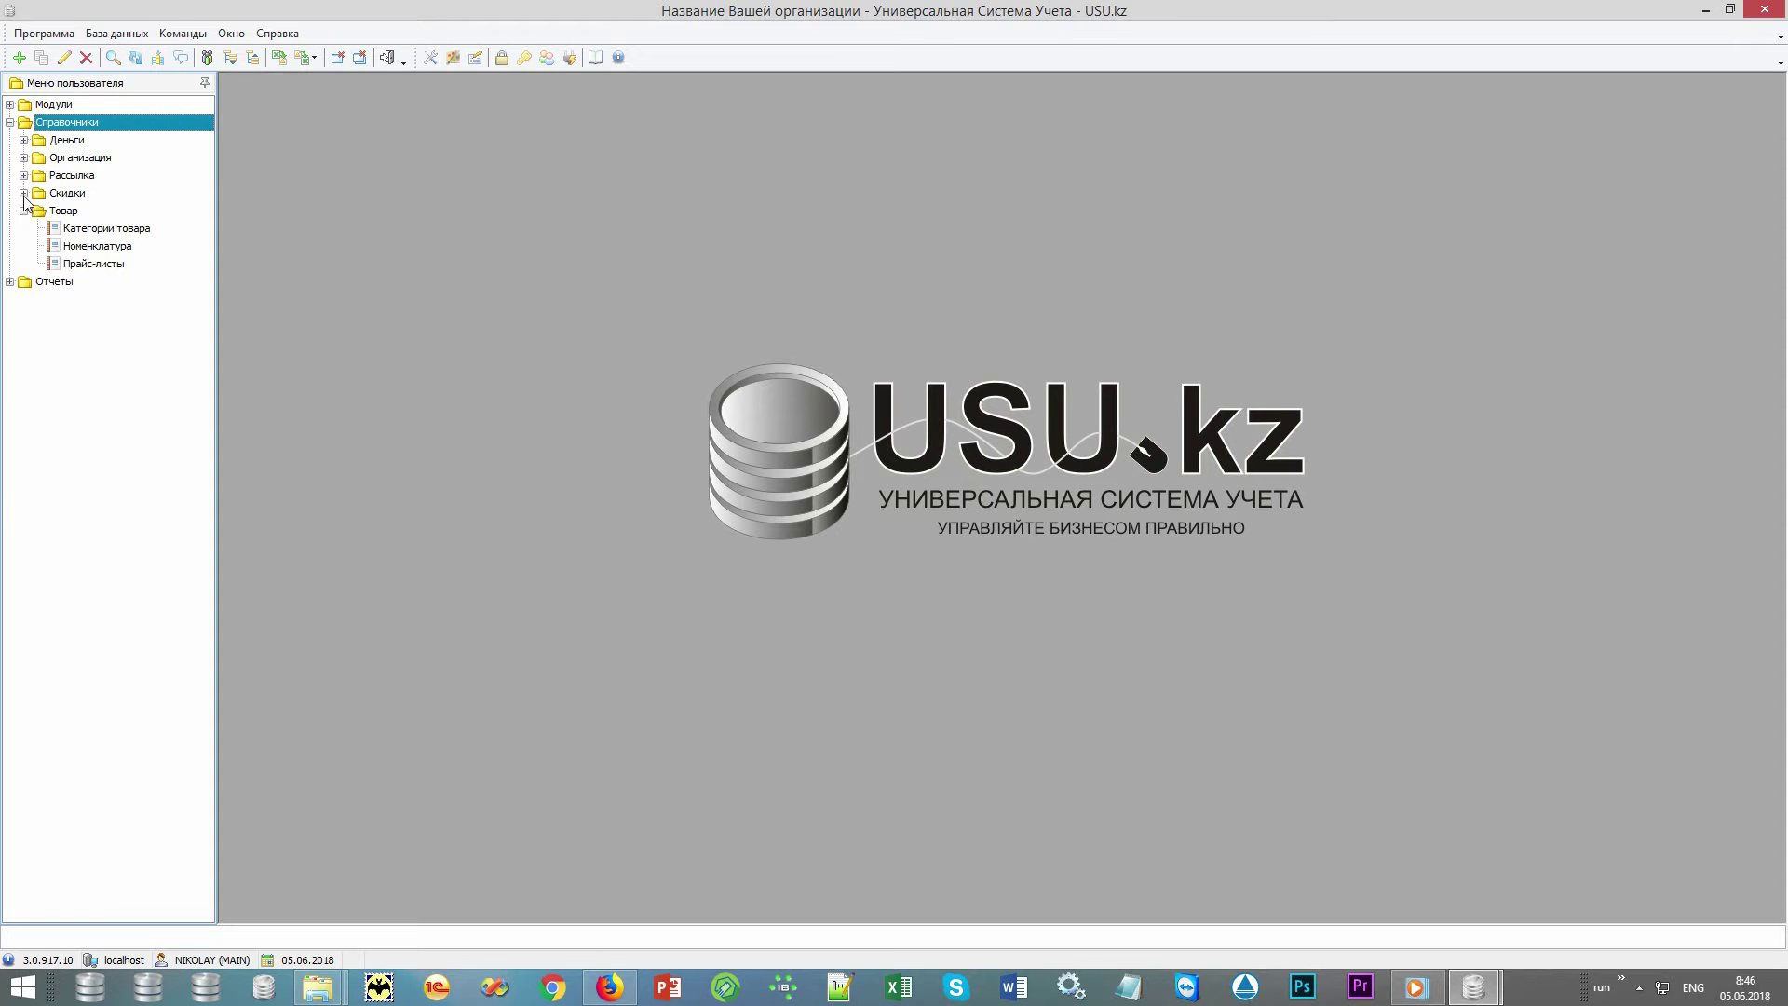
click(25, 193)
click(24, 175)
click(25, 157)
click(25, 140)
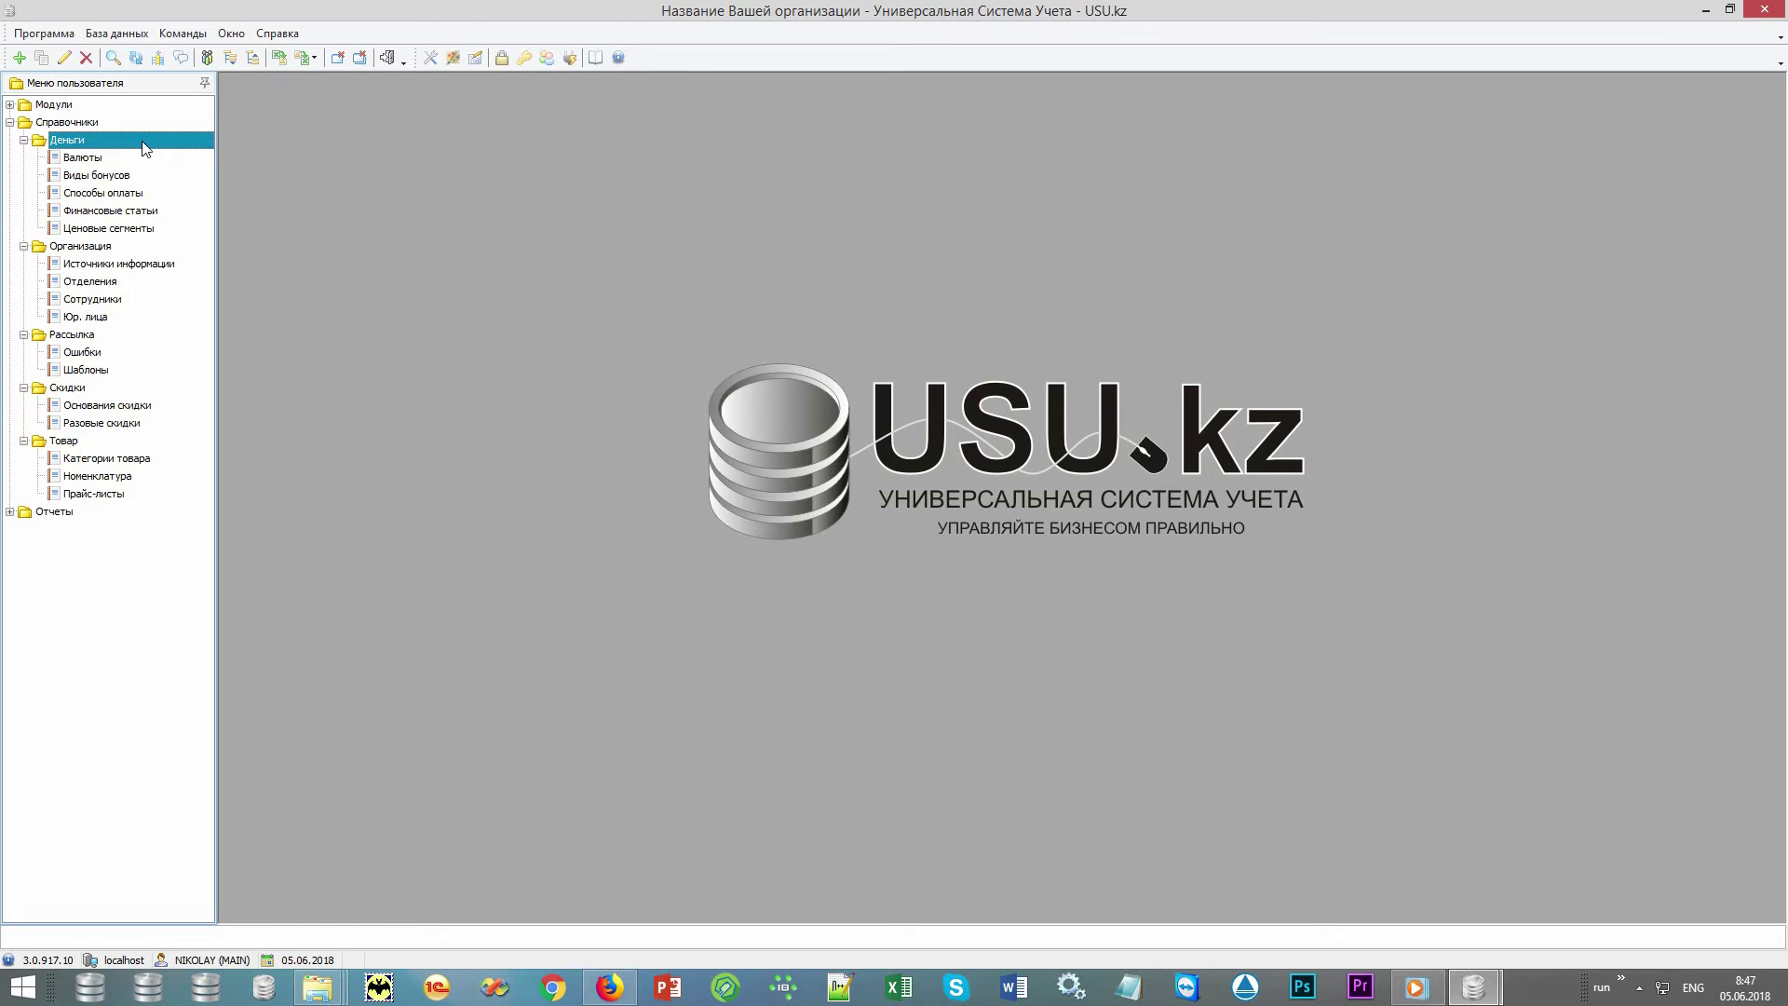
Step: Open the directories Валюты and Способы оплаты under Деньги, and Отделения and Сотрудники under Организация
double_click(149, 164)
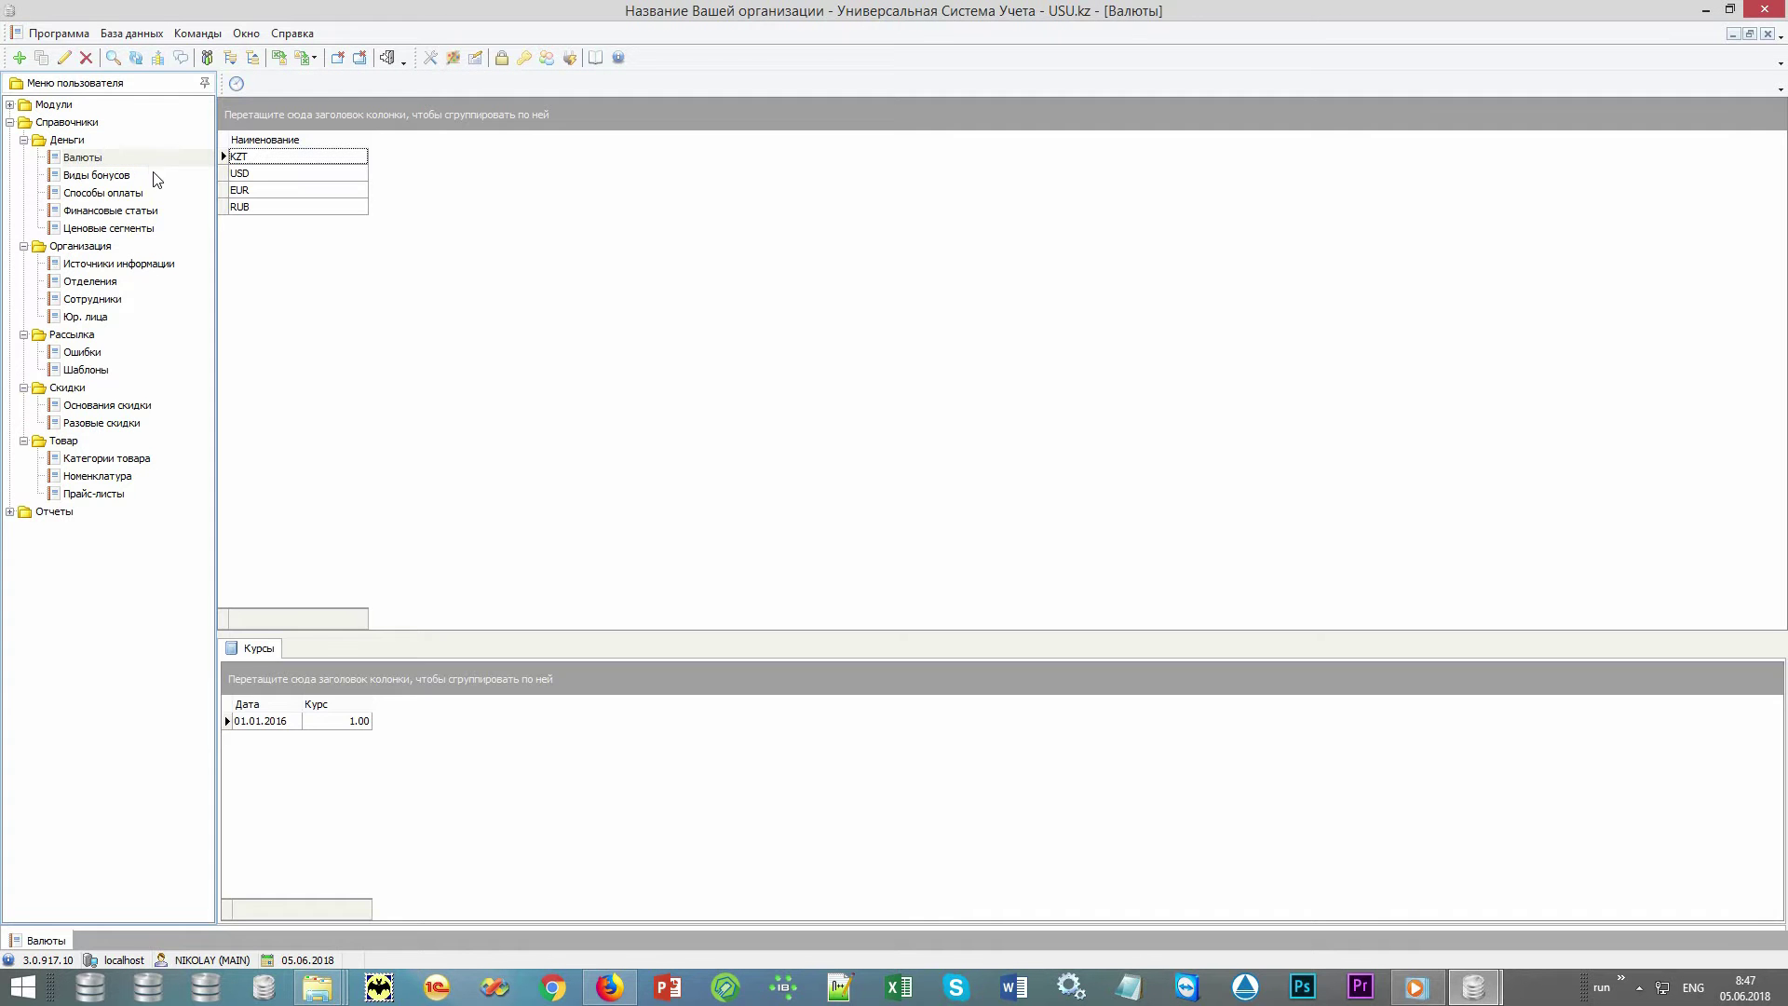
double_click(156, 193)
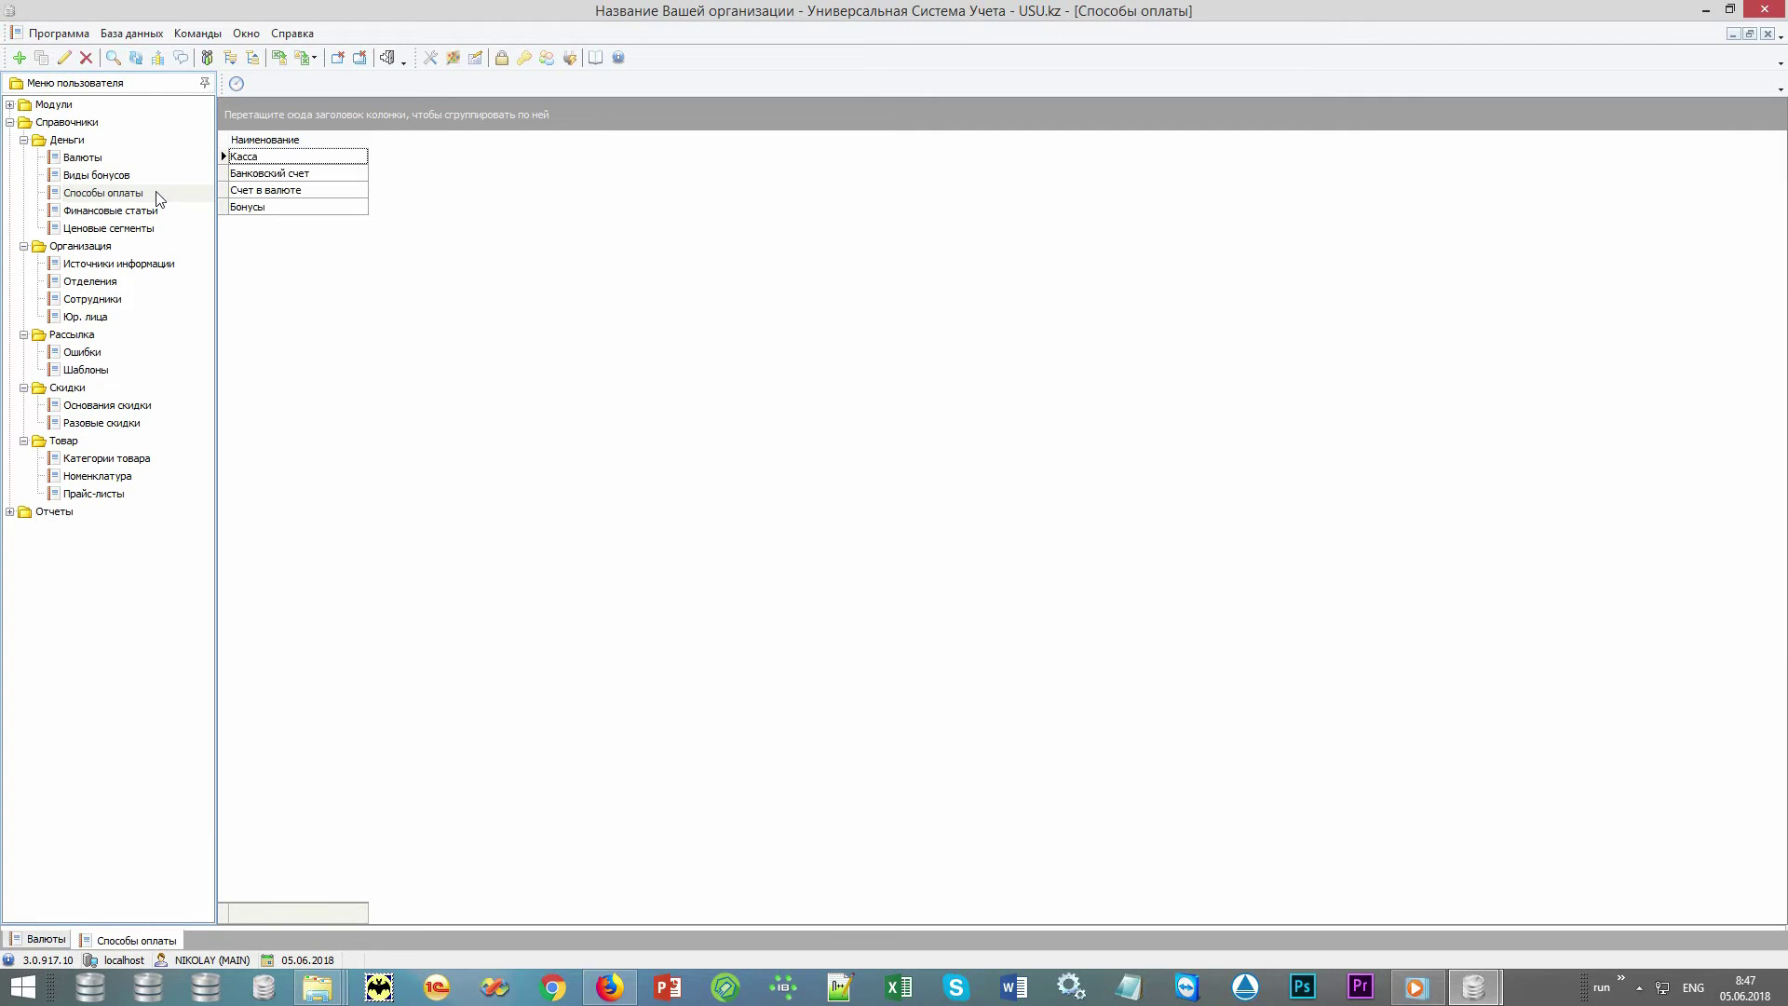
click(149, 247)
double_click(155, 283)
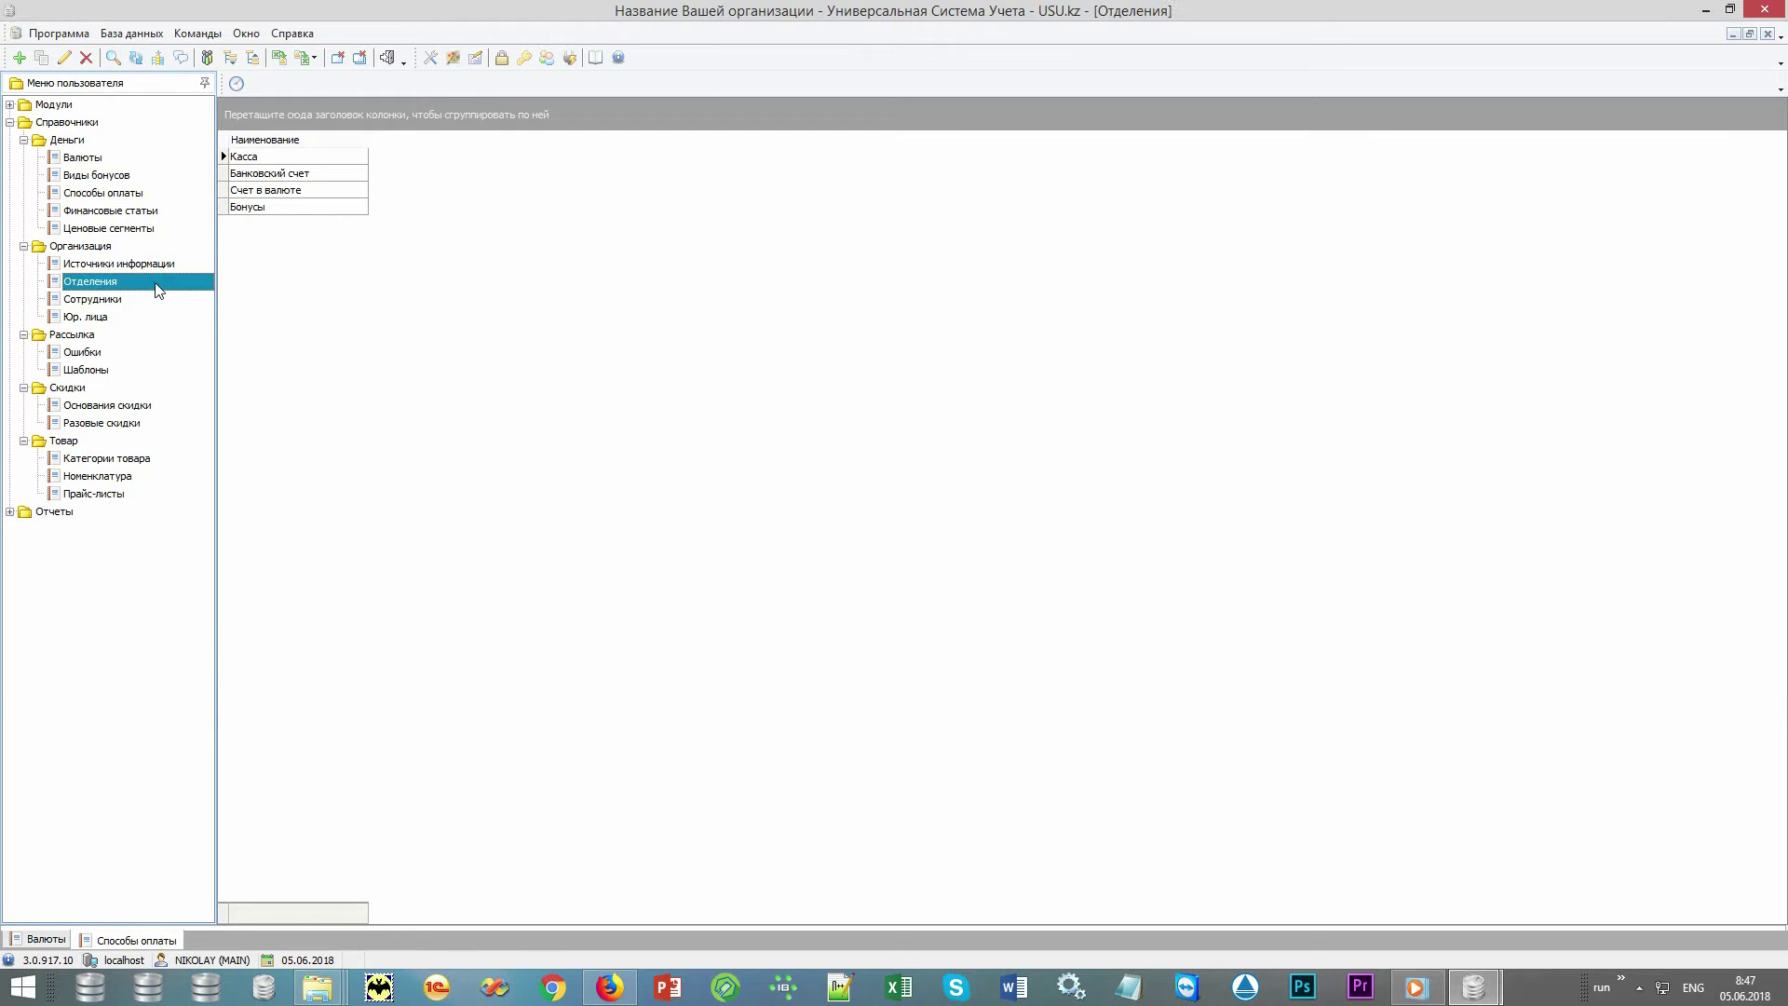
double_click(153, 299)
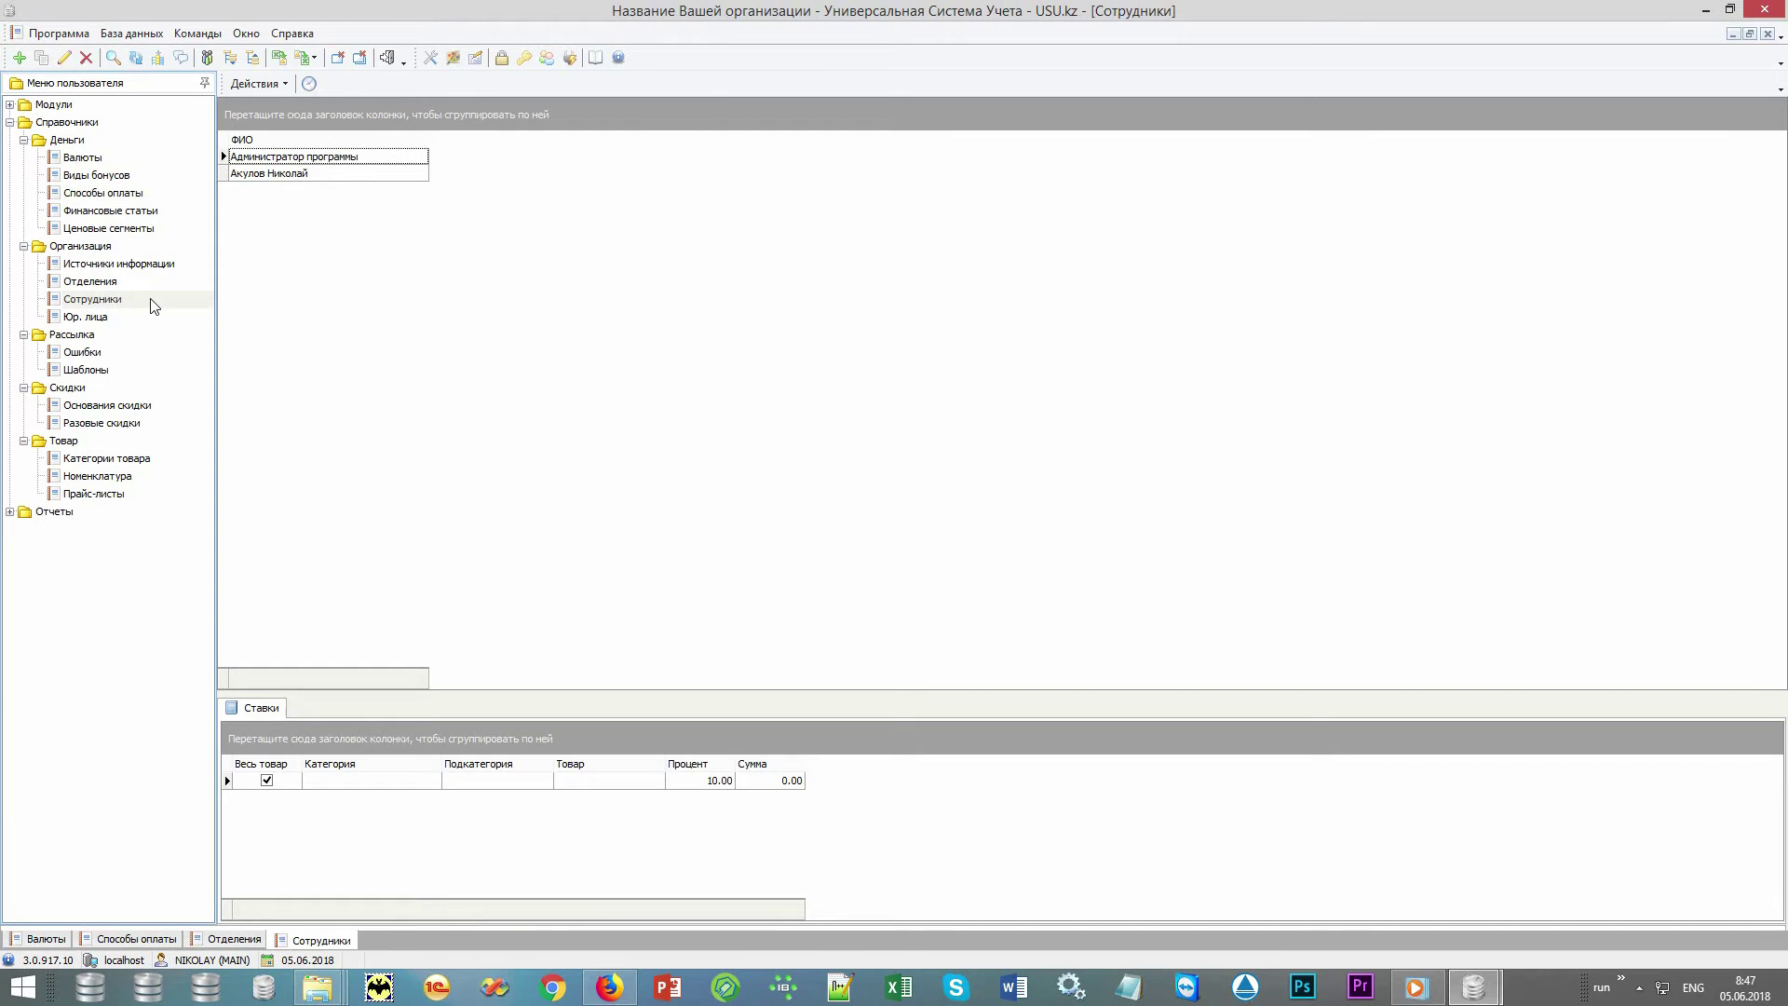
Step: Open the mailing directory Шаблоны and the discount directories Разовые скидки and Основания скидки
click(122, 337)
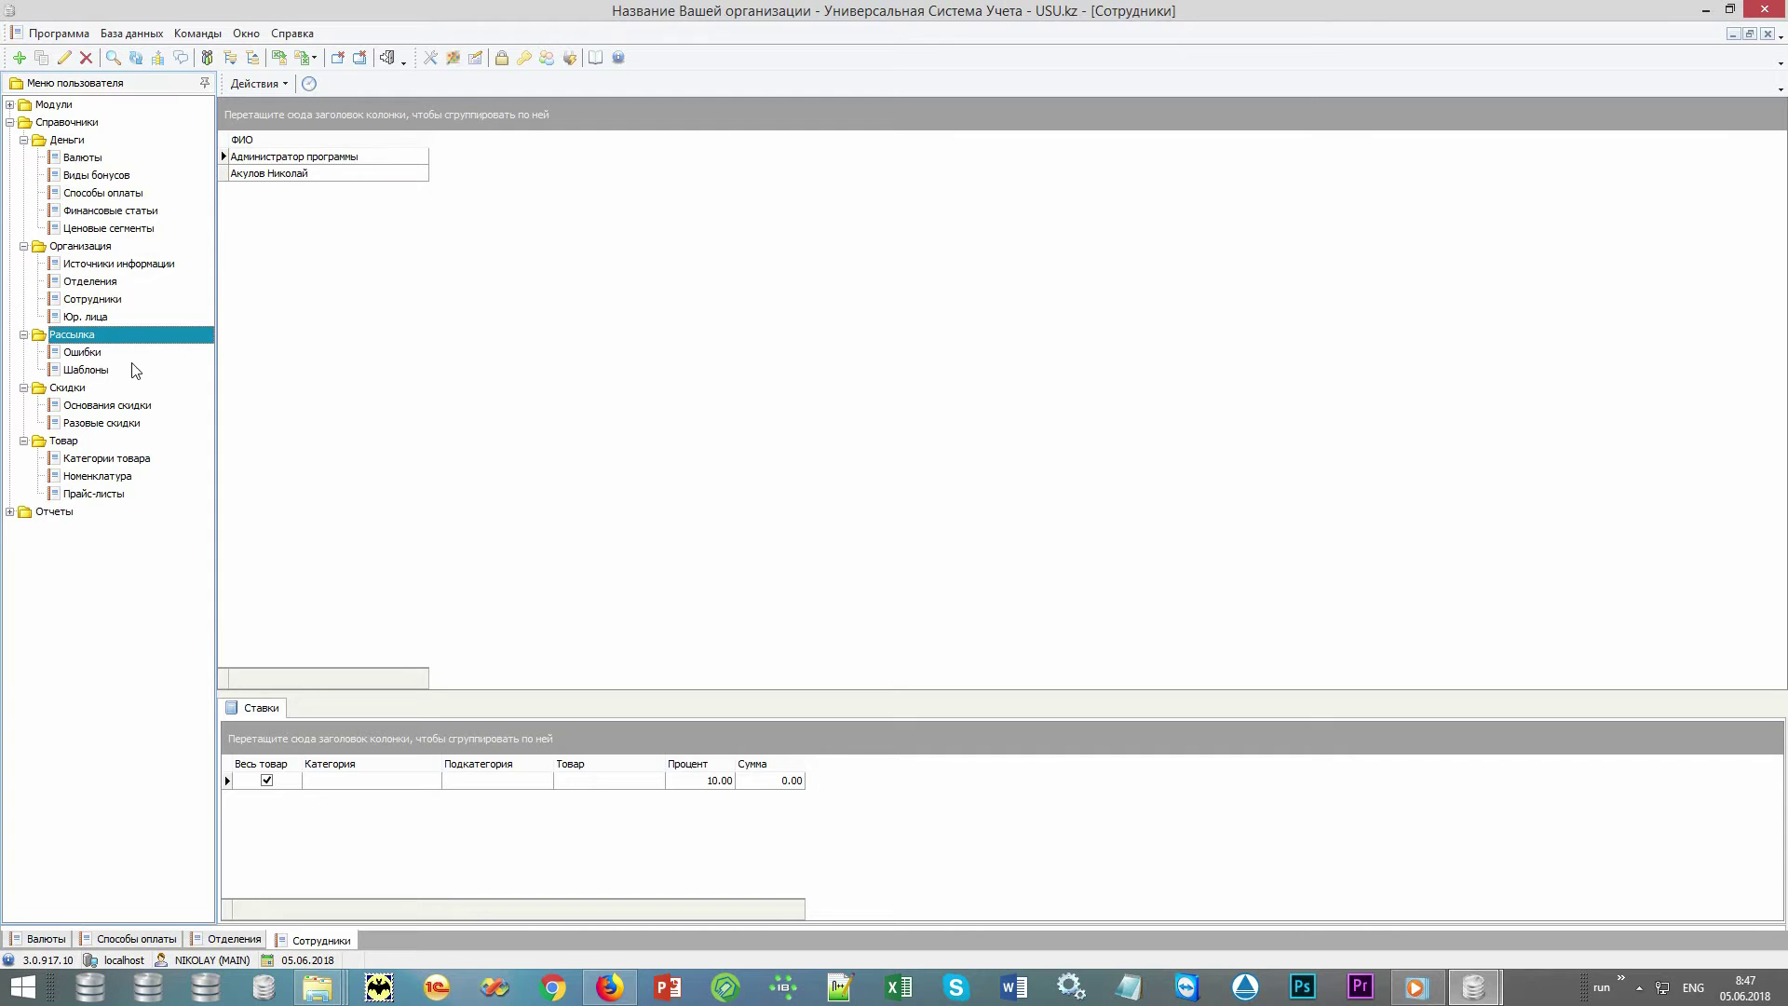
double_click(155, 371)
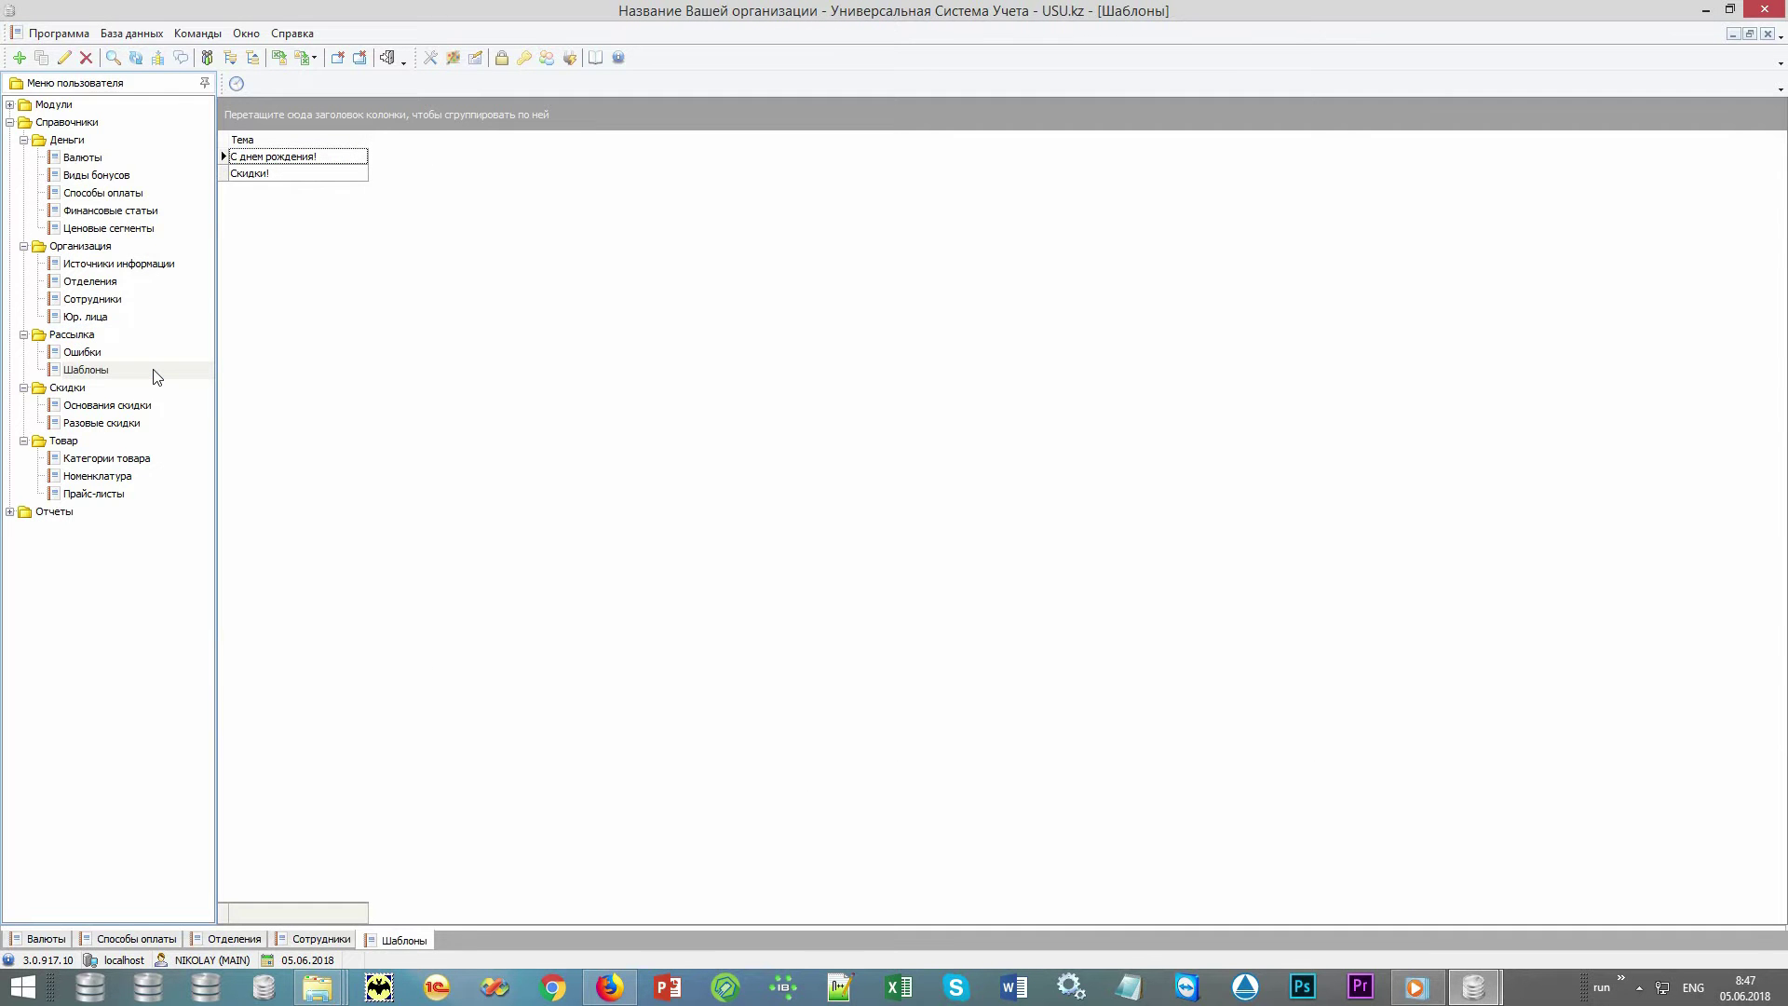
click(139, 389)
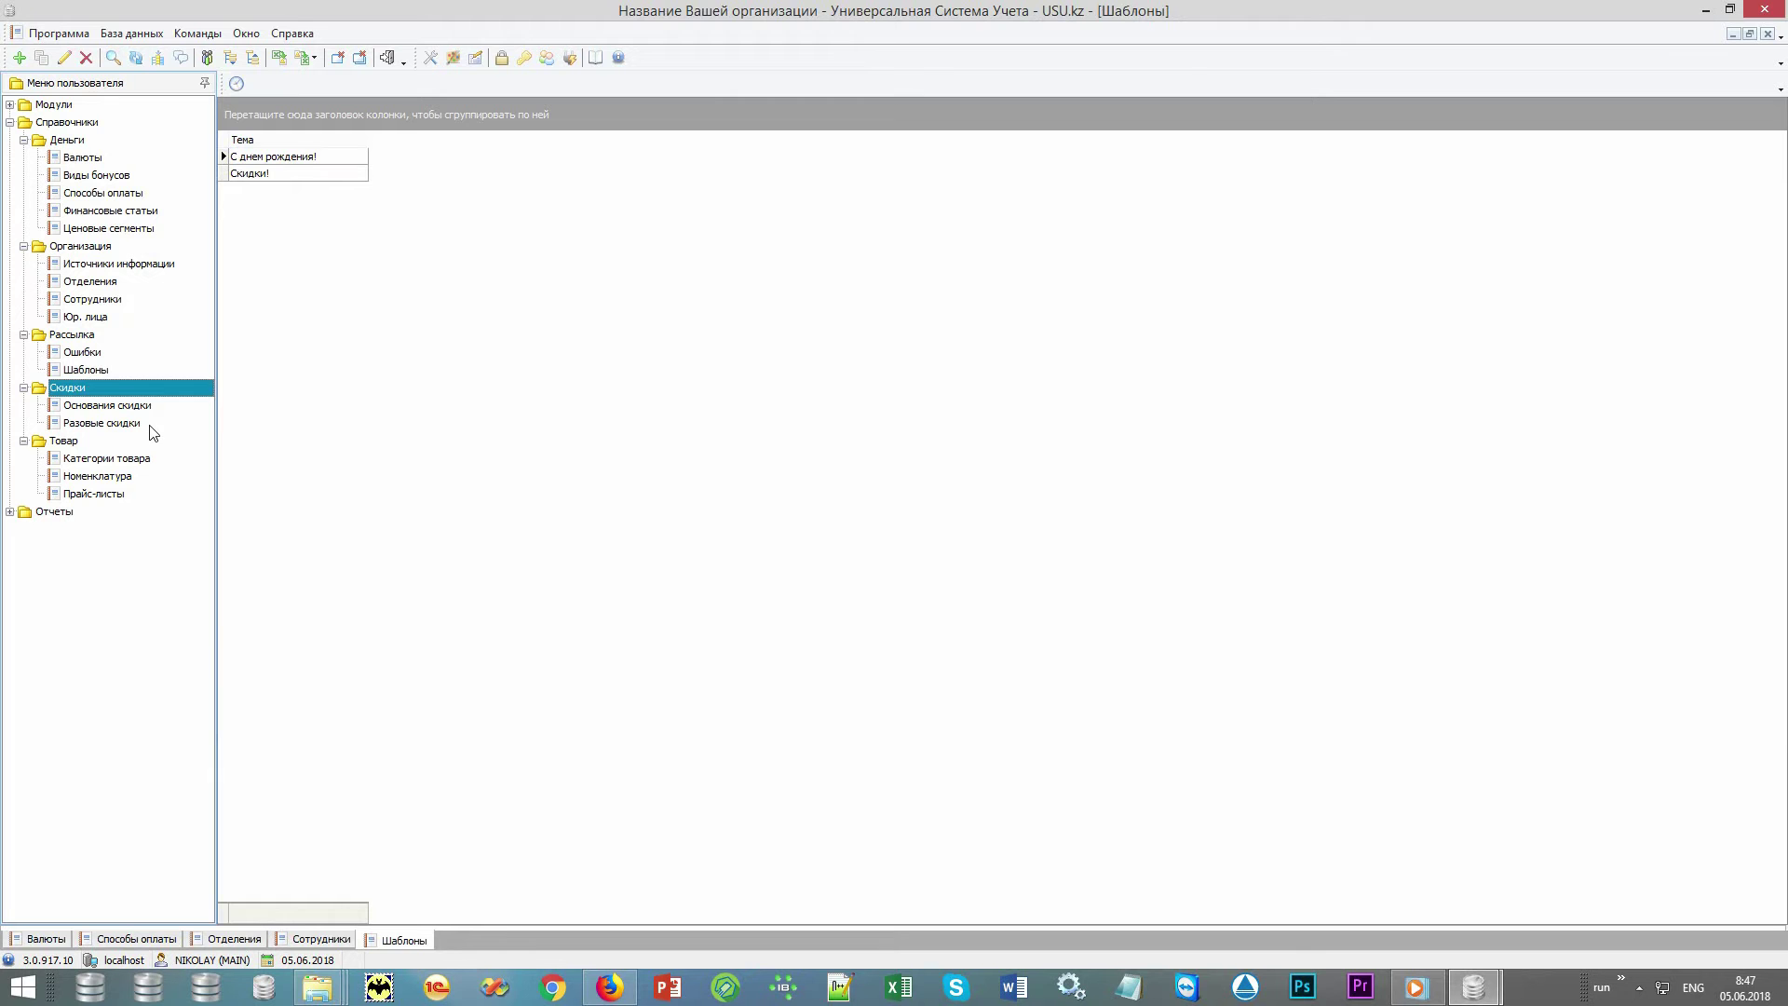
double_click(150, 425)
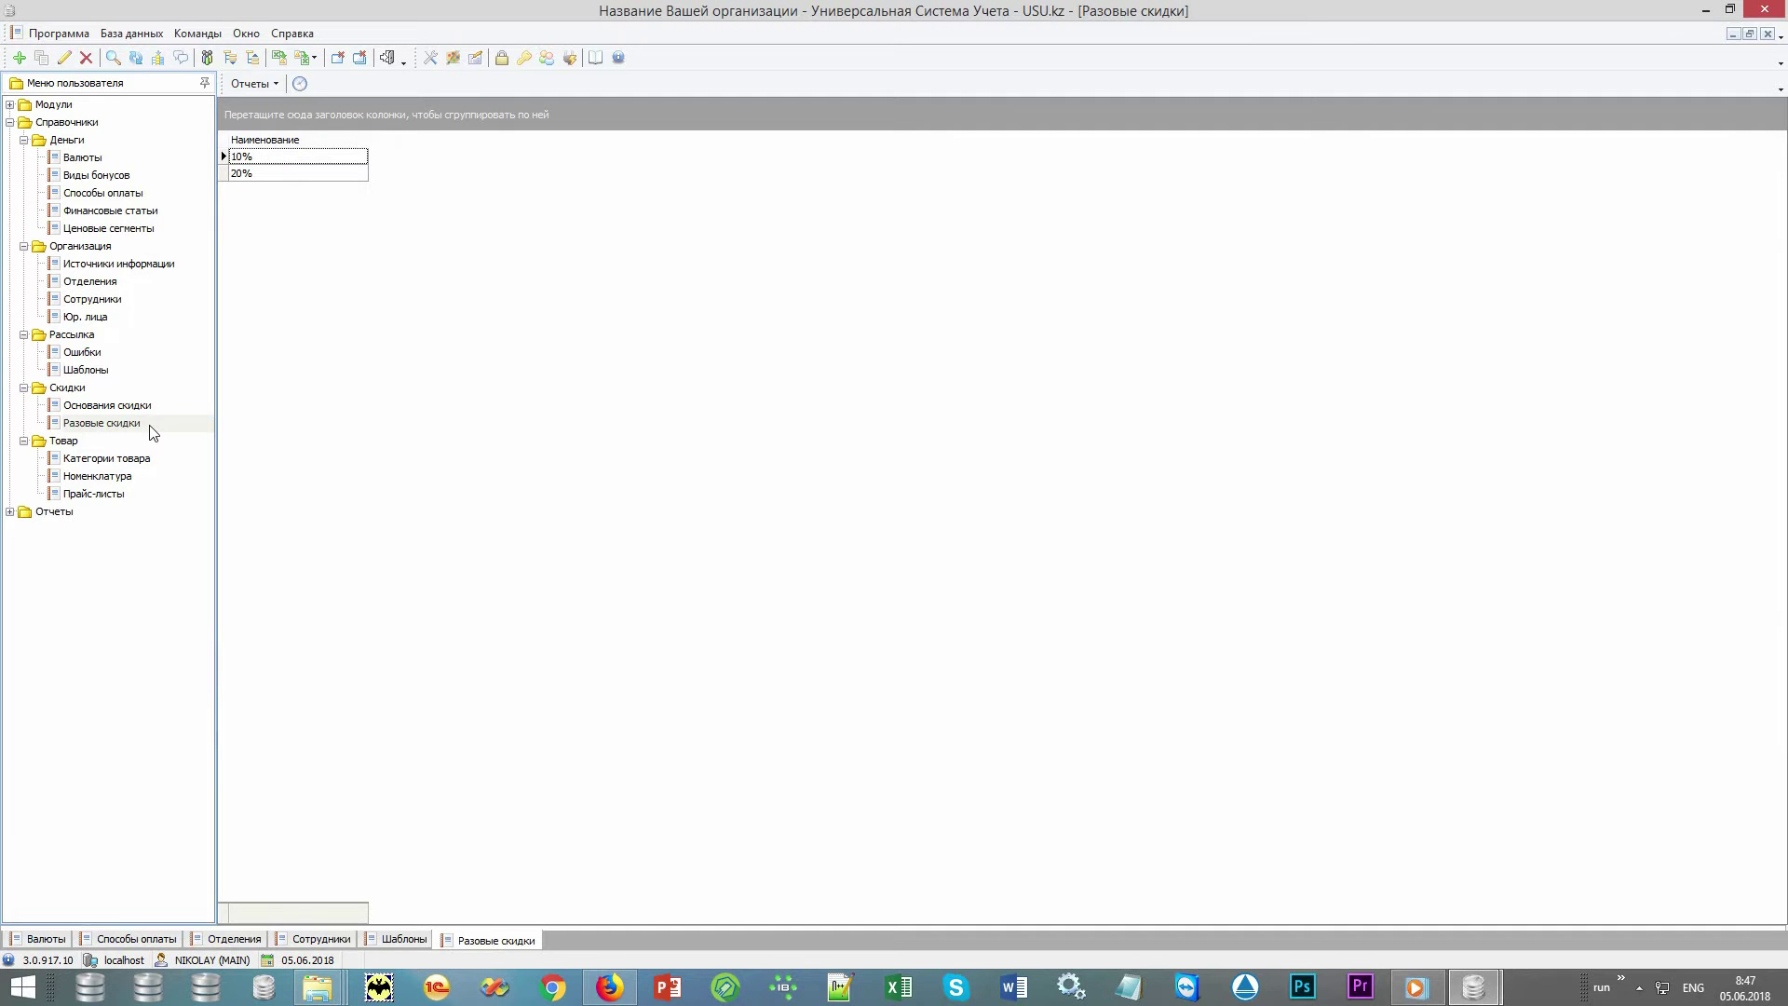
double_click(160, 405)
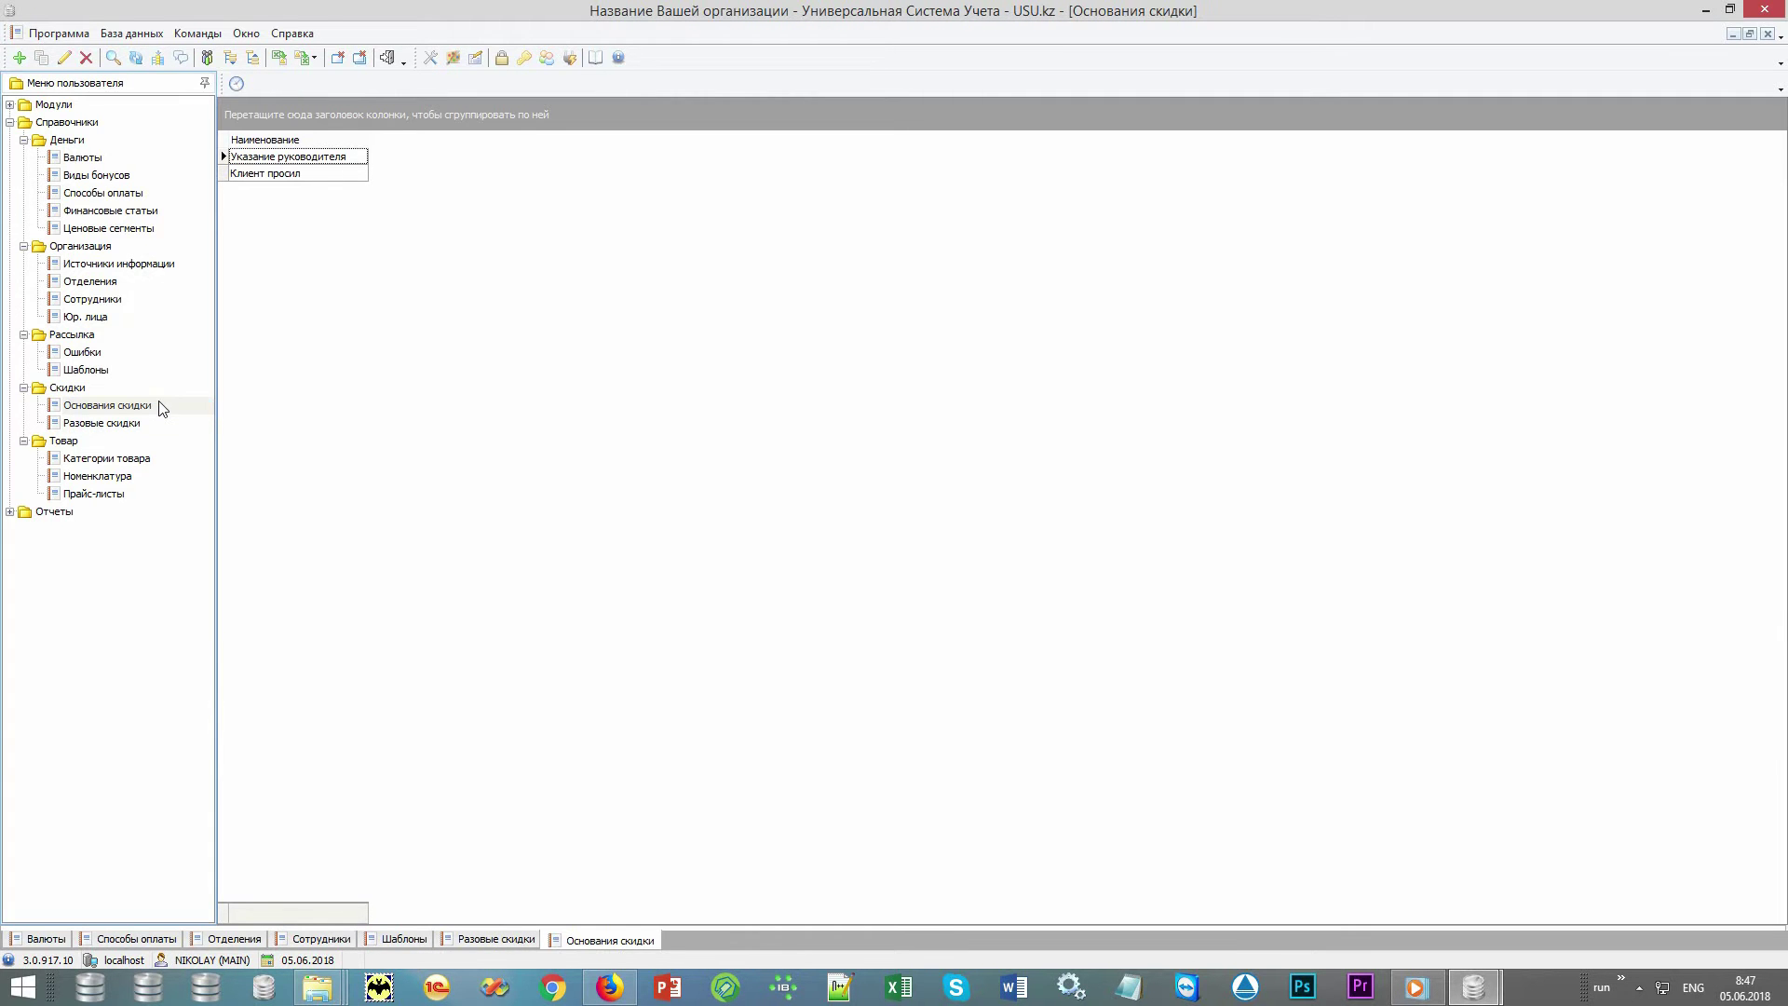
Step: View the categories and the item Запчасть 1 in the Номенклатура directory, and open Прайс-листы
click(127, 442)
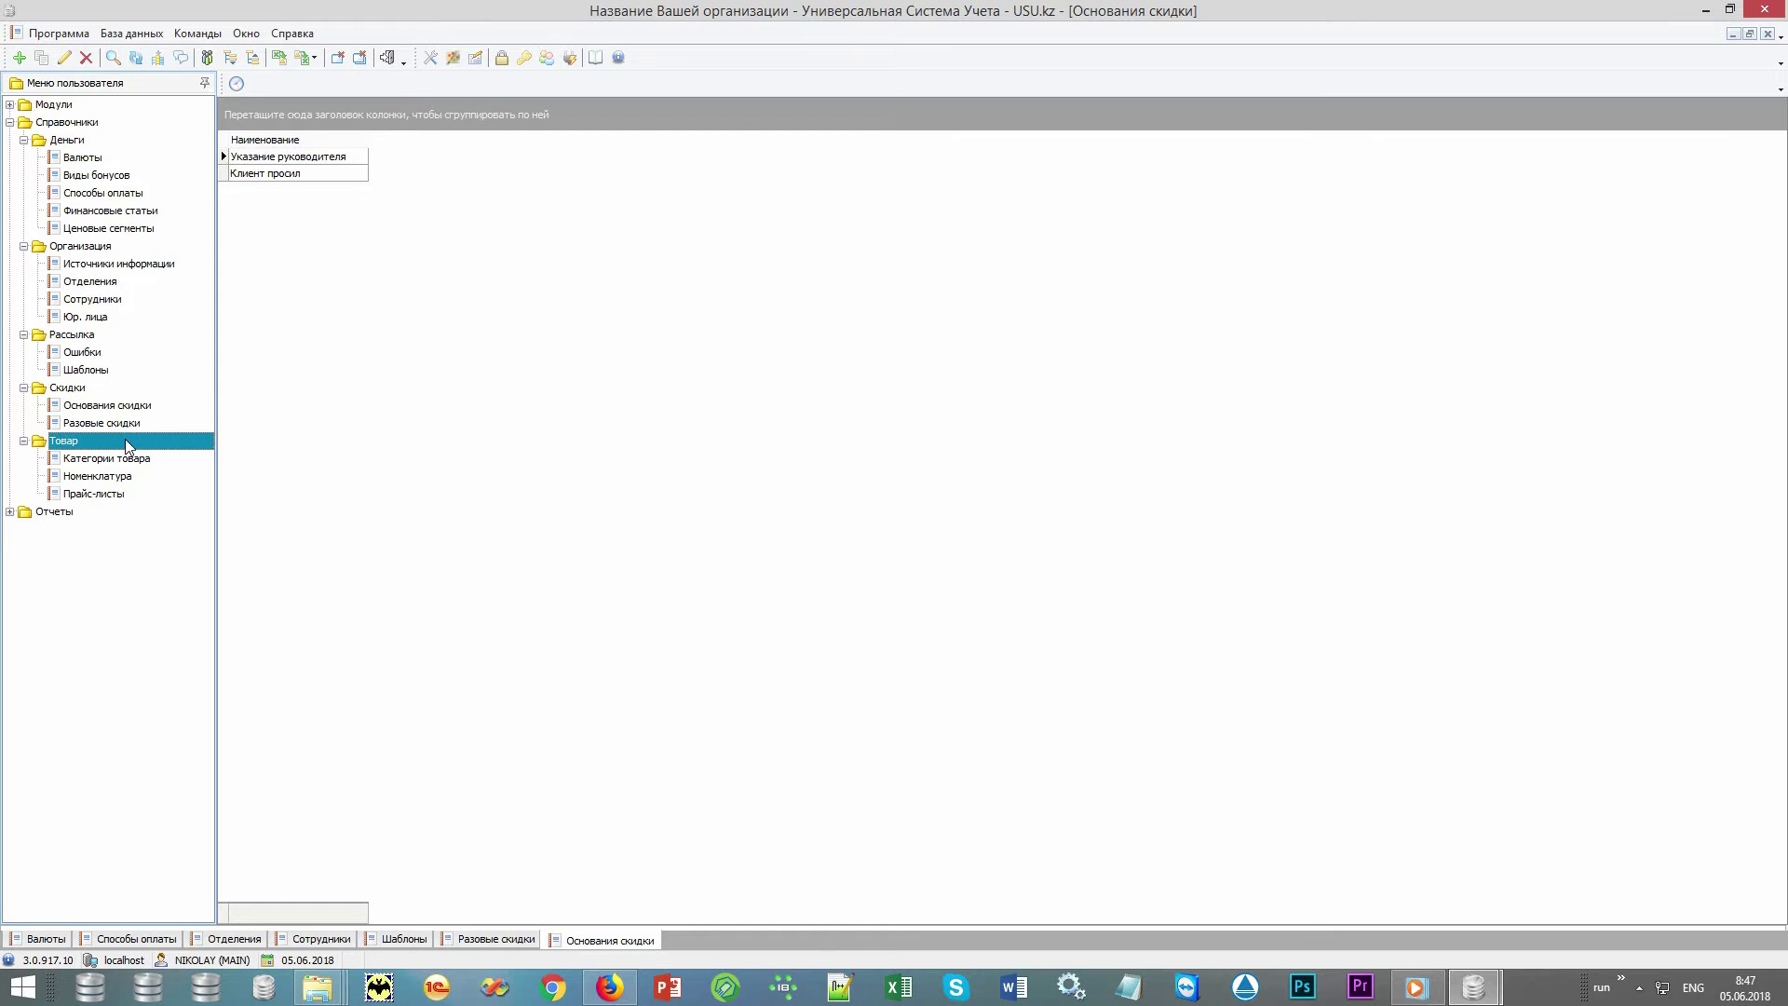
double_click(155, 476)
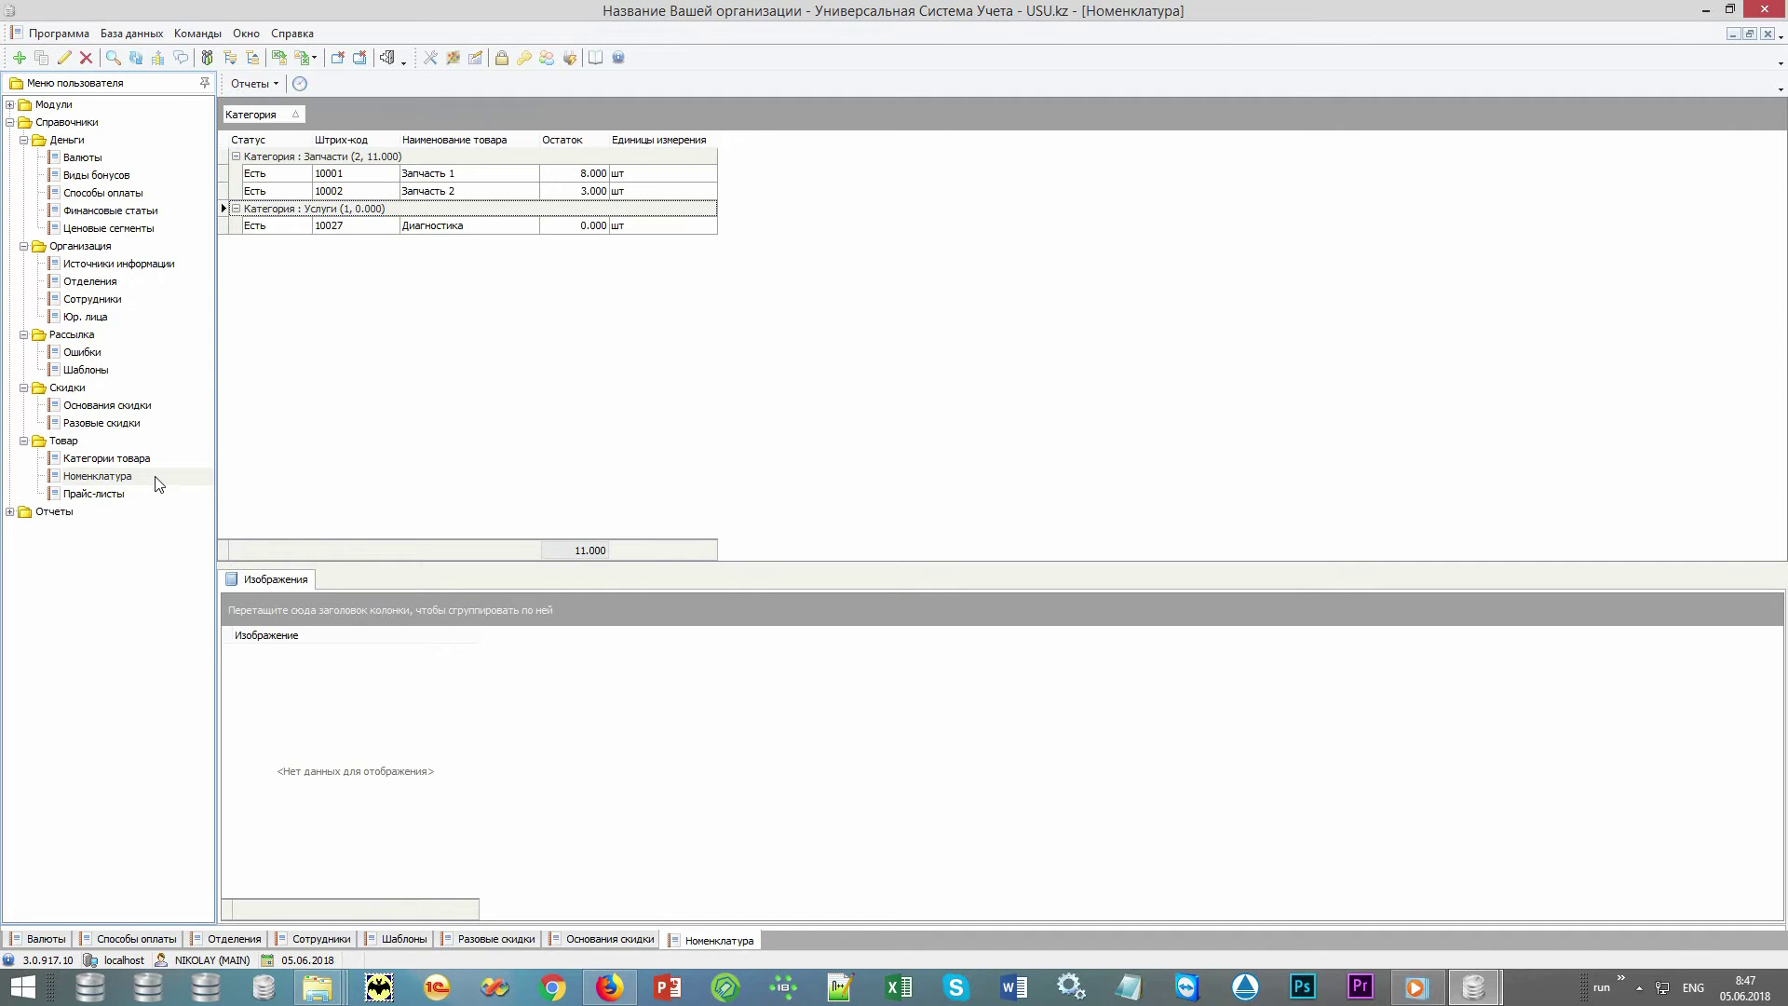
click(306, 208)
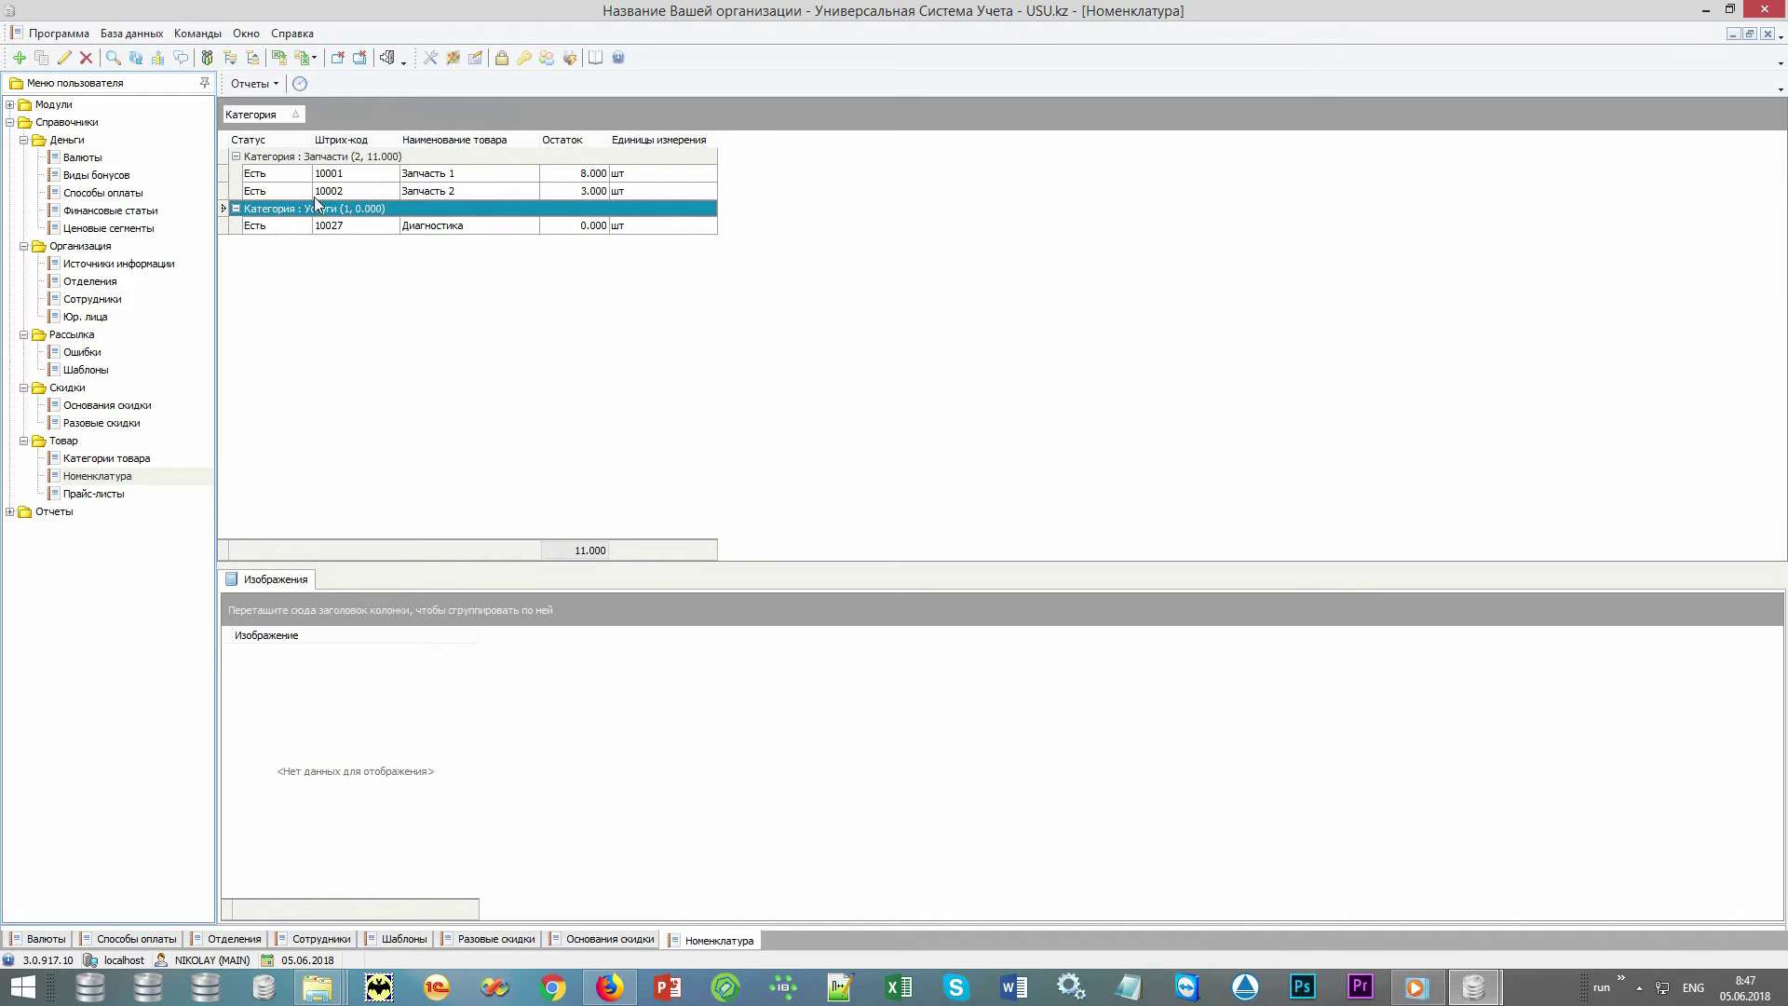
click(339, 158)
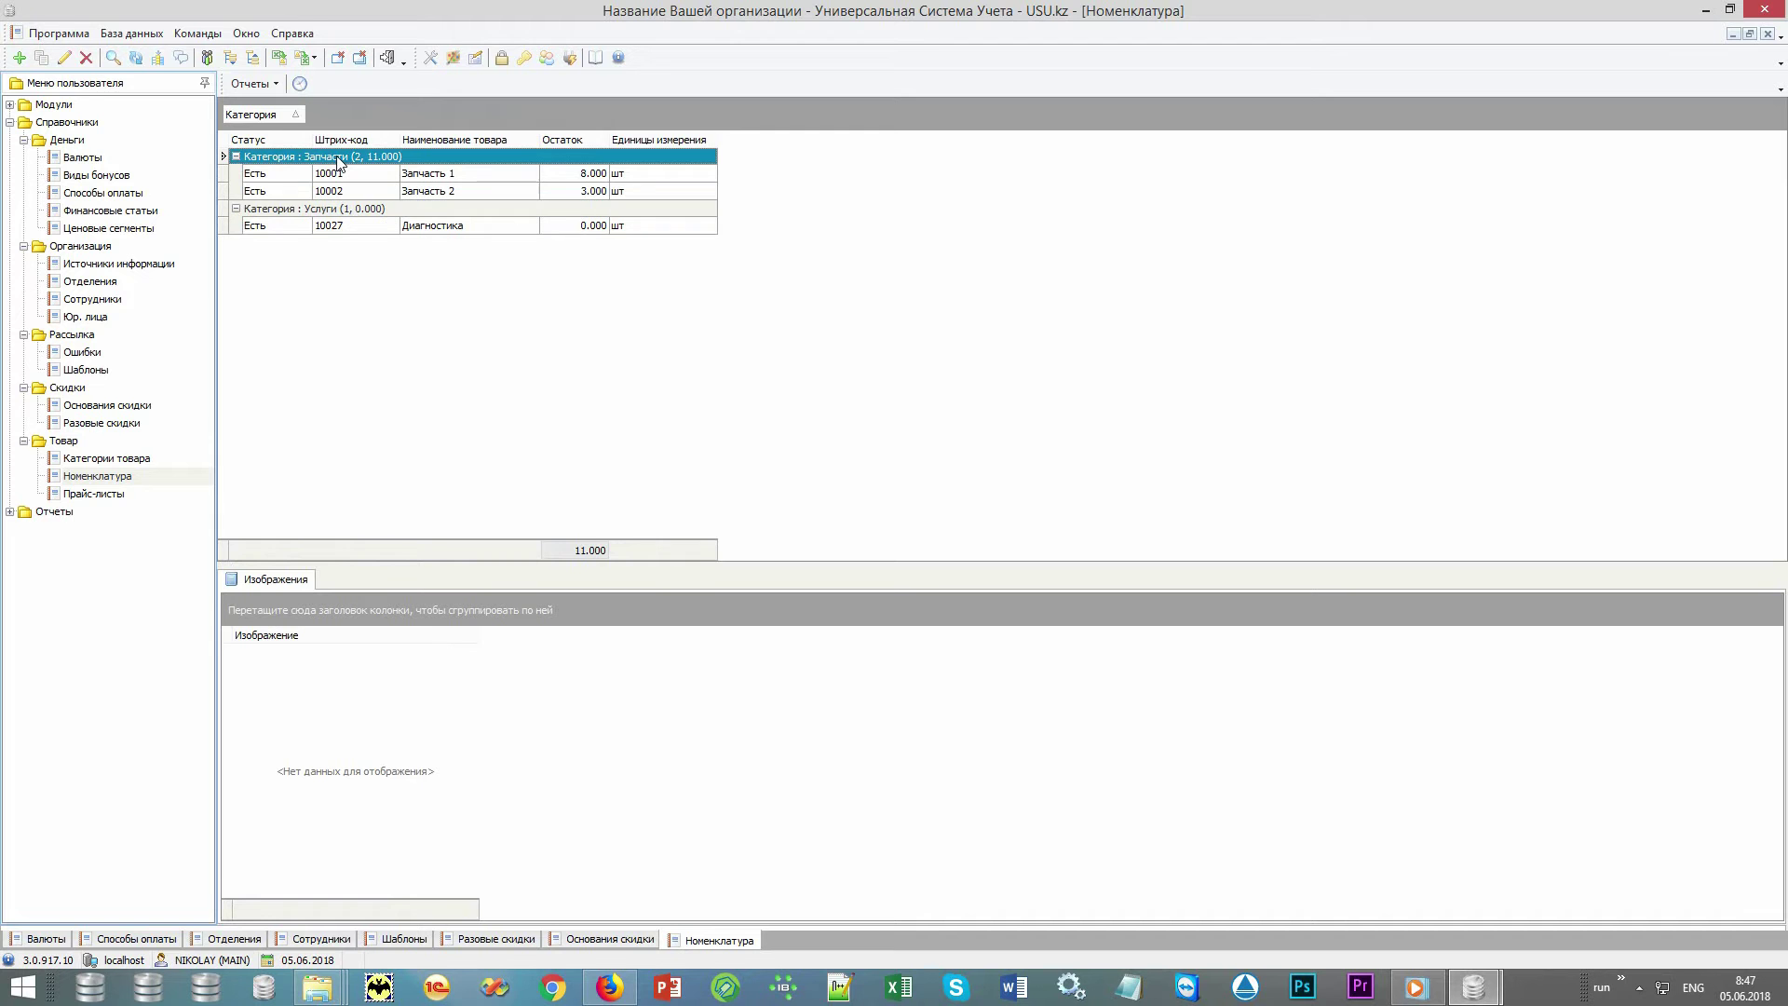
click(434, 191)
click(434, 175)
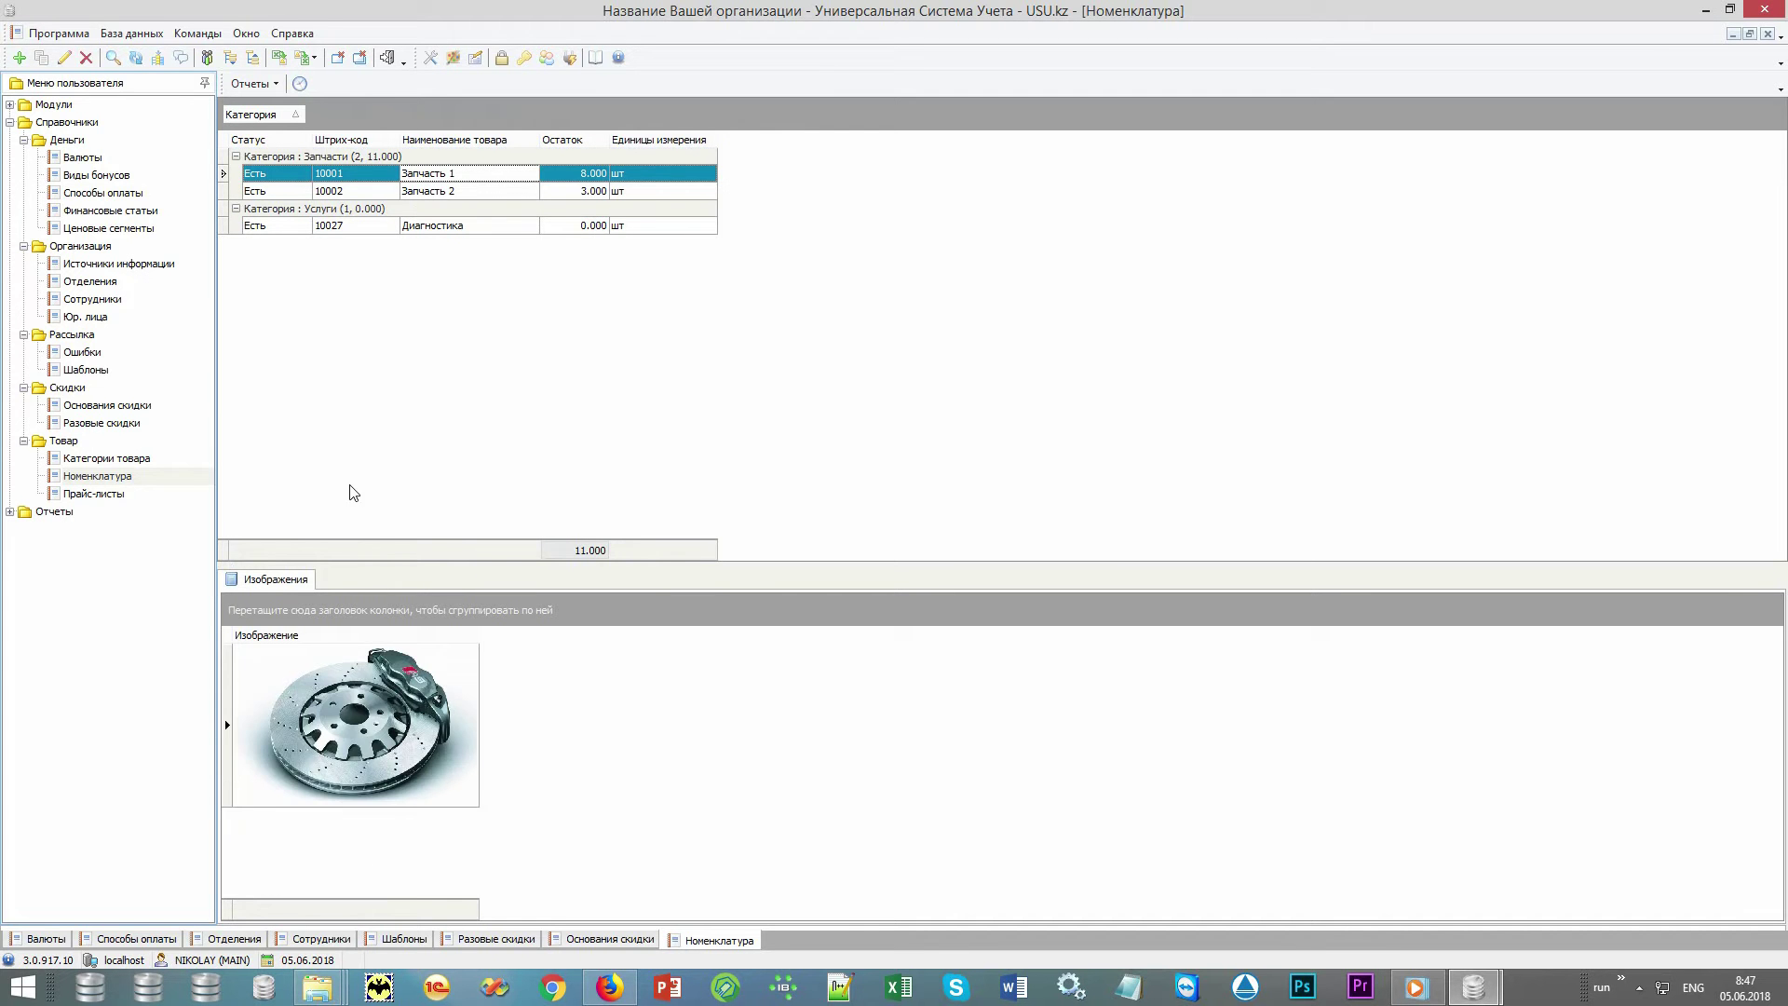
click(110, 495)
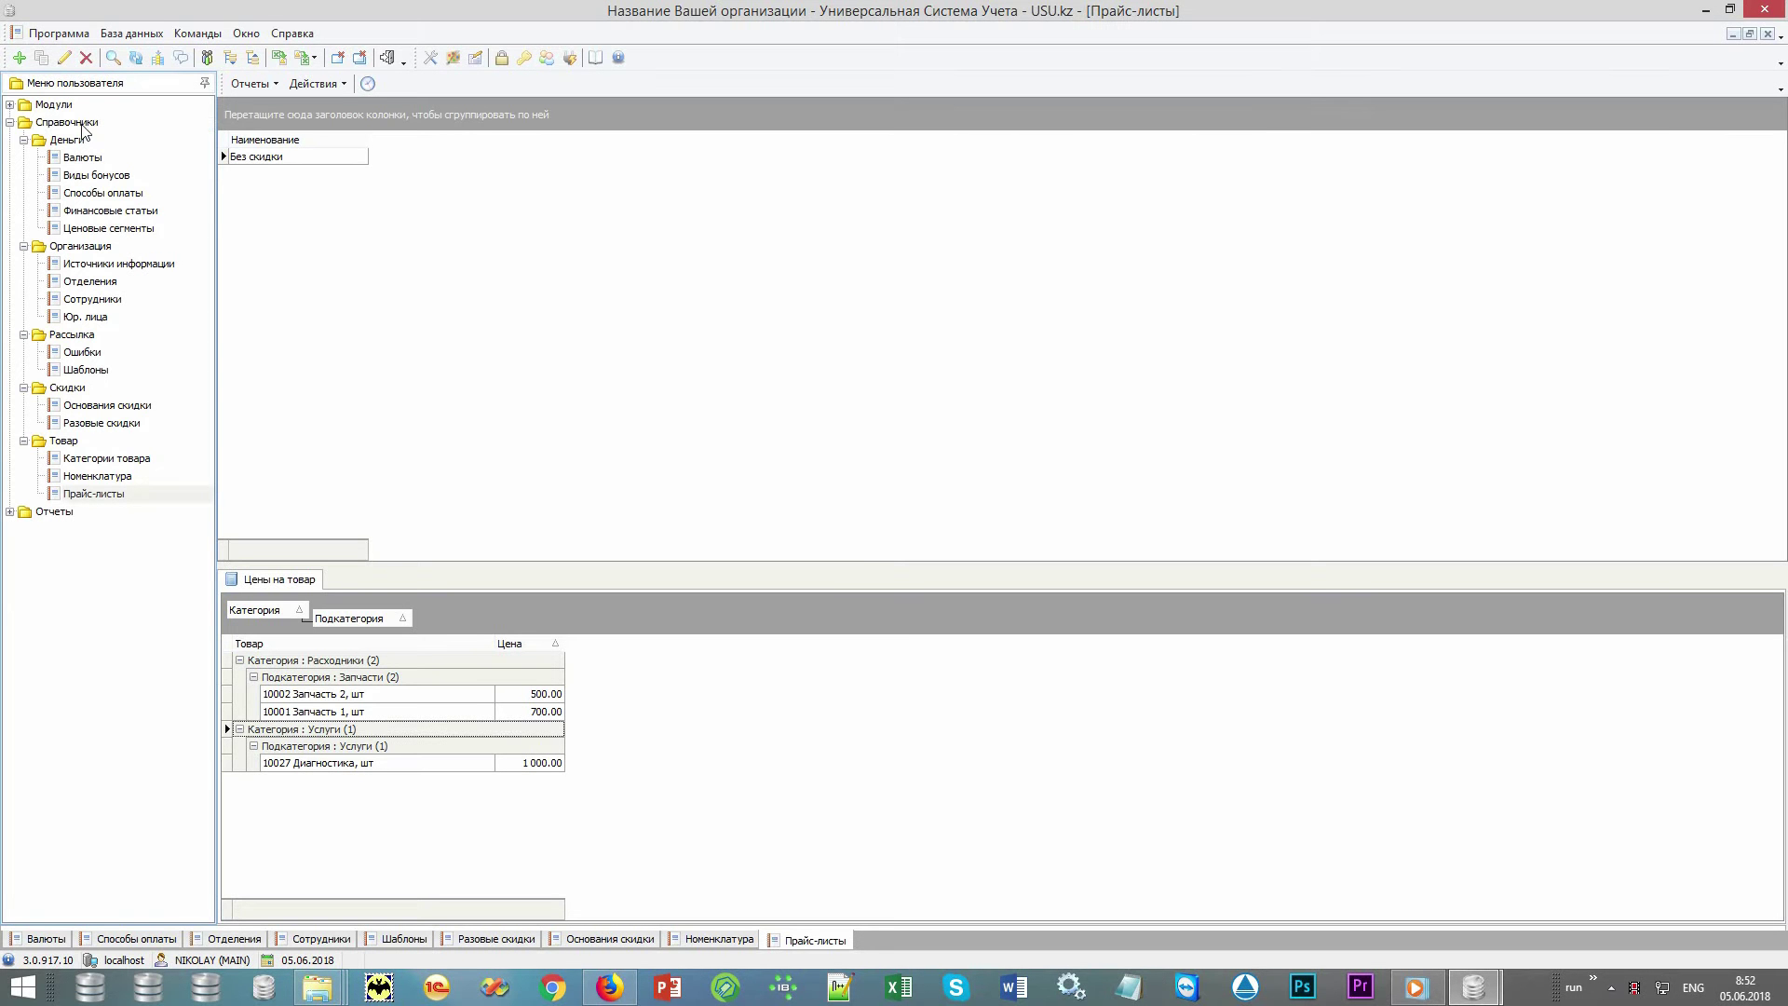
Step: Collapse Справочники and expand the Организация group under Модули
double_click(82, 129)
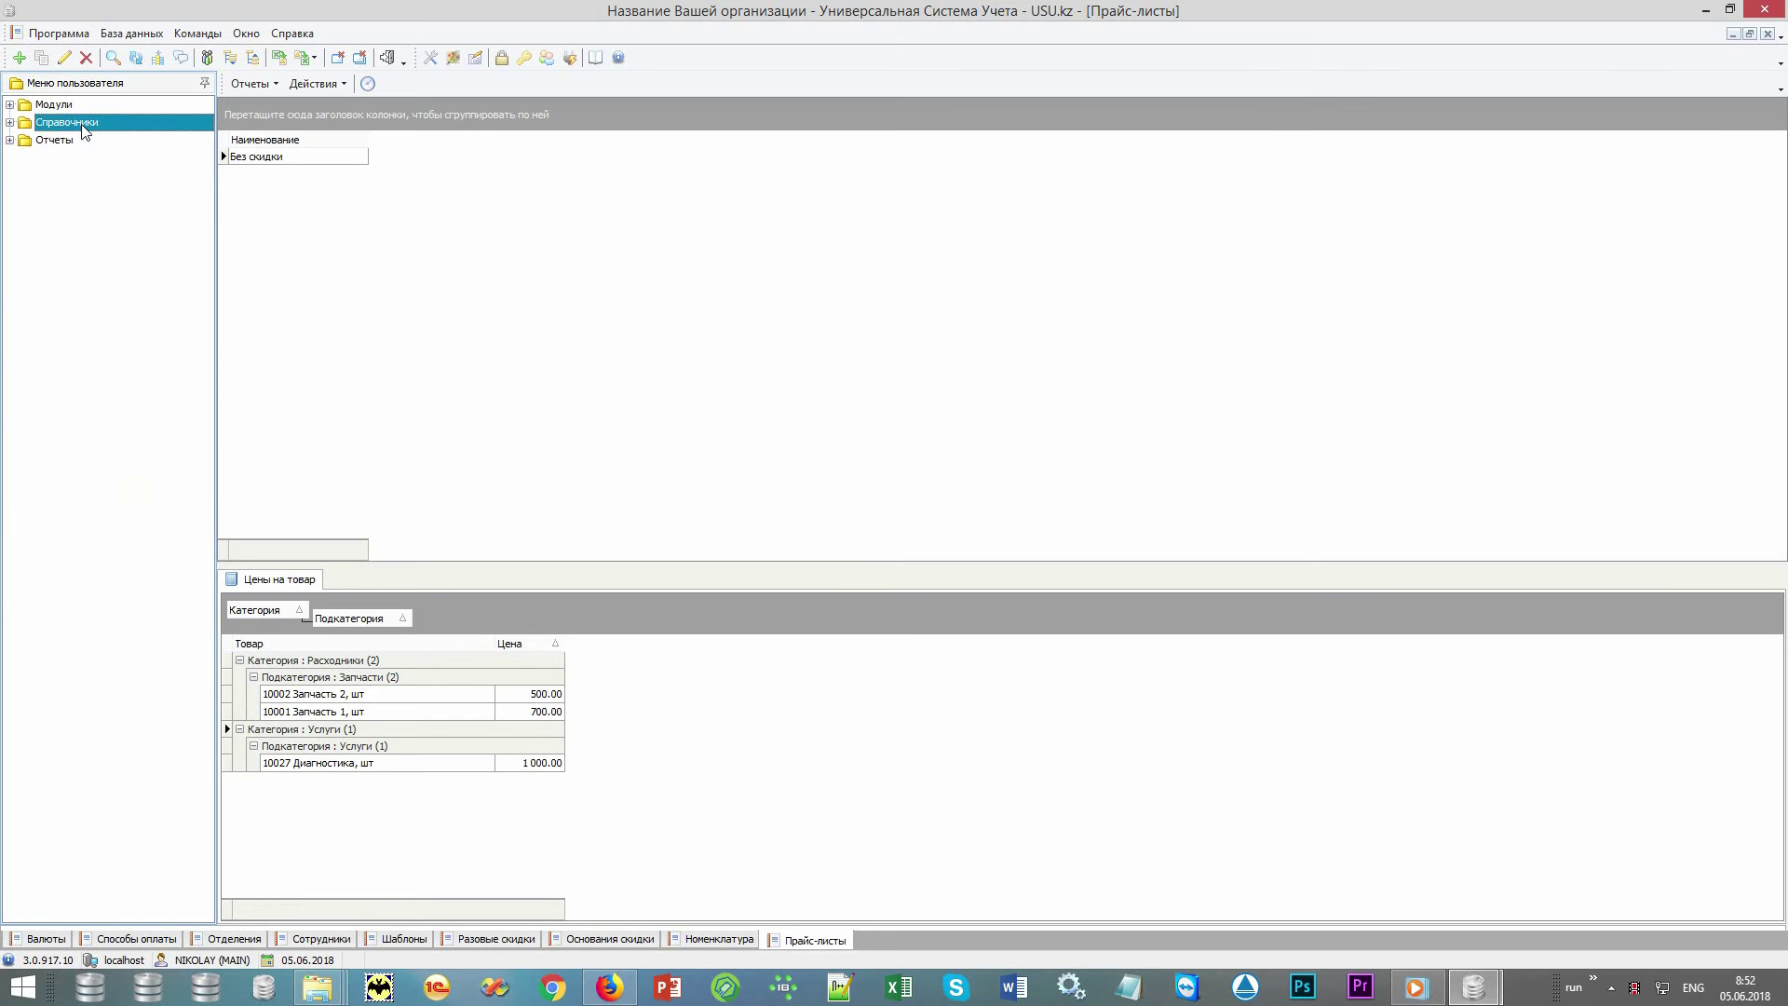
double_click(111, 106)
double_click(113, 123)
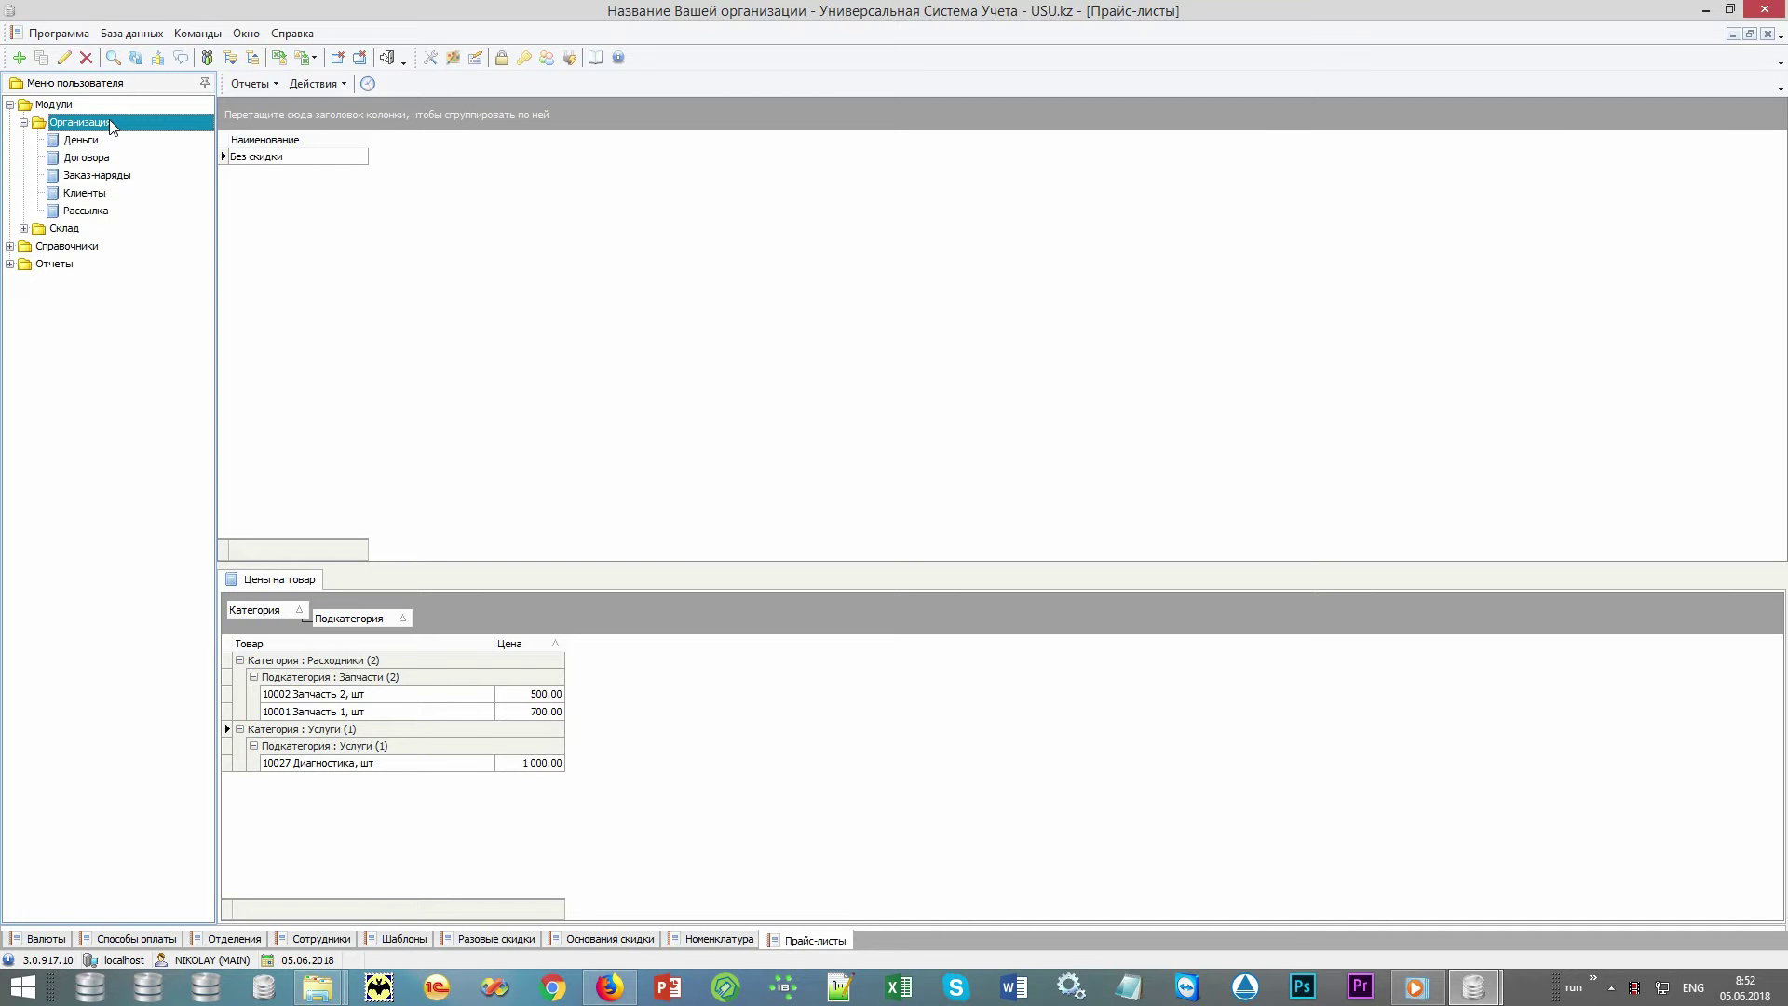
Step: Open the Заказ-наряды module, go through its search criteria from Менеджер to Клиент, and list all orders with the criteria cleared
double_click(160, 183)
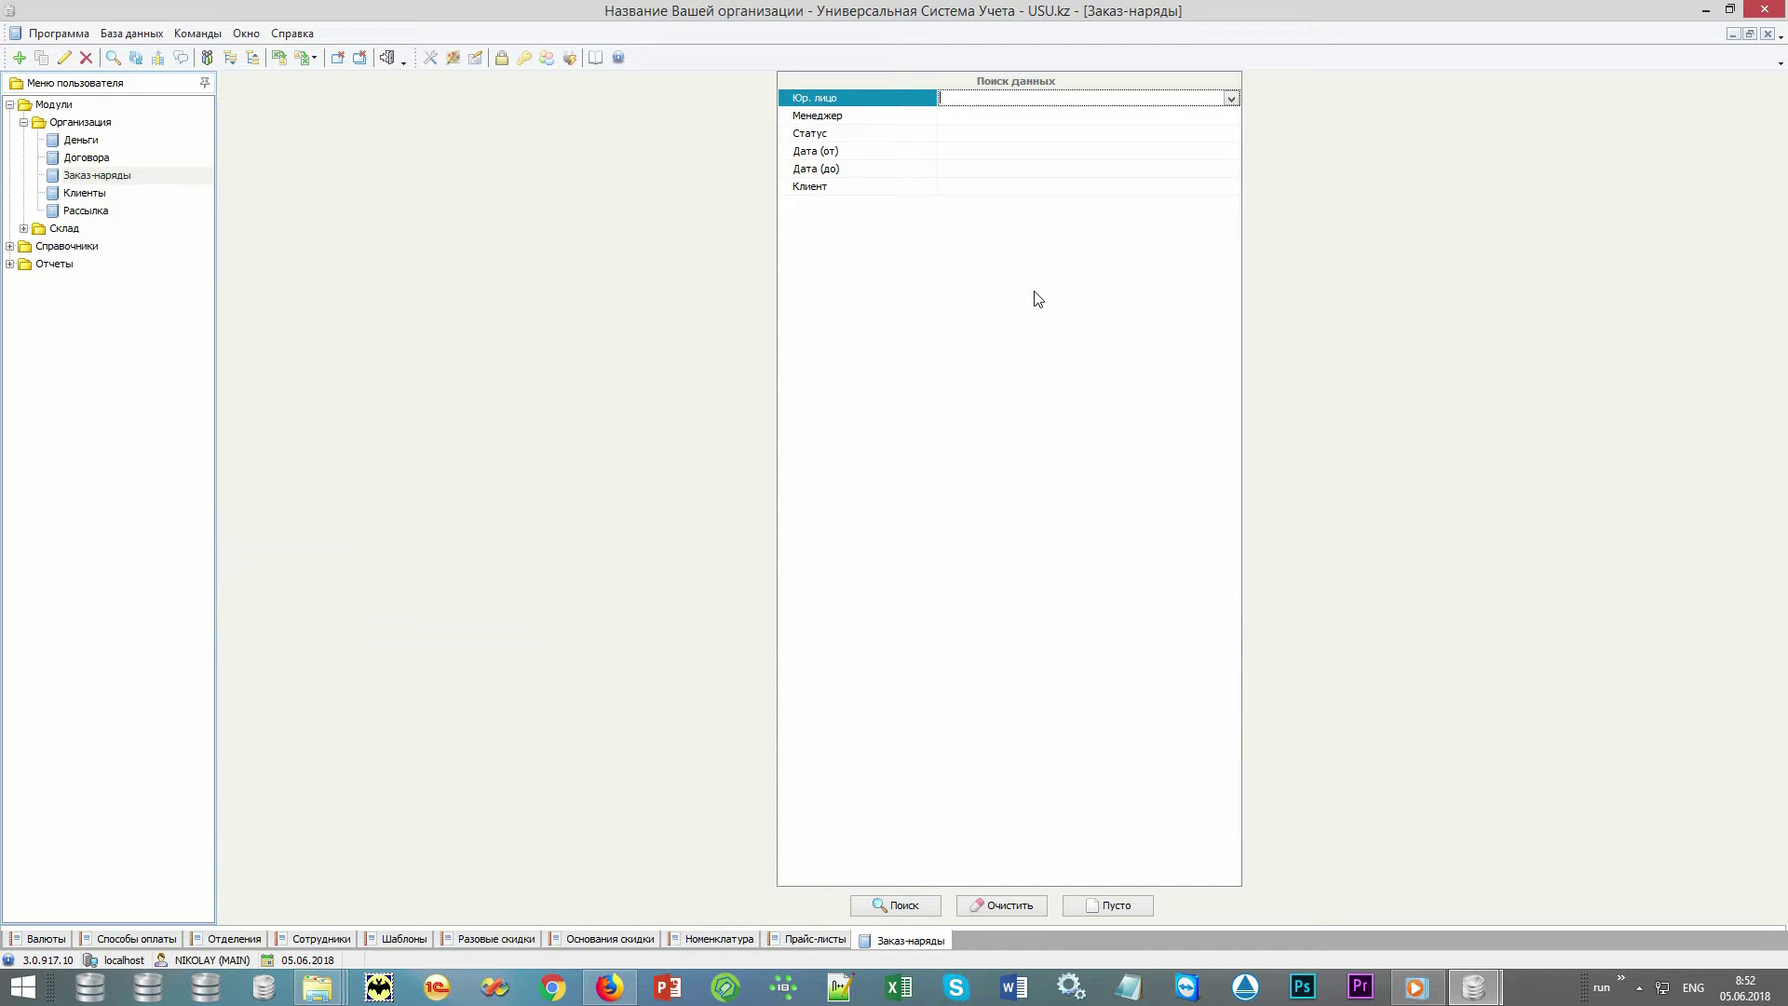
click(881, 119)
click(881, 136)
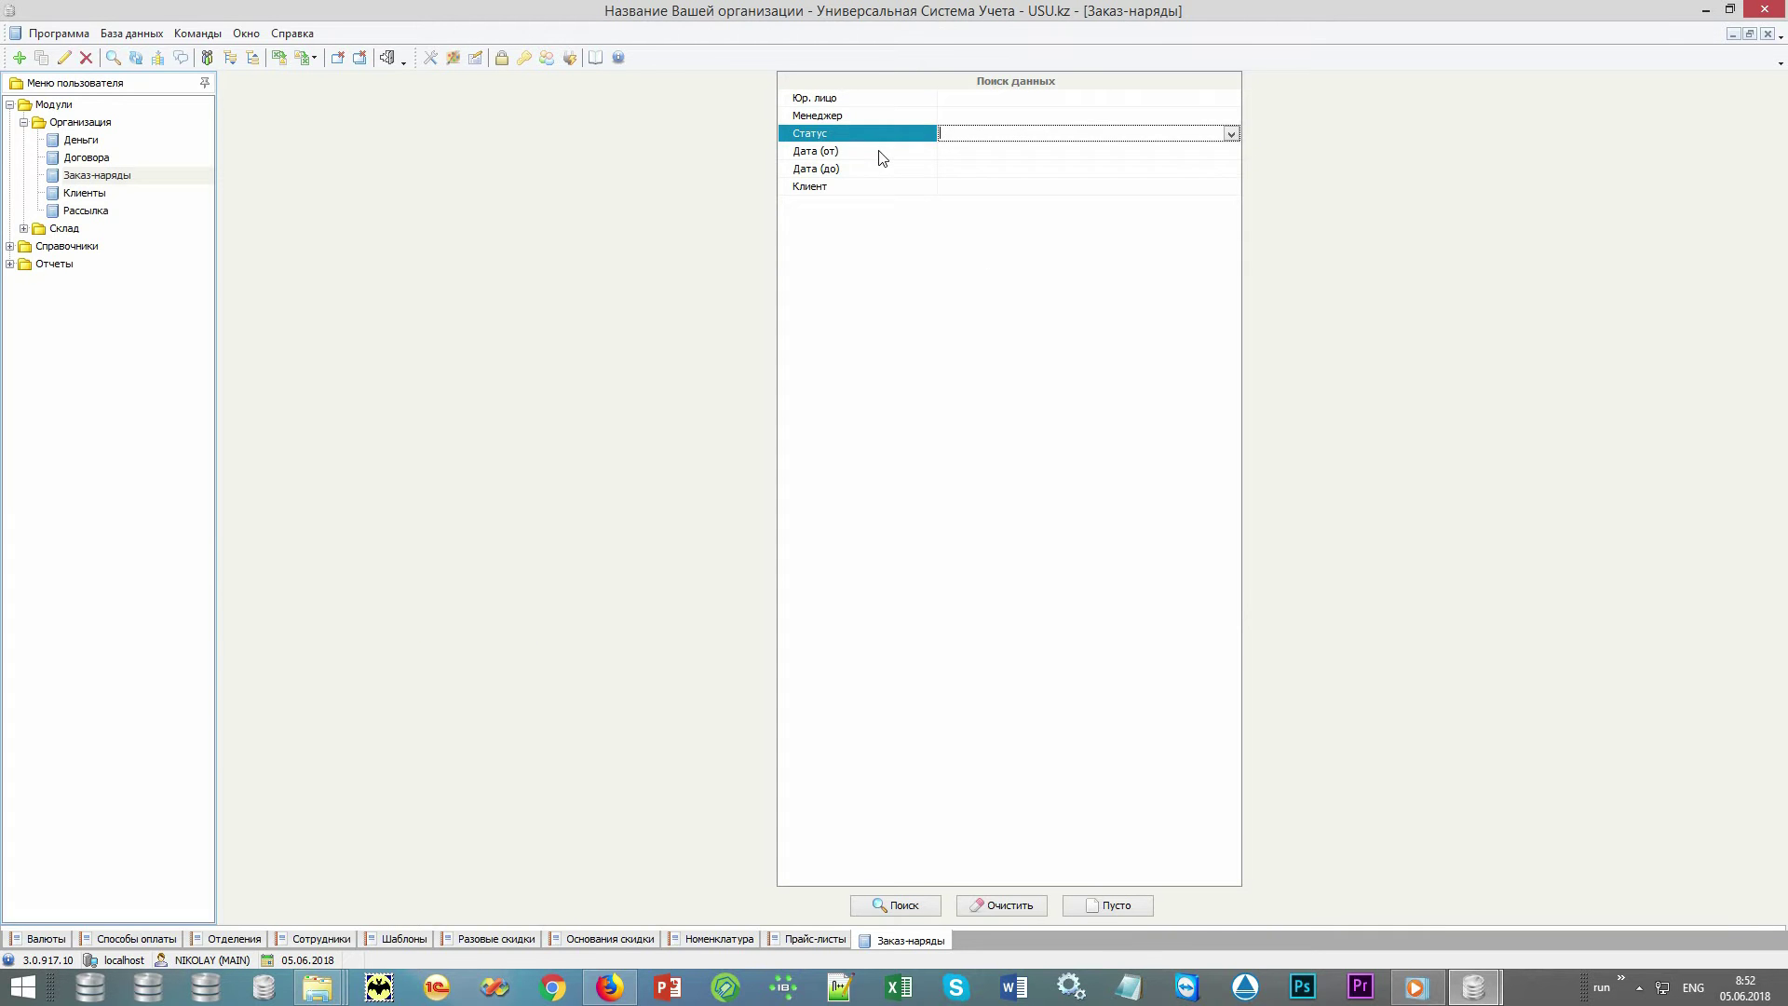
click(880, 152)
click(881, 171)
click(881, 187)
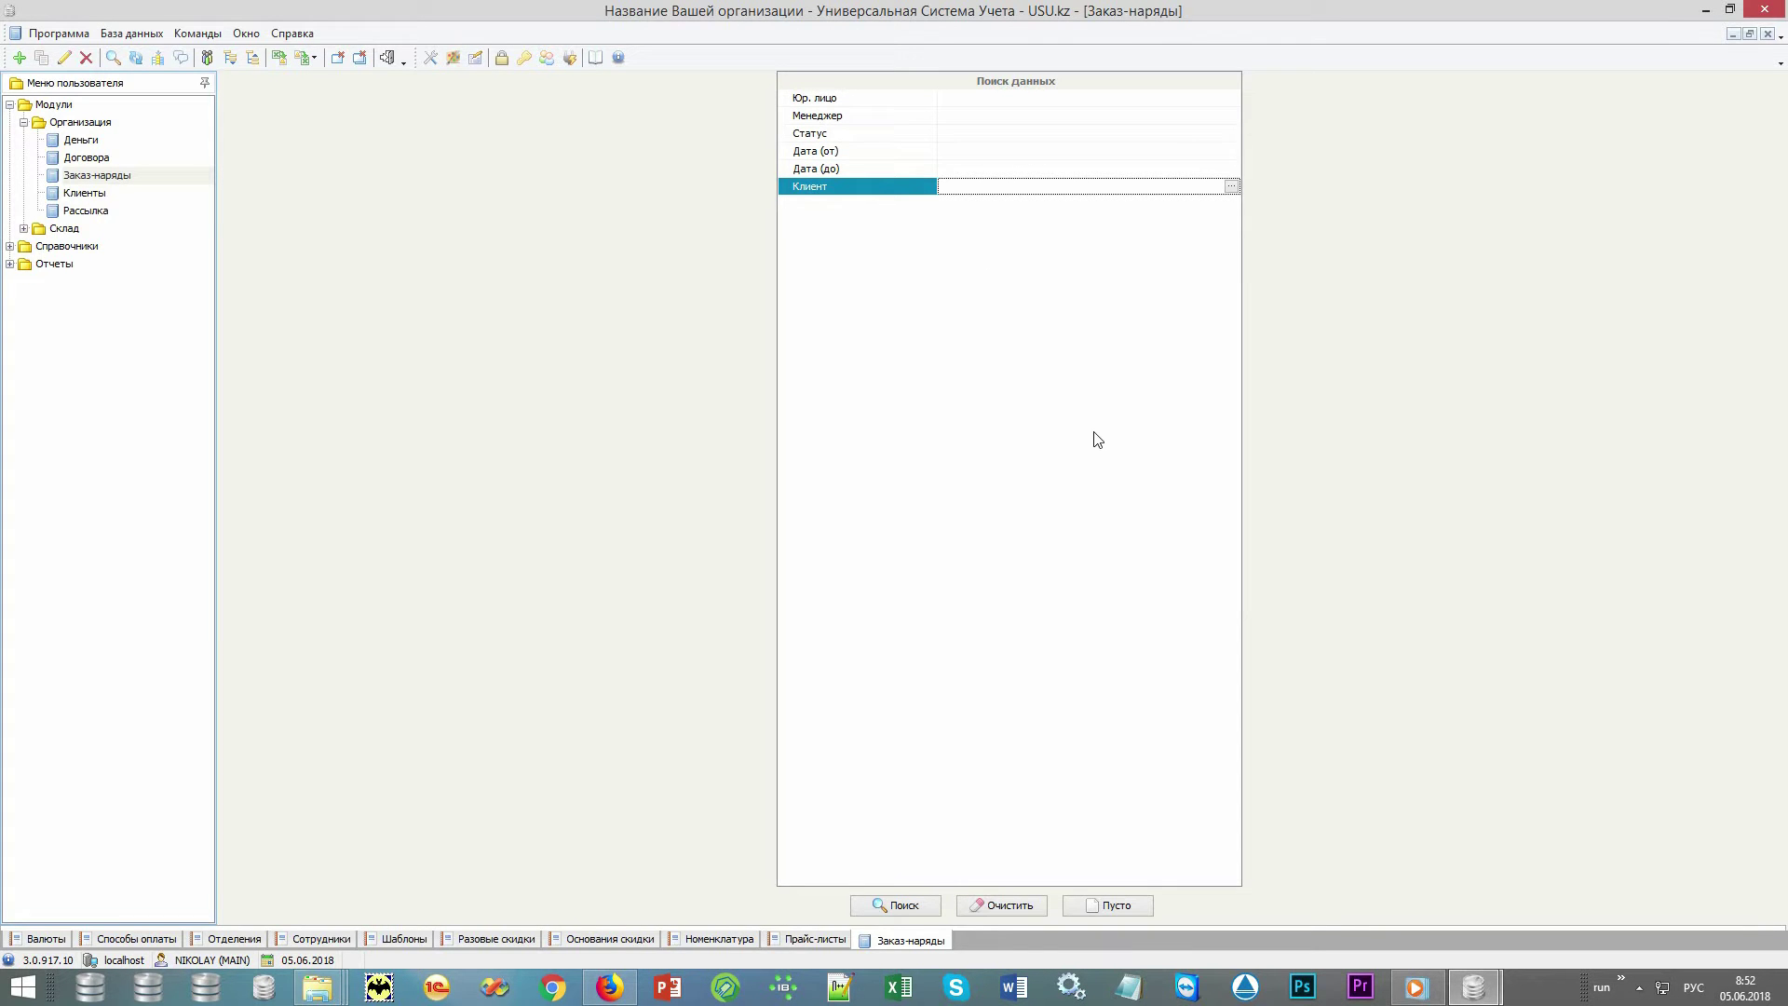
click(1024, 906)
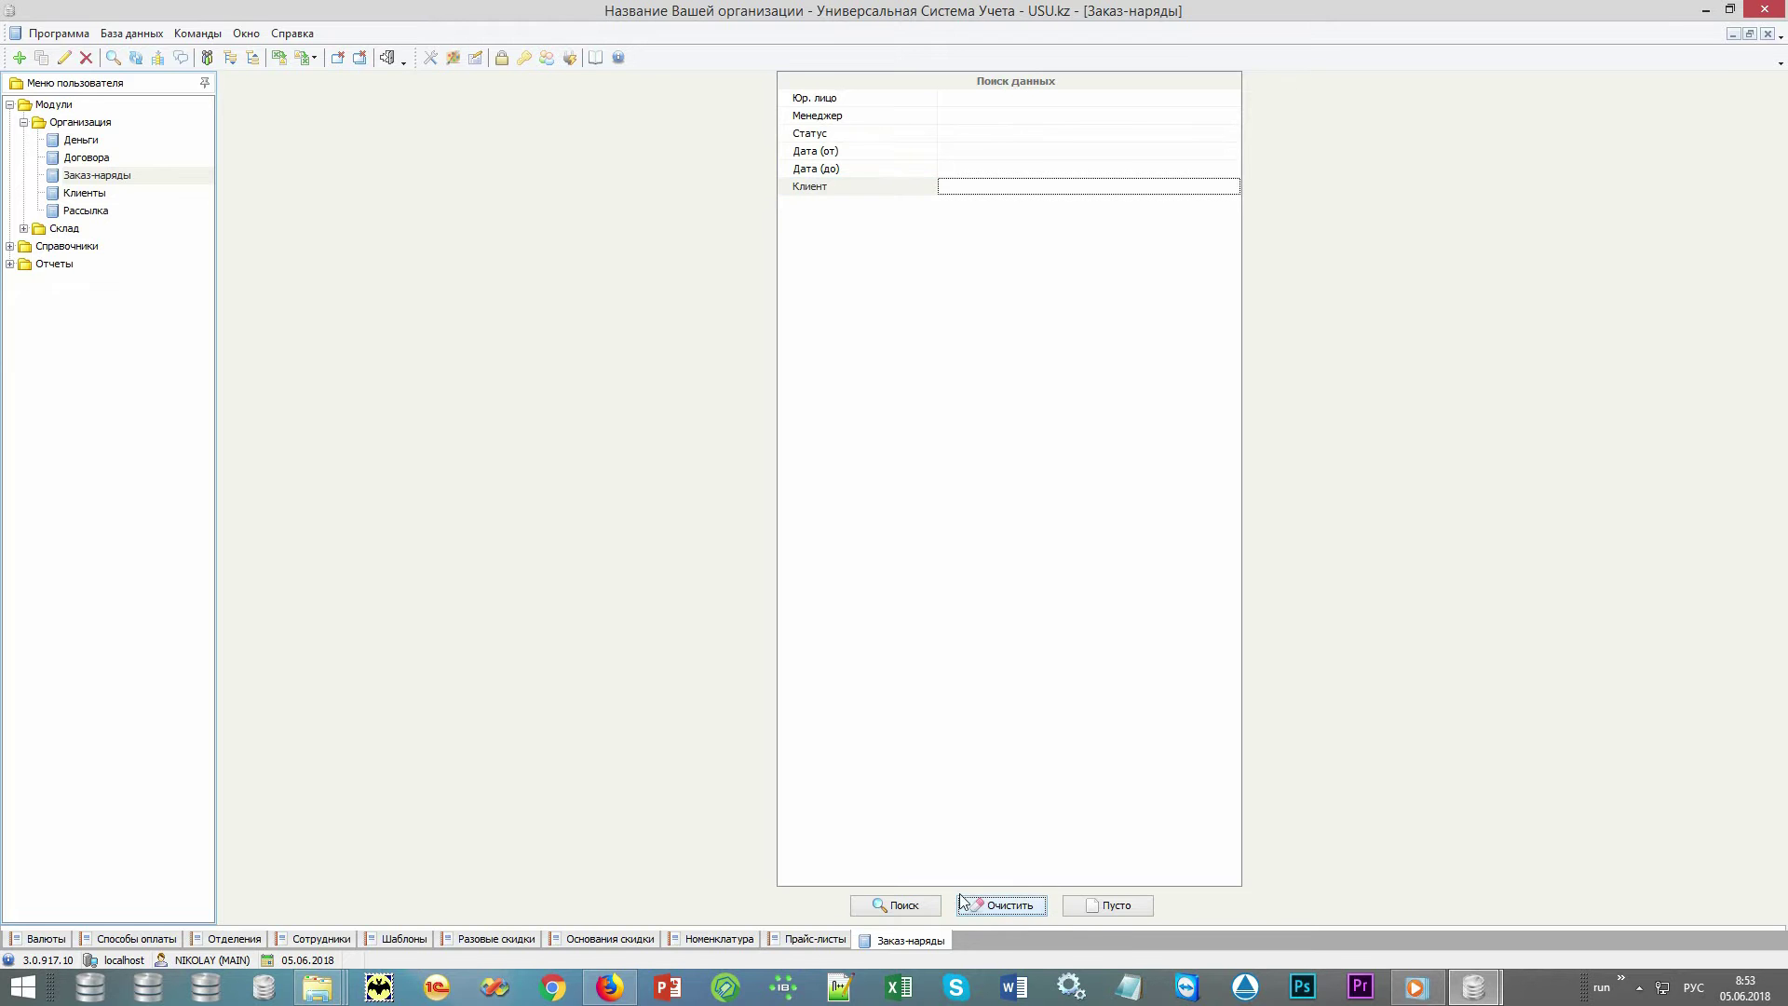
click(908, 906)
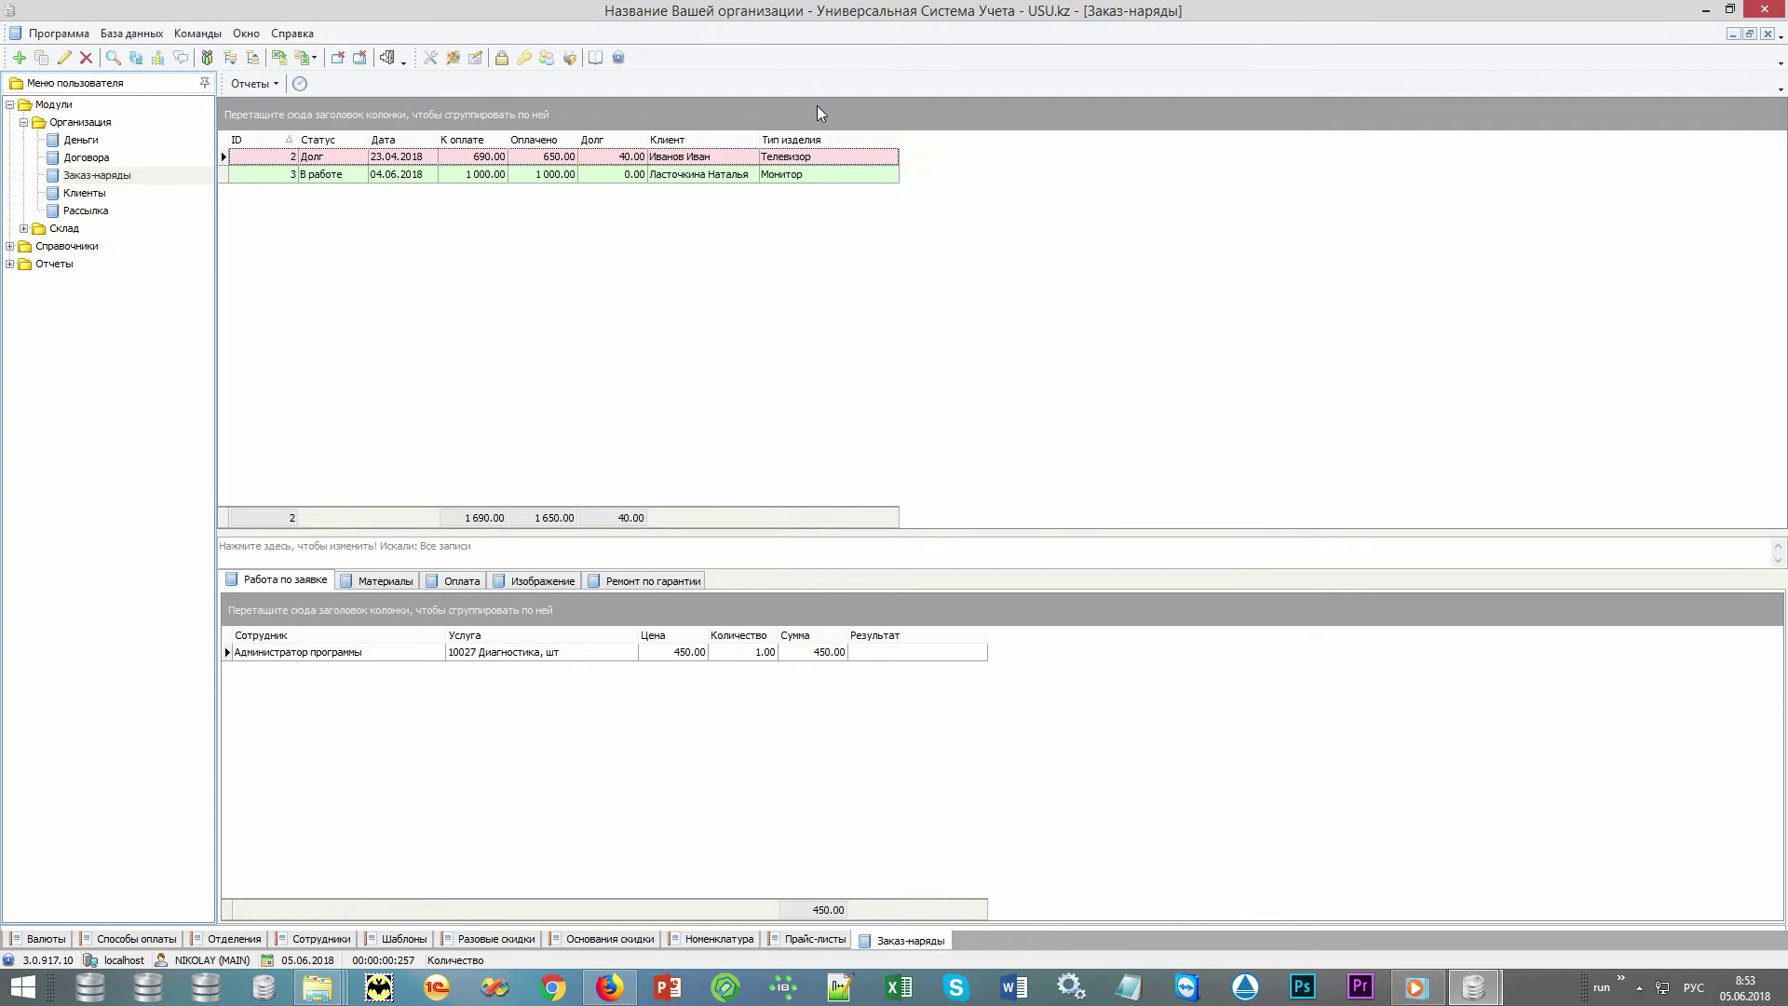
Step: Start adding a new order in Заказ-наряды and view the available values for Менеджер without changing the selection
right_click(362, 212)
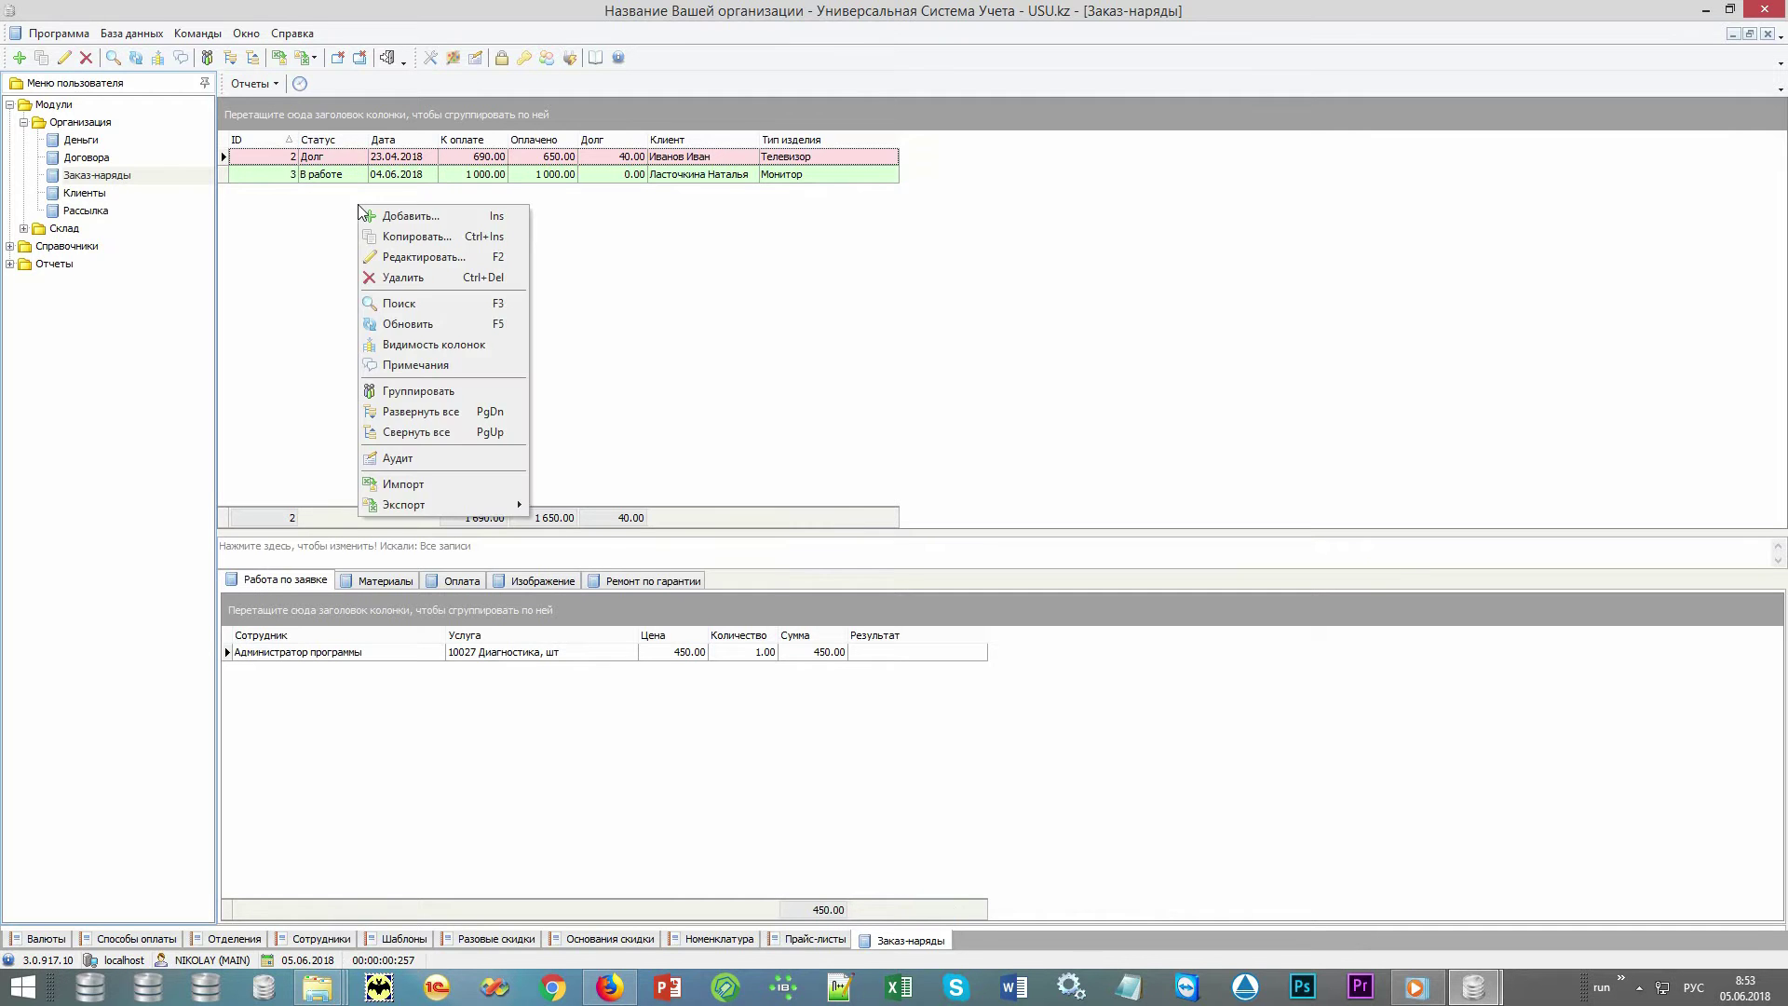
click(424, 216)
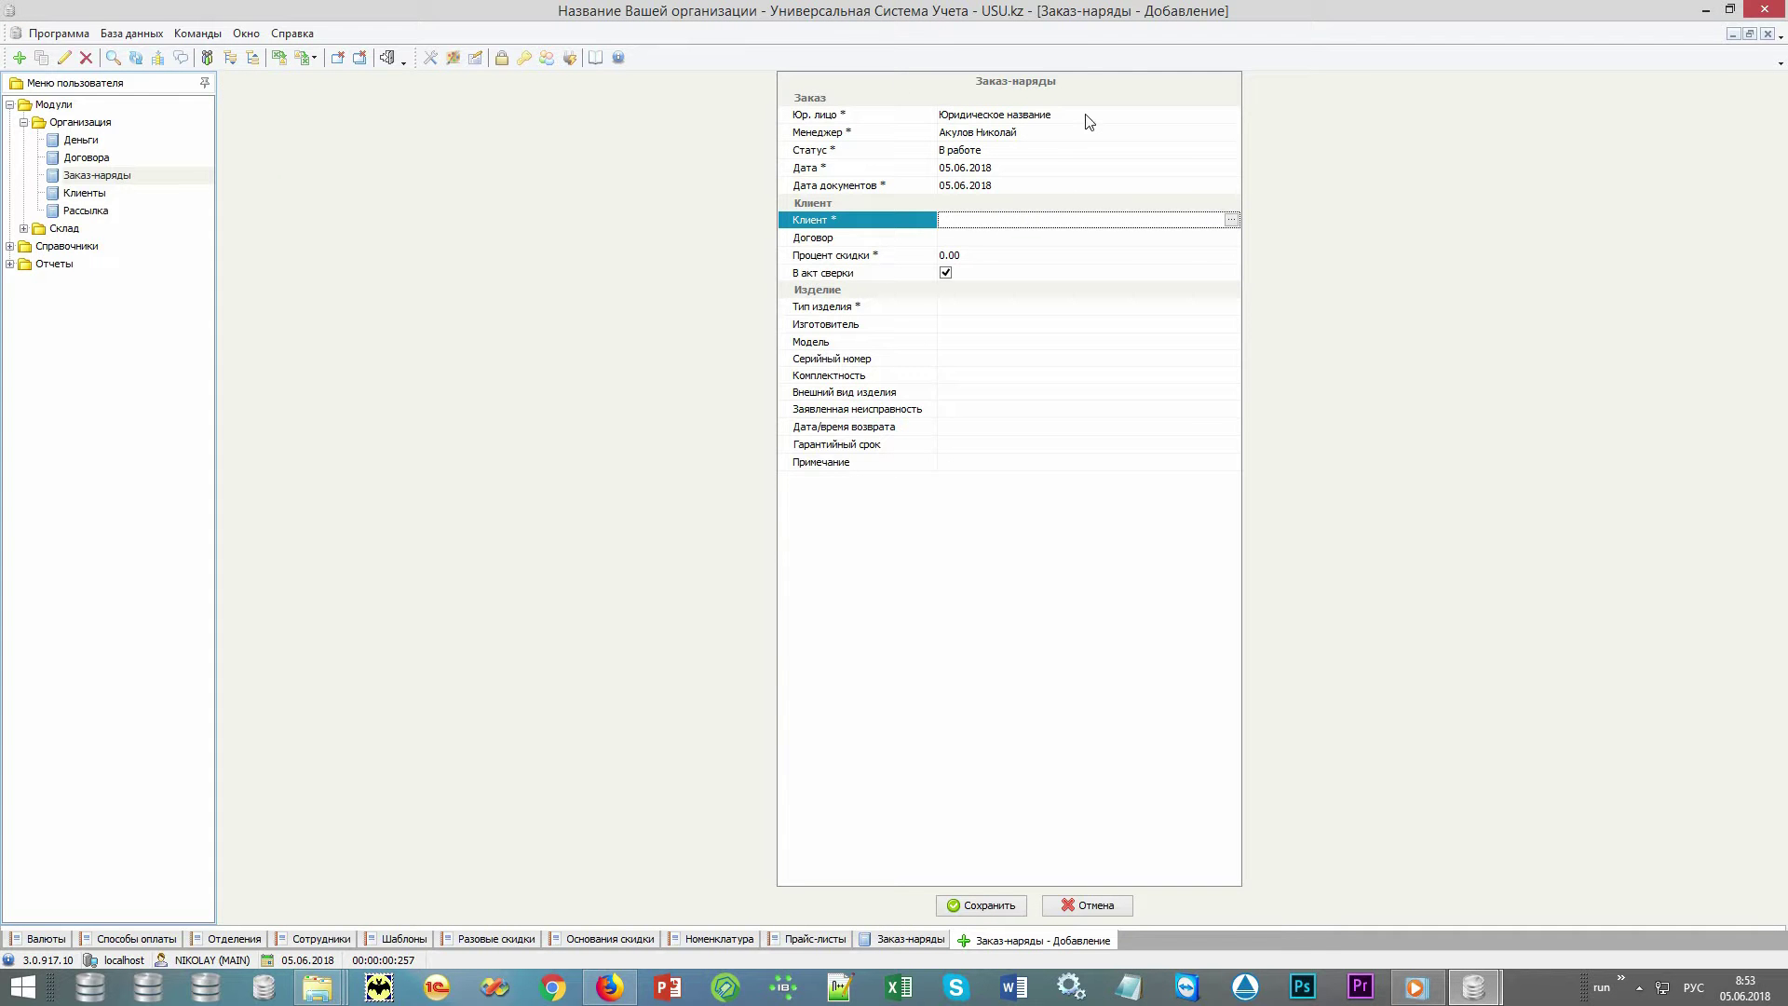
click(1113, 135)
click(1231, 134)
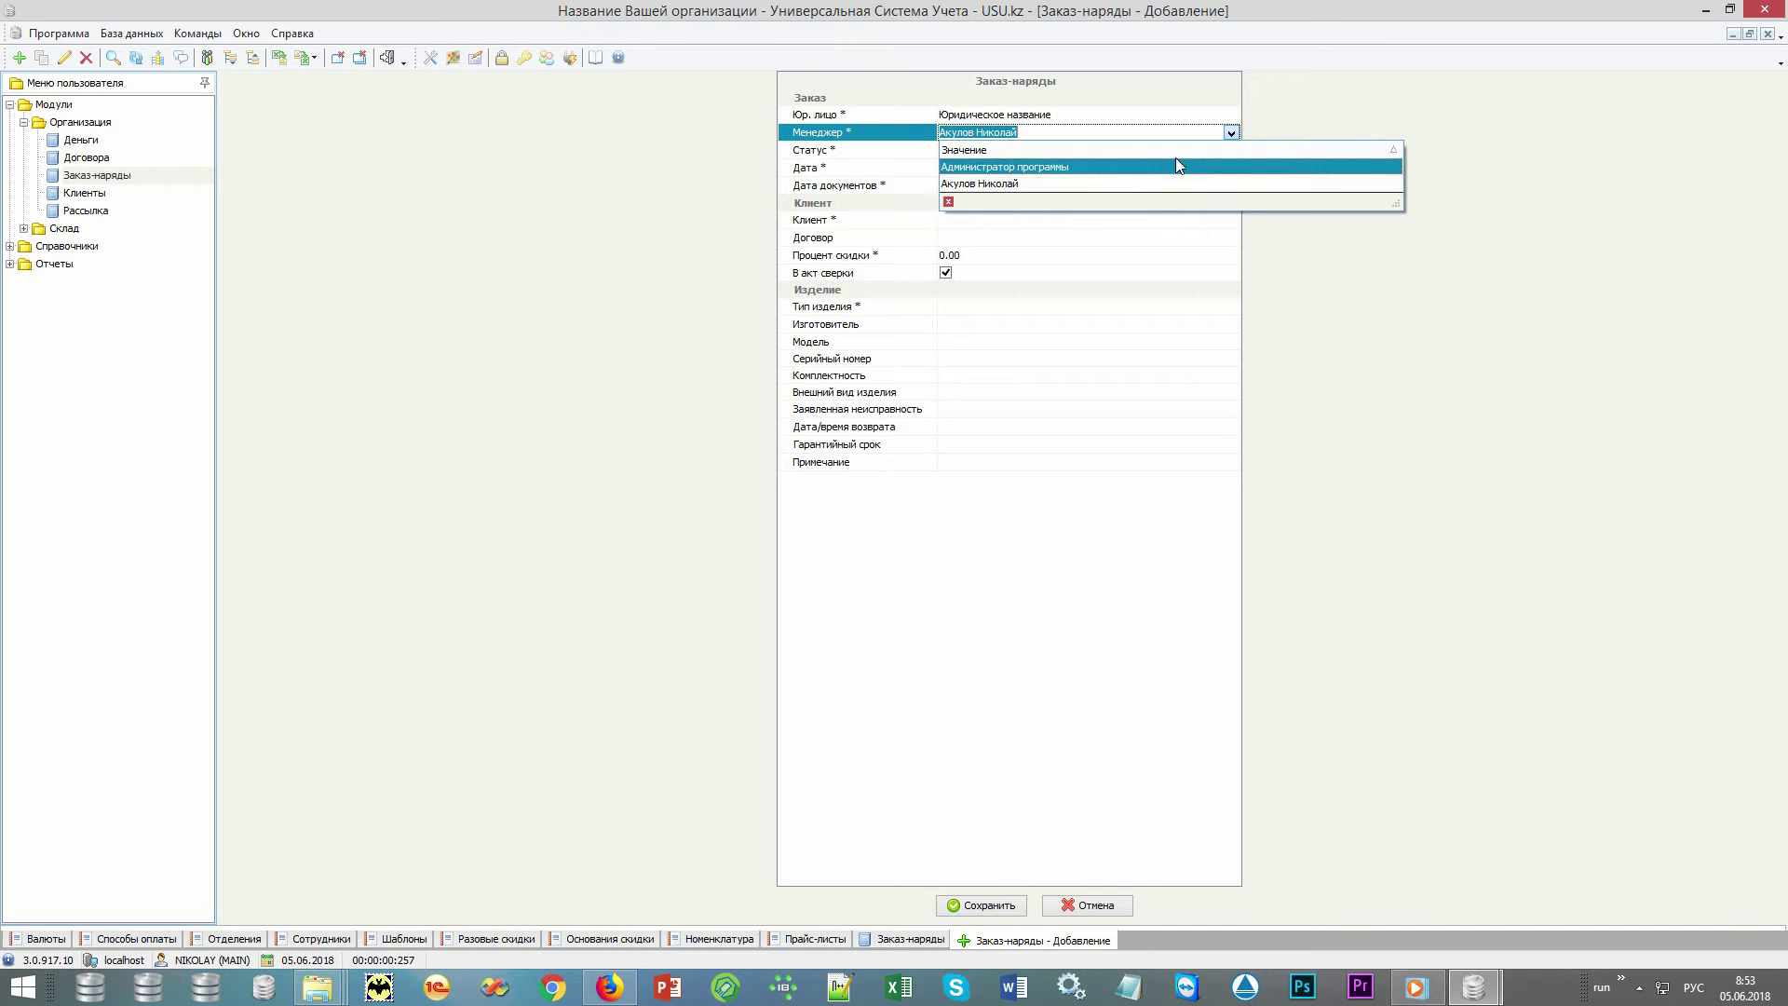
click(1383, 418)
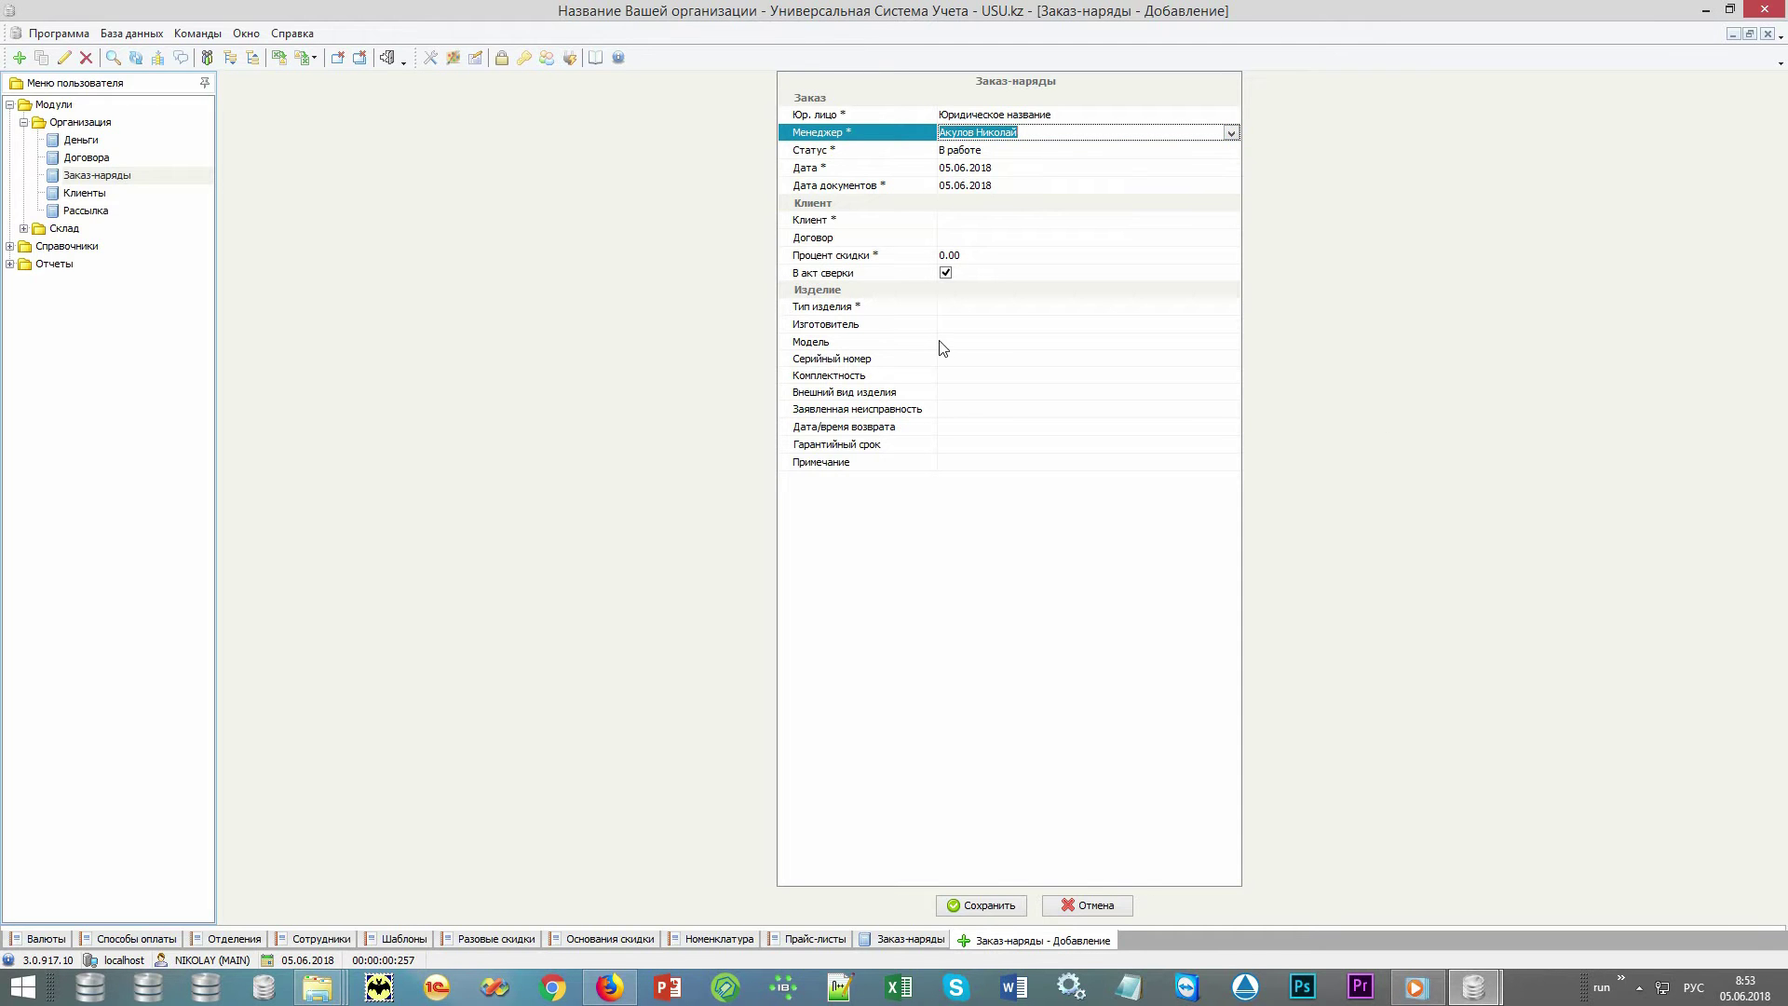
Step: Open the client list from the order's Клиент field and view the commands available for its records
click(890, 223)
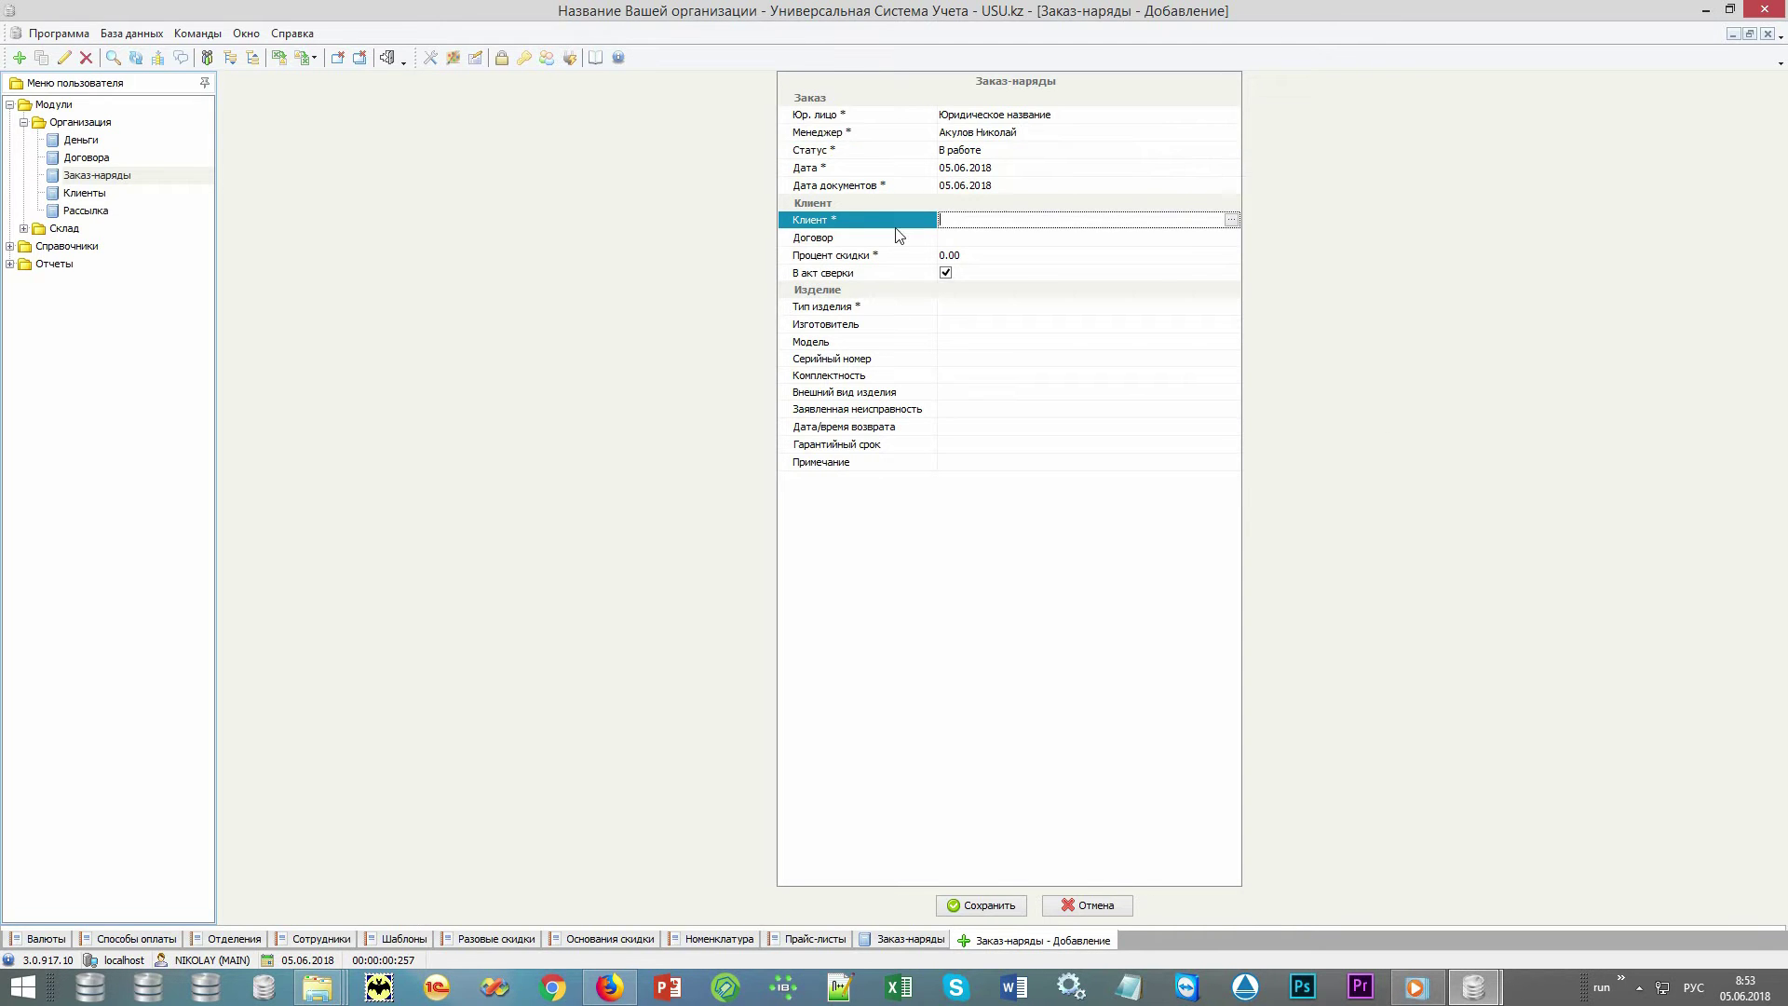
click(1232, 223)
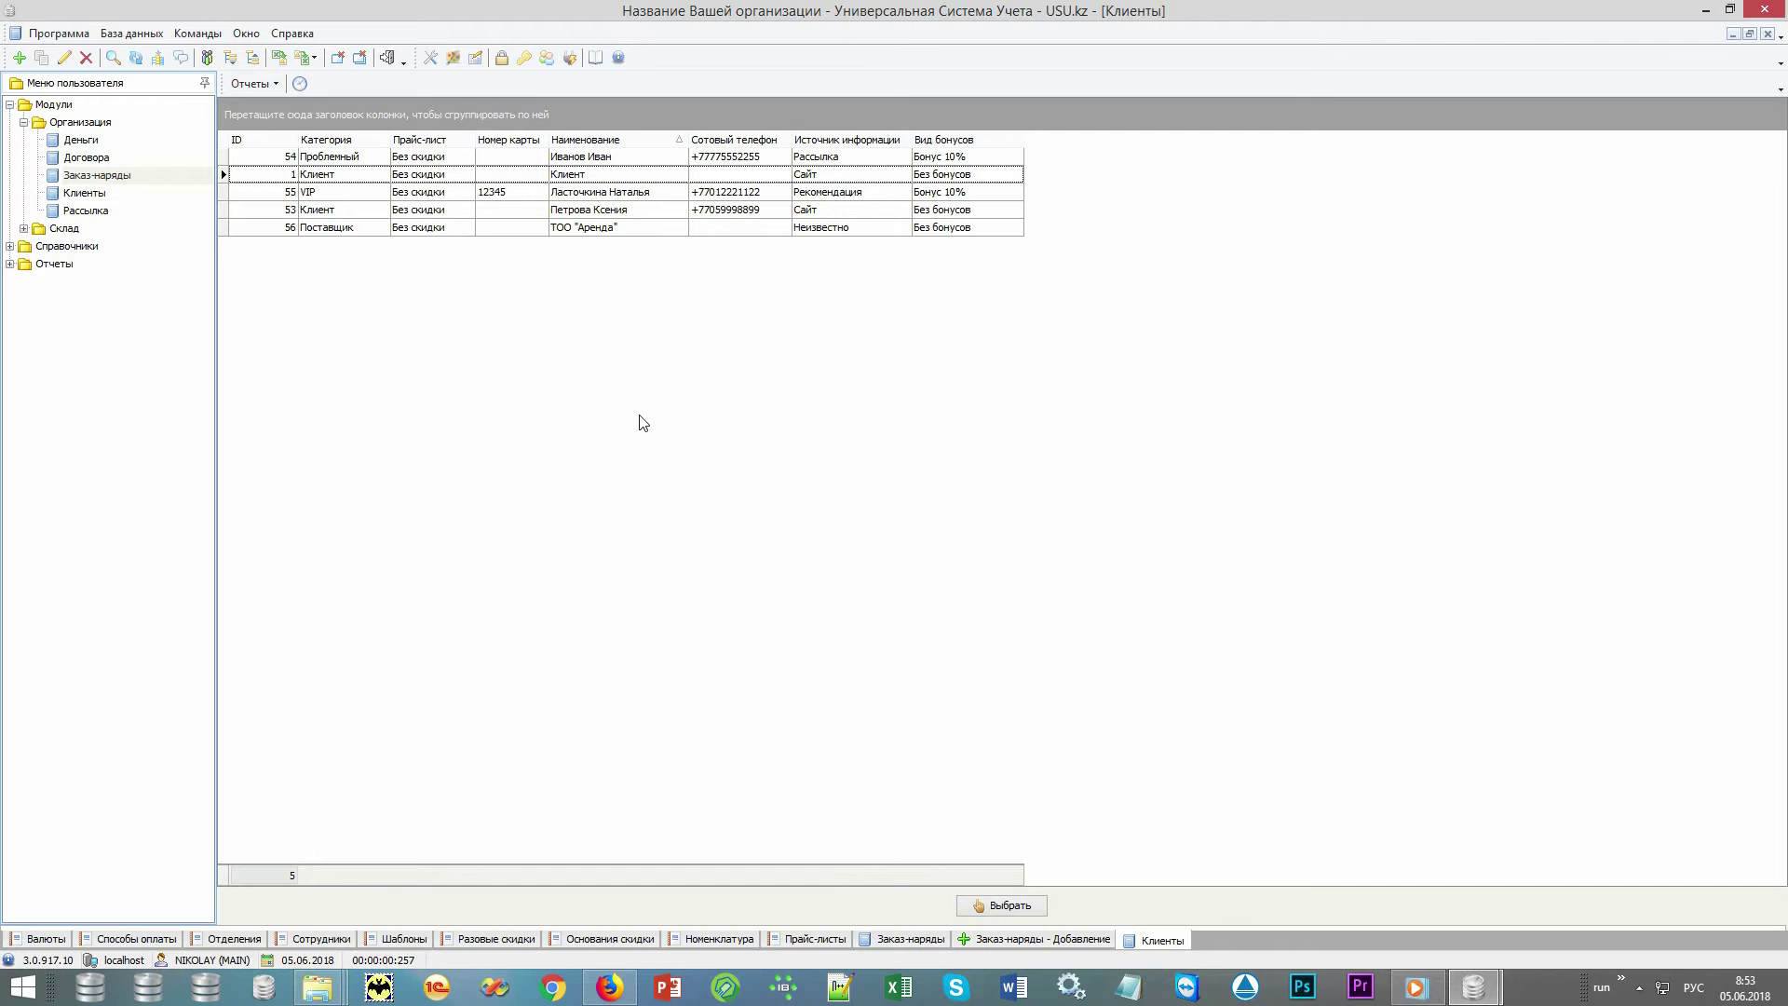
right_click(639, 416)
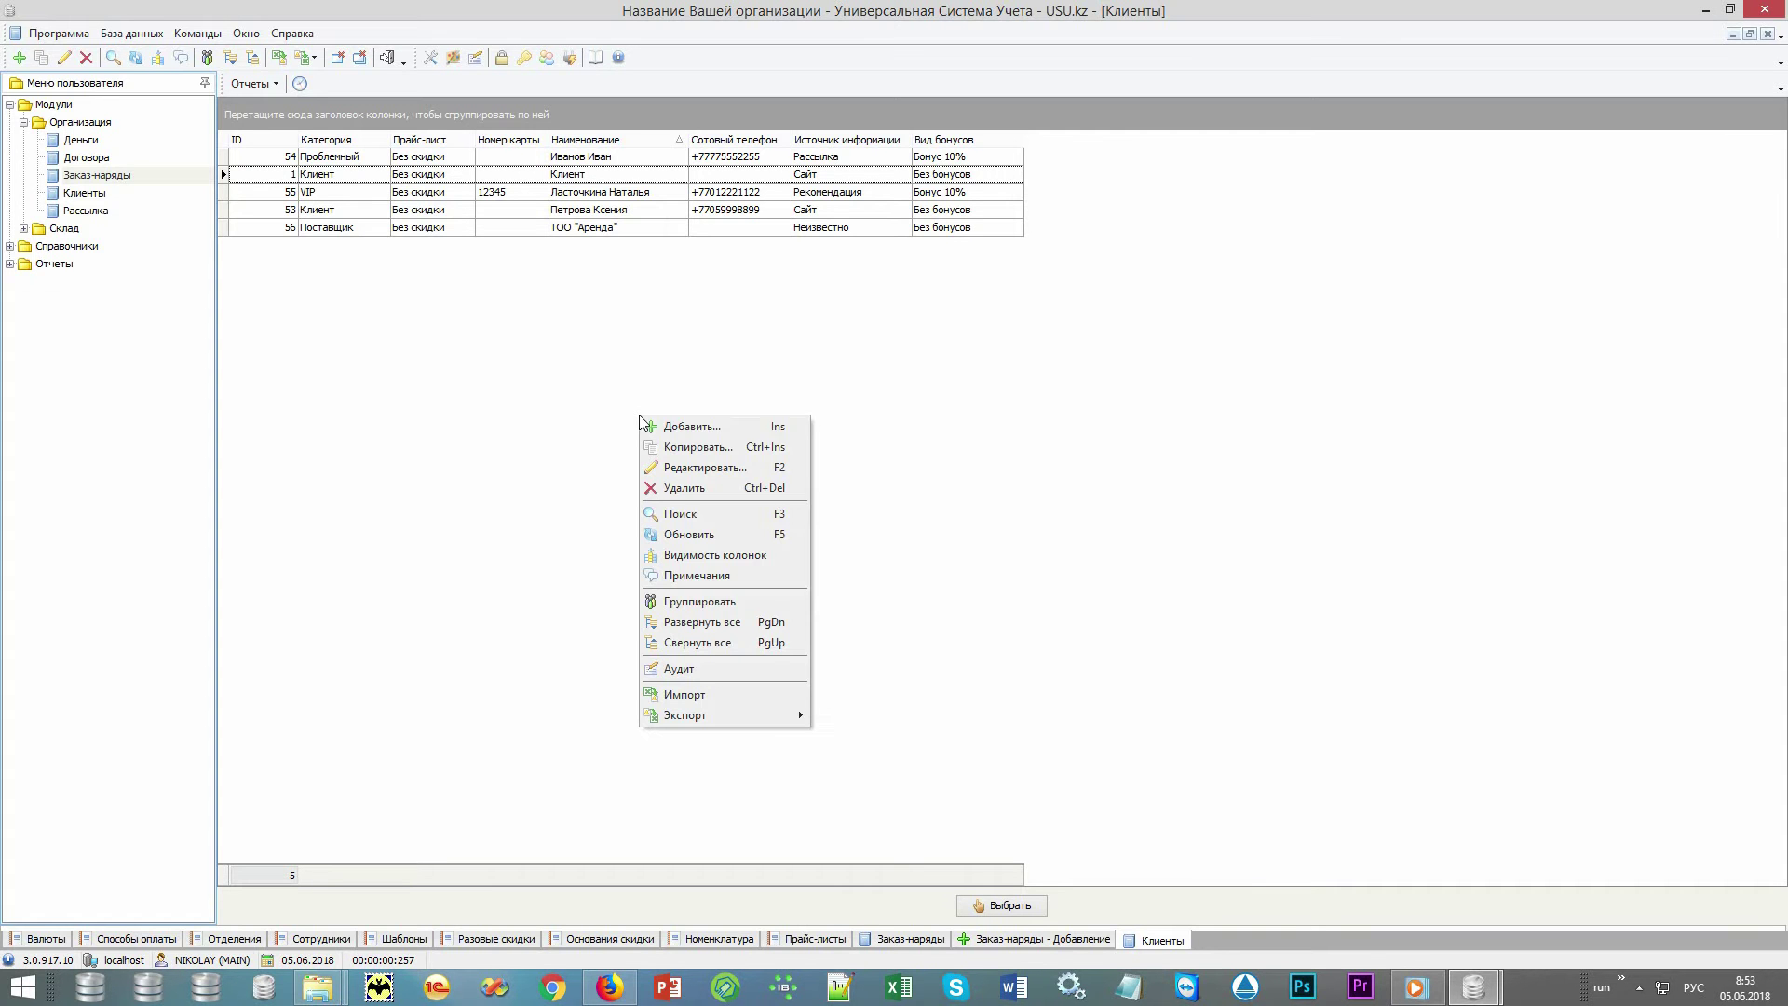
click(579, 319)
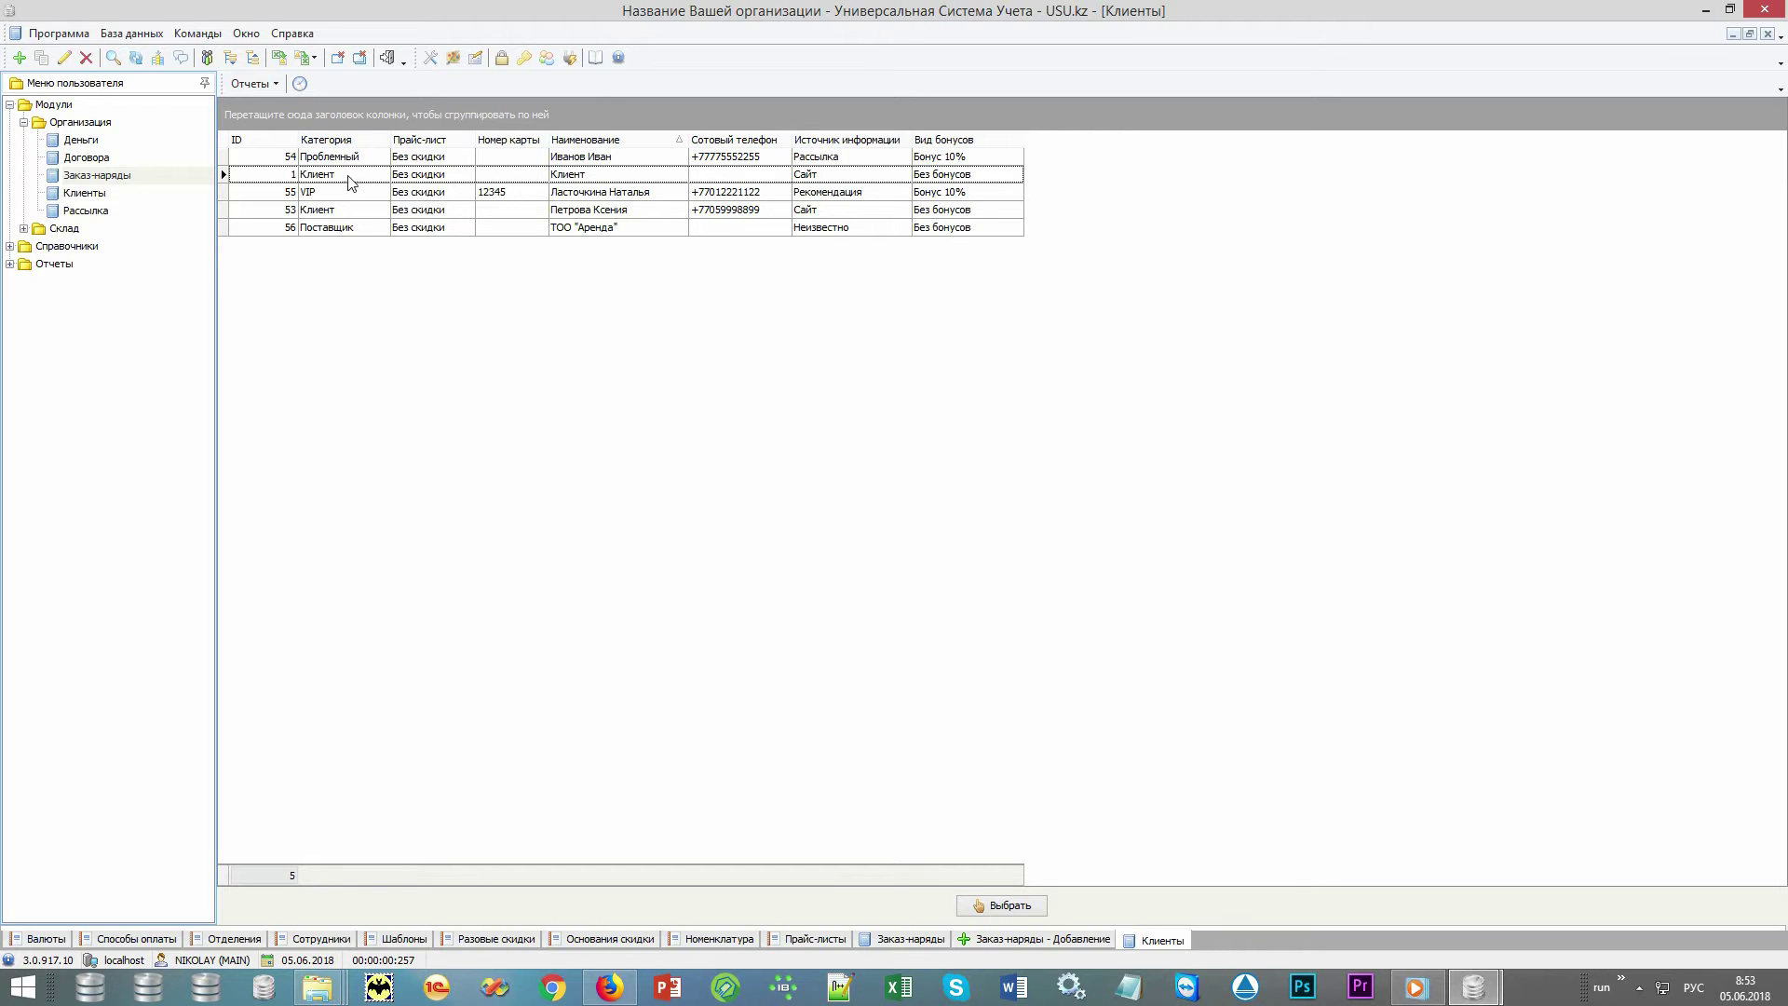
Step: Examine the clients' categories, price lists, information sources and bonus types, ending on the name of the VIP client
click(374, 156)
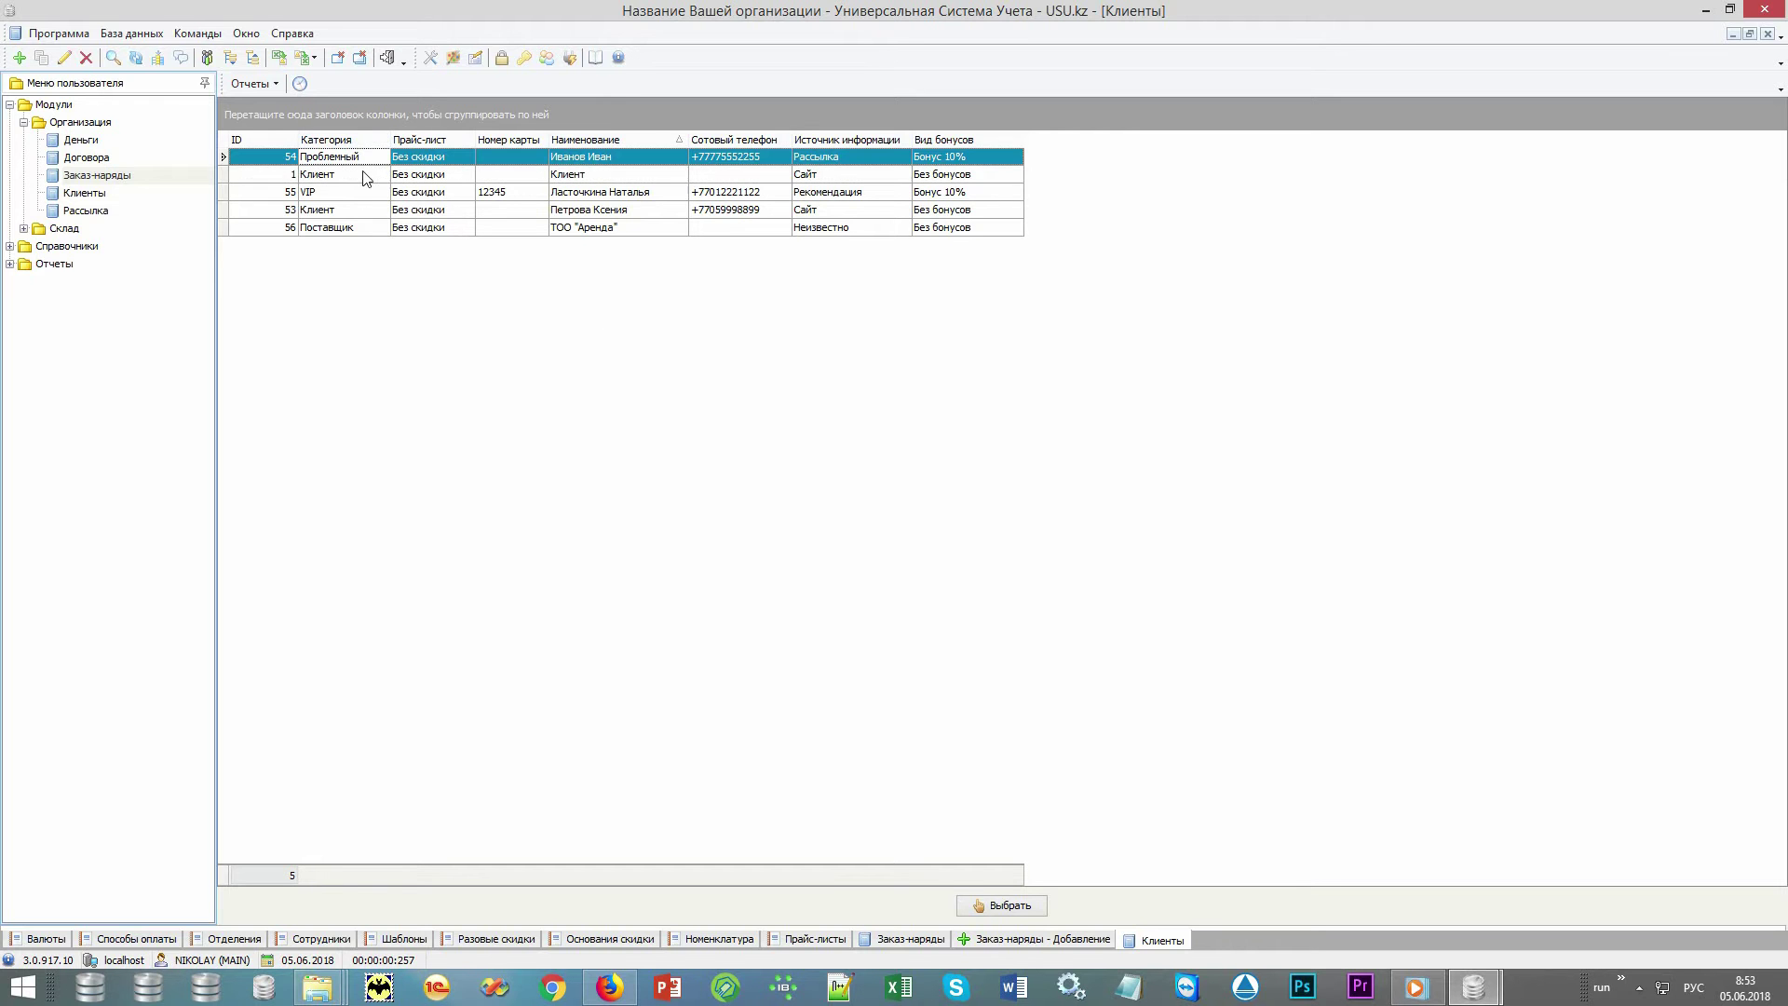
click(362, 174)
click(353, 194)
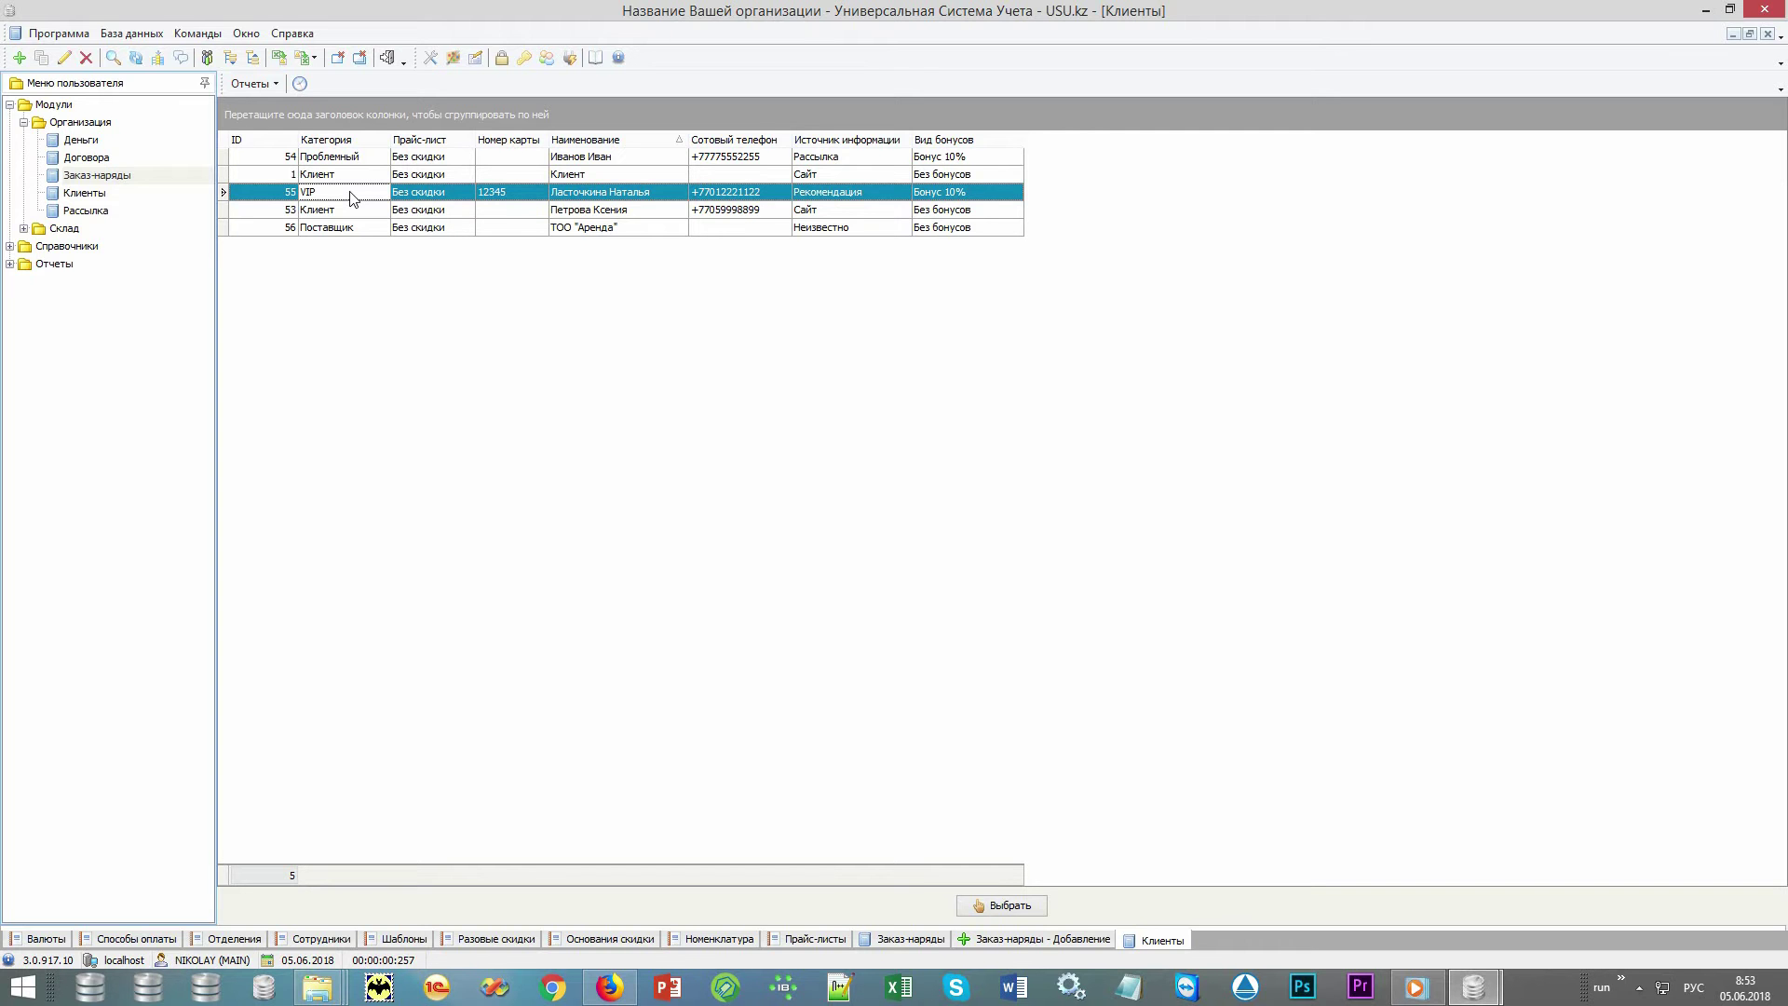
click(453, 202)
click(829, 198)
click(835, 177)
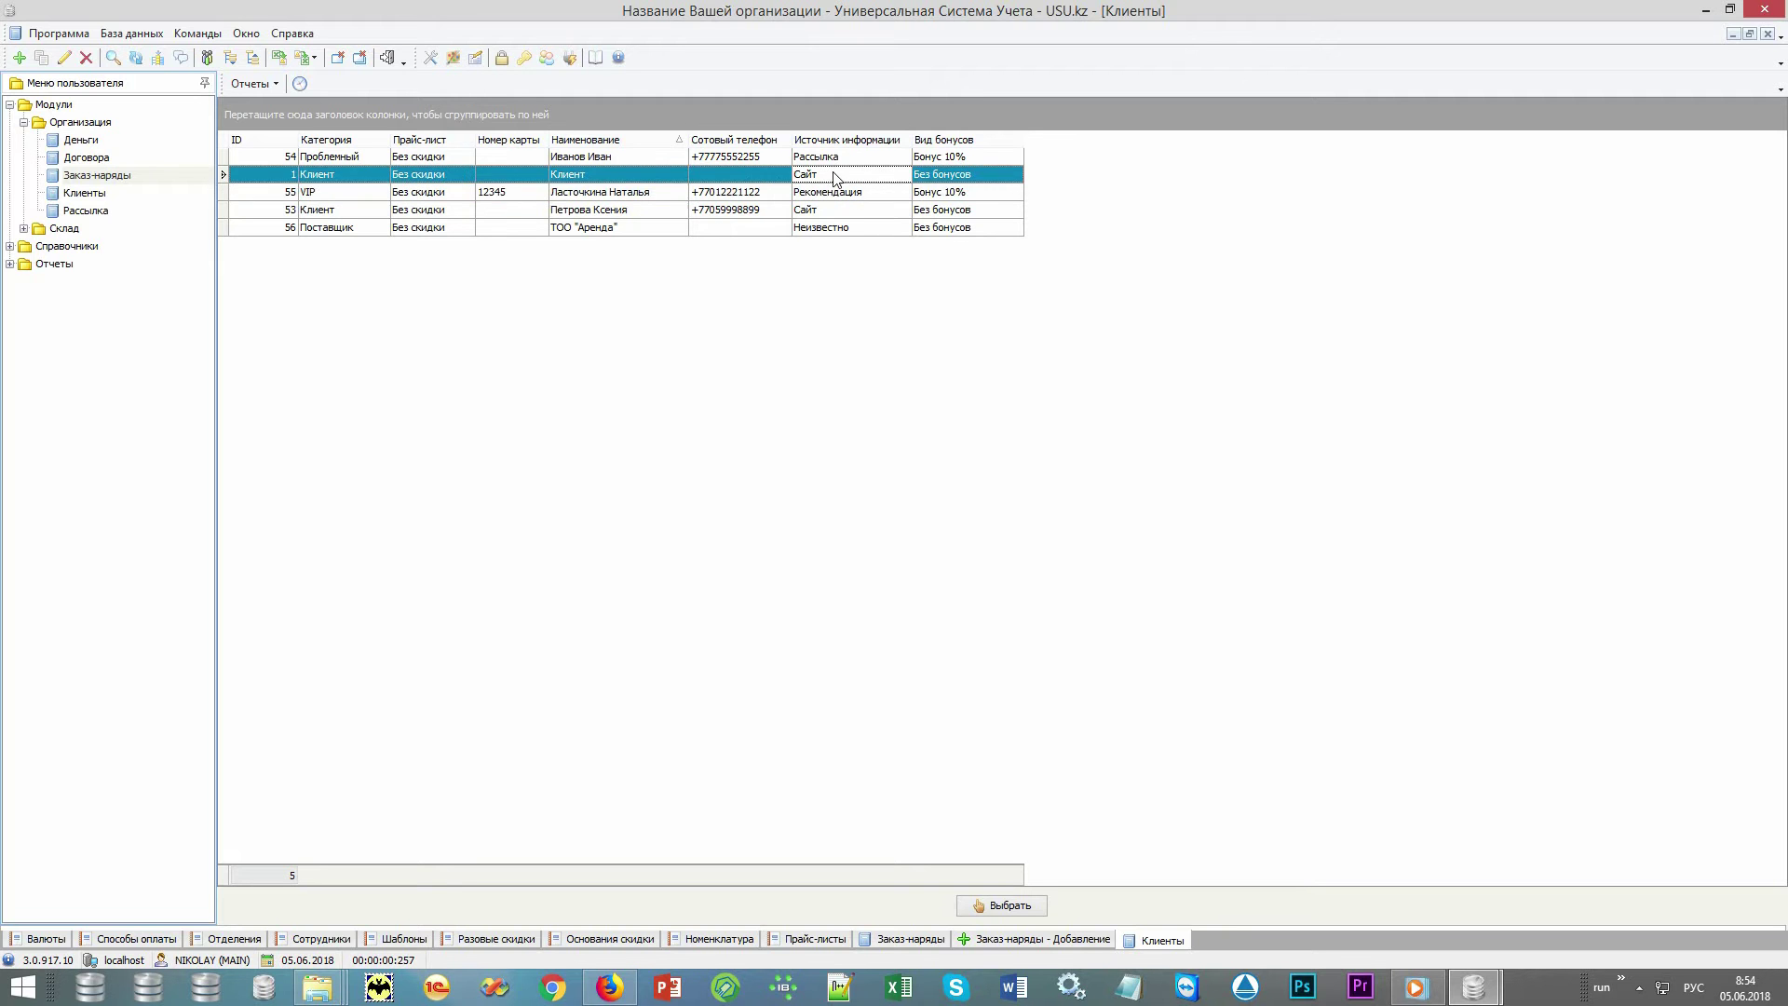
click(863, 163)
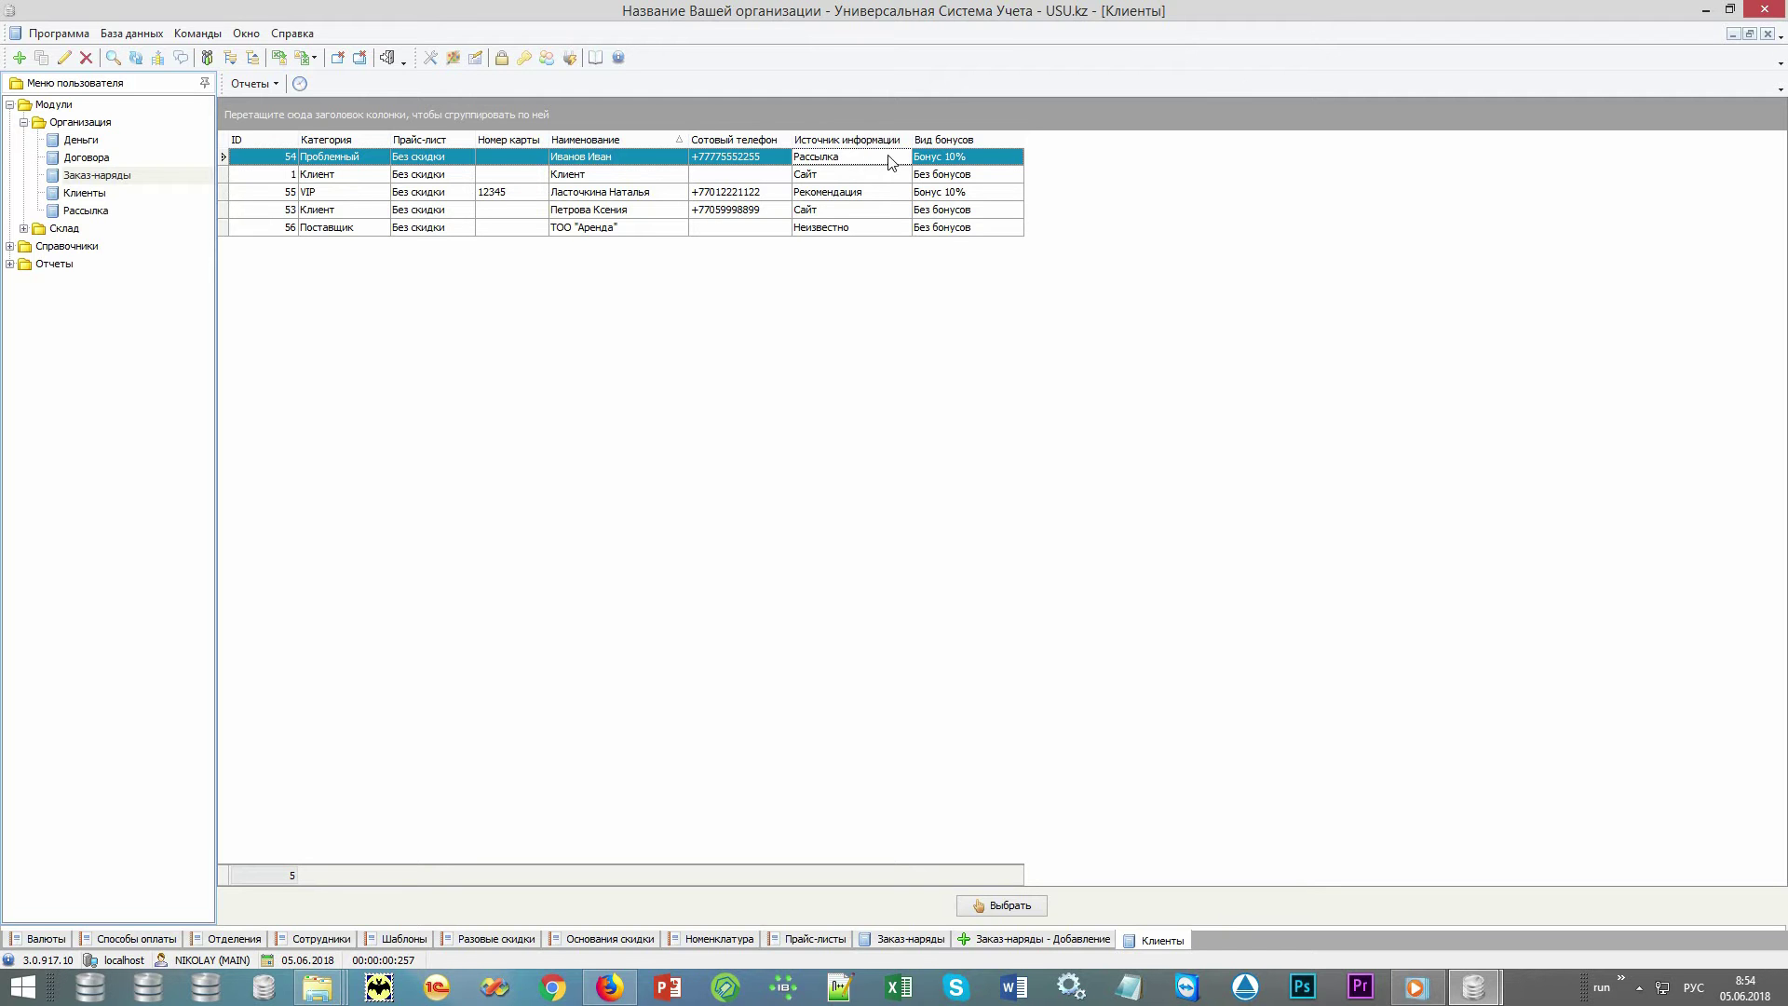
click(921, 165)
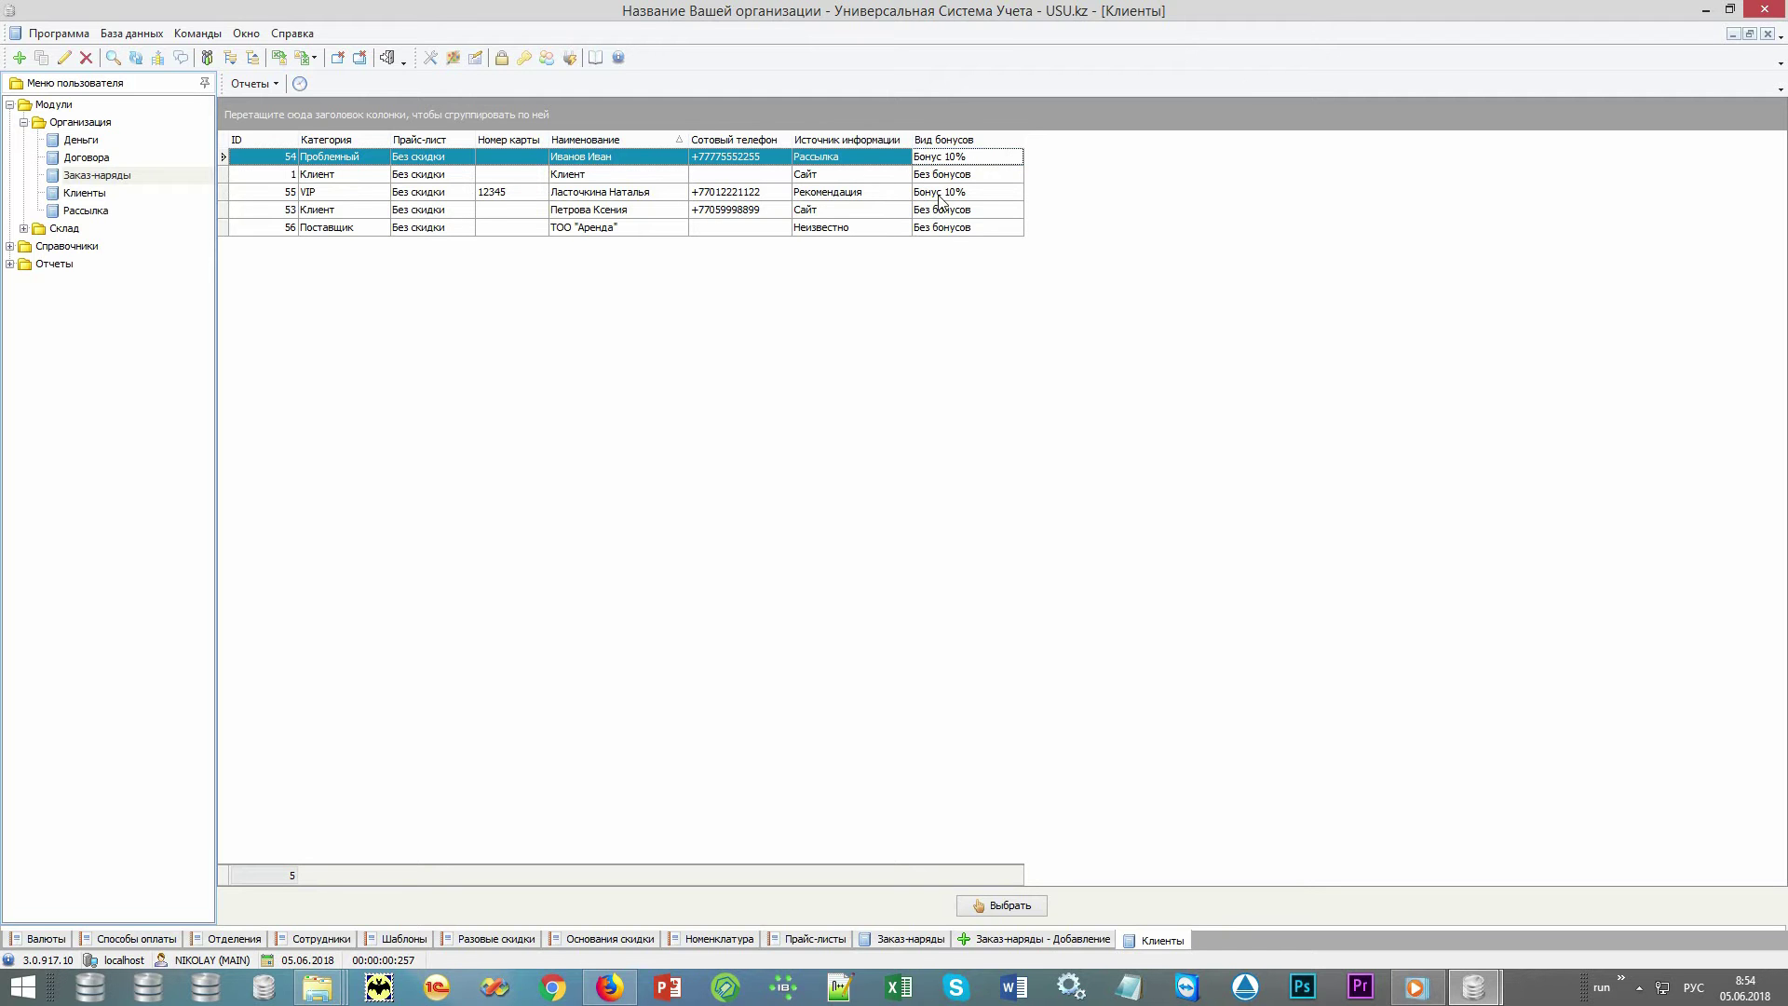
click(941, 196)
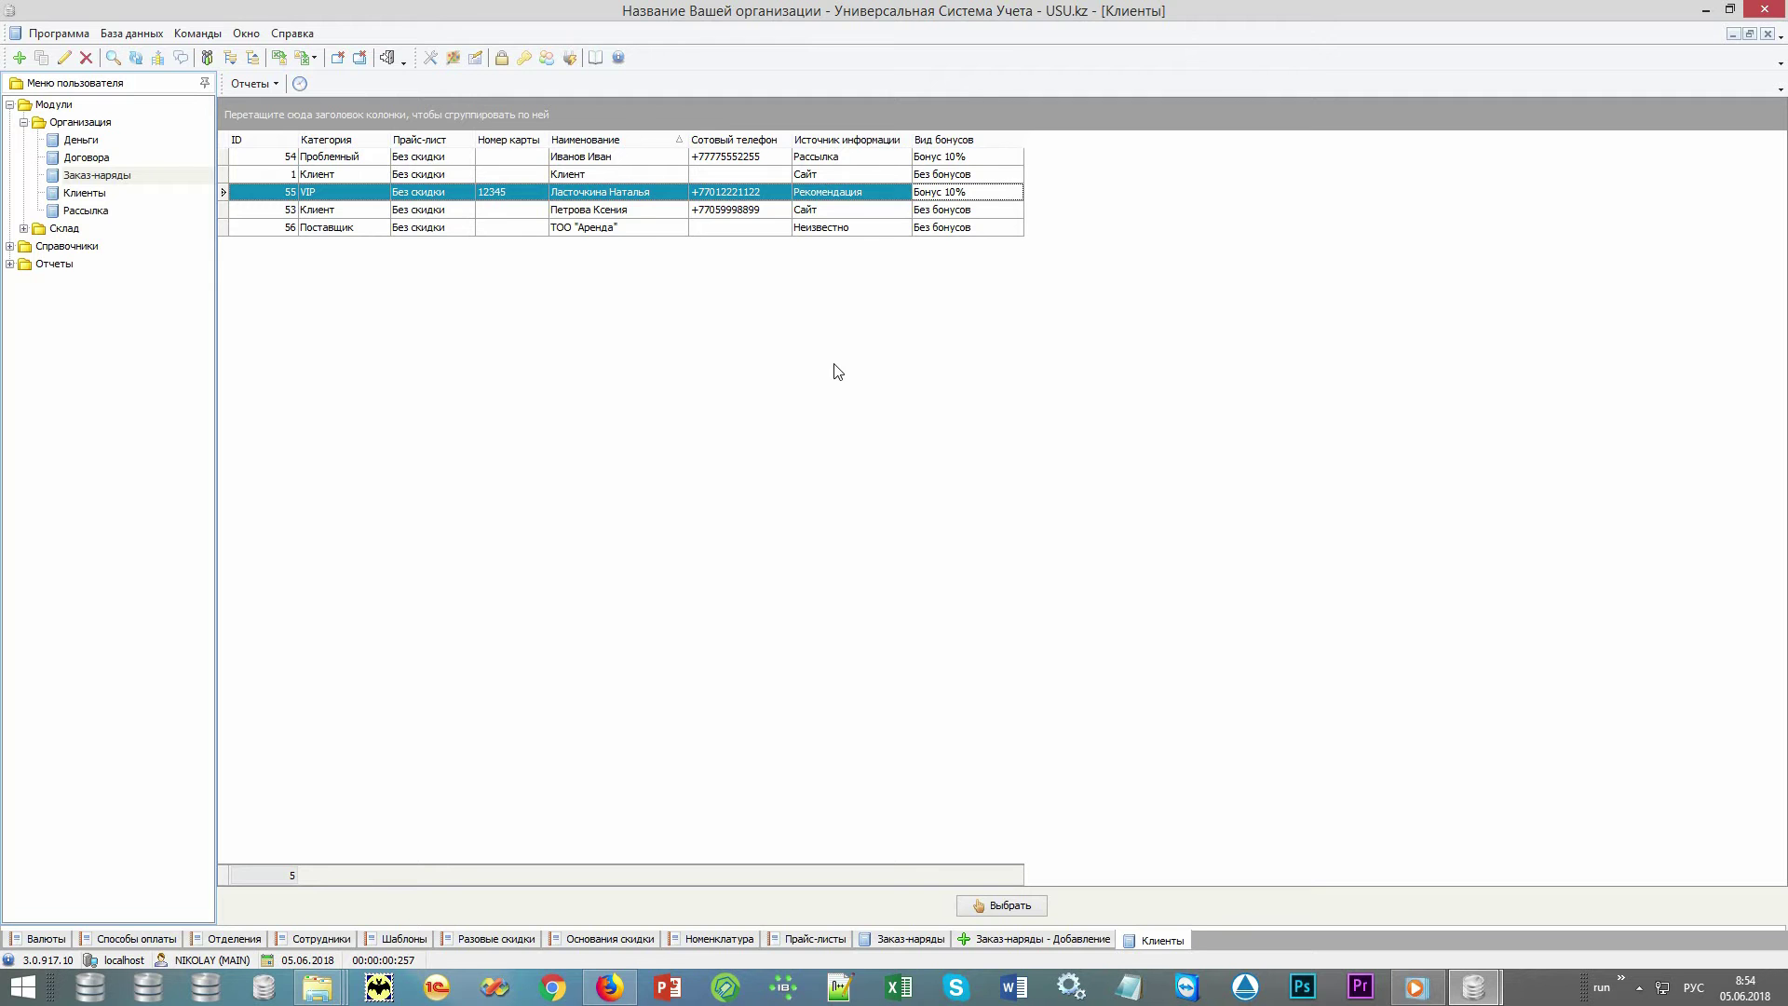
click(670, 196)
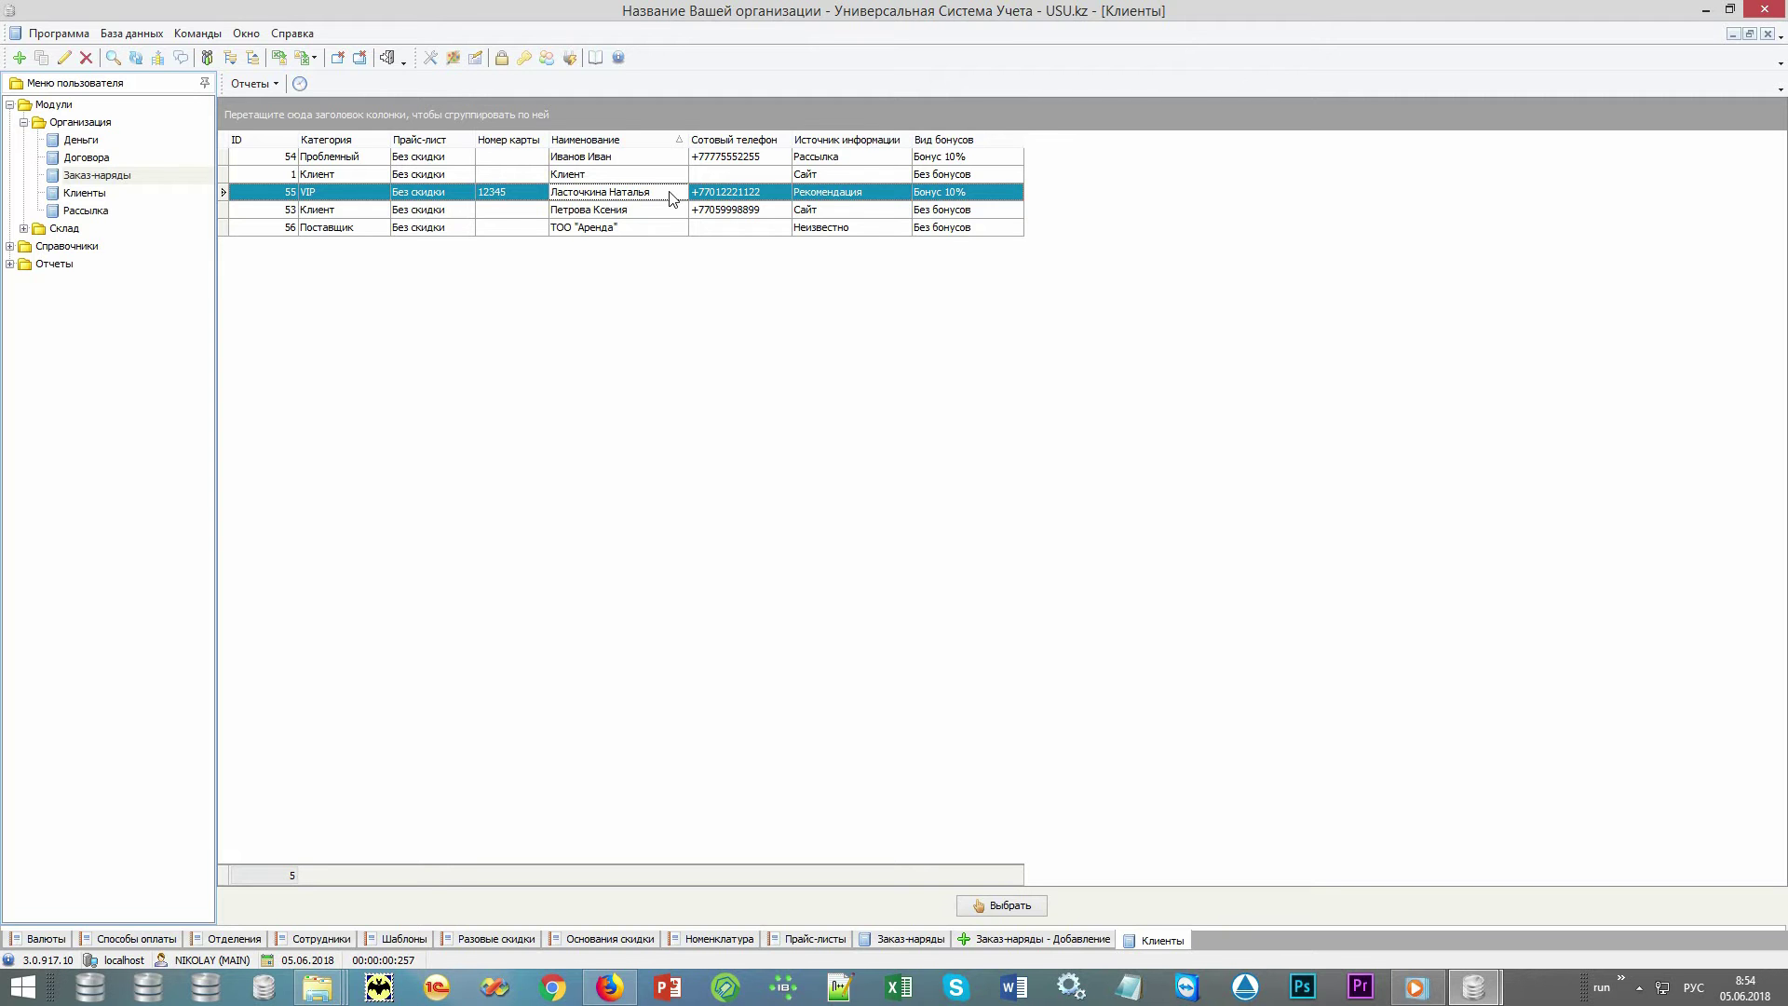
Step: Generate the Рассылка report from the Рассылка group under Отчеты
double_click(88, 264)
double_click(109, 300)
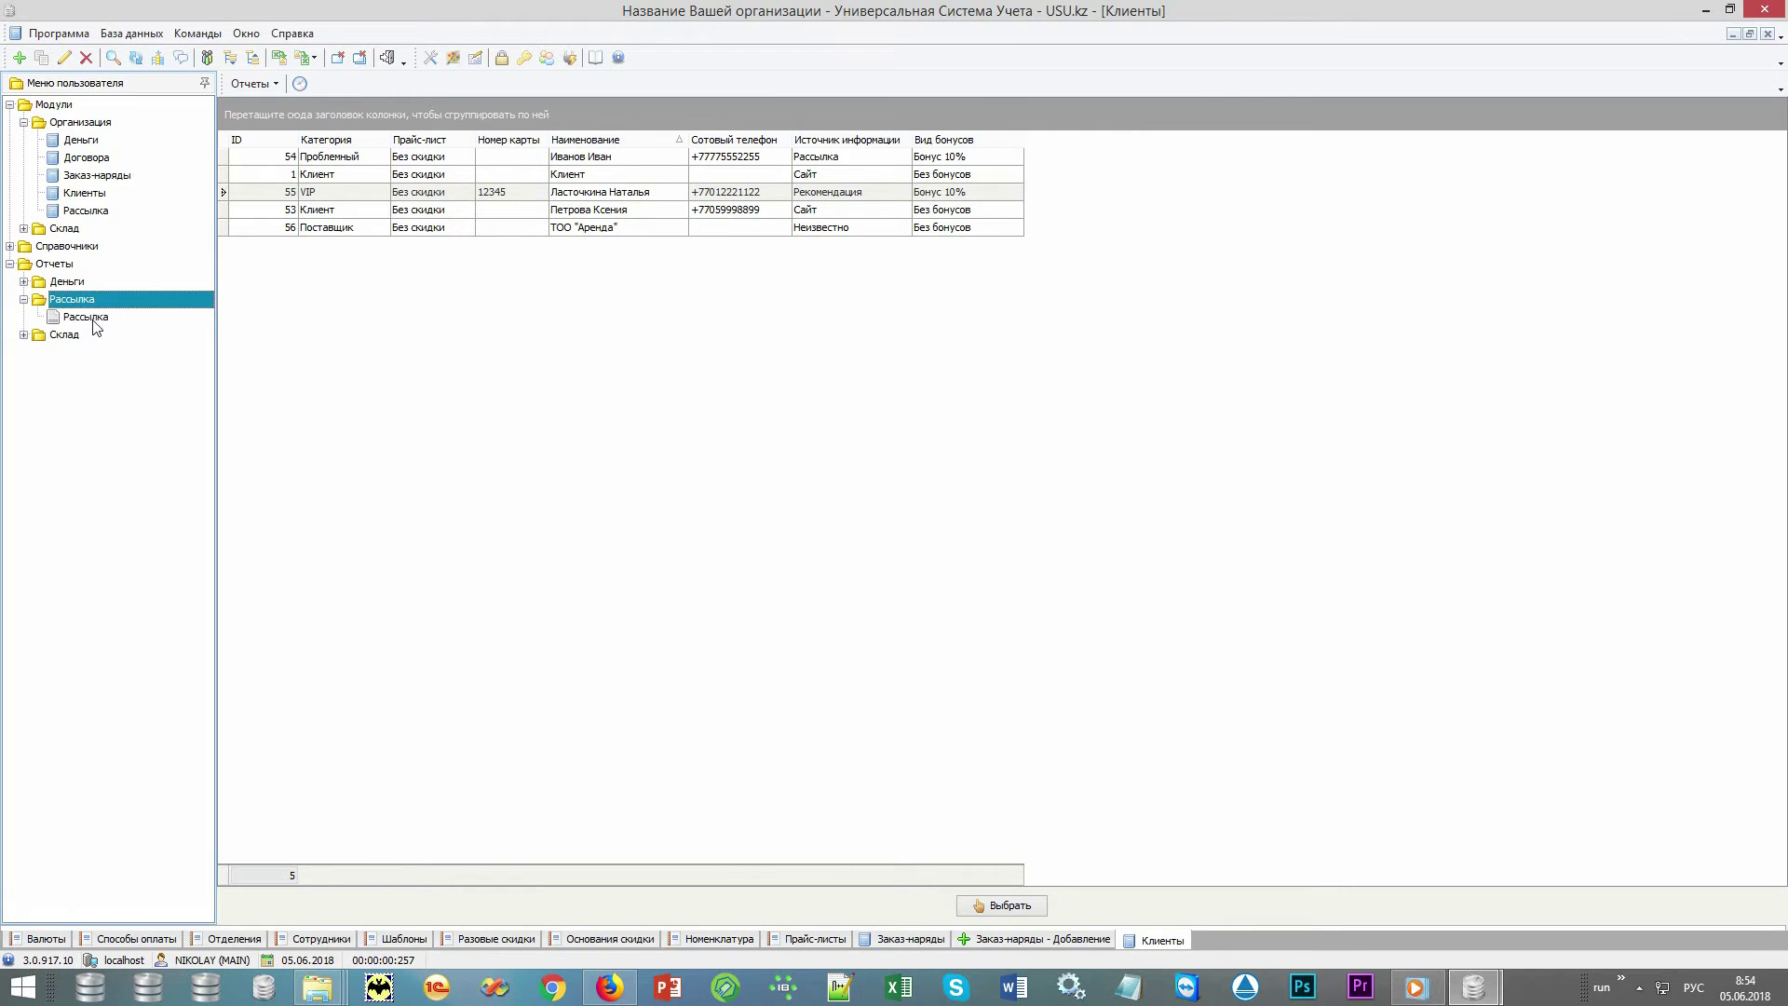
double_click(92, 319)
click(899, 906)
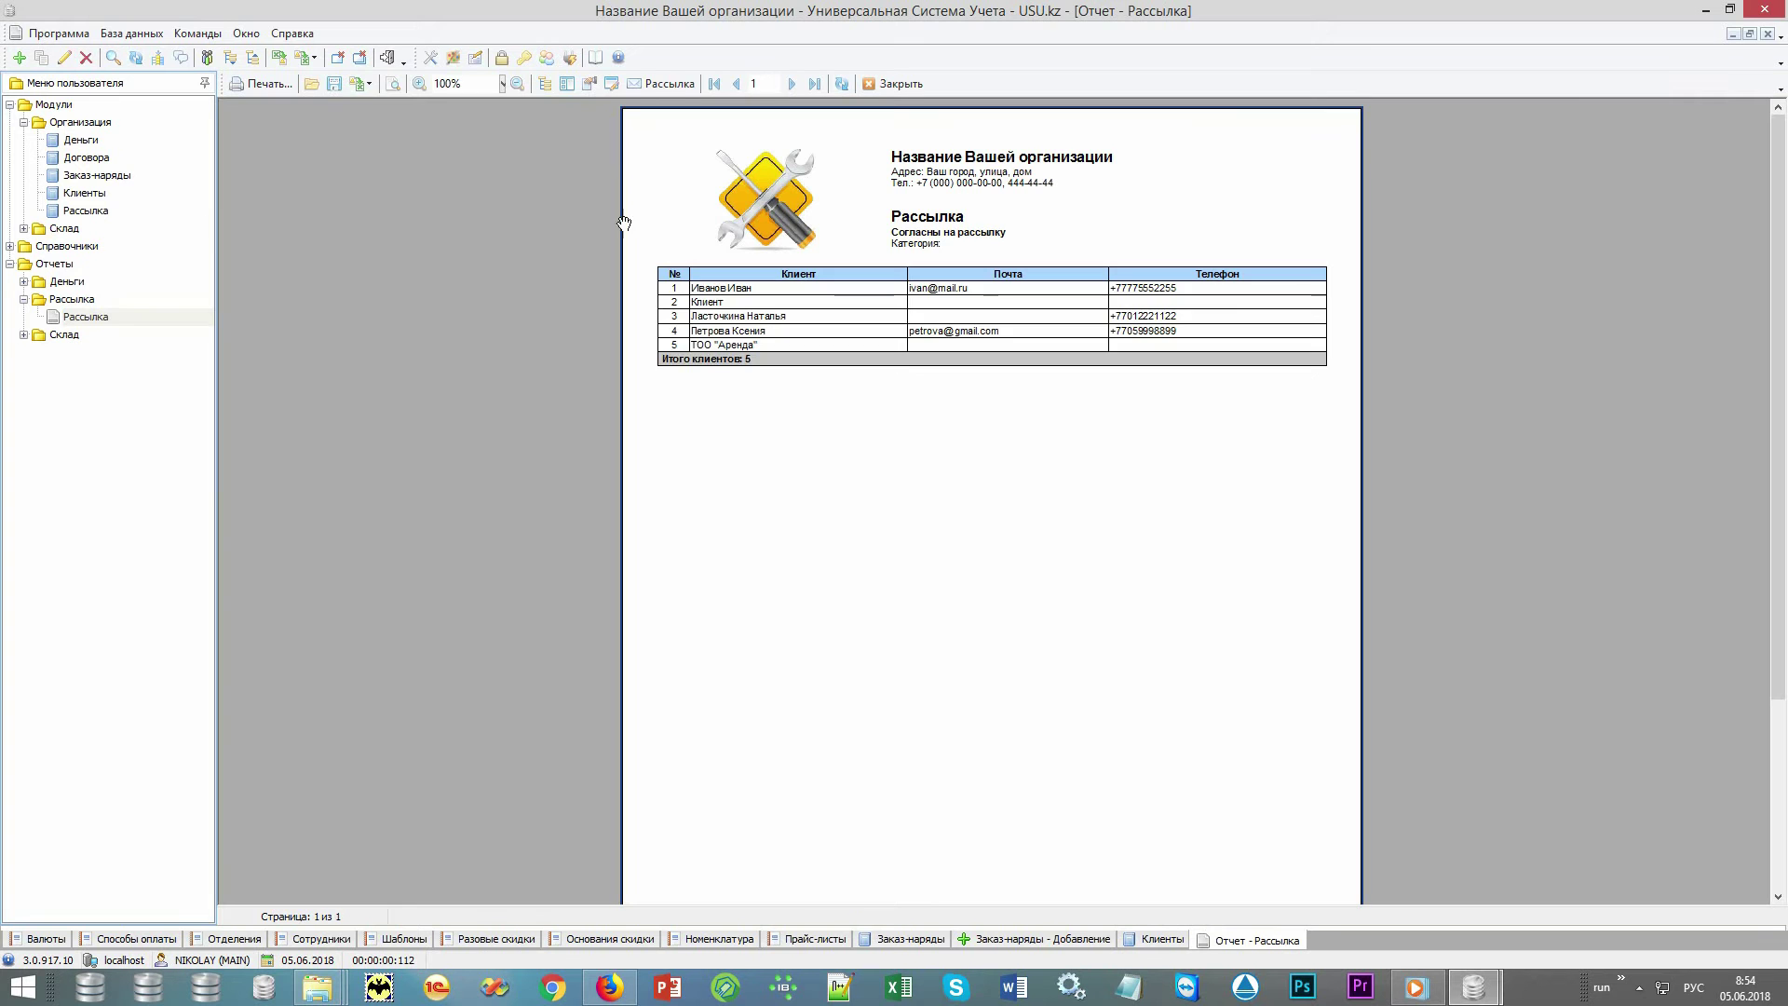
Step: View the report's mailing recipients and sending options, cancel the mailing, and close the report
click(661, 84)
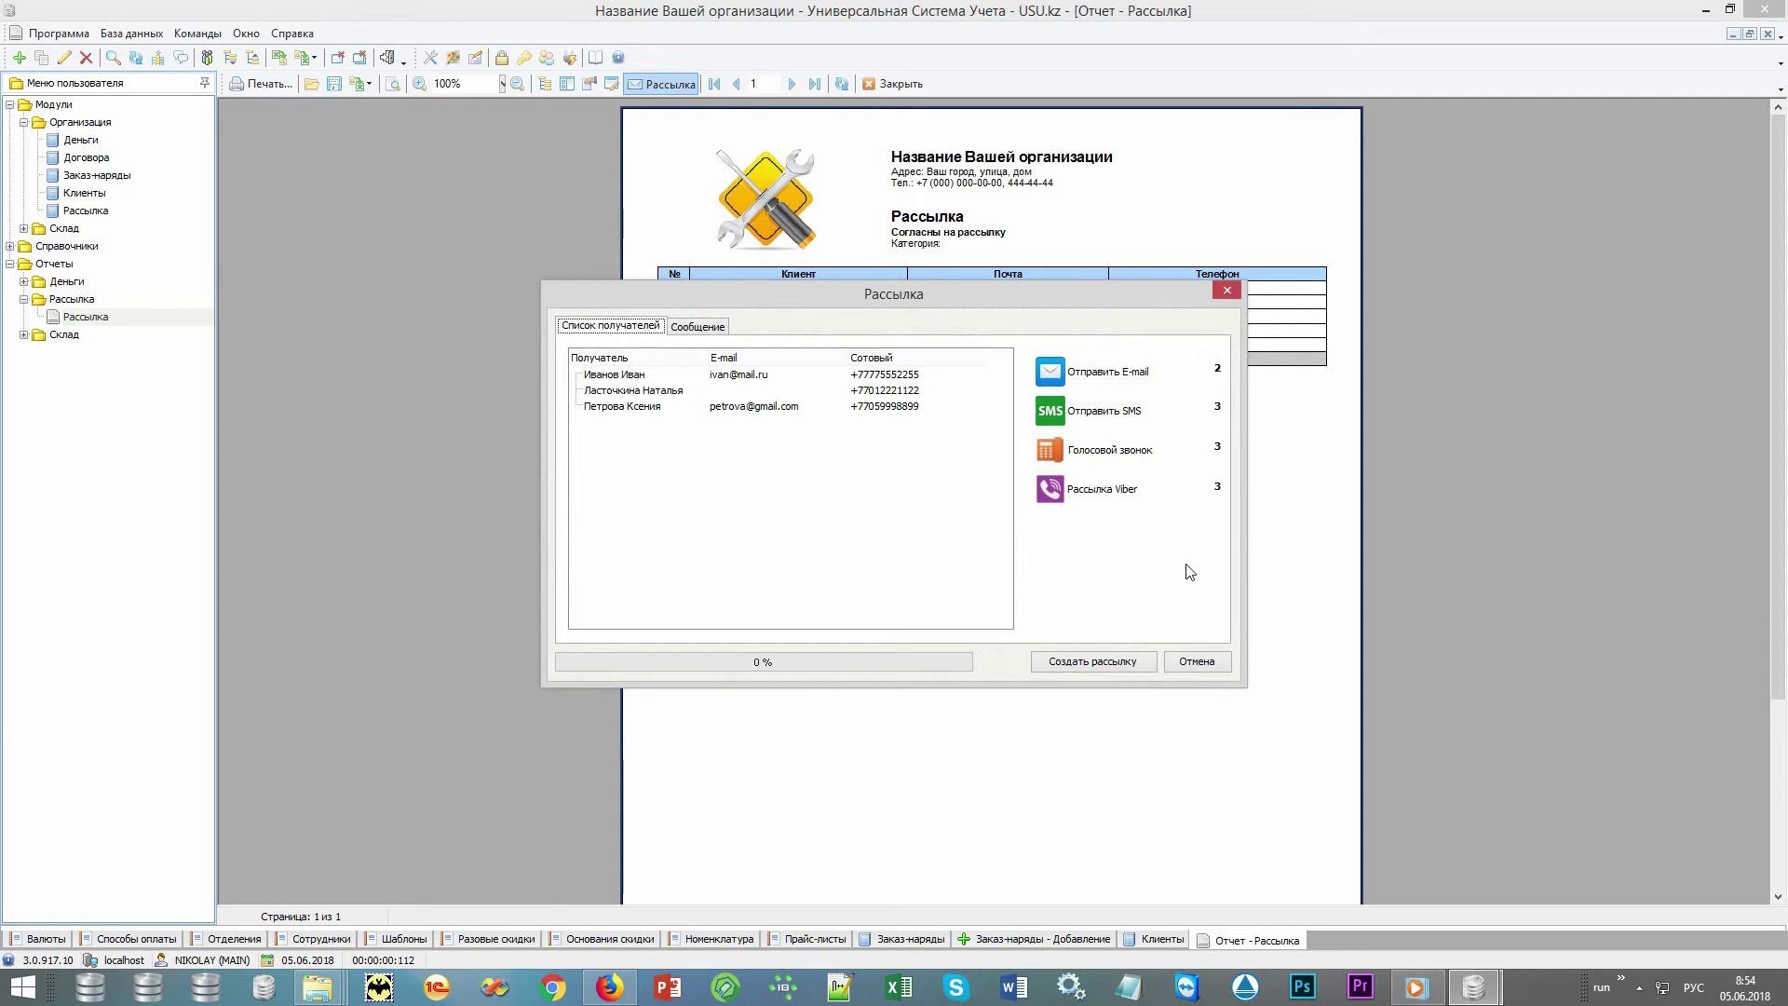
click(1197, 661)
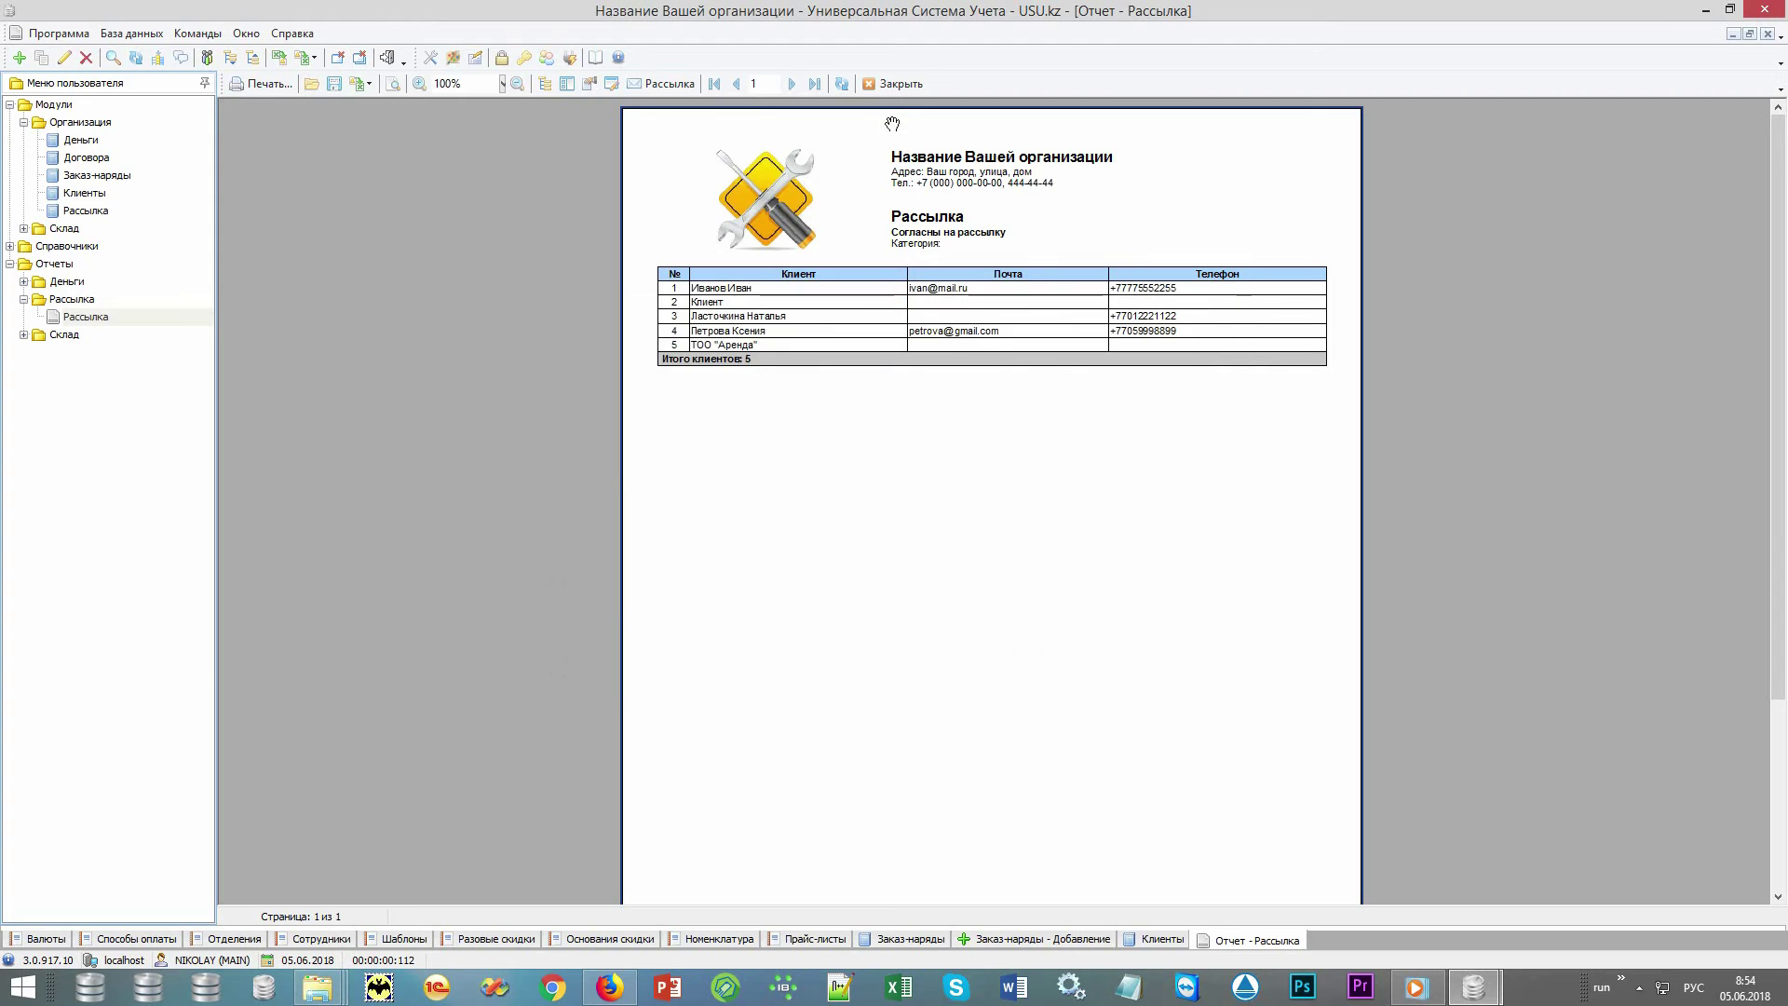
click(881, 85)
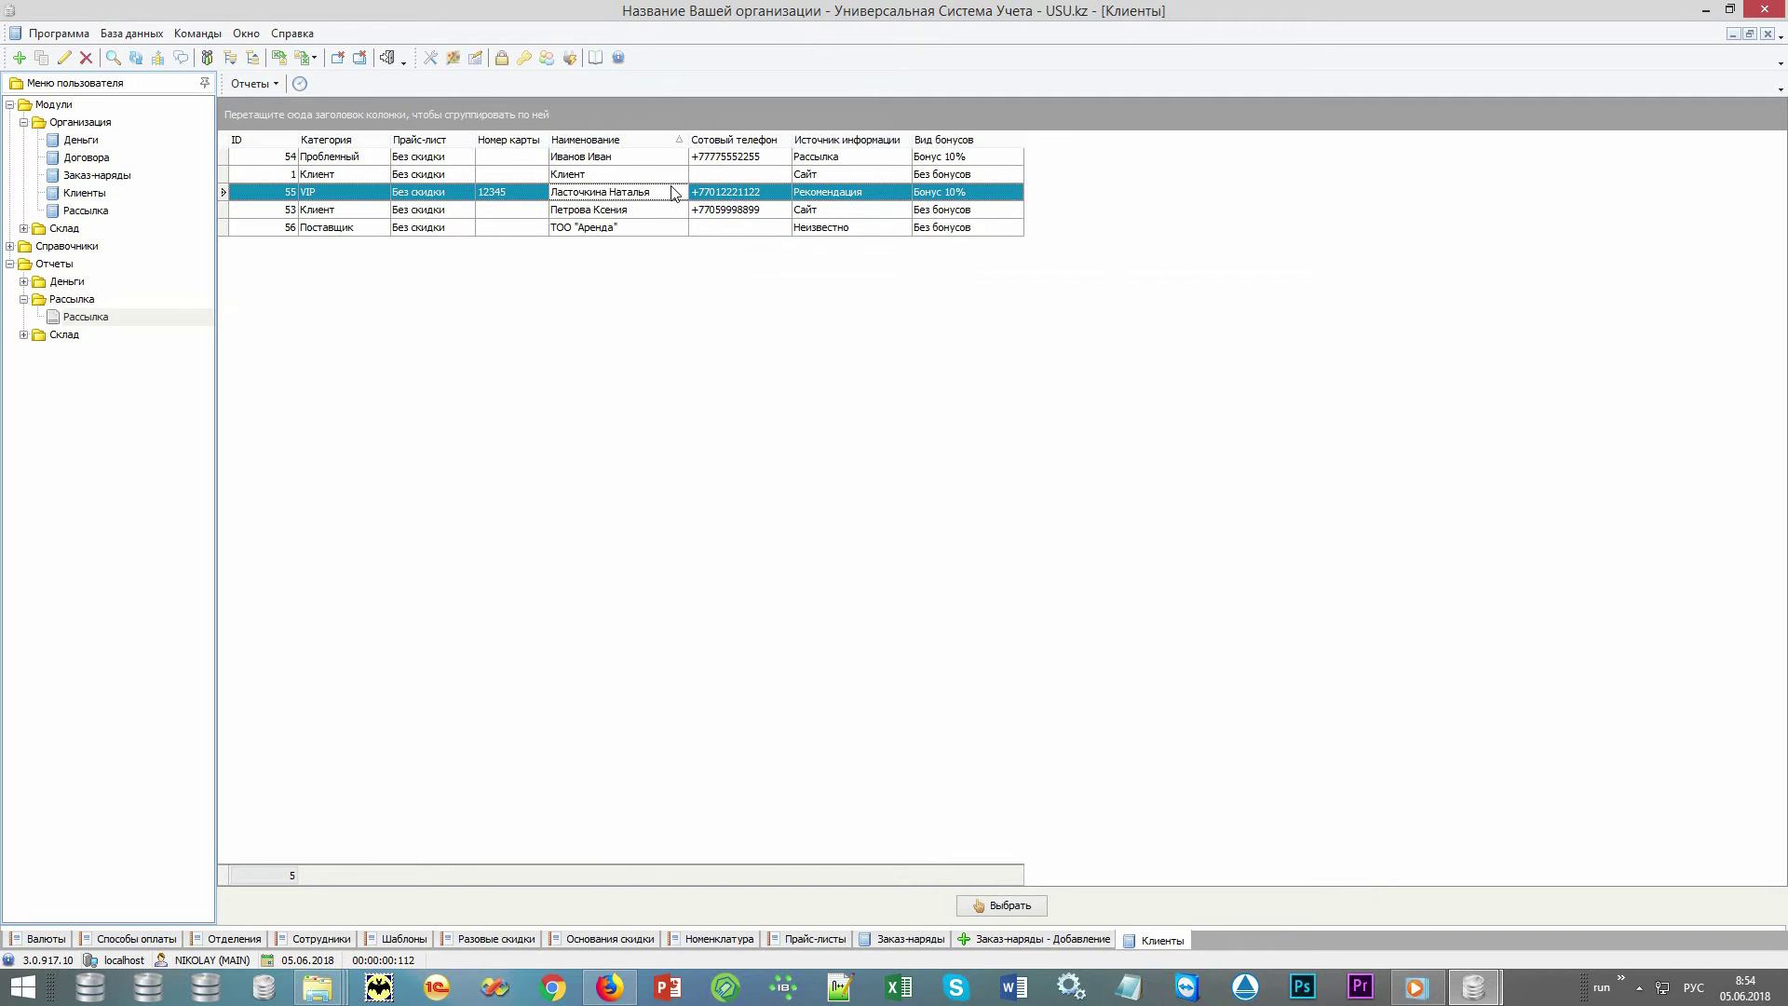
Step: Assign the selected VIP client to the new order and set Тип изделия to Монитор and Изготовитель to LG
click(999, 906)
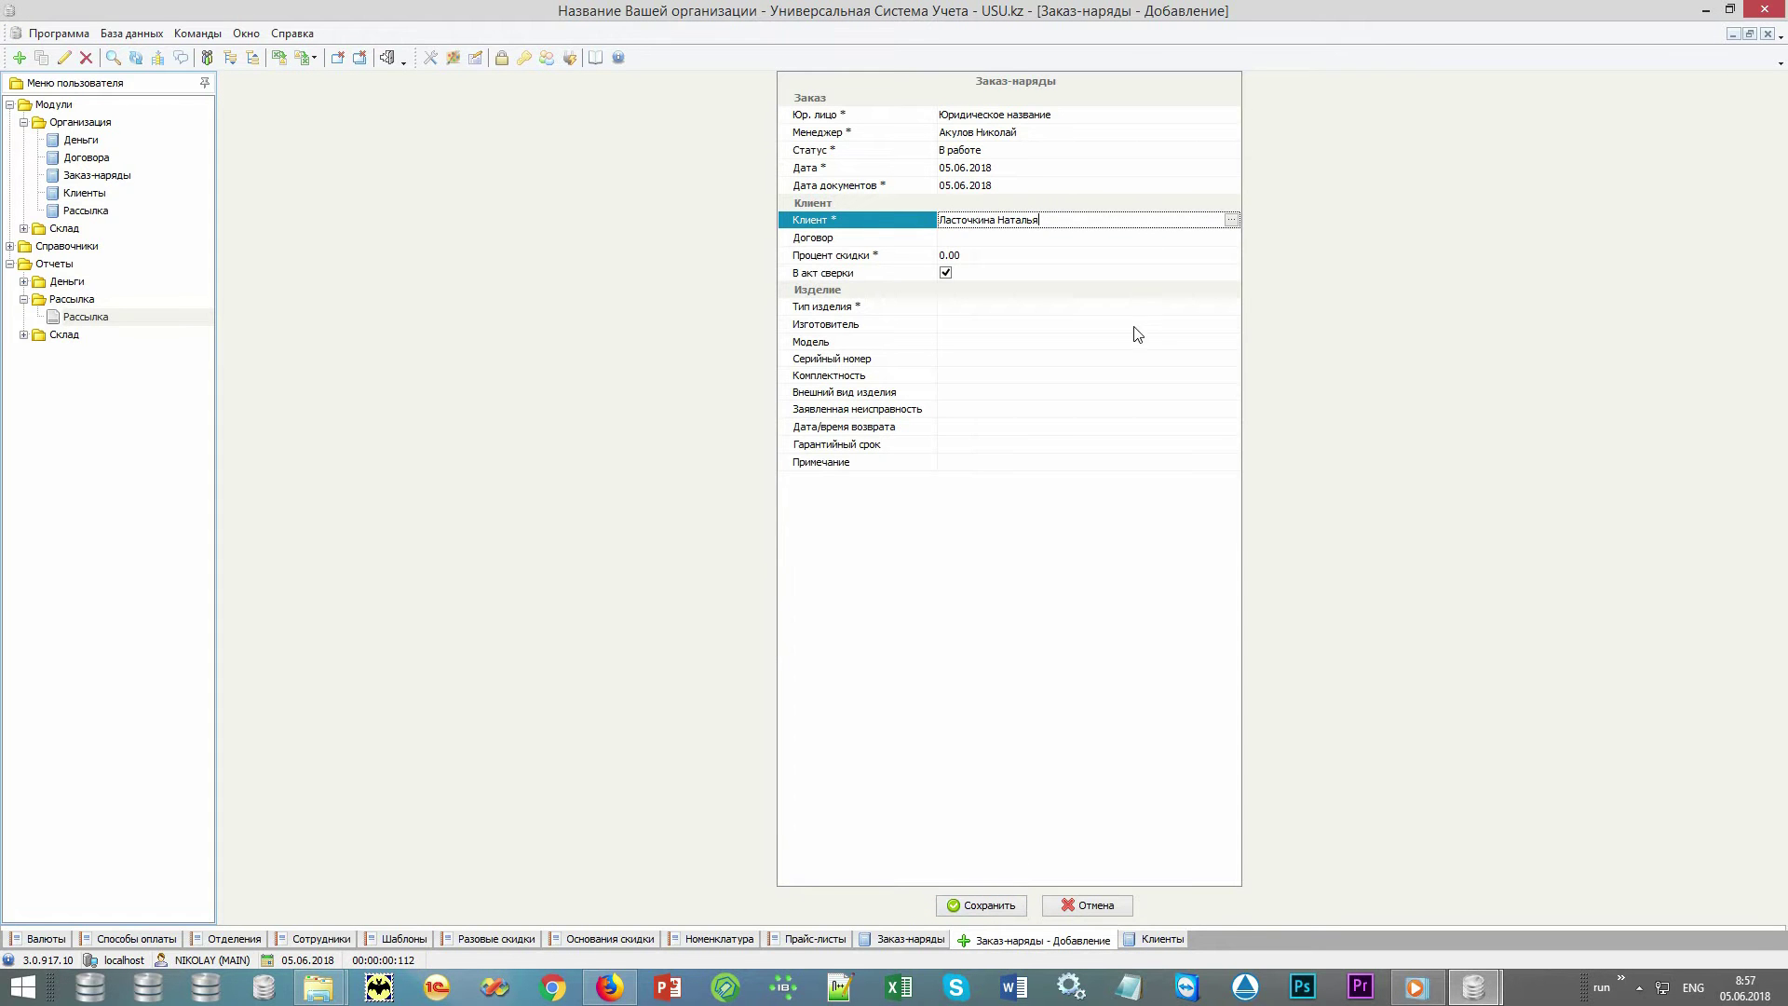
click(1164, 307)
click(1230, 307)
click(1211, 332)
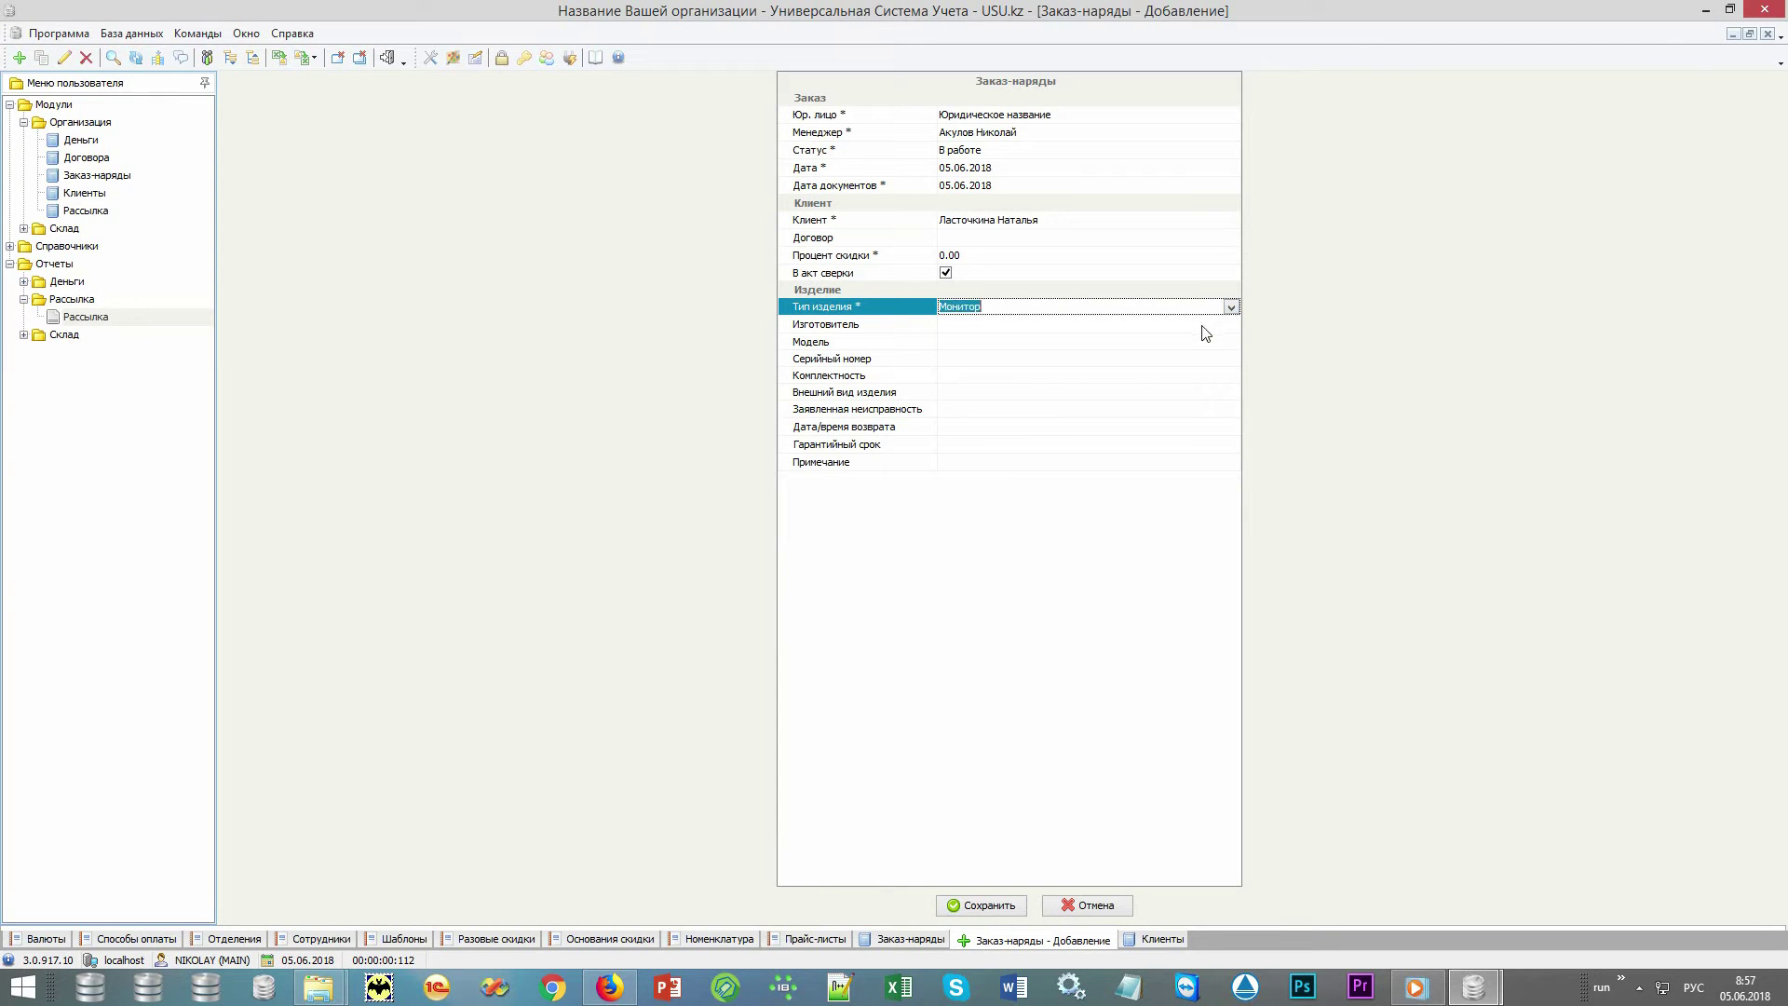
click(1206, 325)
click(1211, 325)
click(1087, 339)
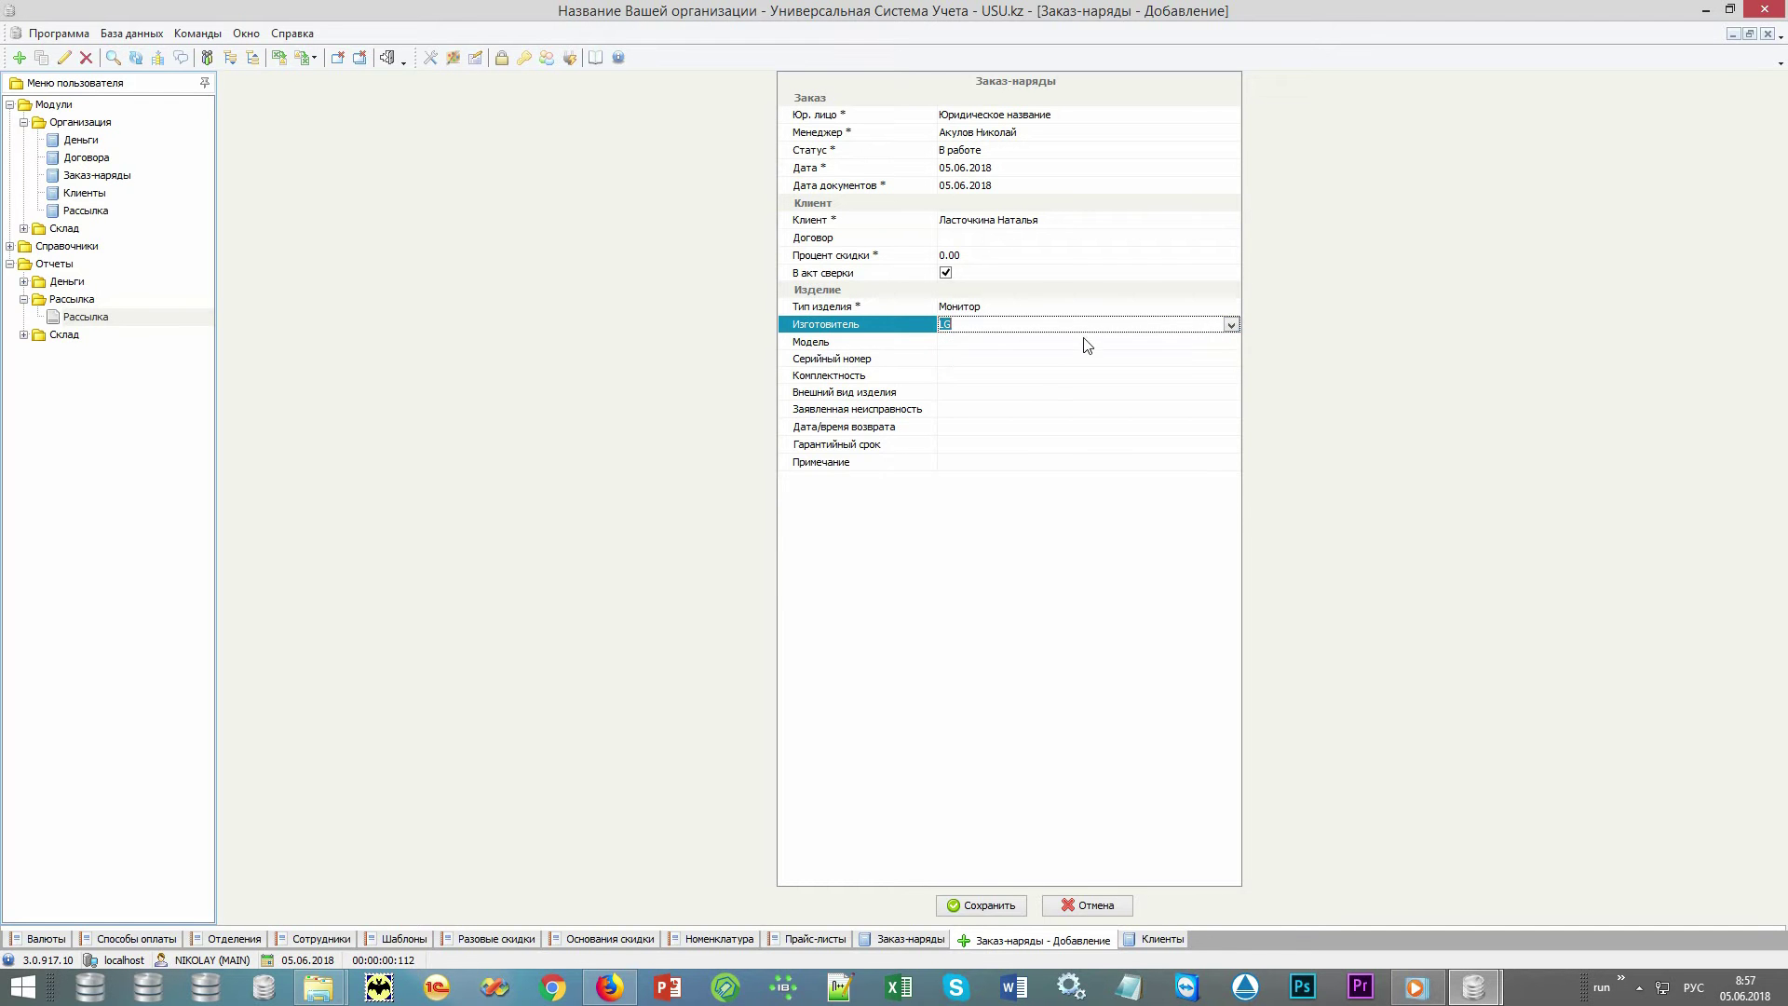
Step: Go through the product fields from Серийный номер to Гарантийный срок, leaving them empty, and save the order
click(1064, 358)
click(1022, 373)
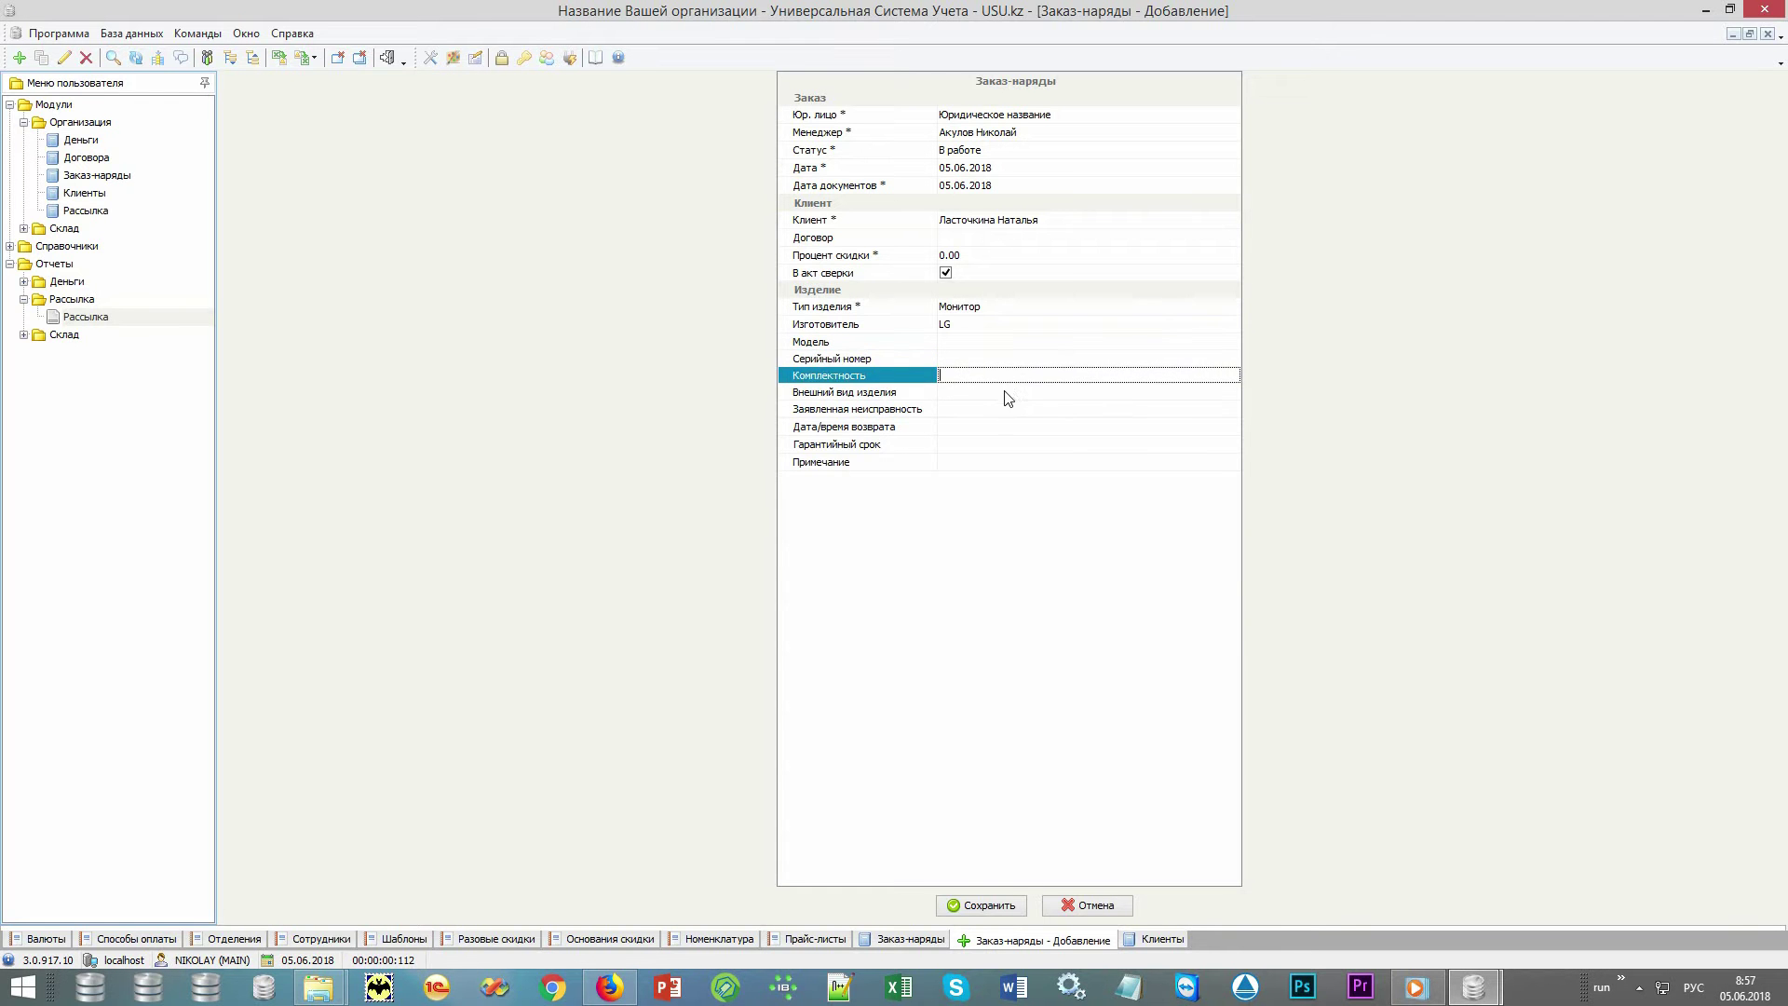
click(1006, 392)
click(1015, 413)
click(990, 427)
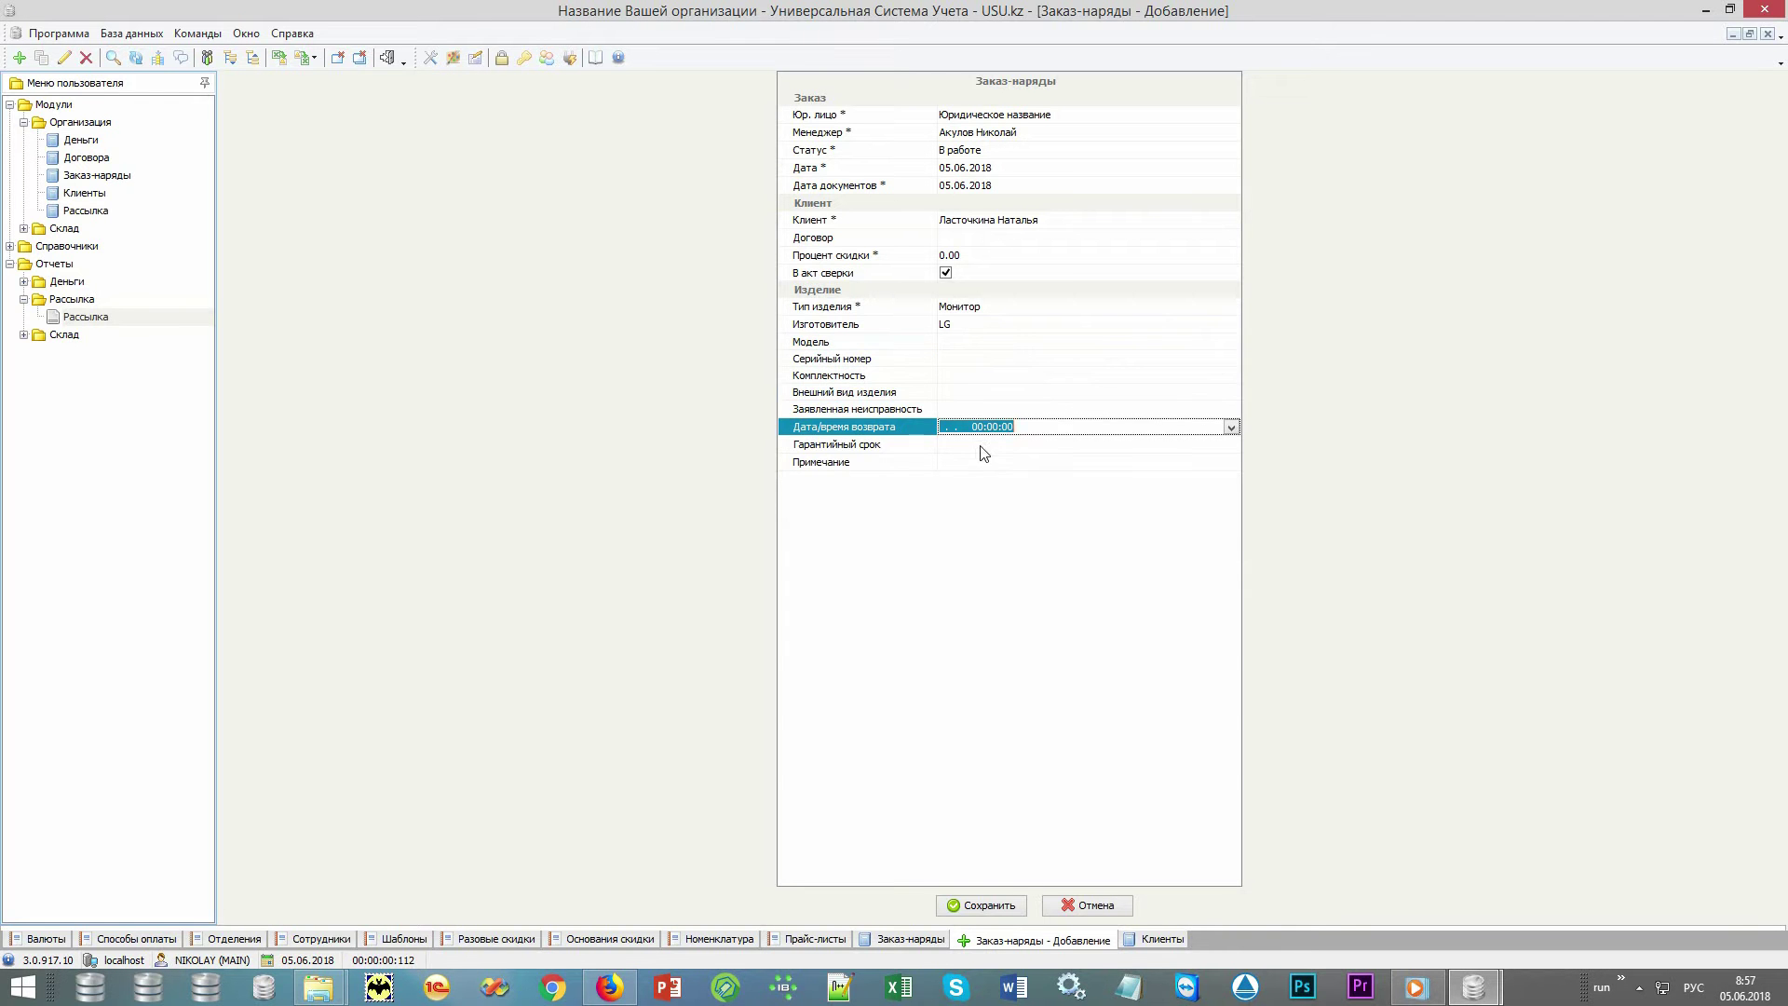
click(980, 445)
click(951, 904)
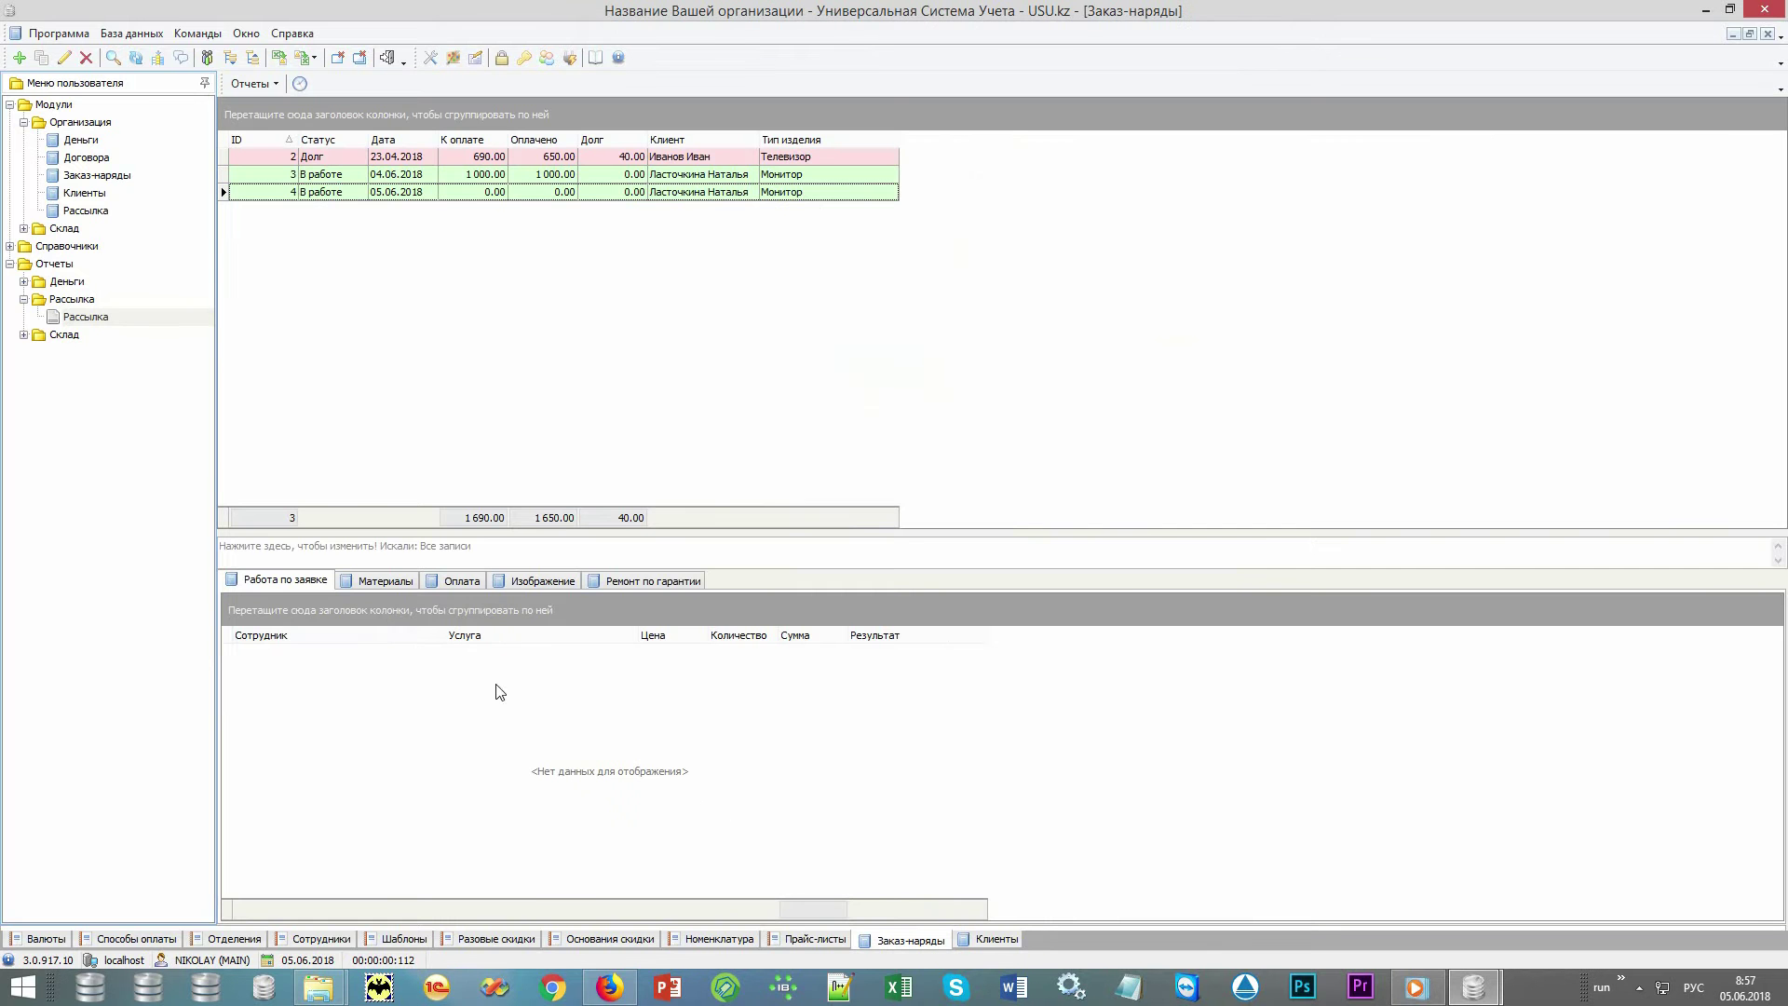
Step: Start adding an image record to the new order under Изображение
click(547, 583)
right_click(566, 720)
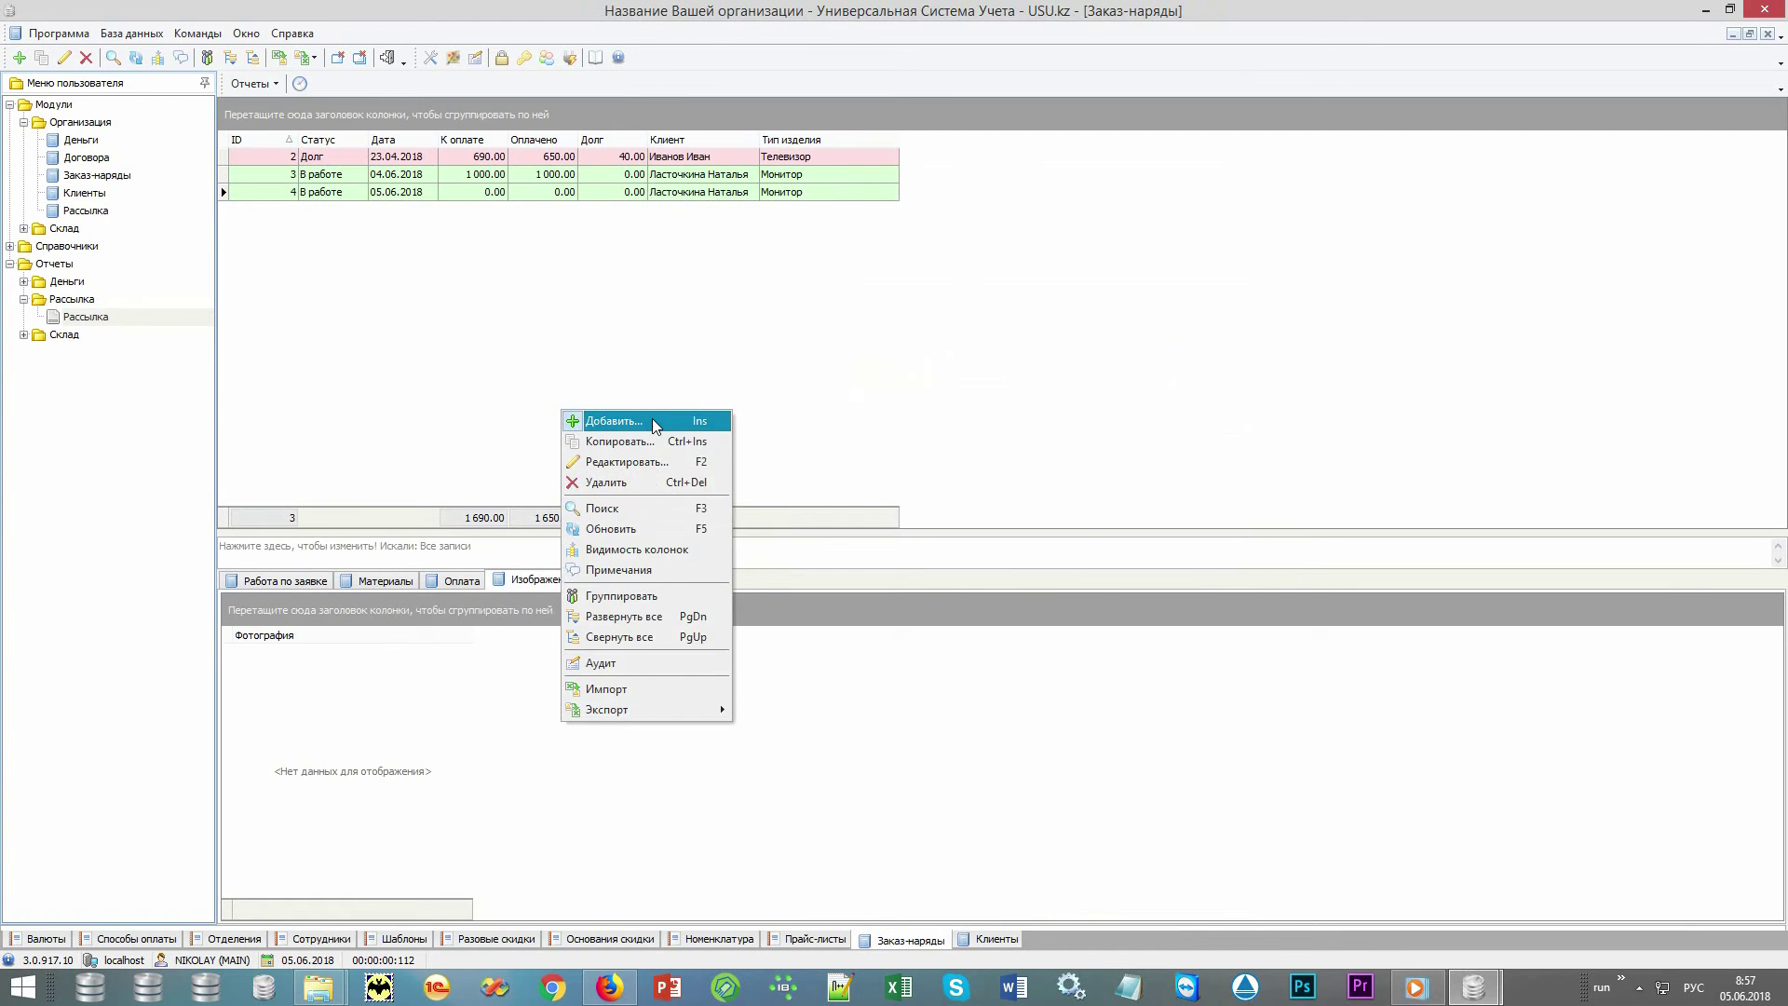
click(659, 419)
Step: Load monitor.jpg from TEMP\images\monitor on drive INFO (D:) into the Фотография field
right_click(1021, 99)
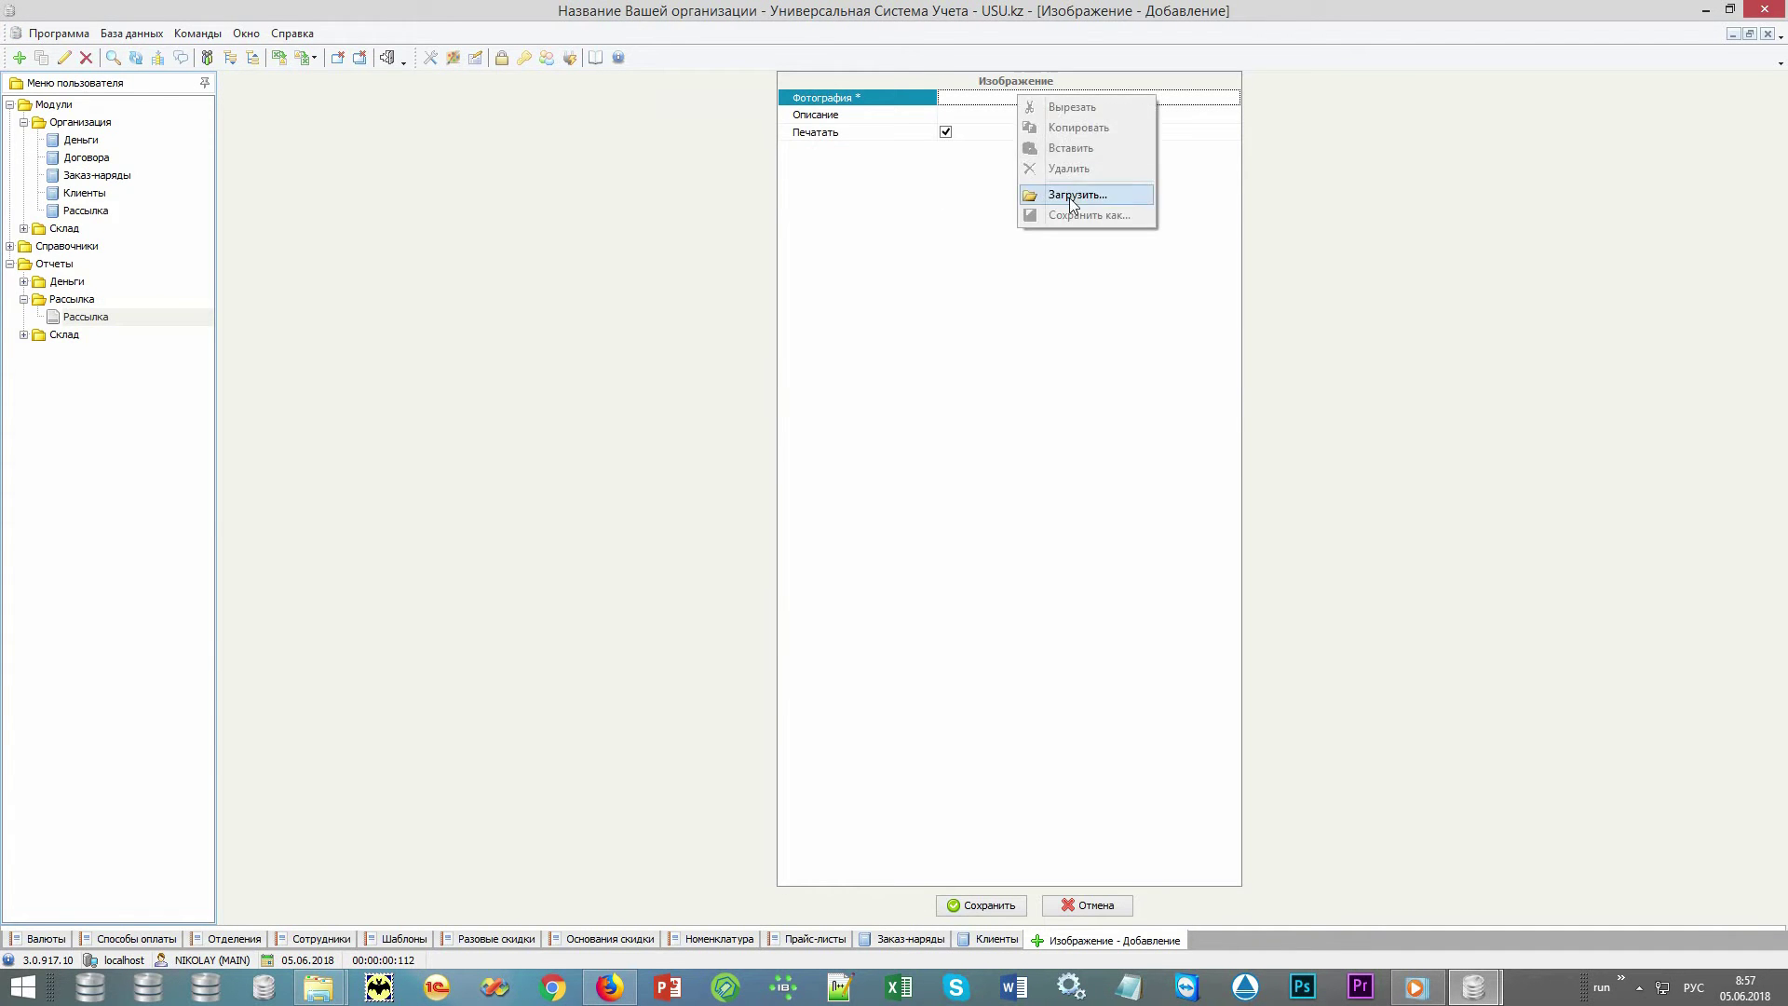
click(1041, 196)
click(273, 67)
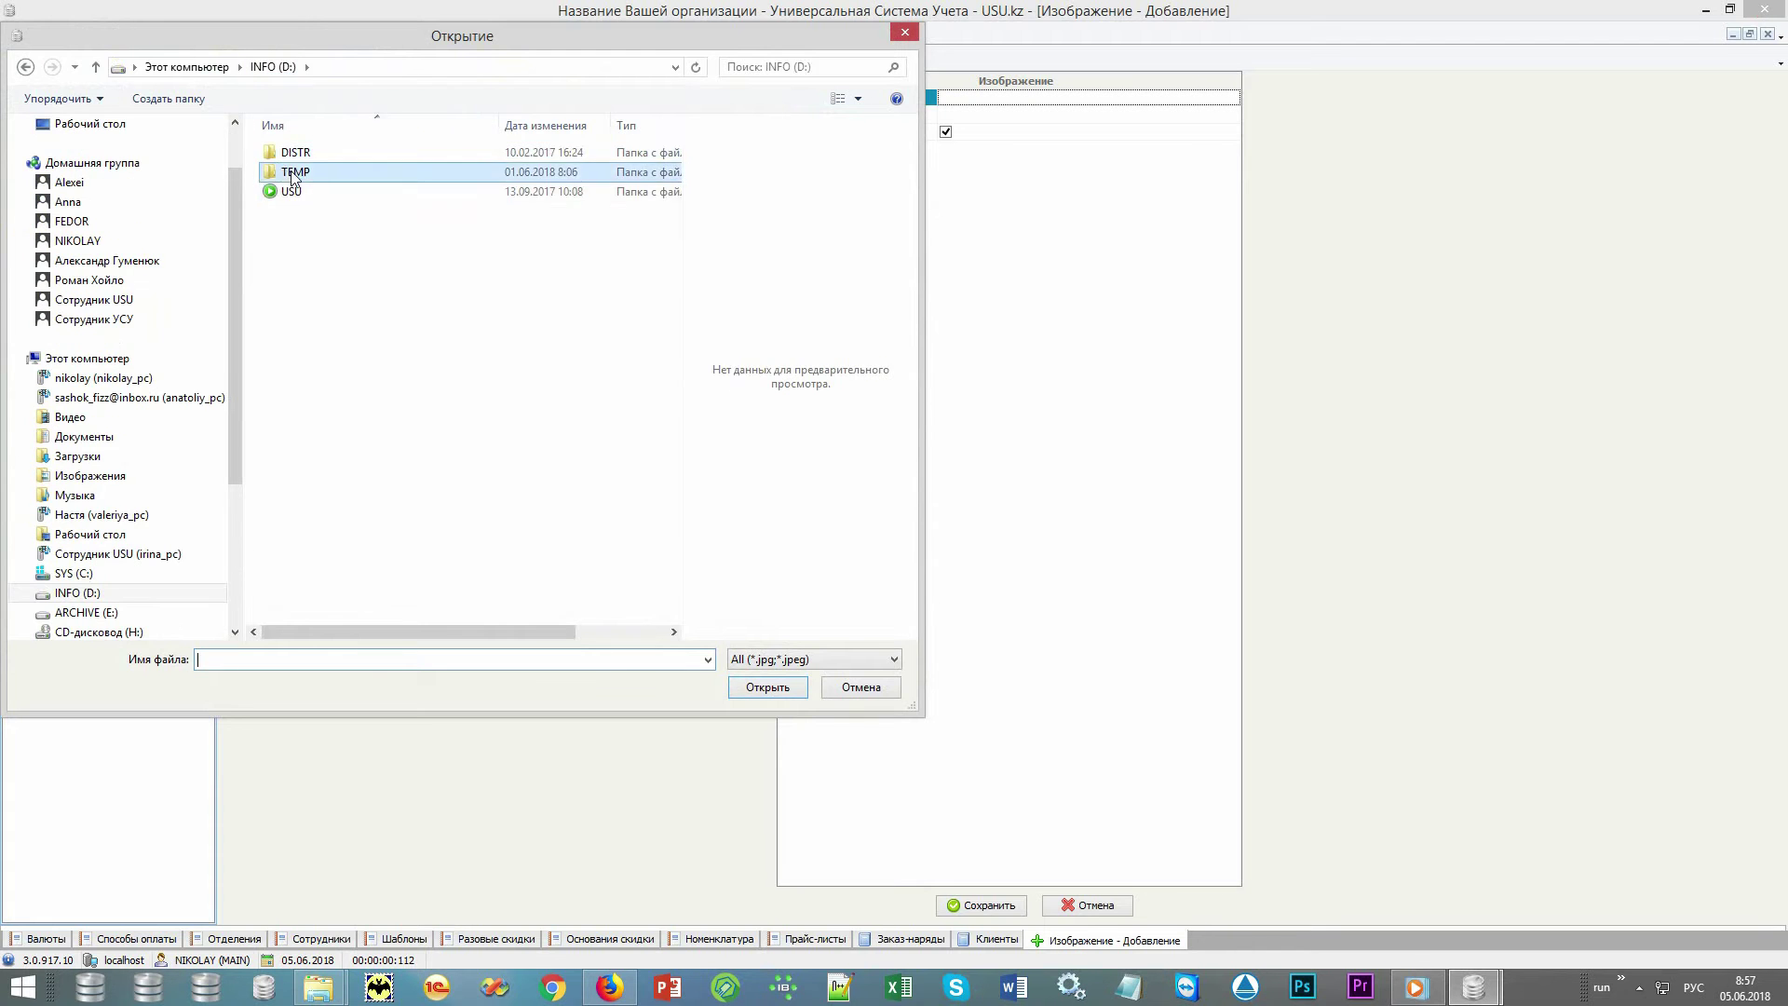
double_click(292, 172)
double_click(295, 153)
double_click(295, 153)
double_click(304, 166)
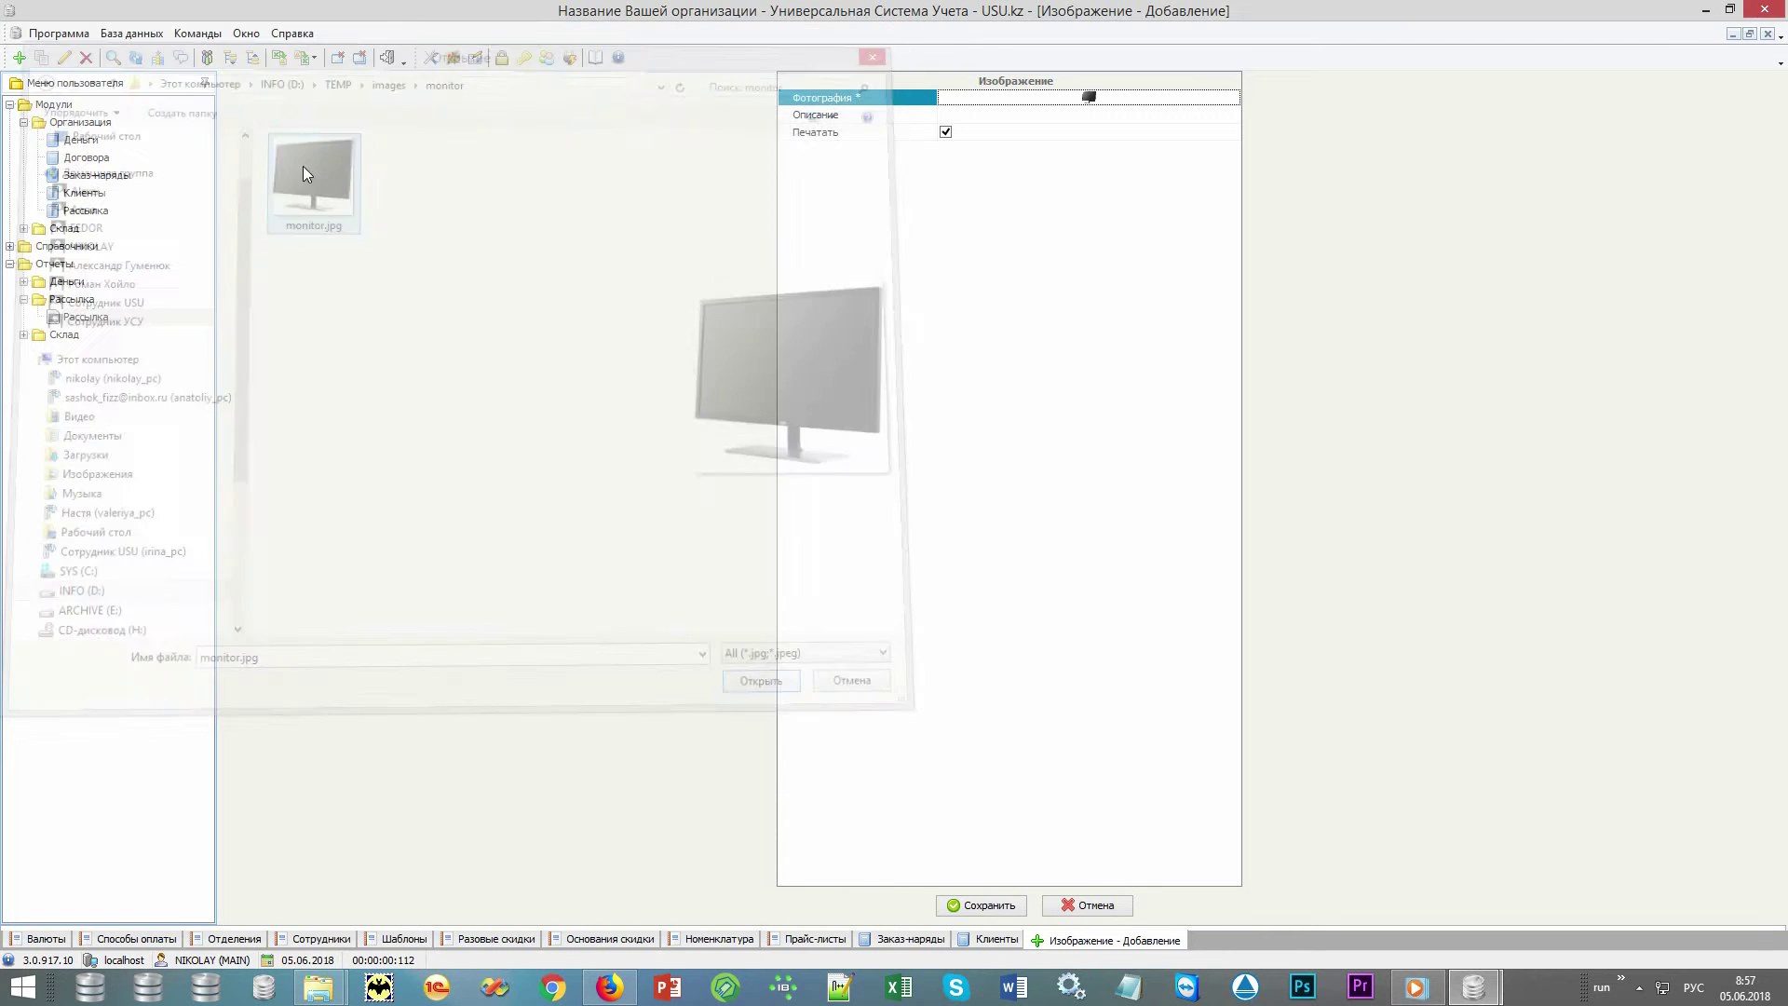
Step: Save the image record with the monitor photo in the order
click(1012, 908)
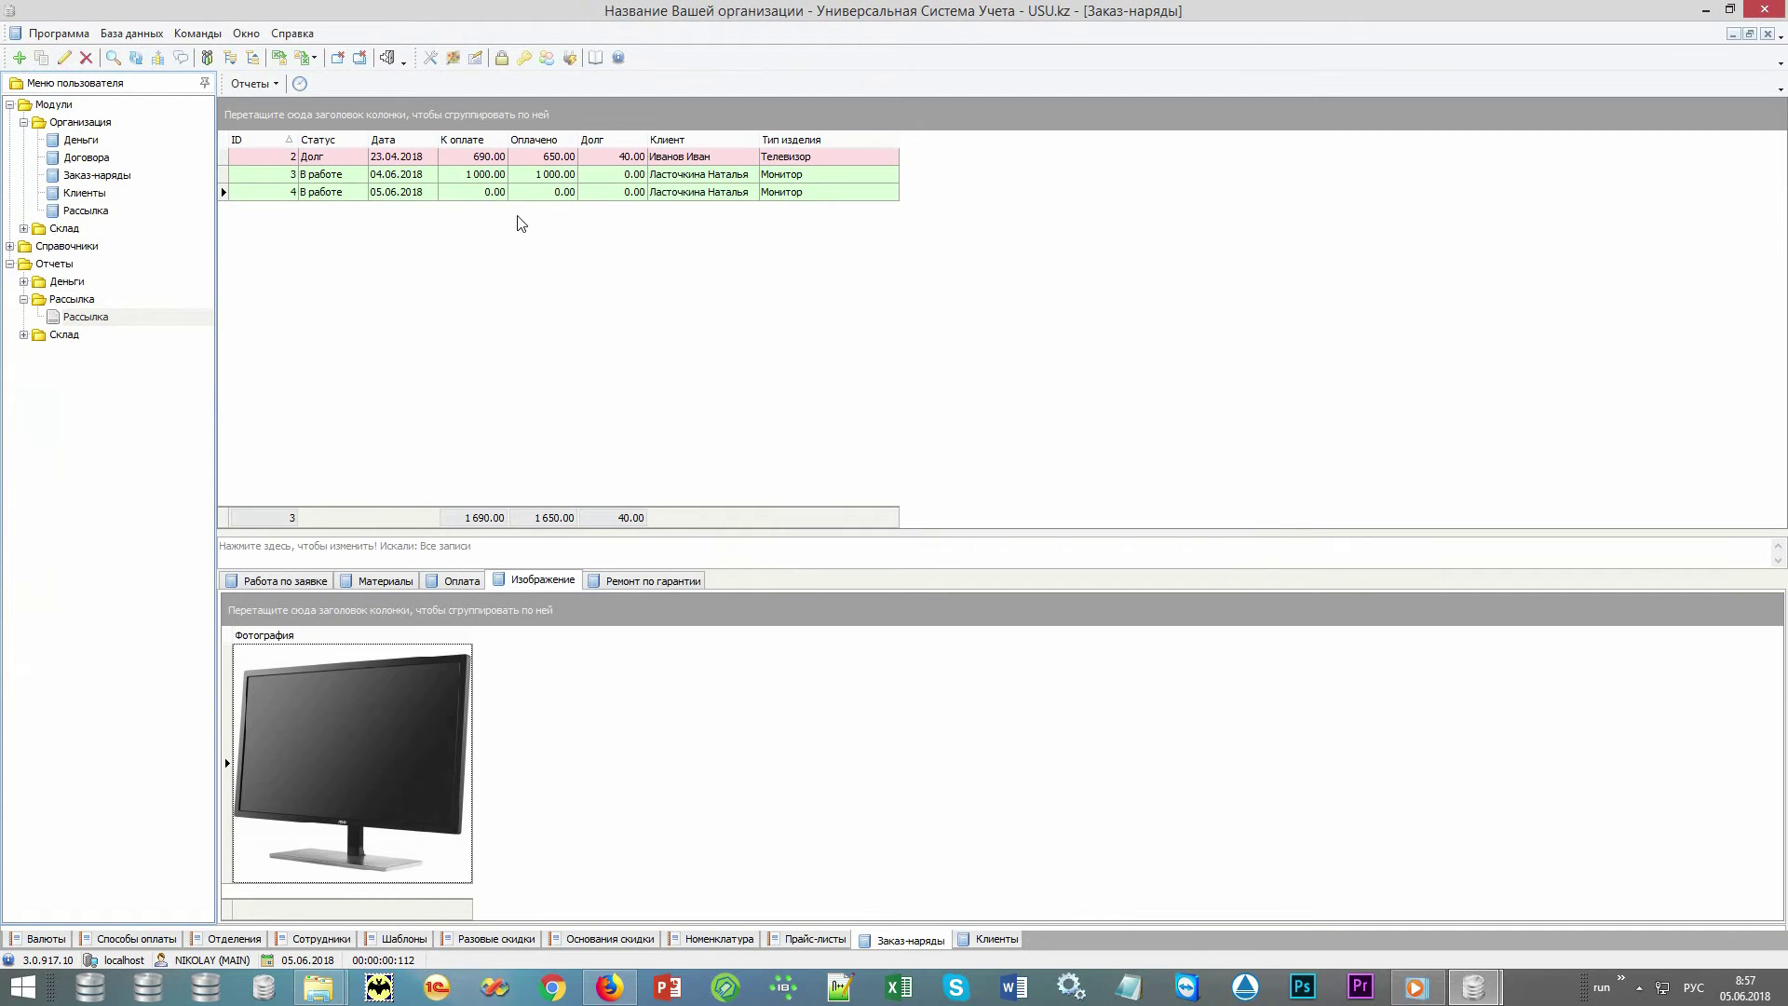
Step: View the Акт приема and Акт выполненных работ reports for the new monitor order
click(563, 195)
click(252, 83)
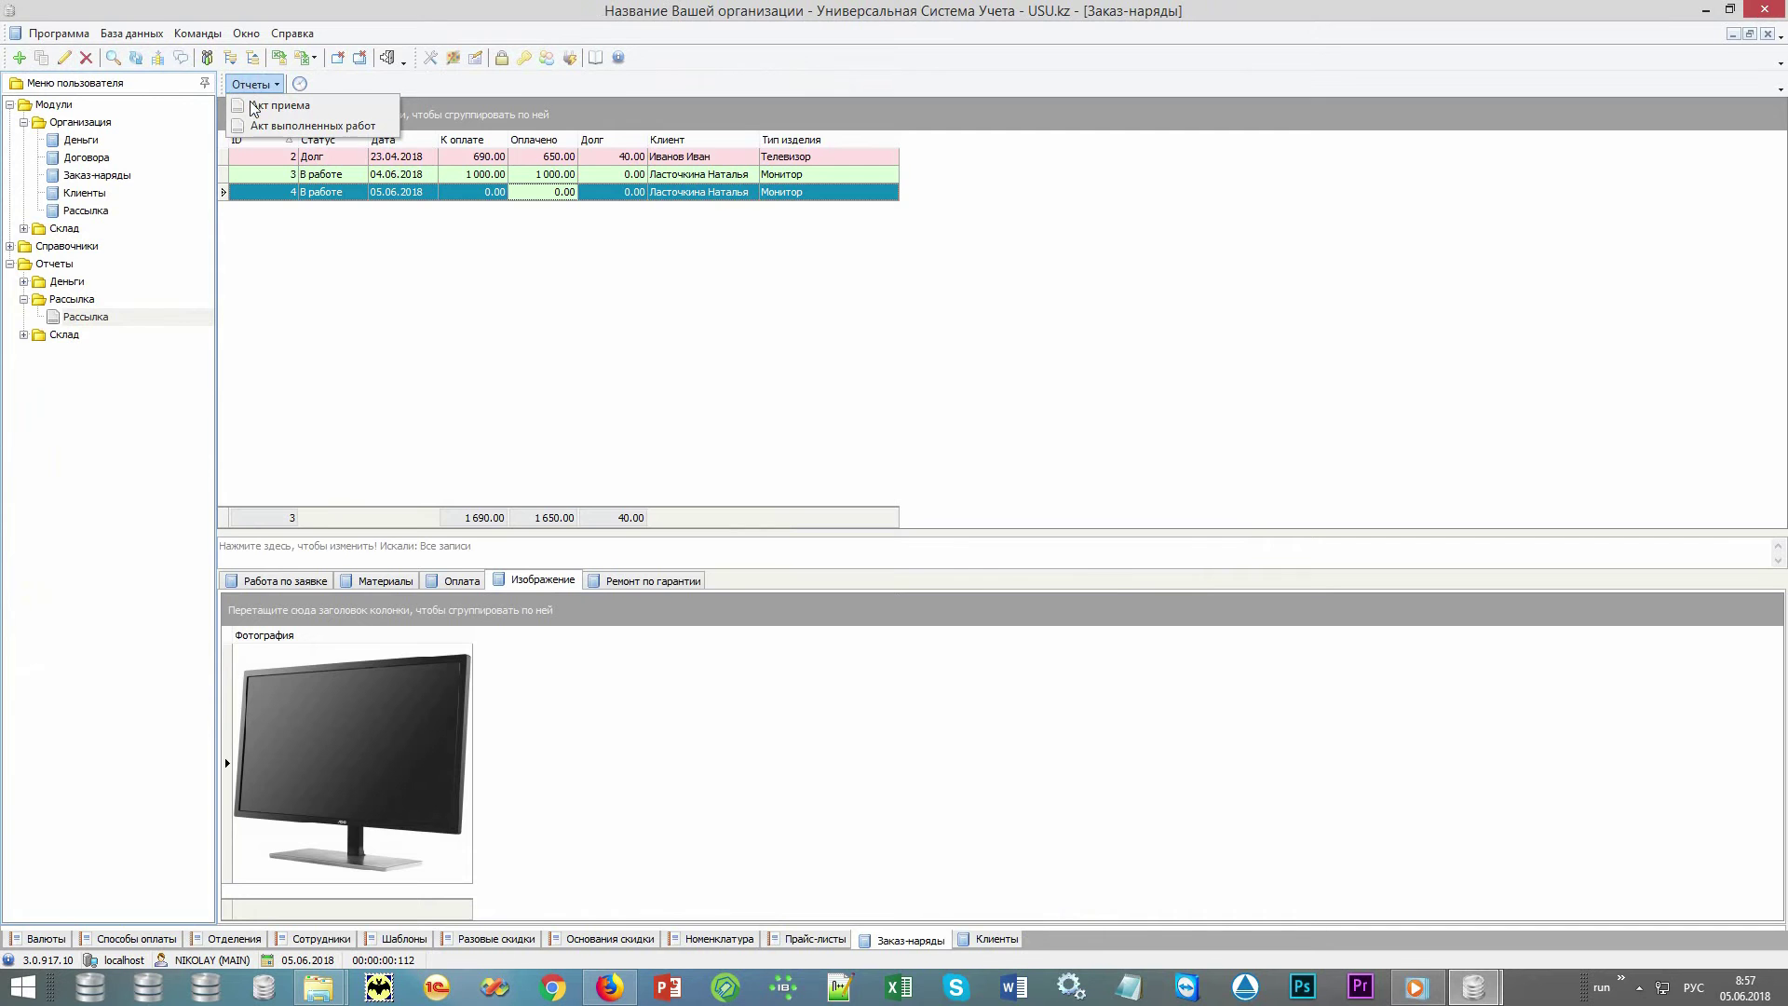
click(256, 109)
click(816, 83)
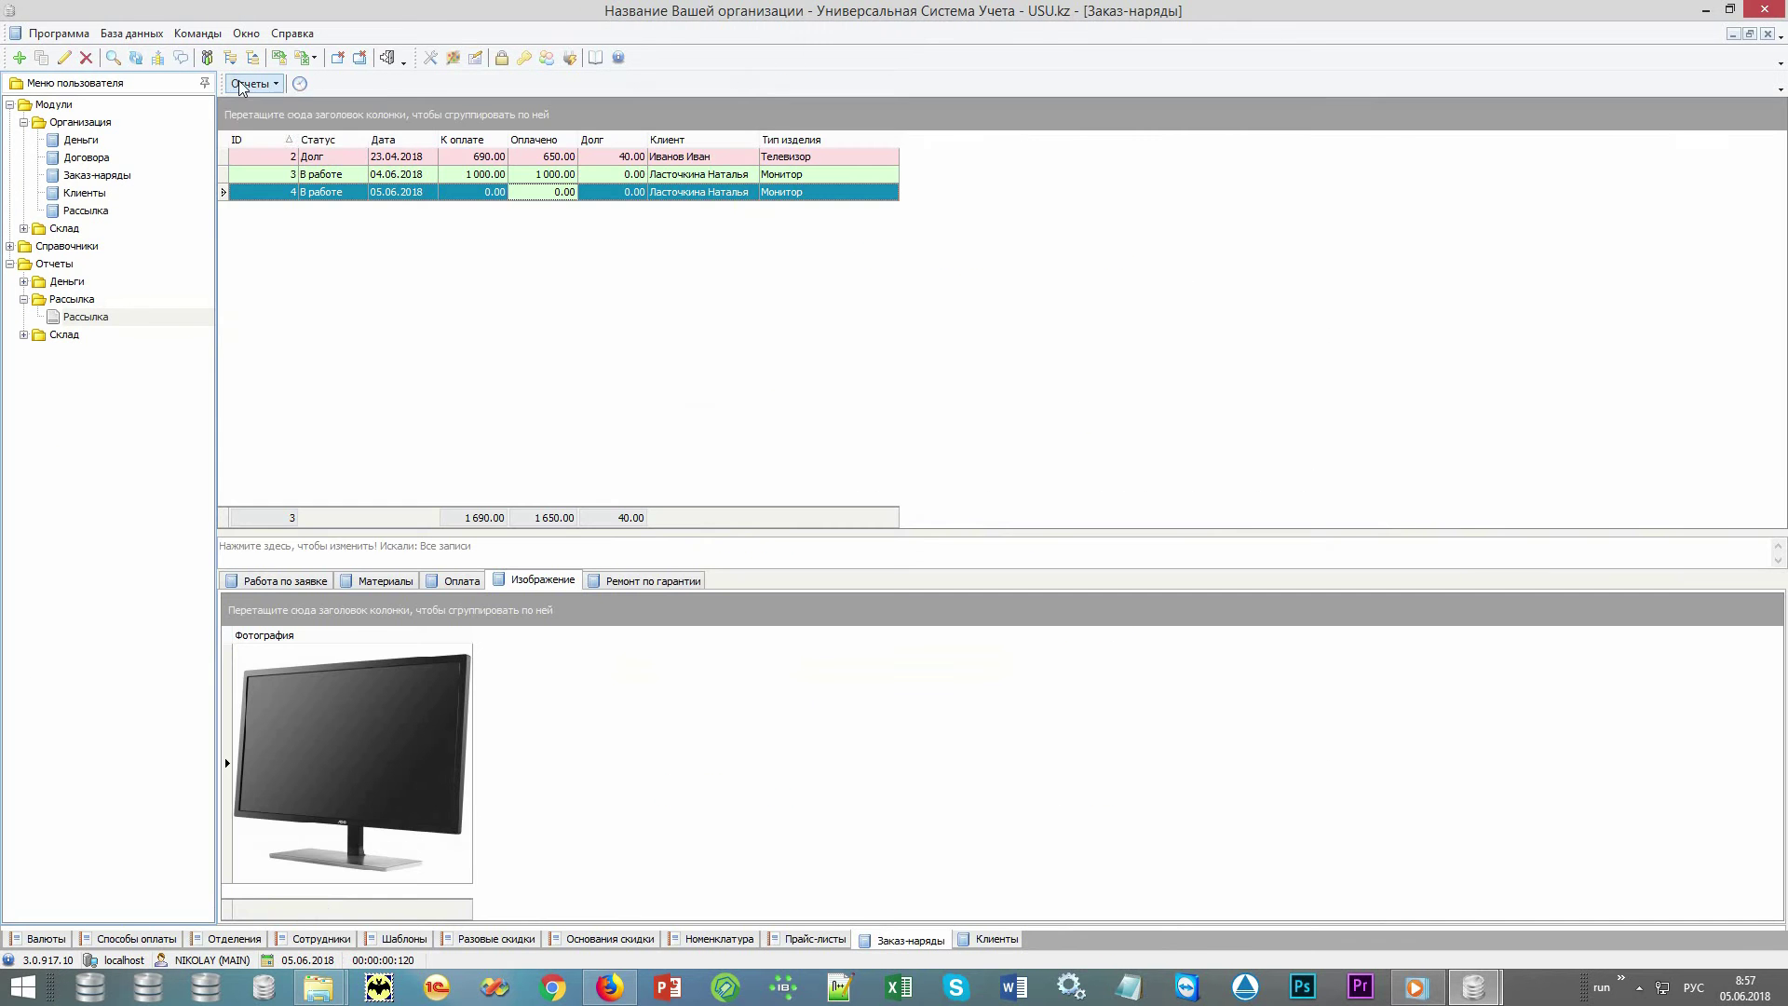
click(252, 83)
click(260, 125)
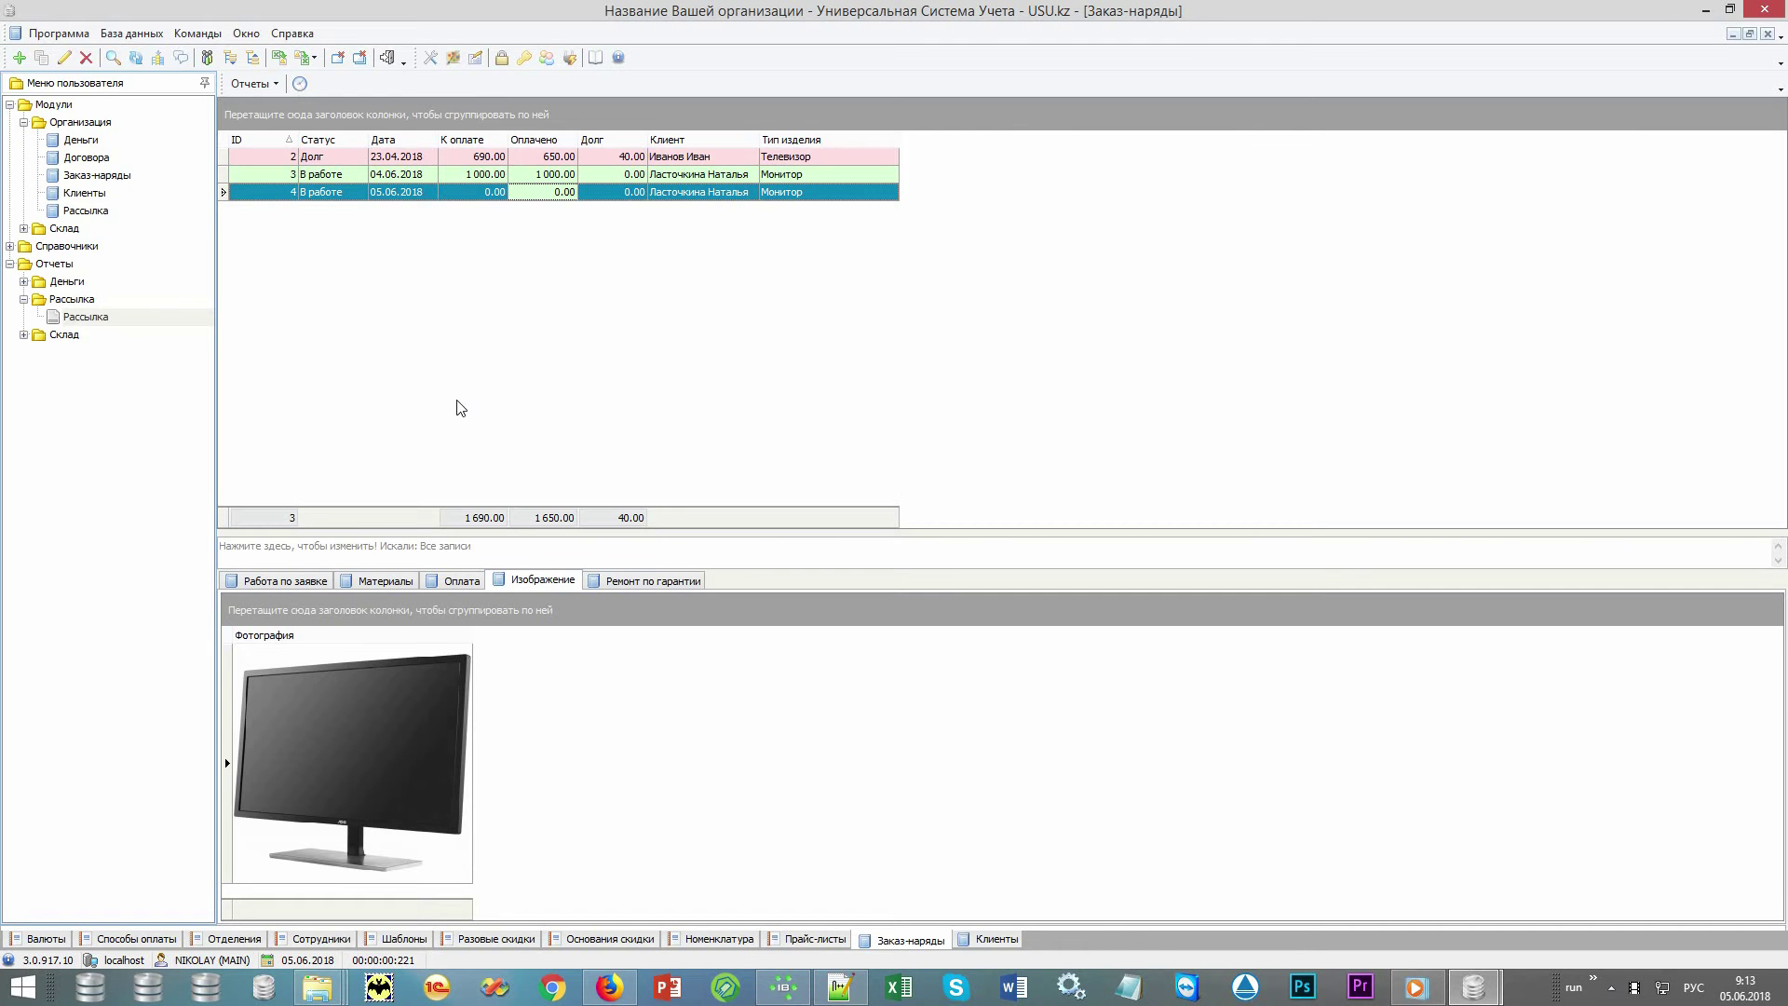
Step: Add the service 10027 Диагностика to the order under Работа по заявке, save it, and check the order's К оплате amount
click(311, 581)
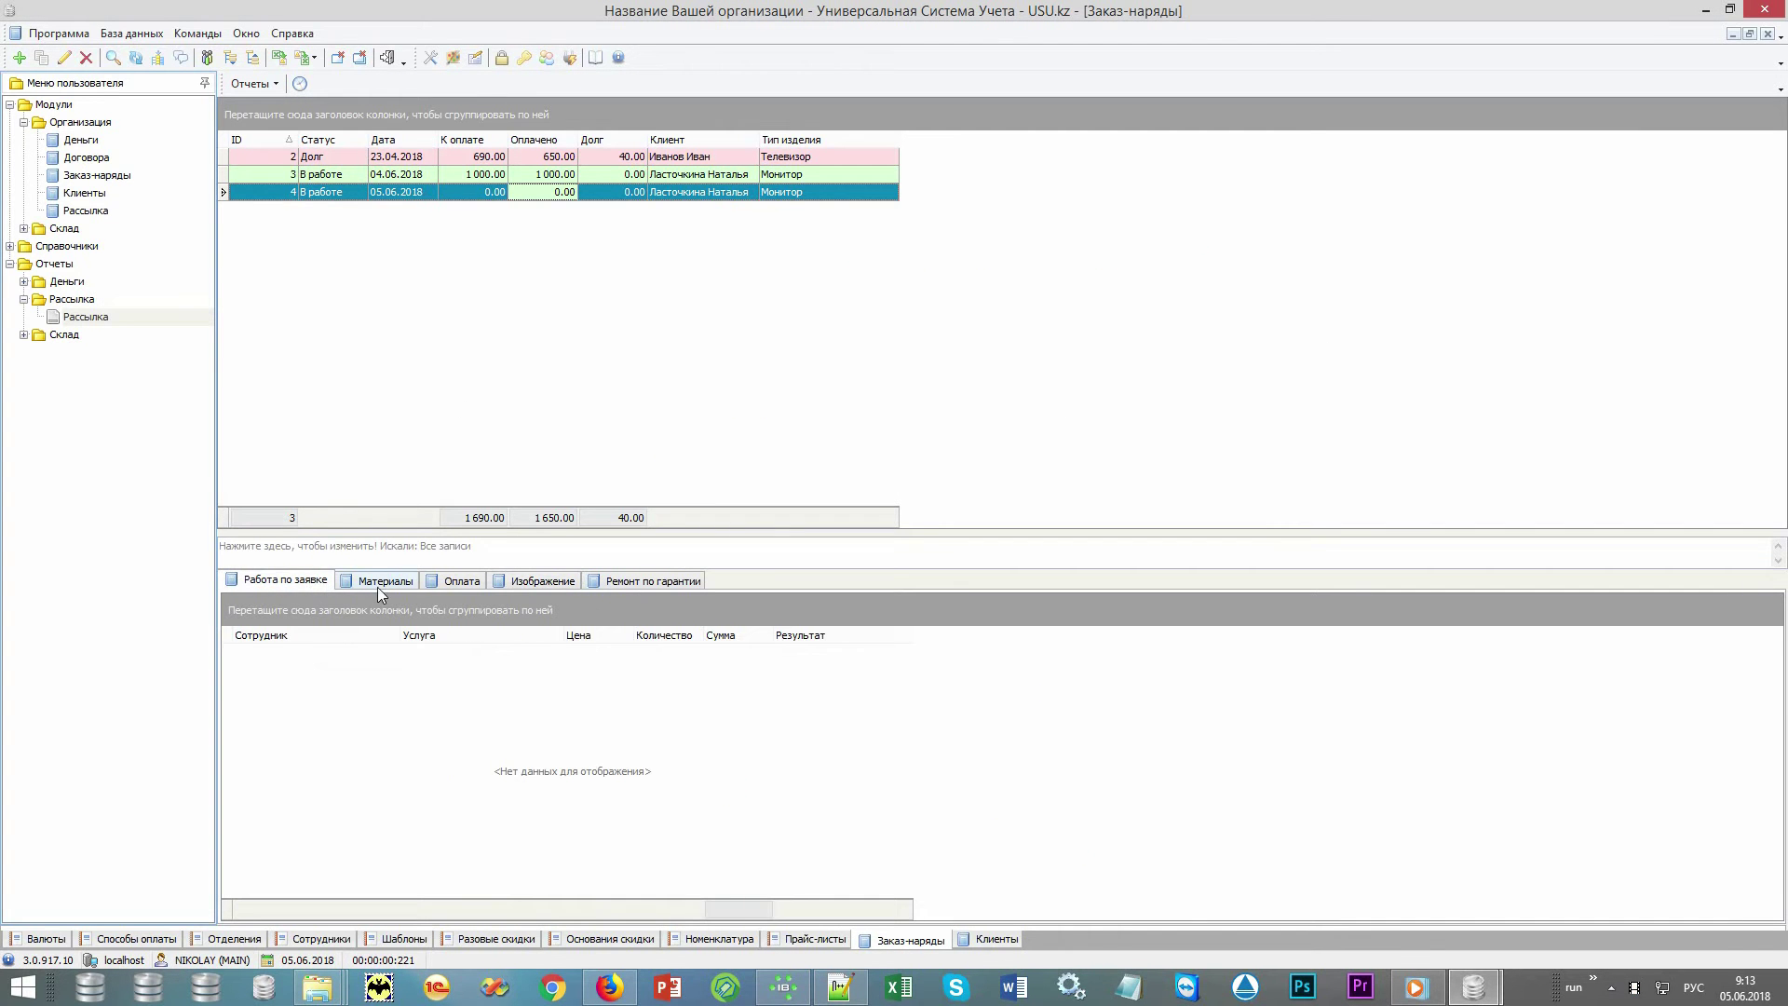
click(379, 590)
click(323, 584)
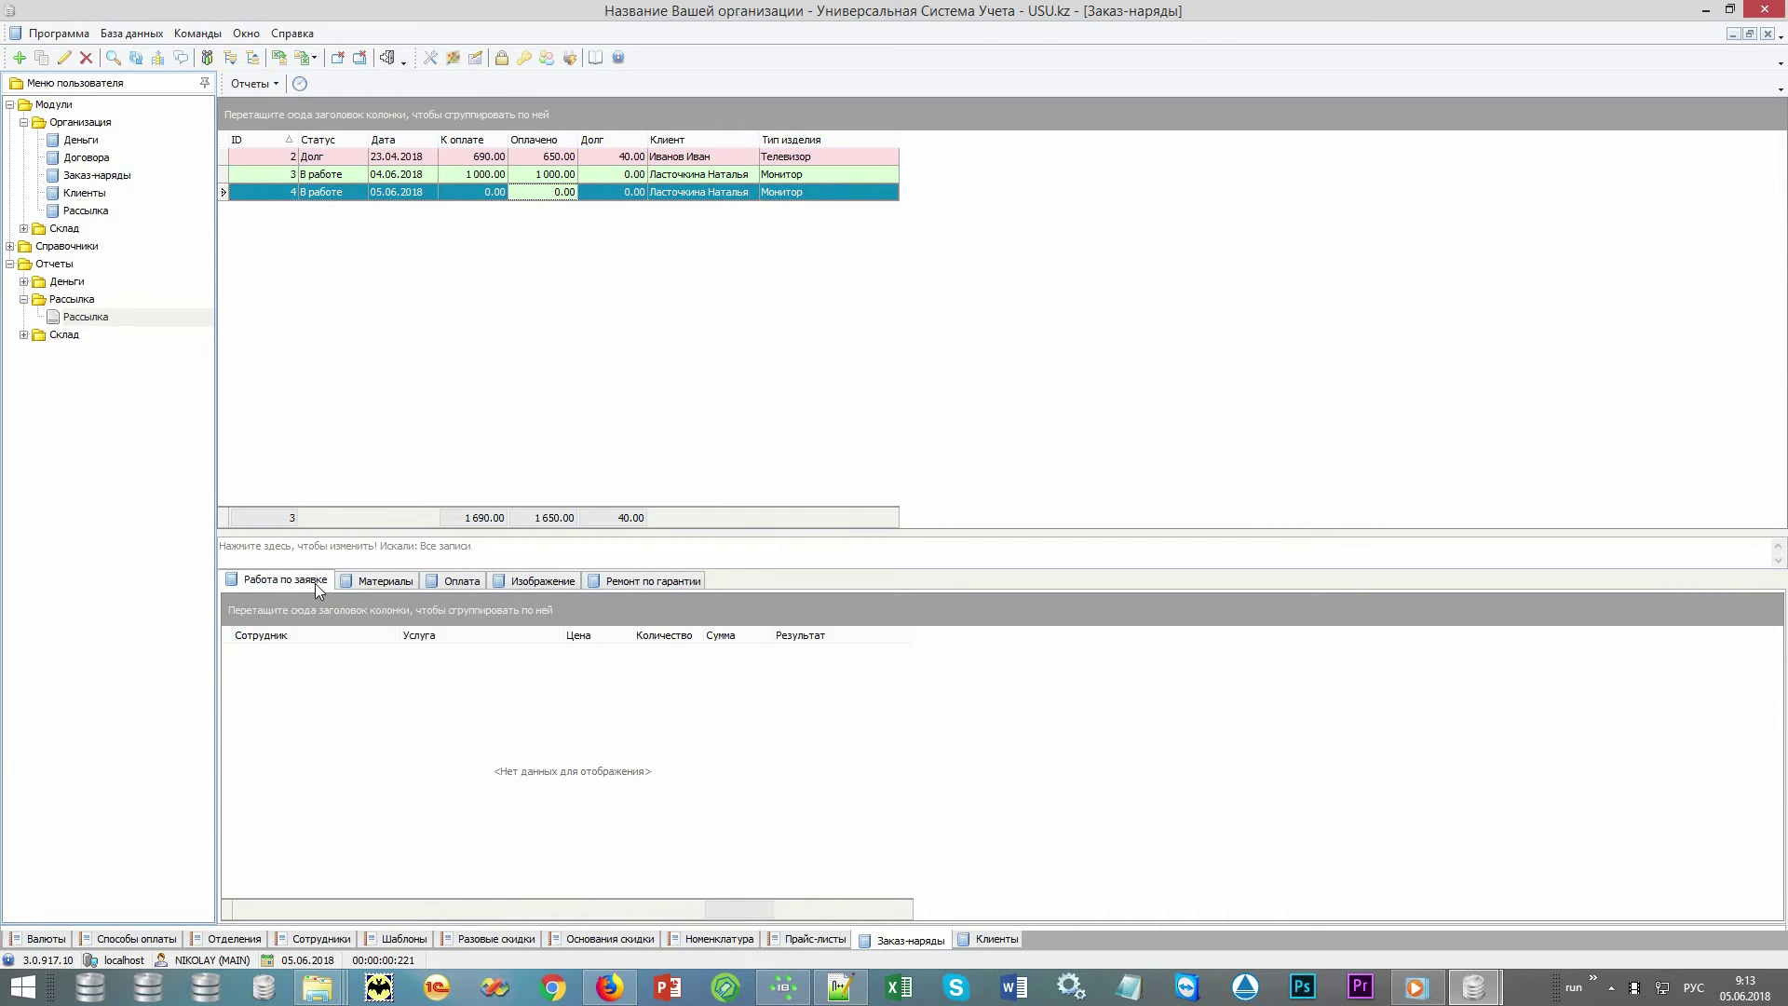
right_click(651, 784)
click(689, 468)
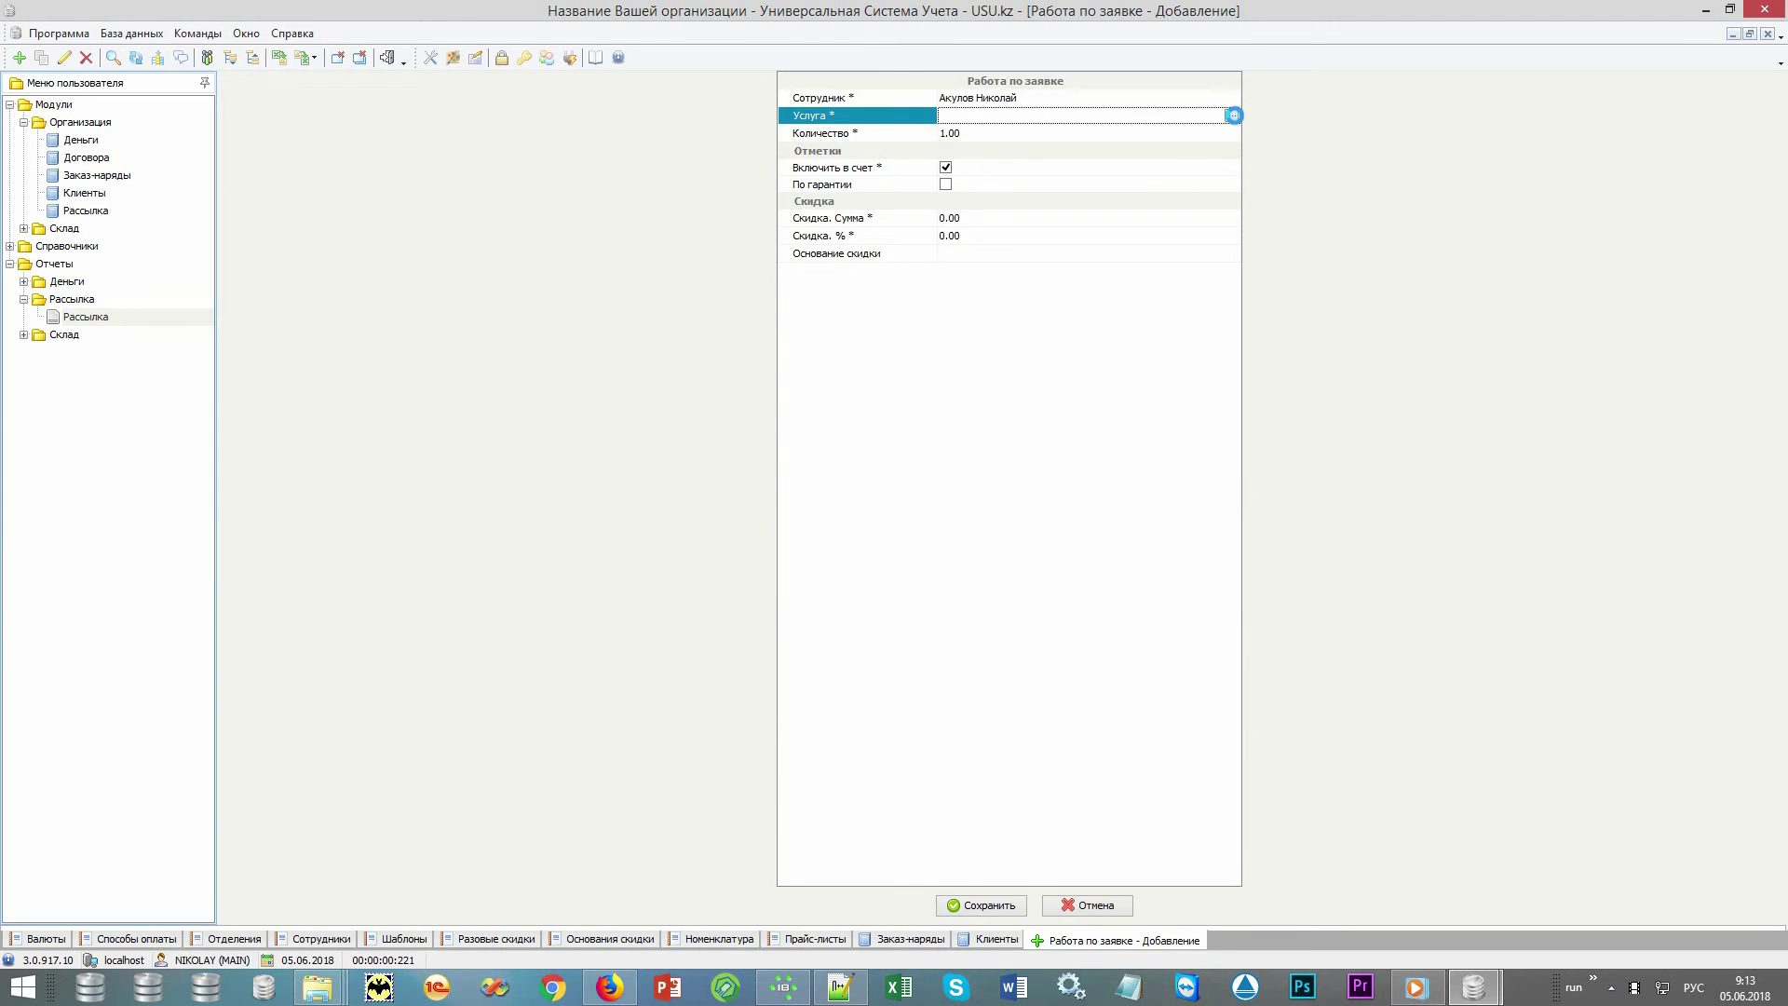
click(1232, 115)
double_click(512, 226)
key(ctrl+s)
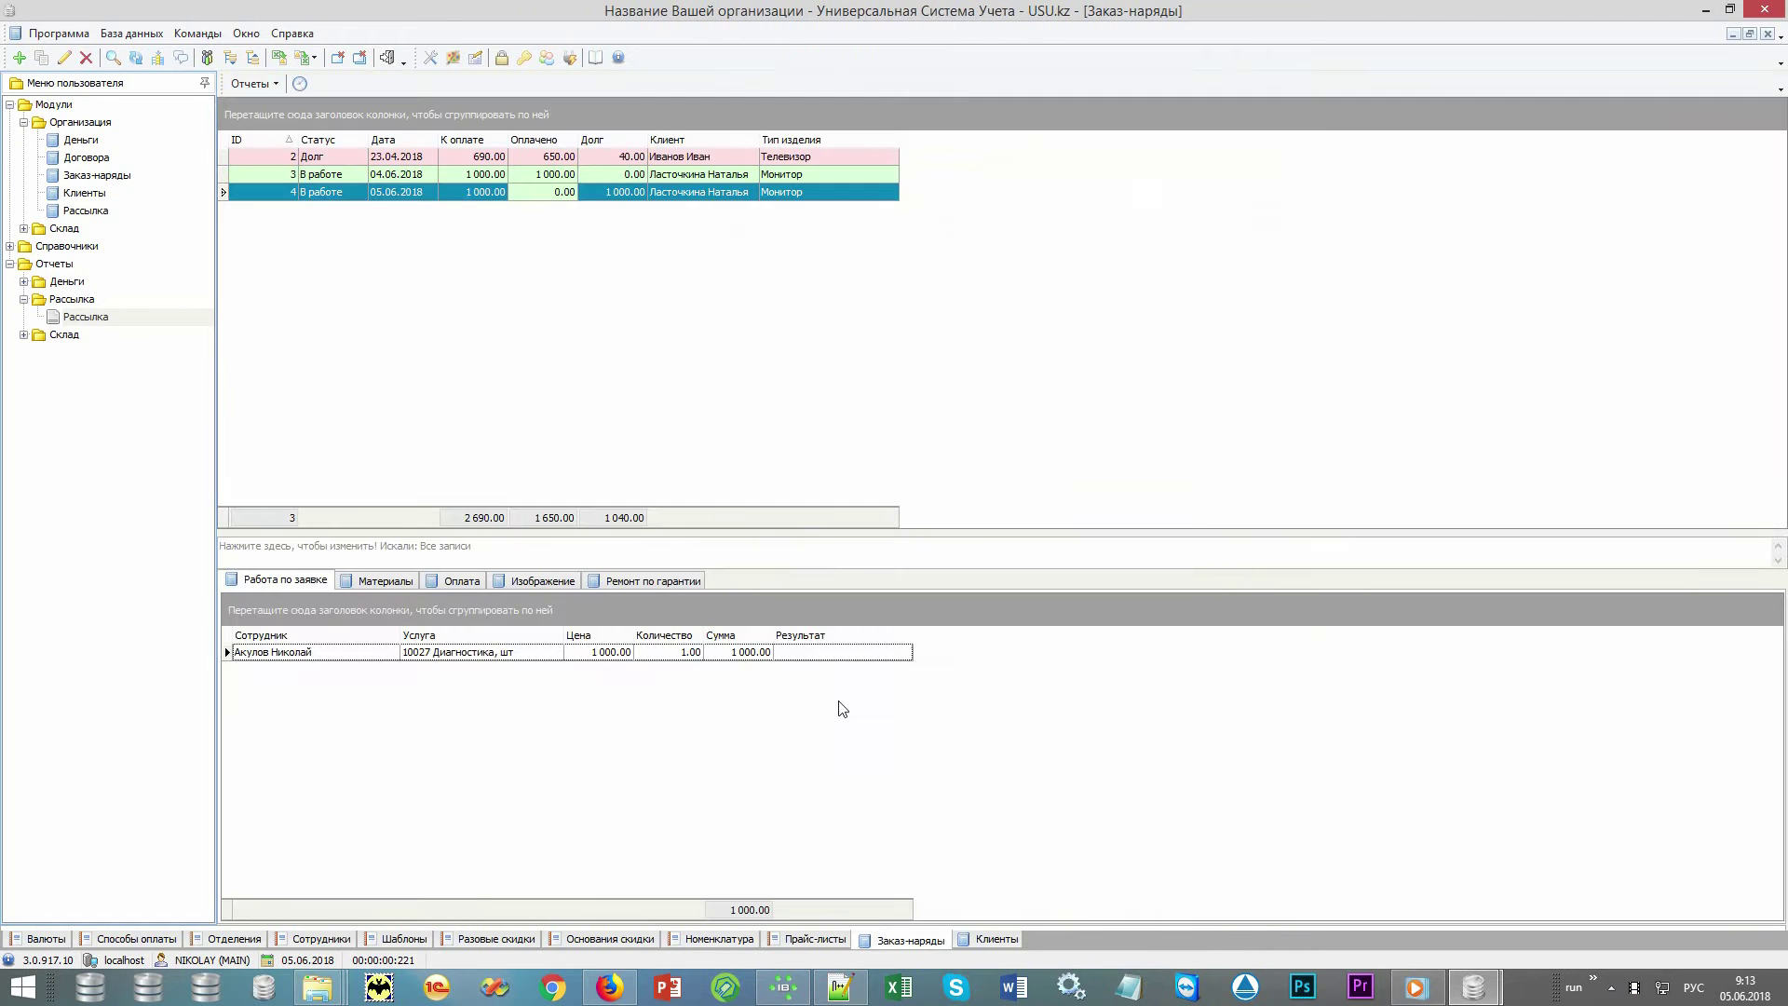
click(607, 652)
click(487, 192)
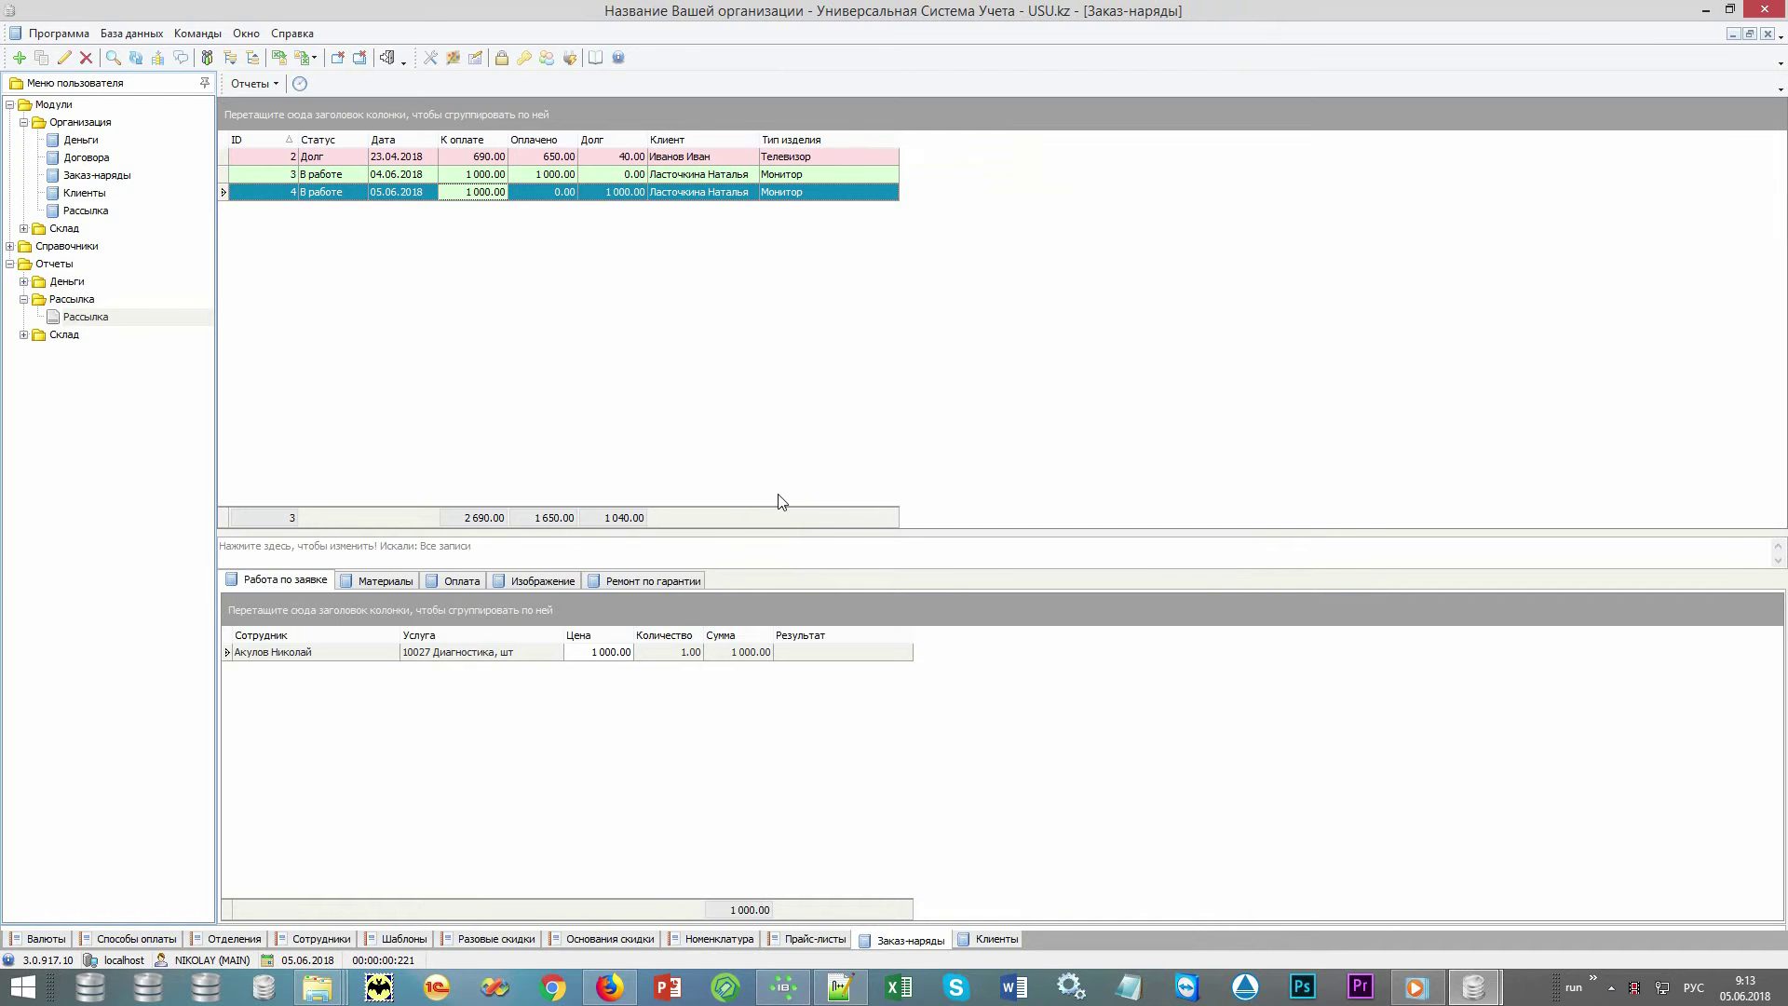
Step: Add the material 10001 Запчасть 1 to the order under Материалы with Включать в счет enabled, and save it
click(675, 579)
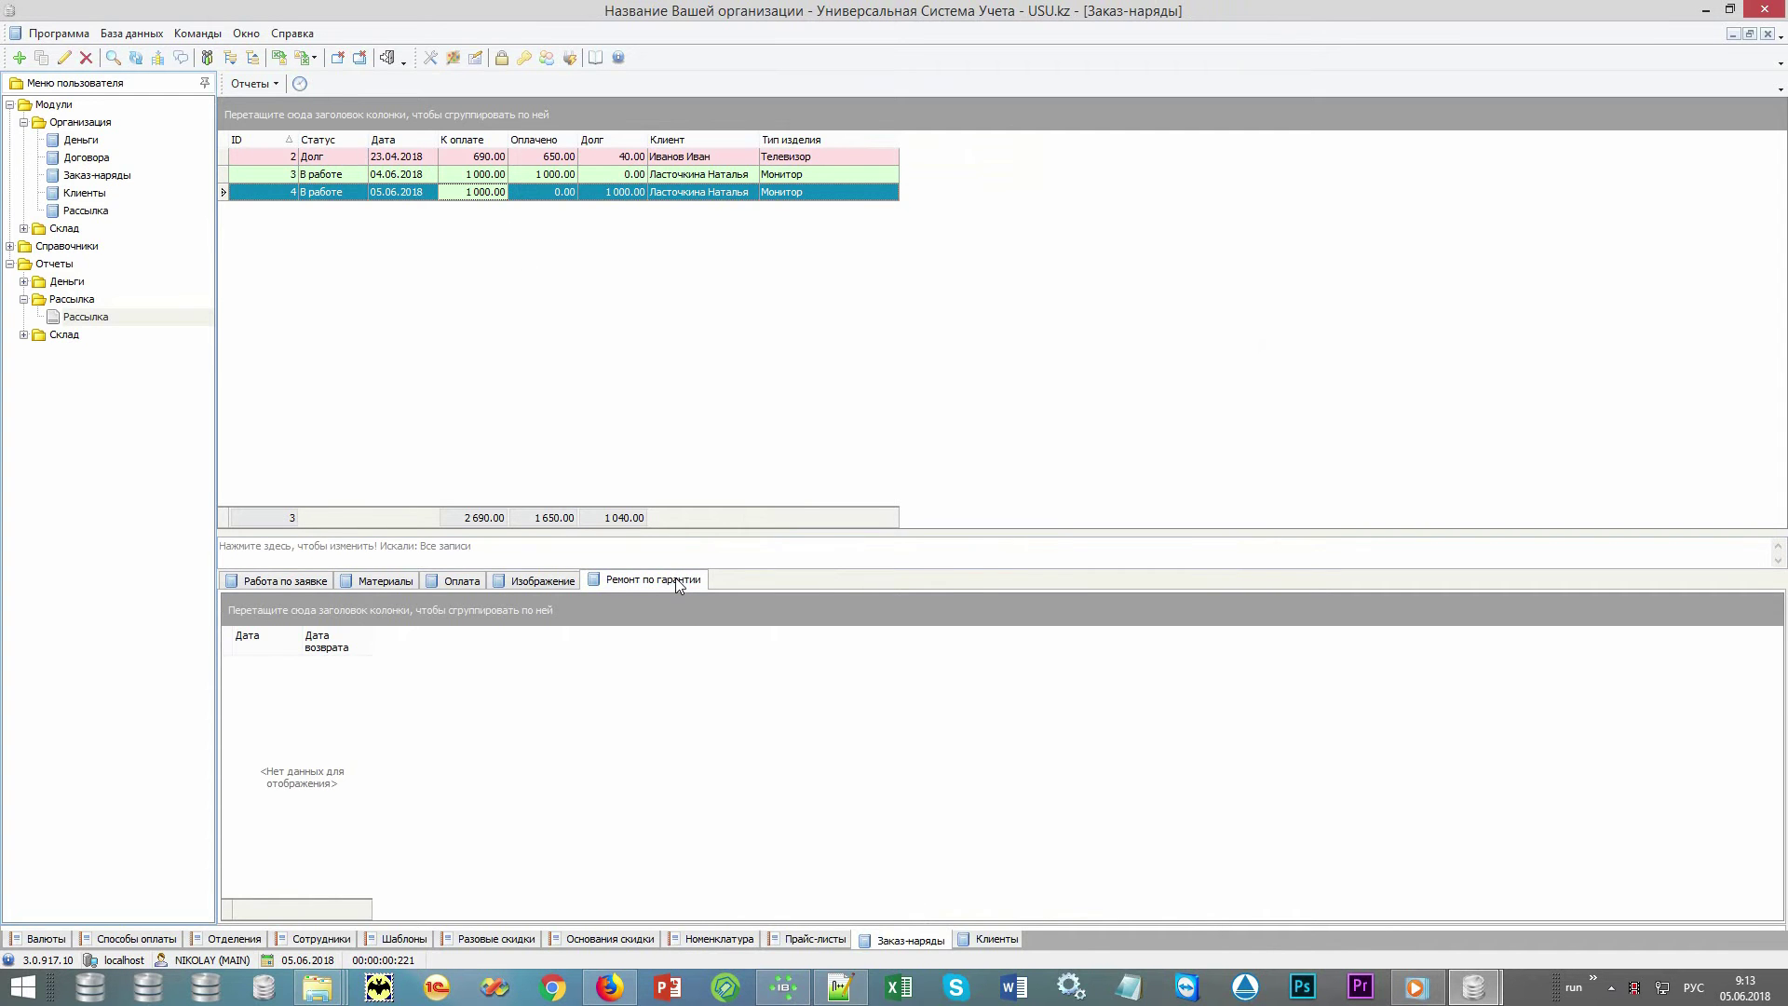
click(372, 581)
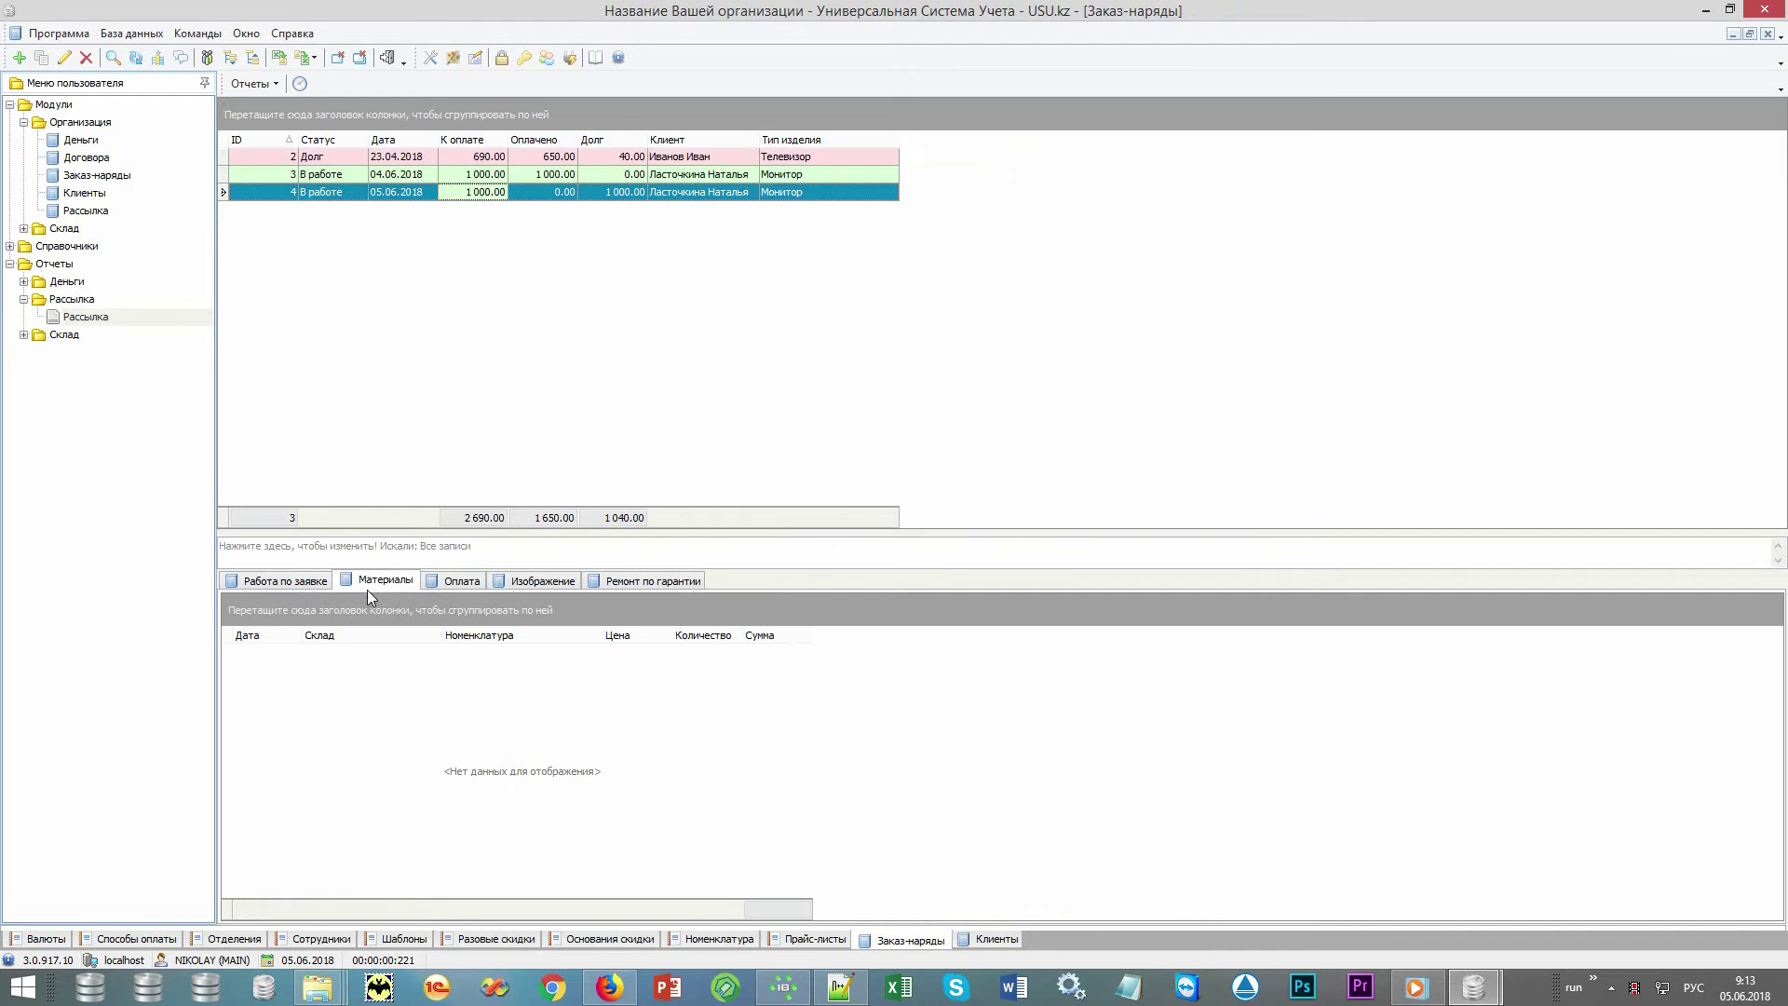
right_click(618, 771)
click(693, 478)
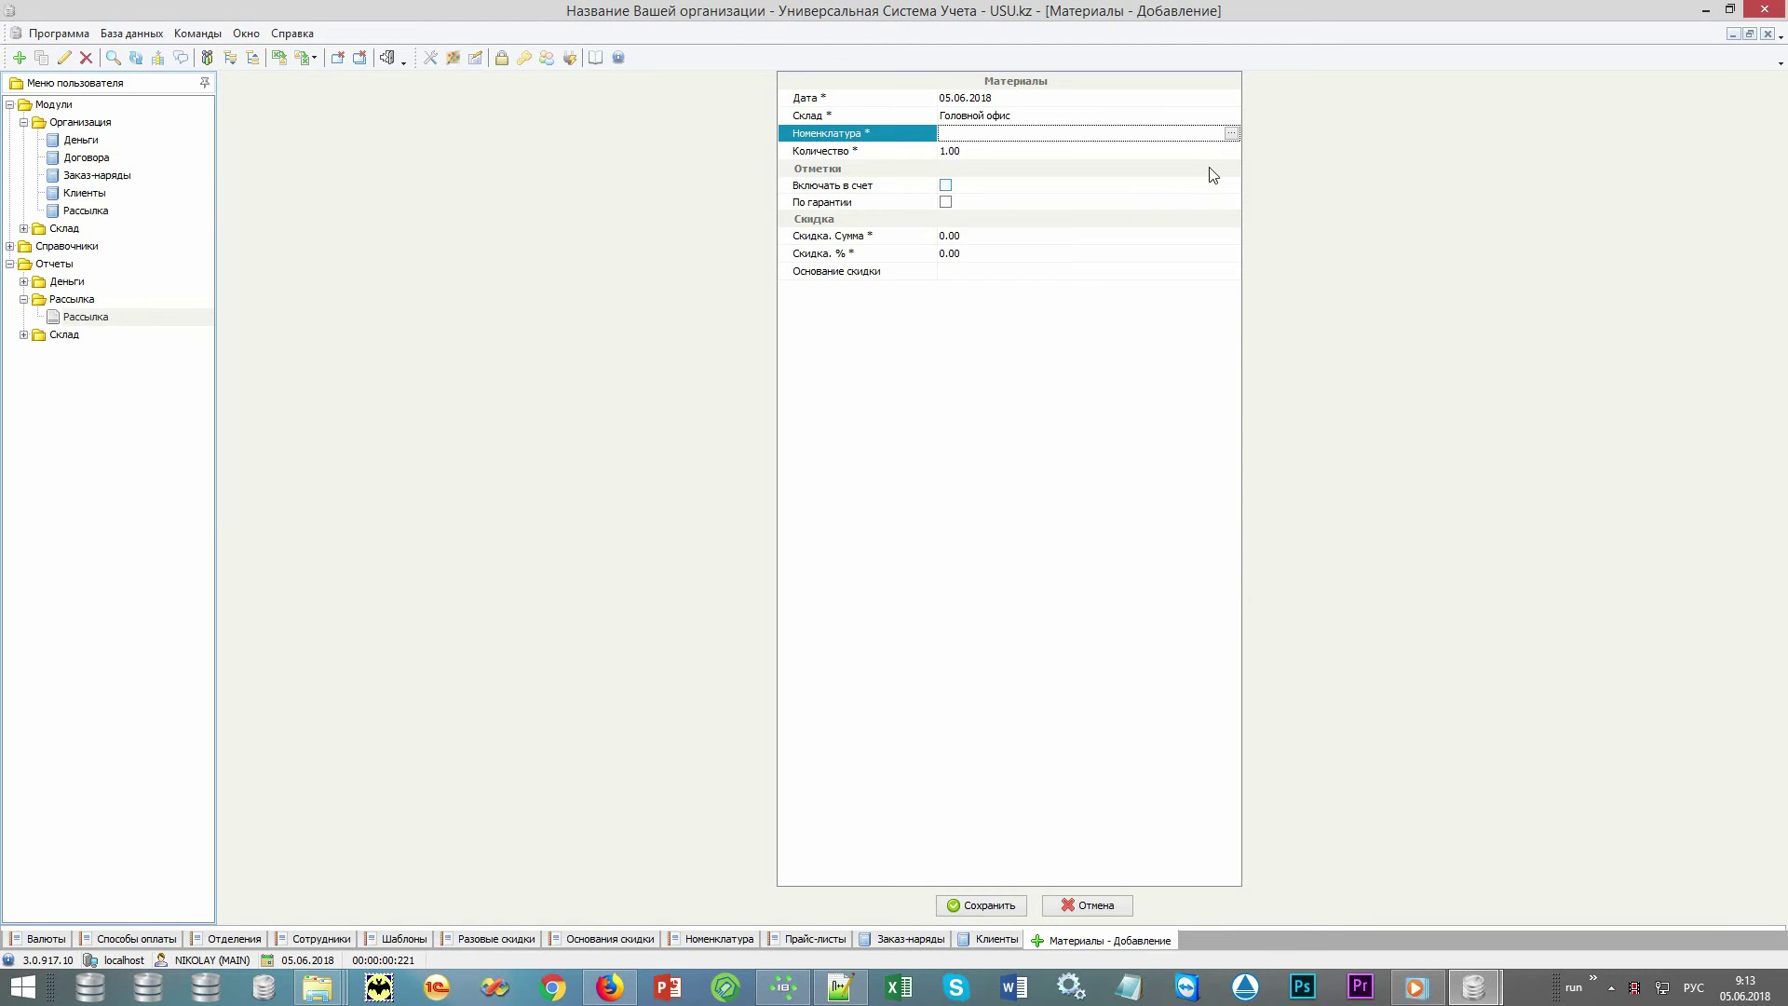
click(1236, 138)
double_click(550, 177)
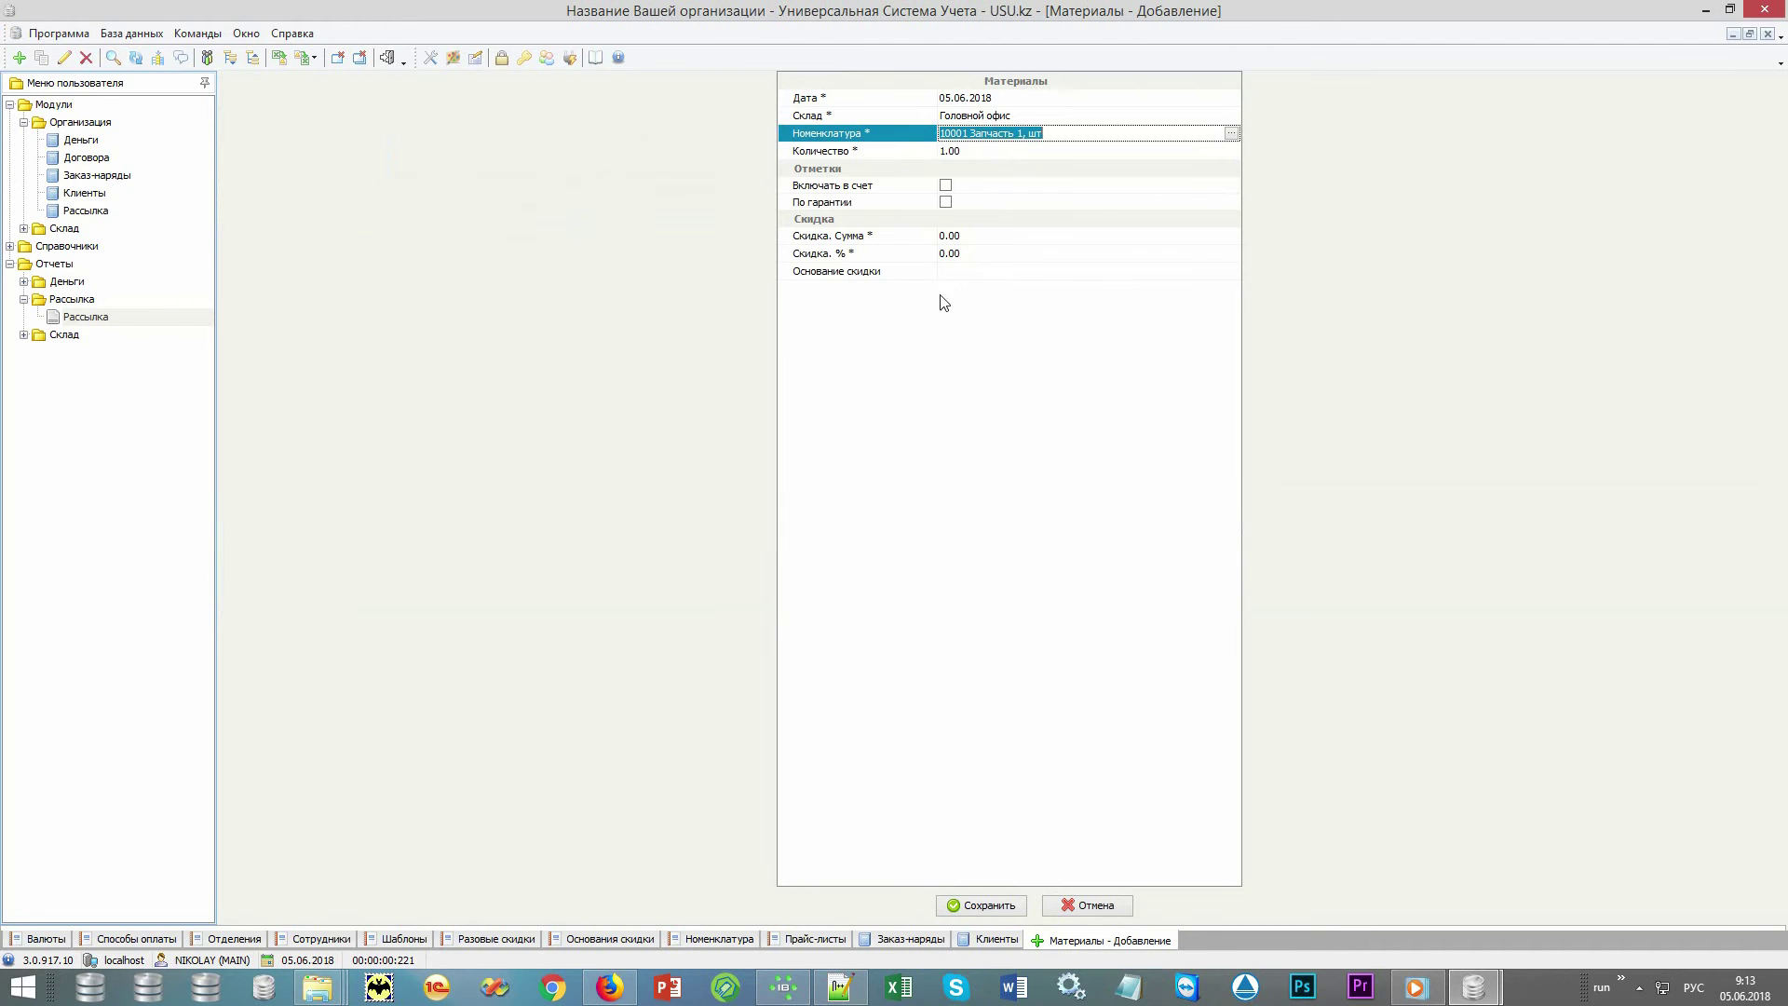
click(952, 153)
click(945, 186)
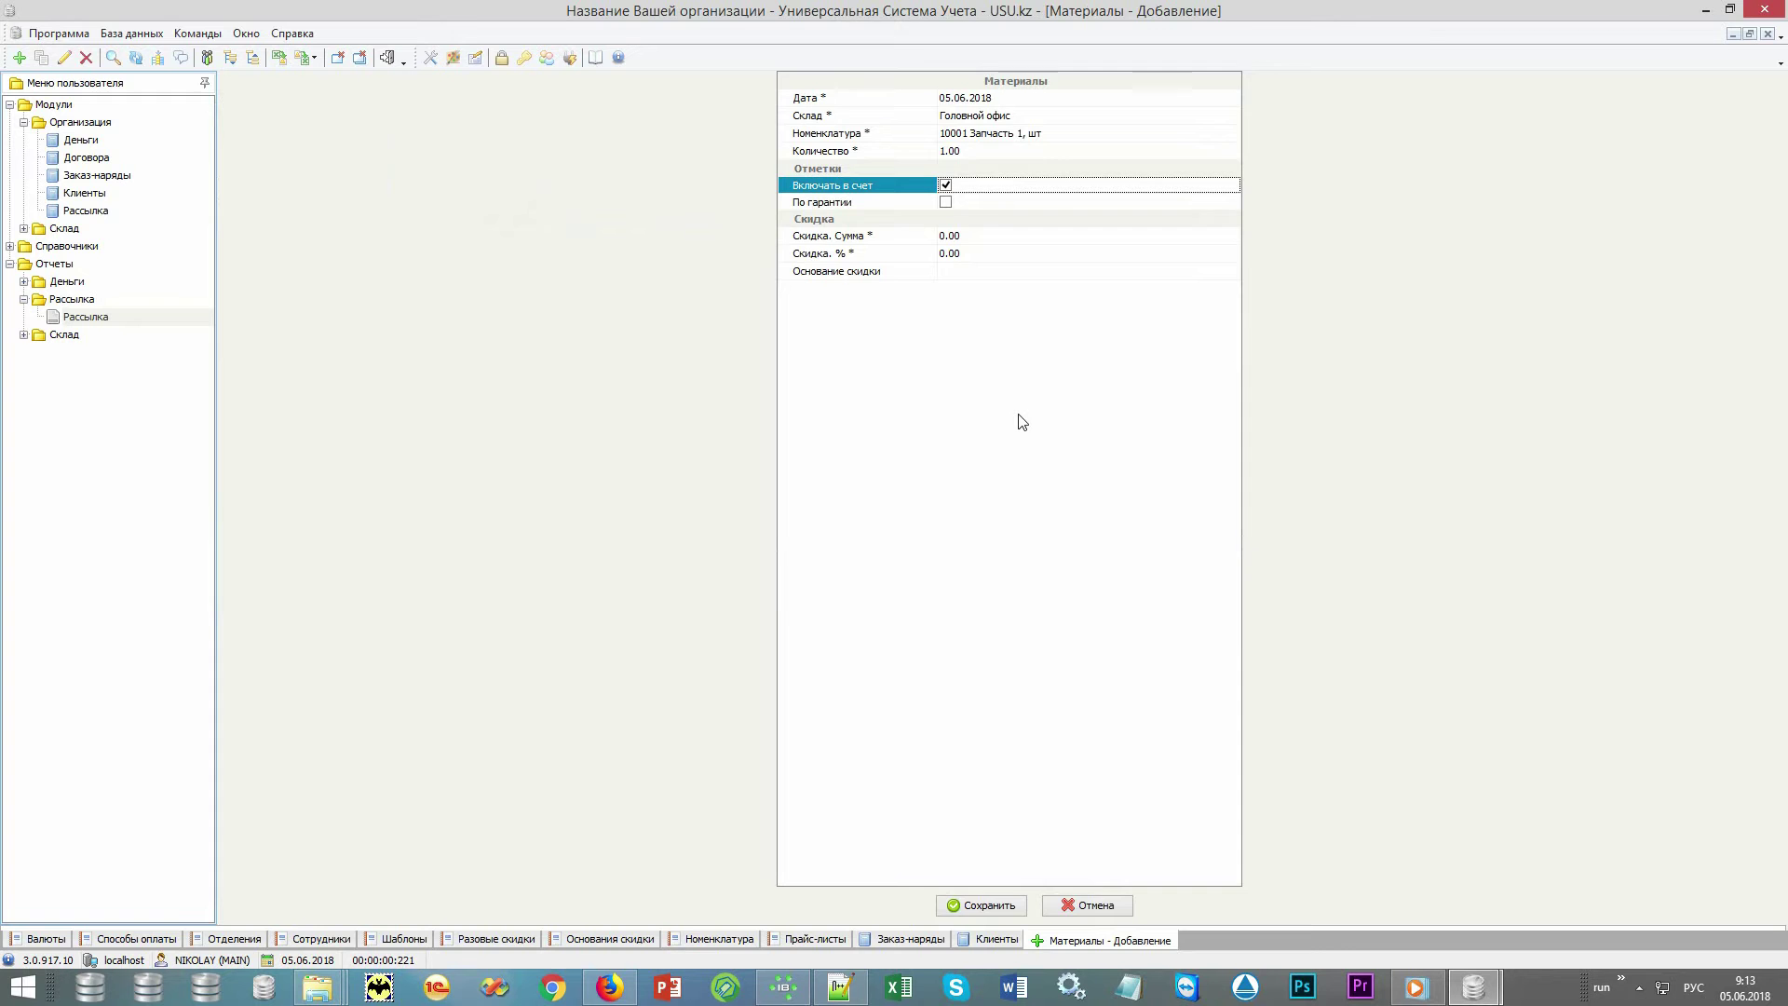
key(ctrl+s)
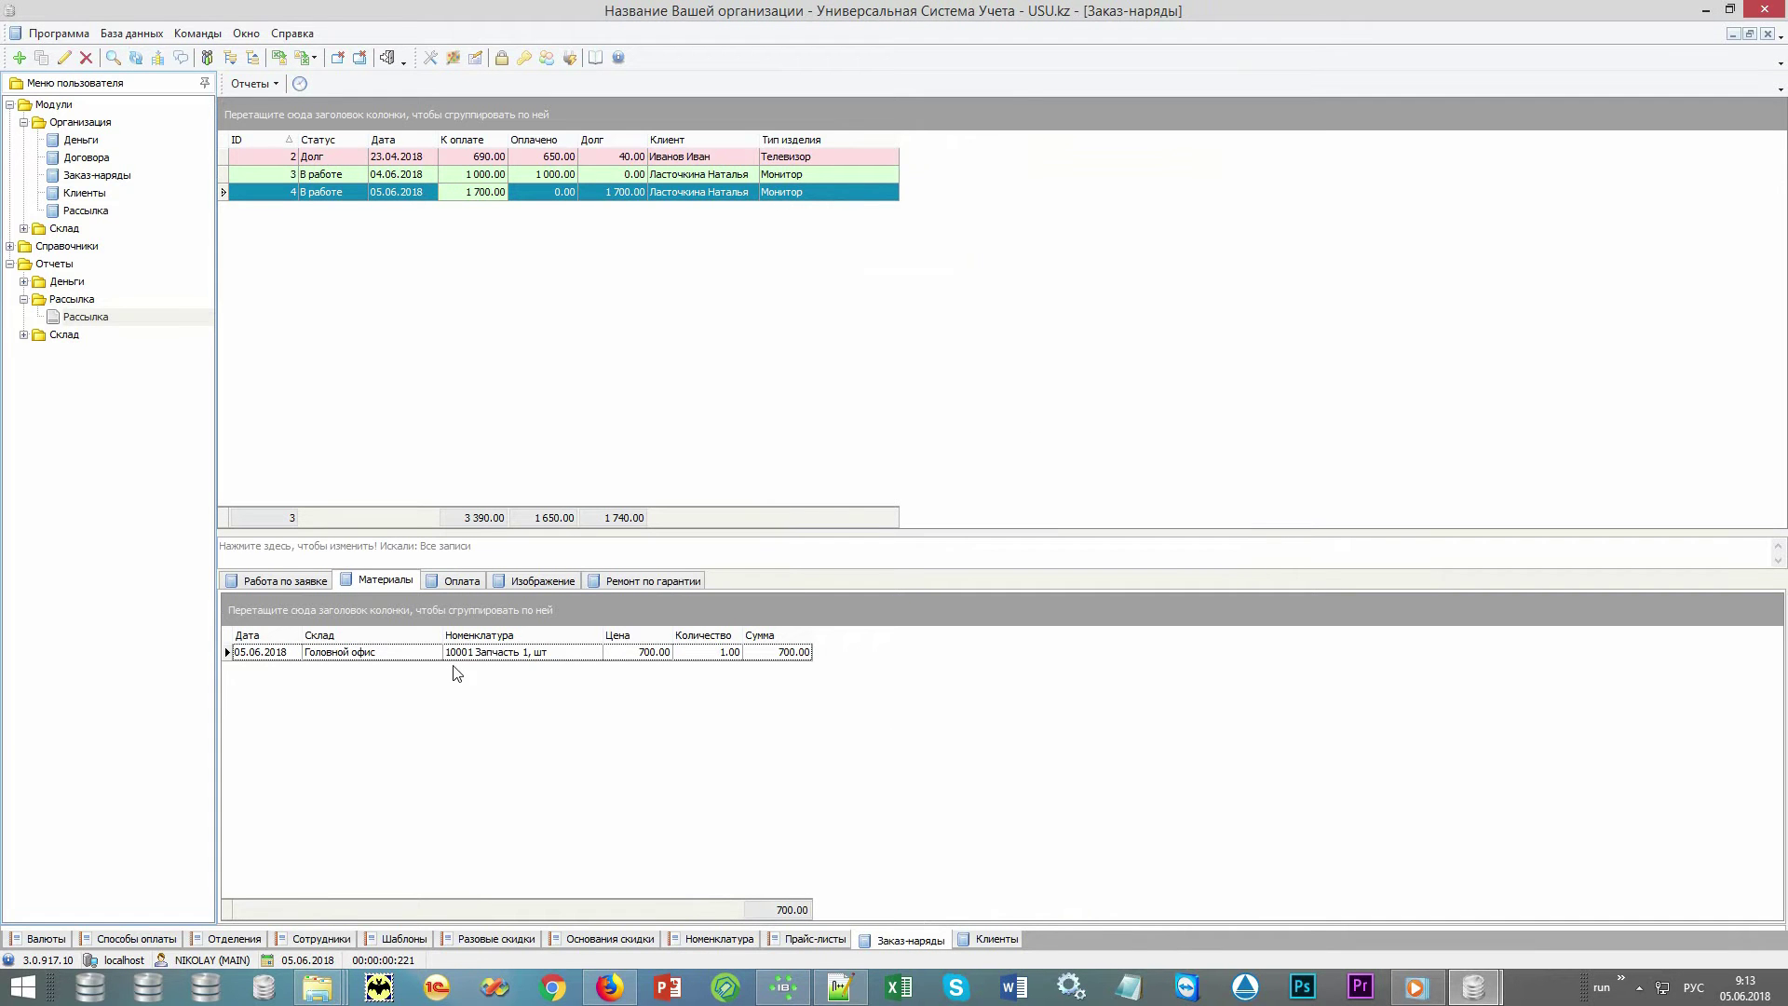
Step: Record a payment of 1 700.00 through Касса for the order under Оплата and check its Оплачено and Долг amounts
click(617, 192)
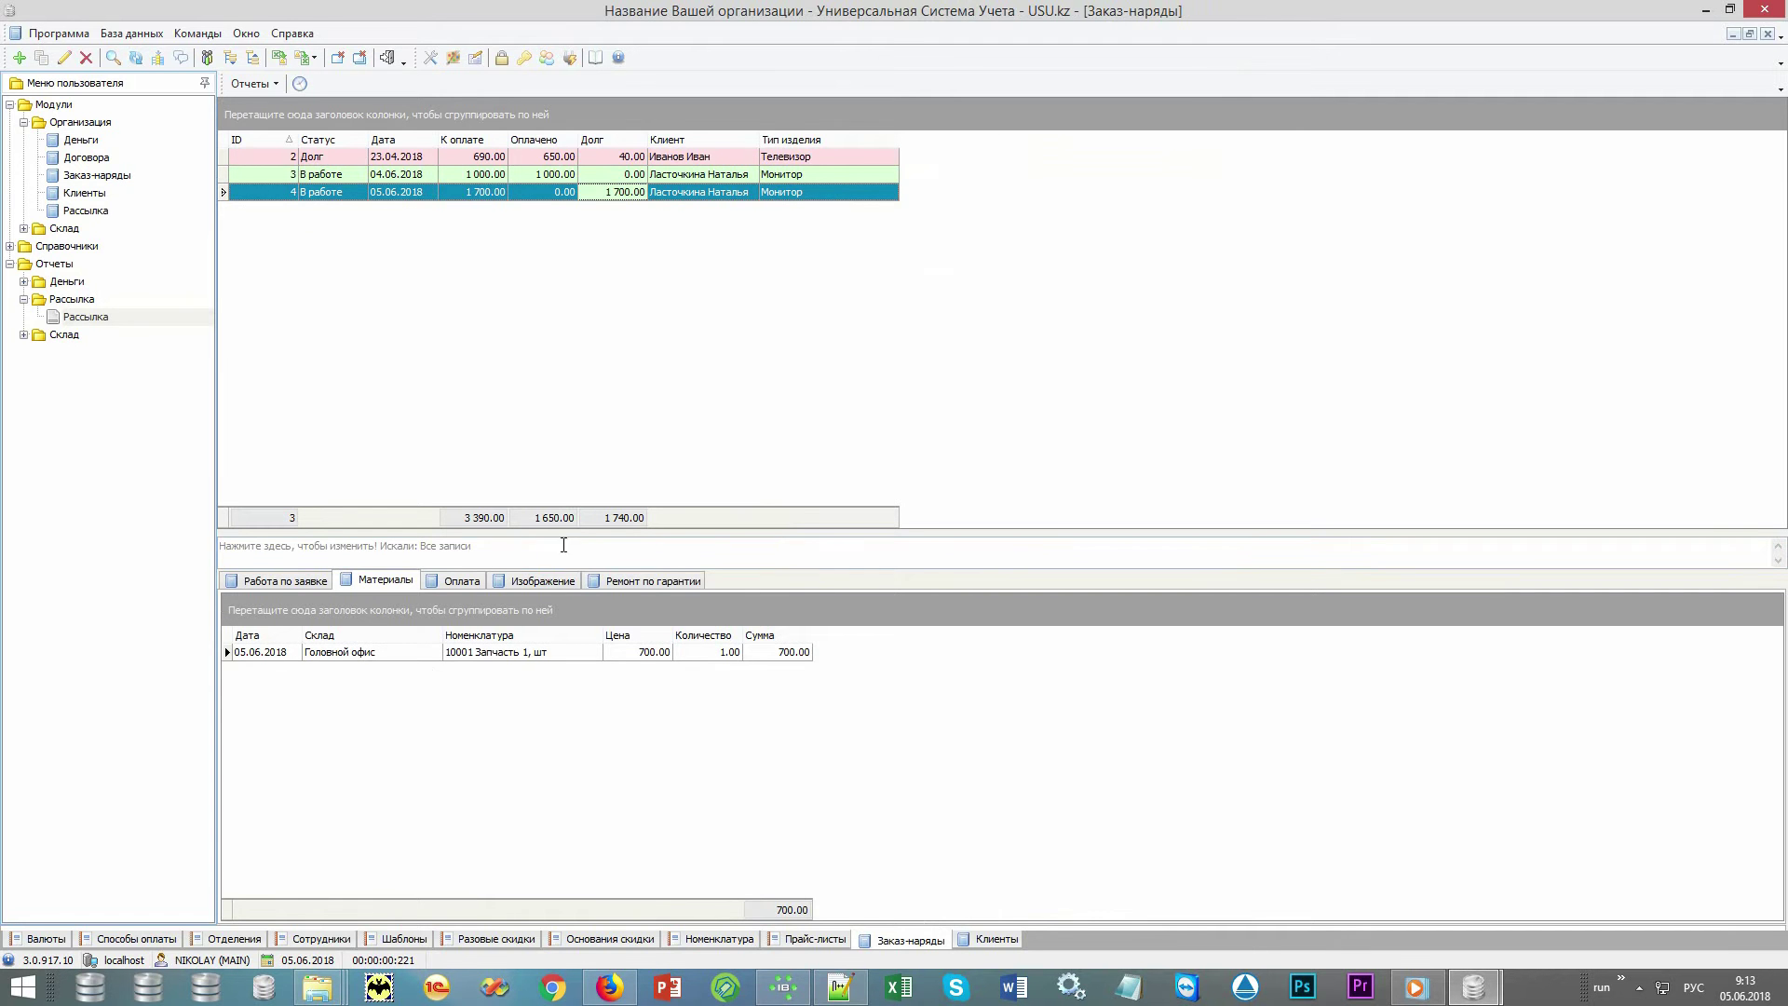
click(564, 582)
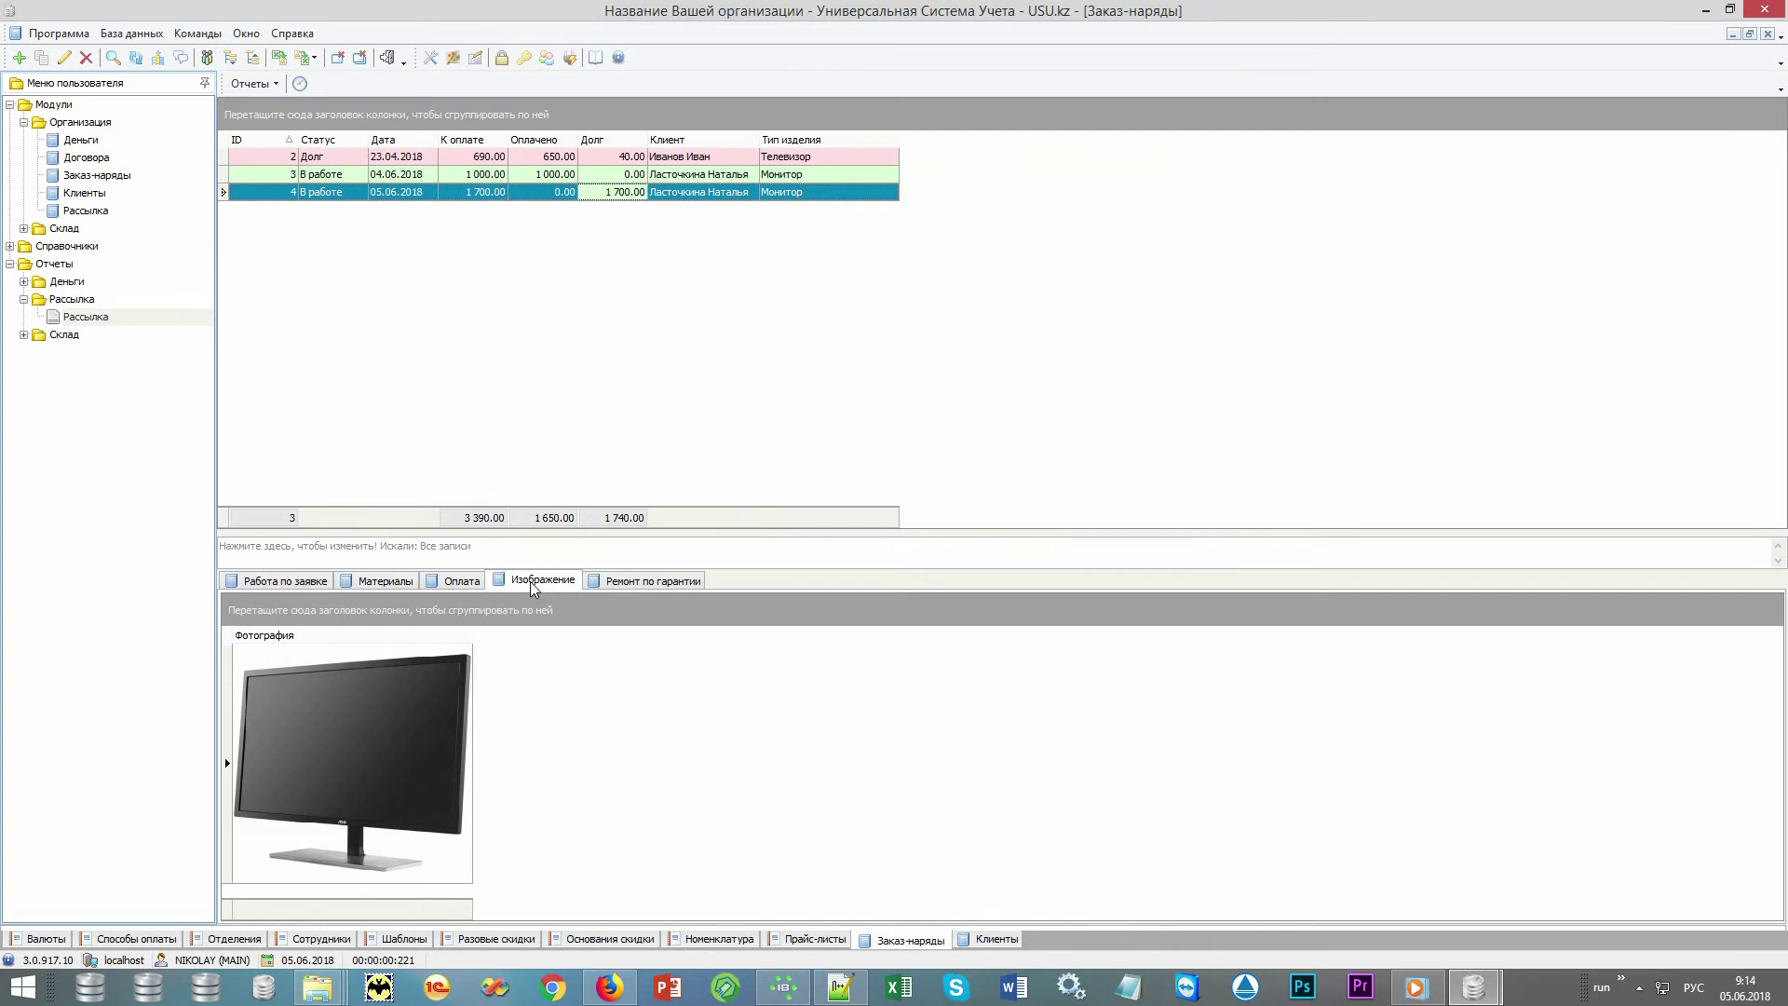
click(471, 585)
right_click(680, 803)
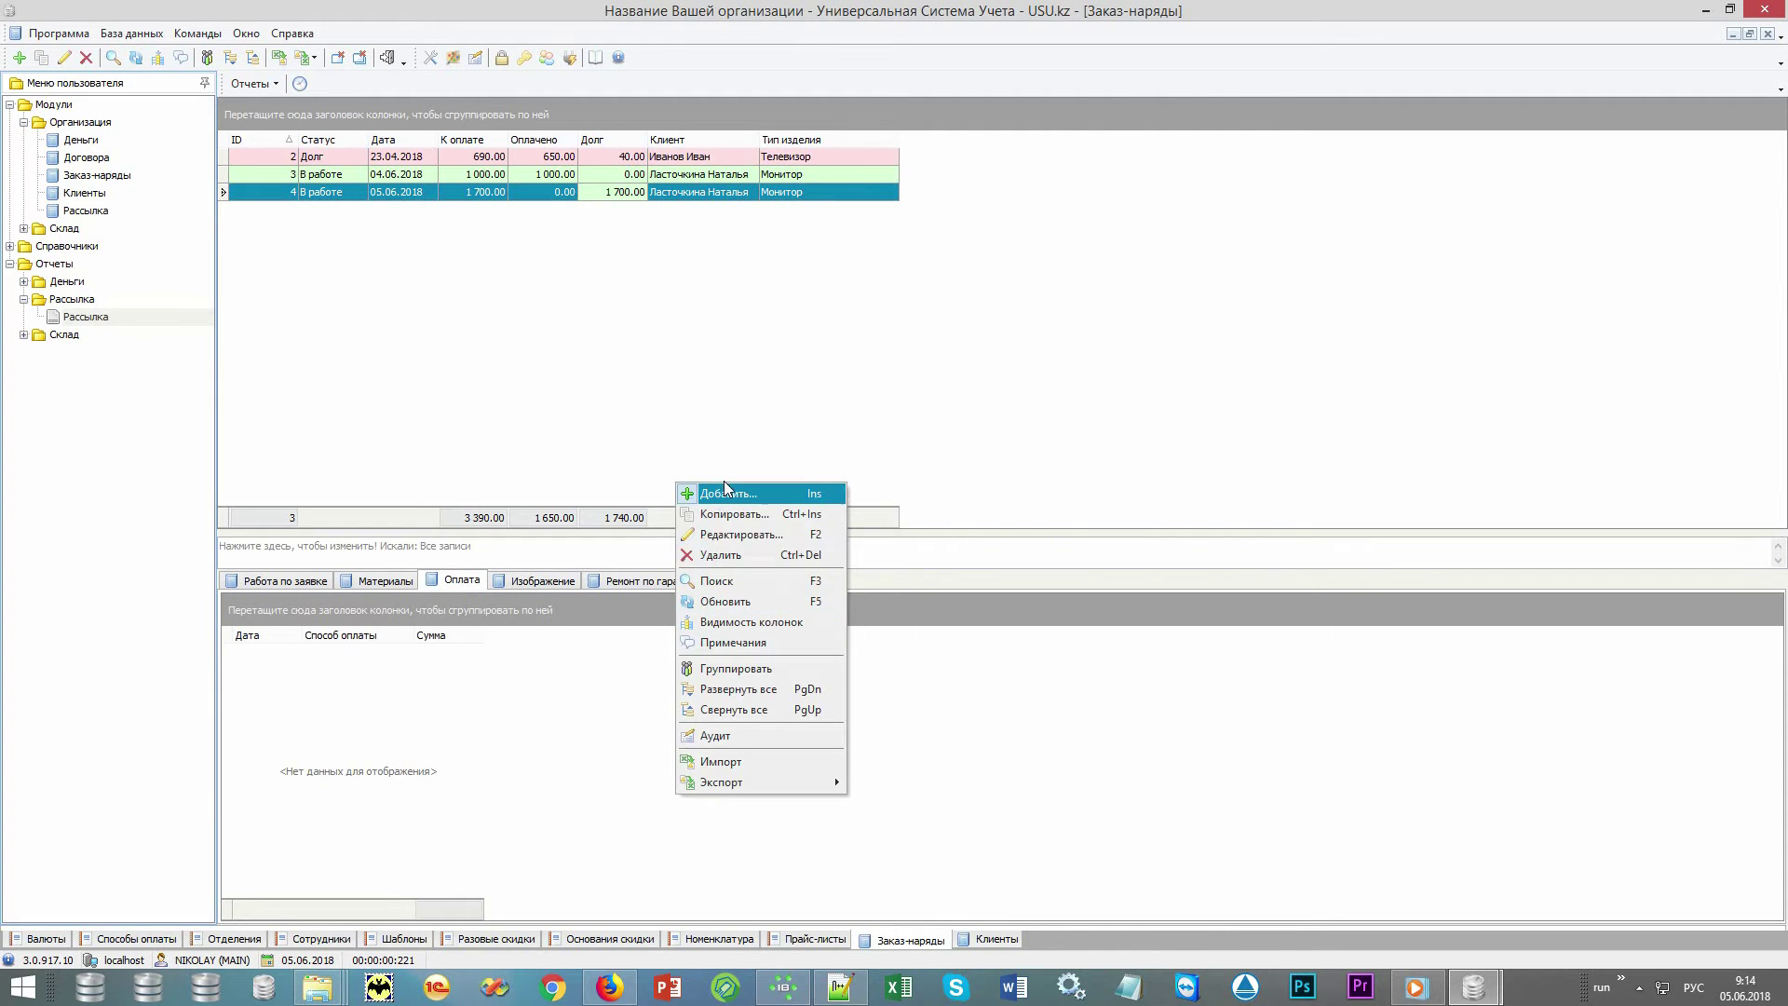
click(725, 491)
key(Return)
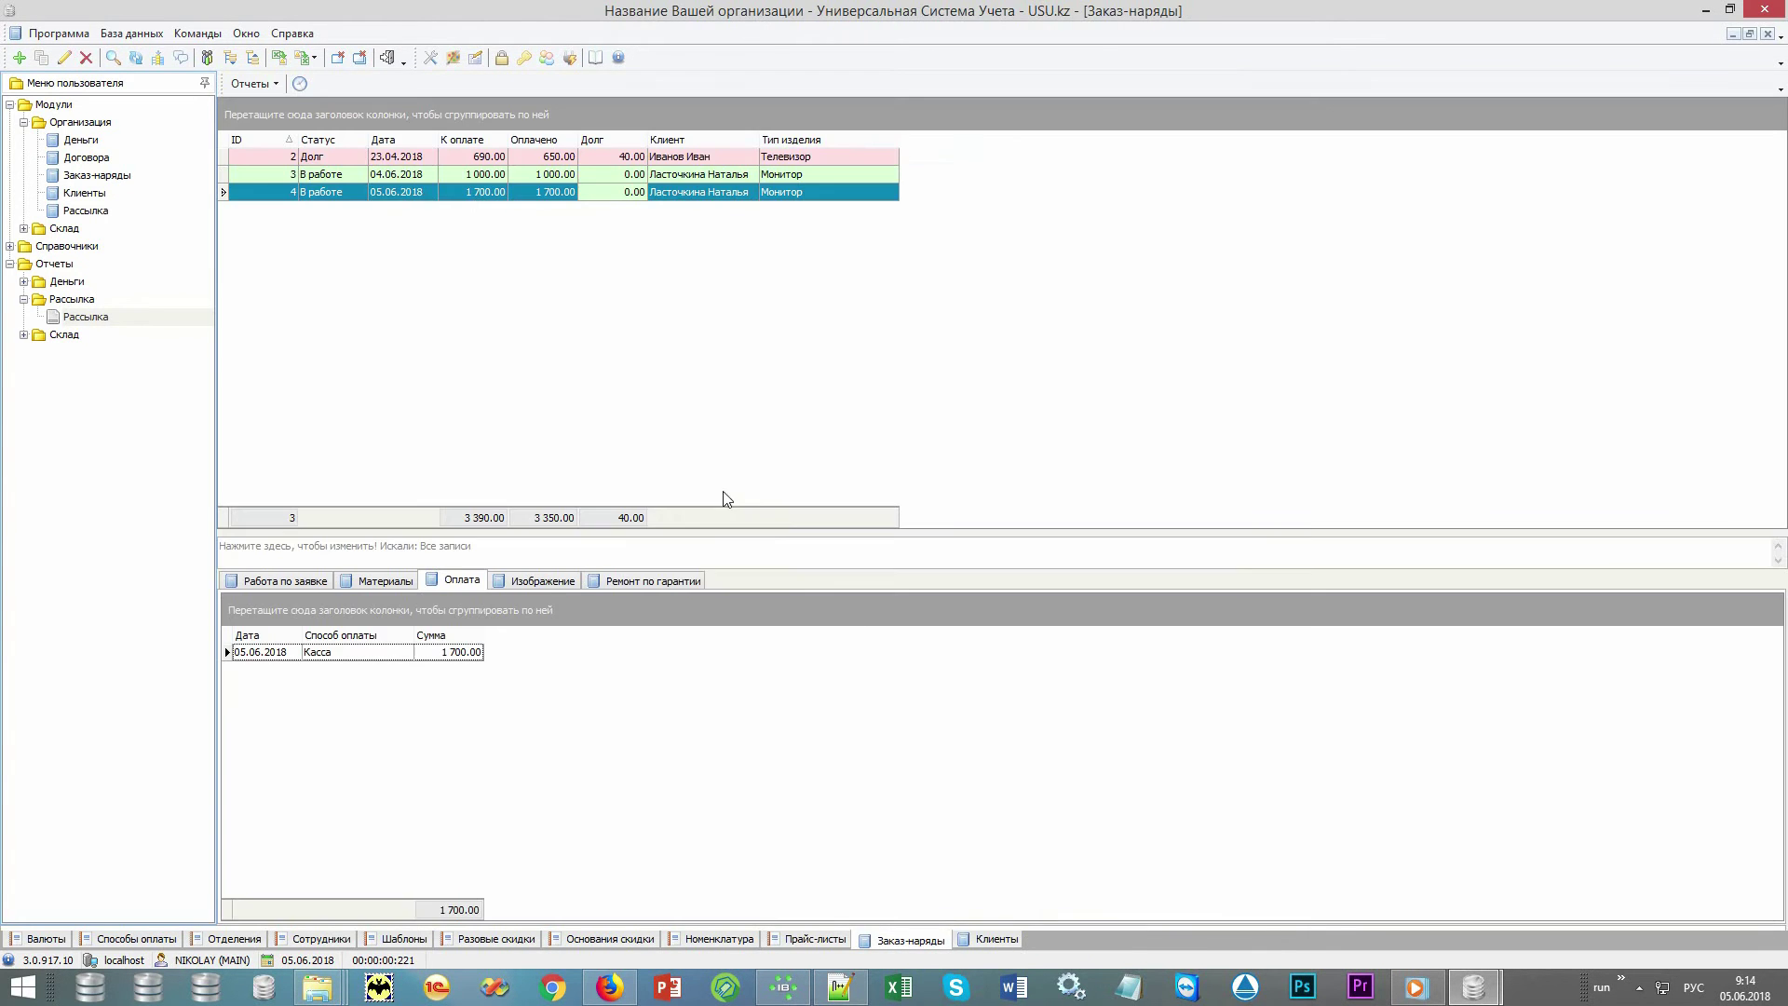
click(545, 198)
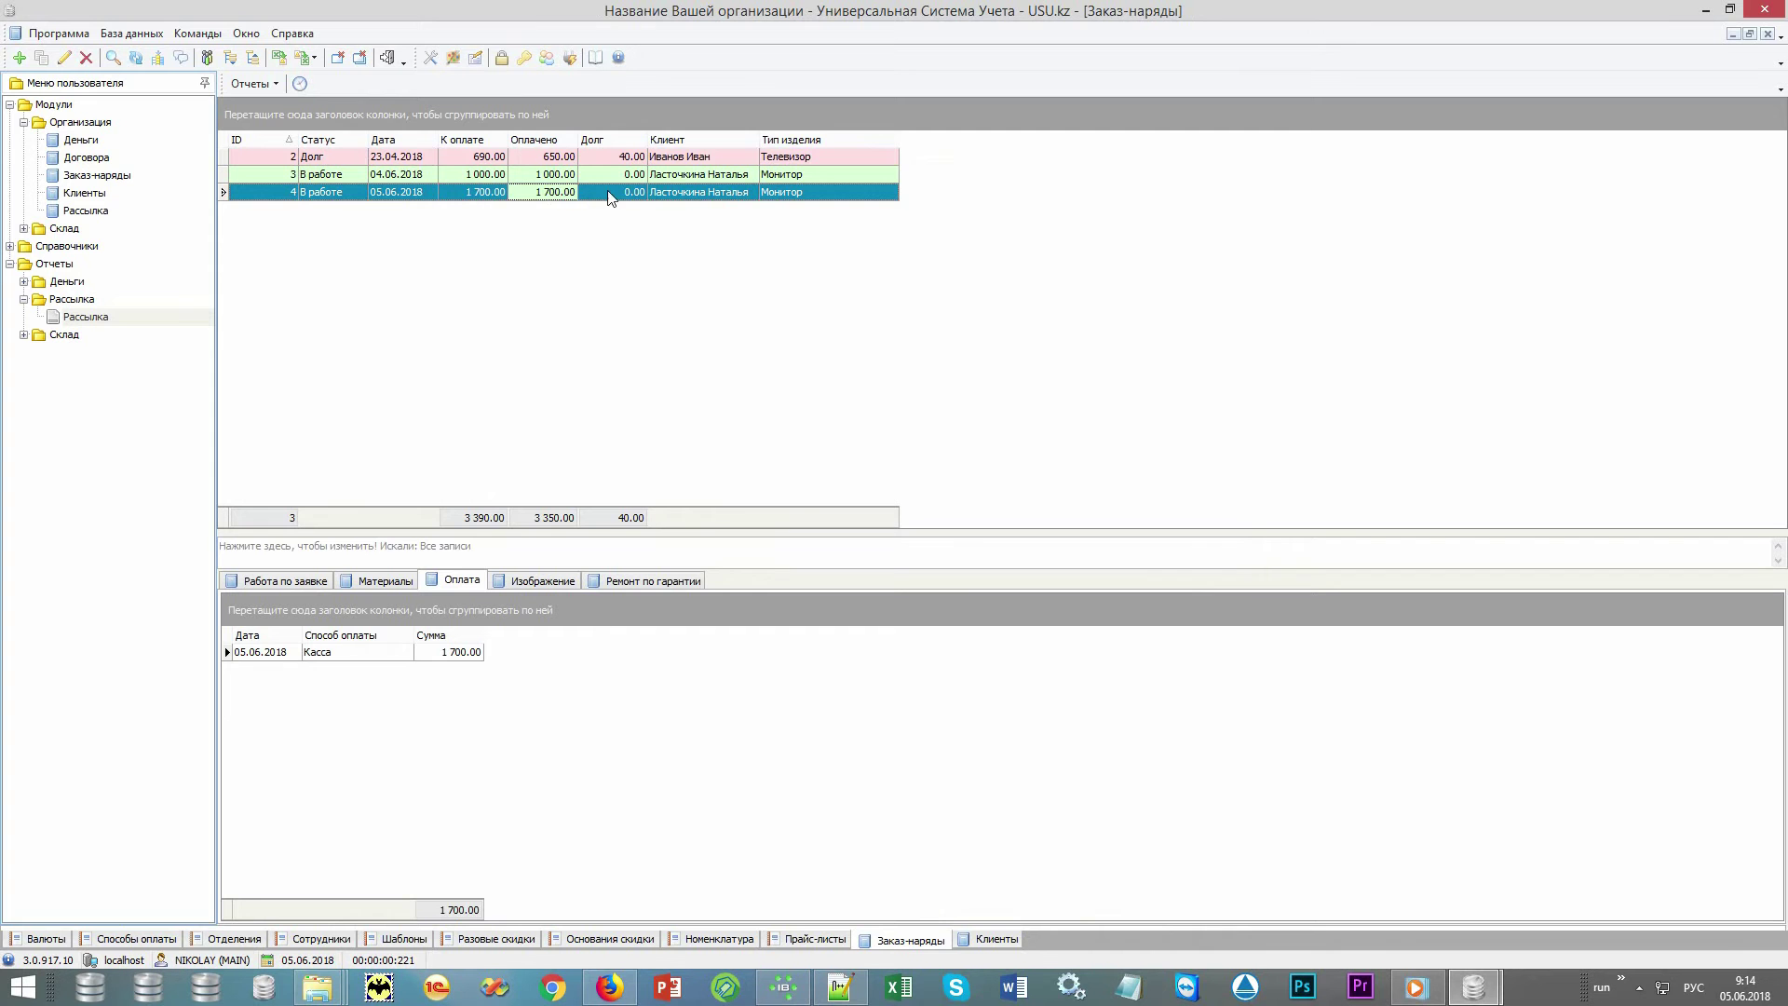
key(Right)
Step: Mark the order as Готово к выдаче and Документы закрылись, fill in Дата/время возврата, and save it
double_click(629, 203)
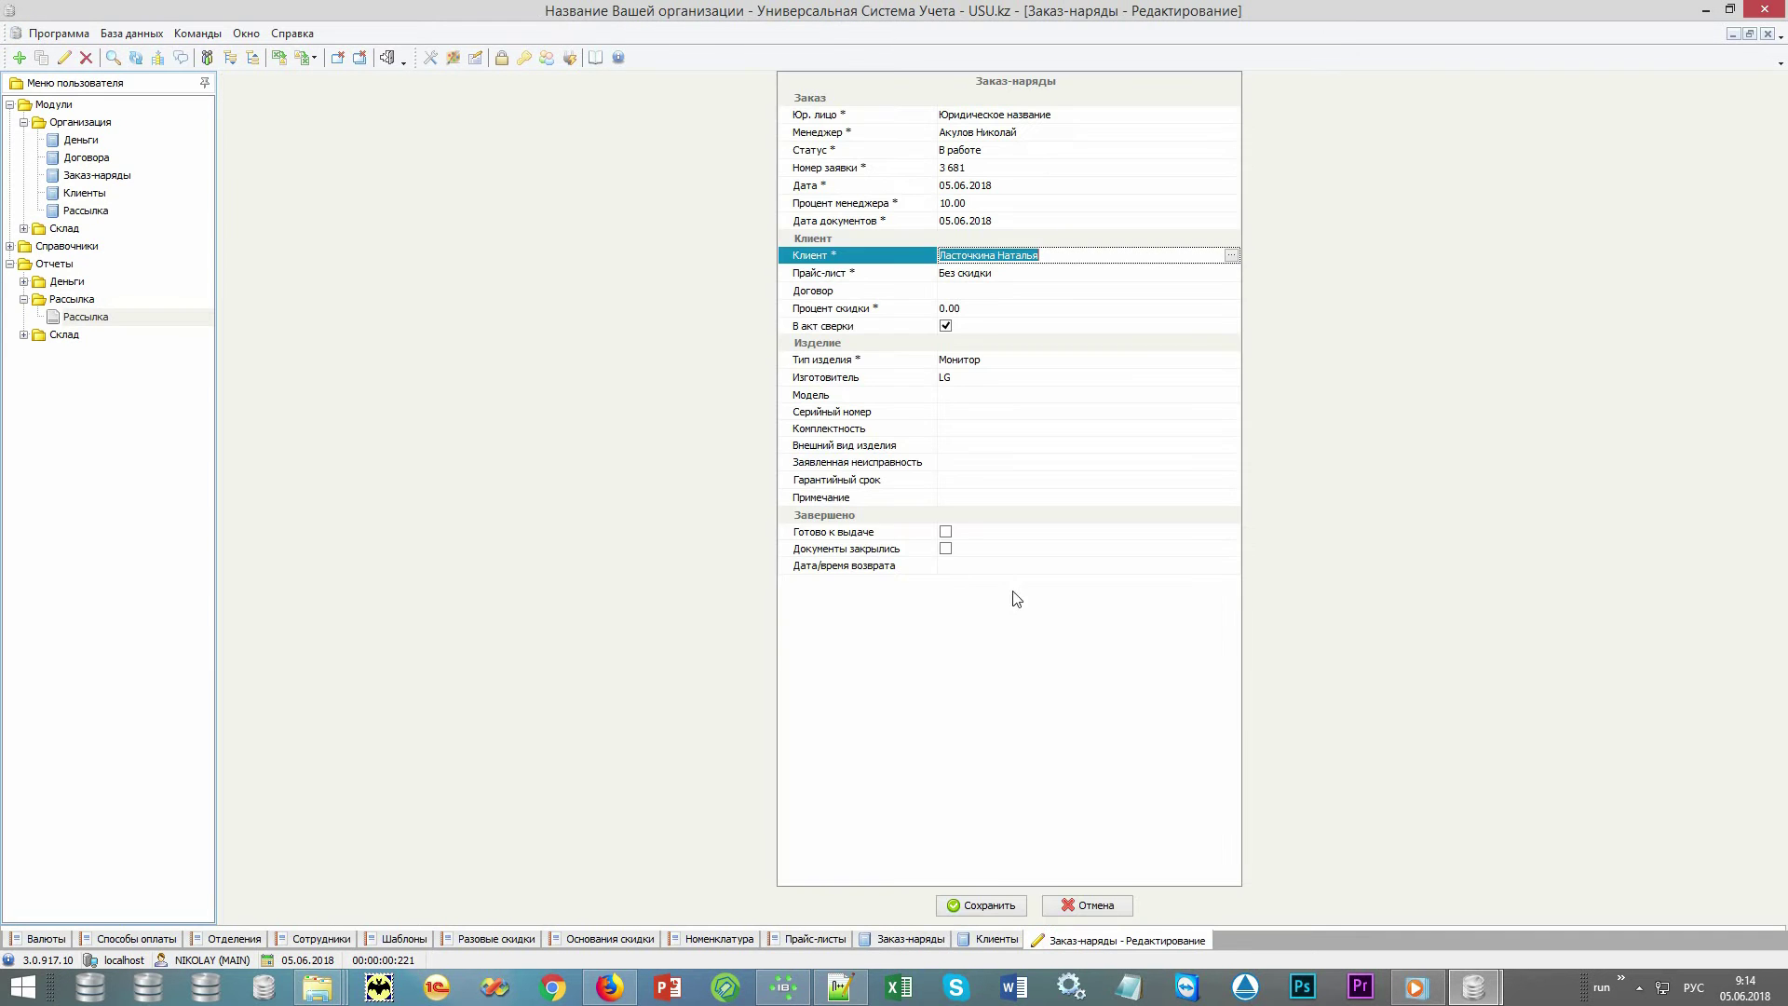
click(945, 531)
click(945, 549)
click(978, 570)
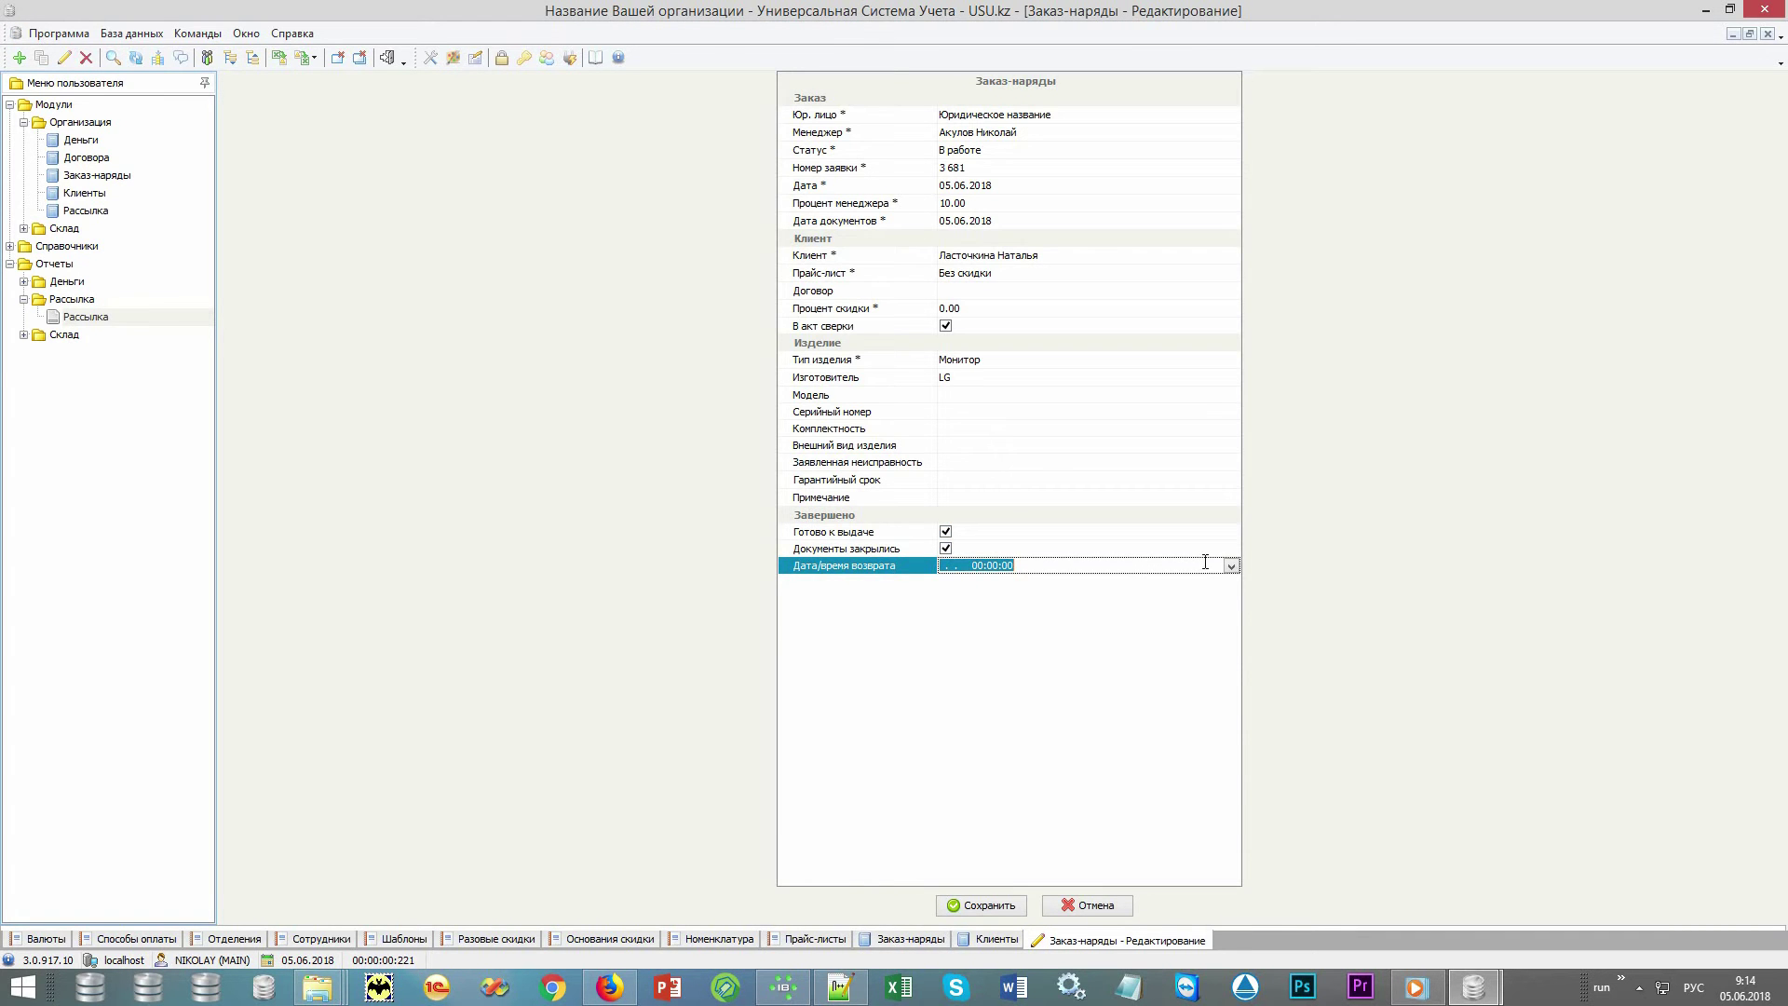
click(1231, 565)
click(981, 730)
click(1009, 909)
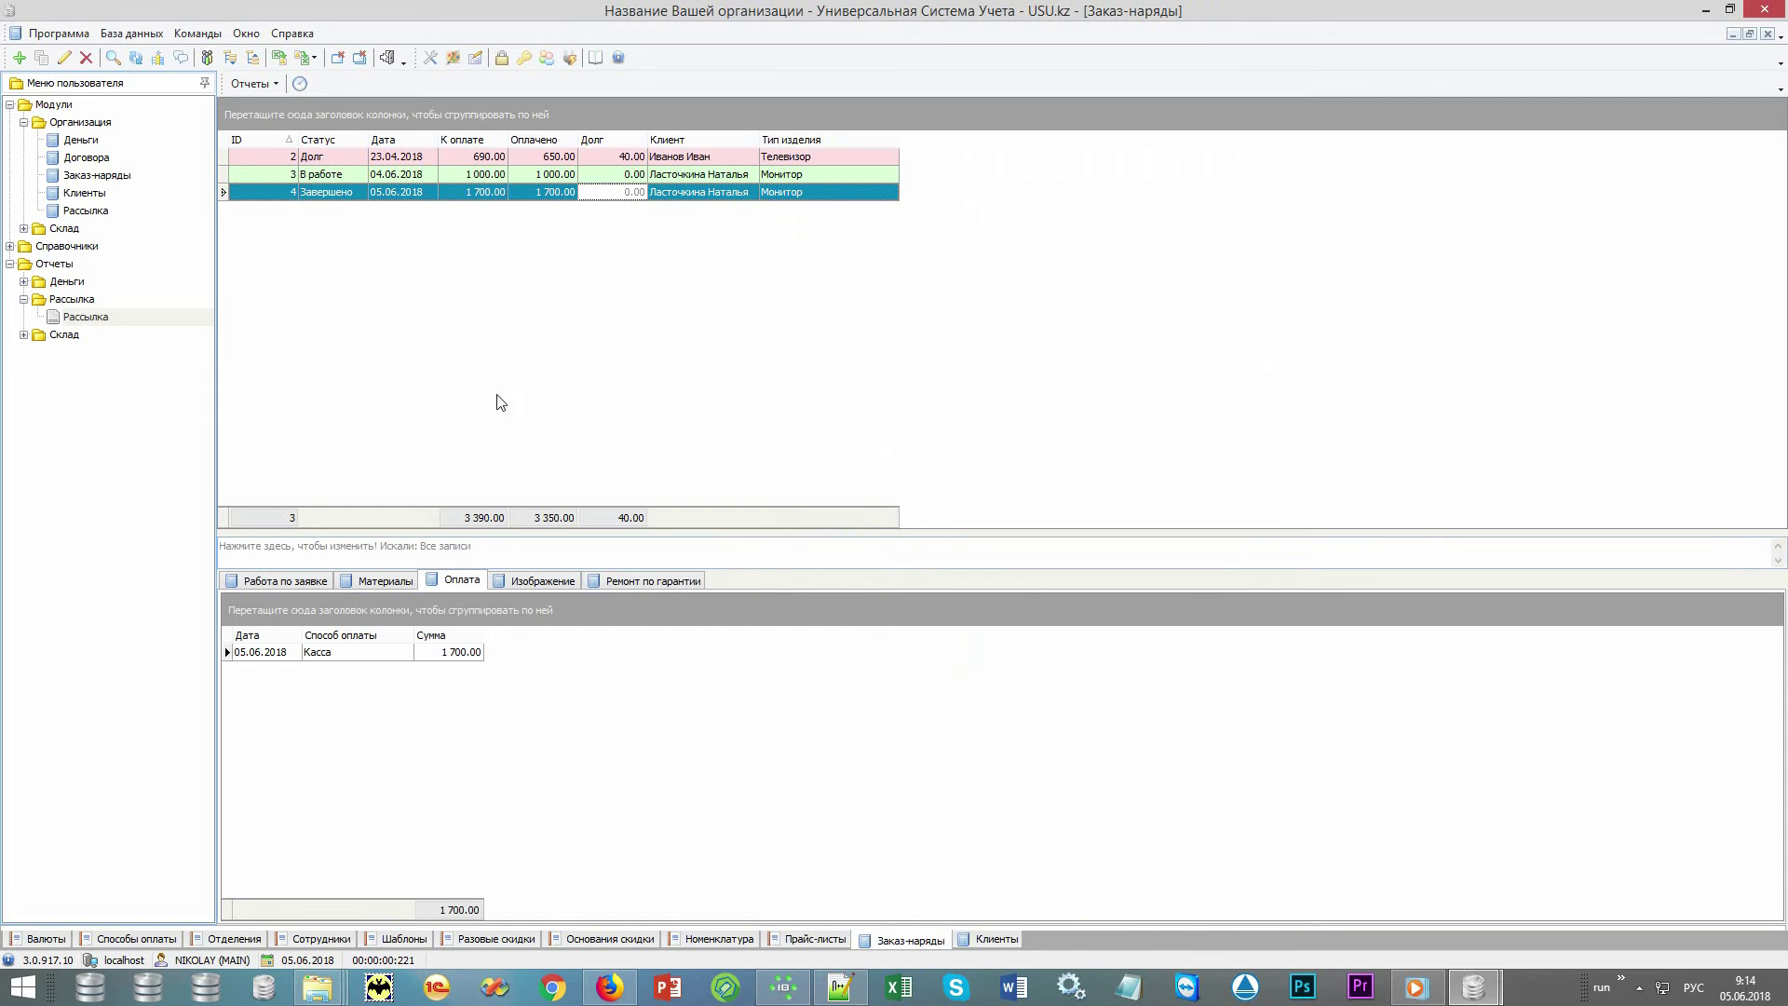
Step: Generate the Акт выполненных работ report for the completed order
click(254, 84)
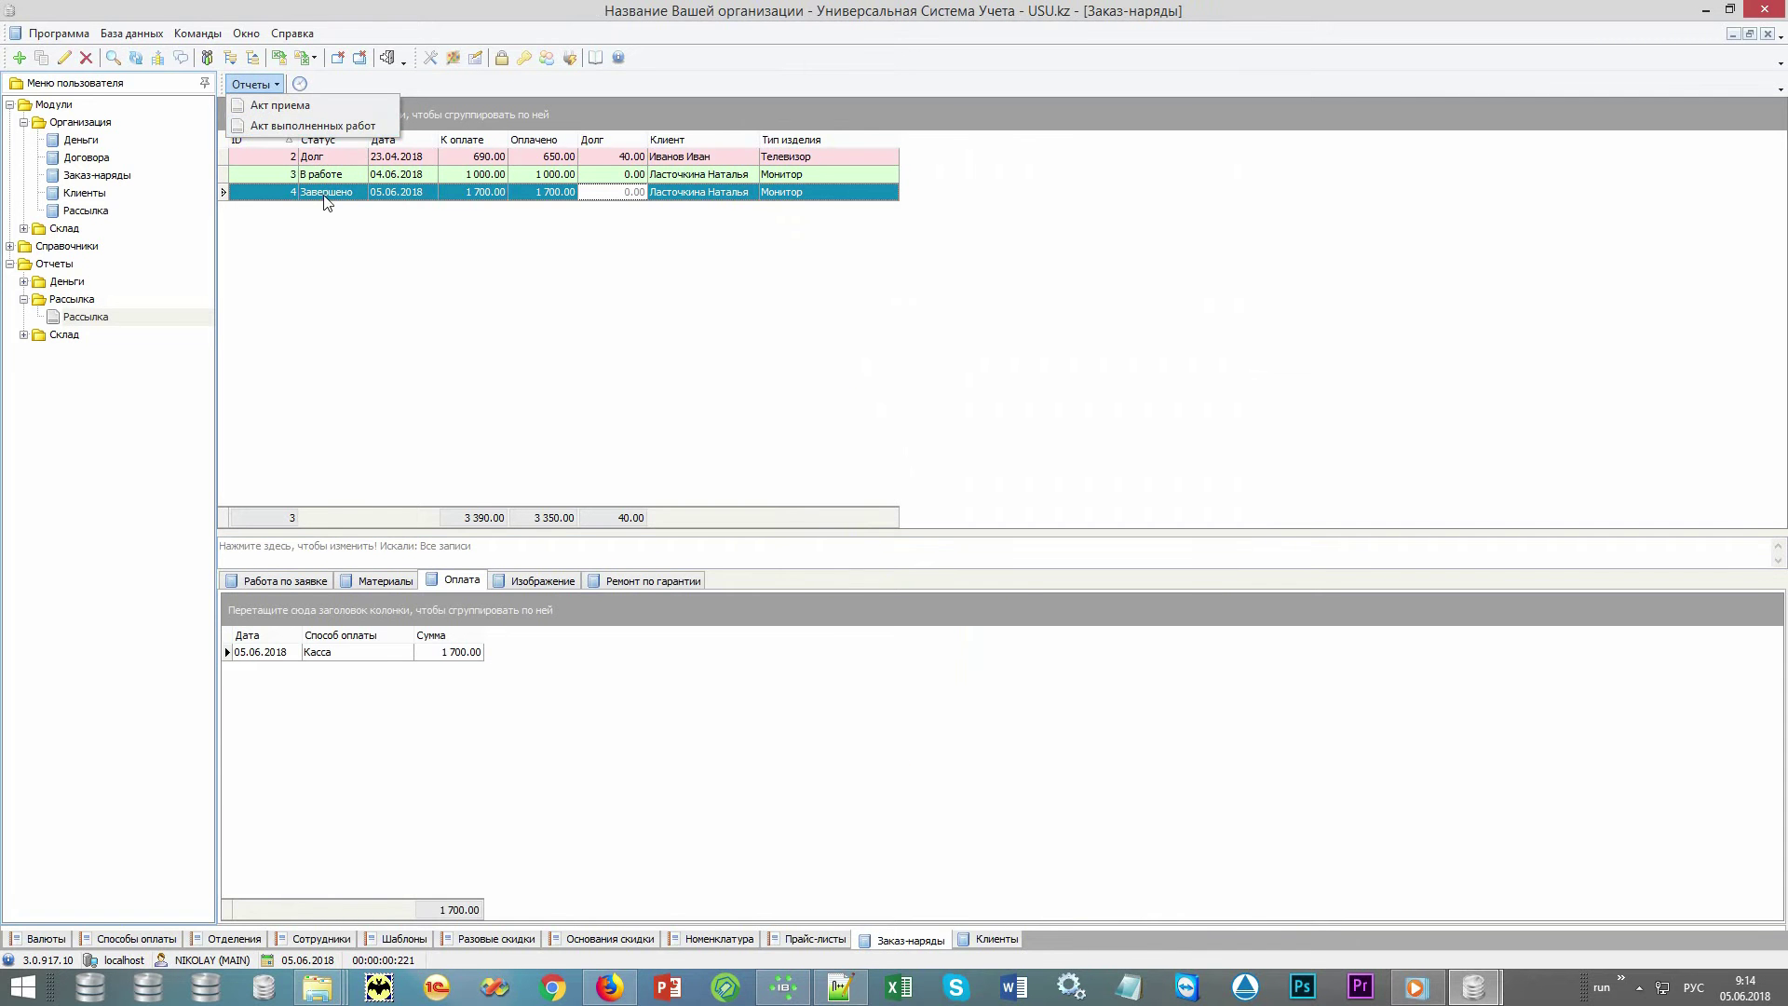
click(331, 128)
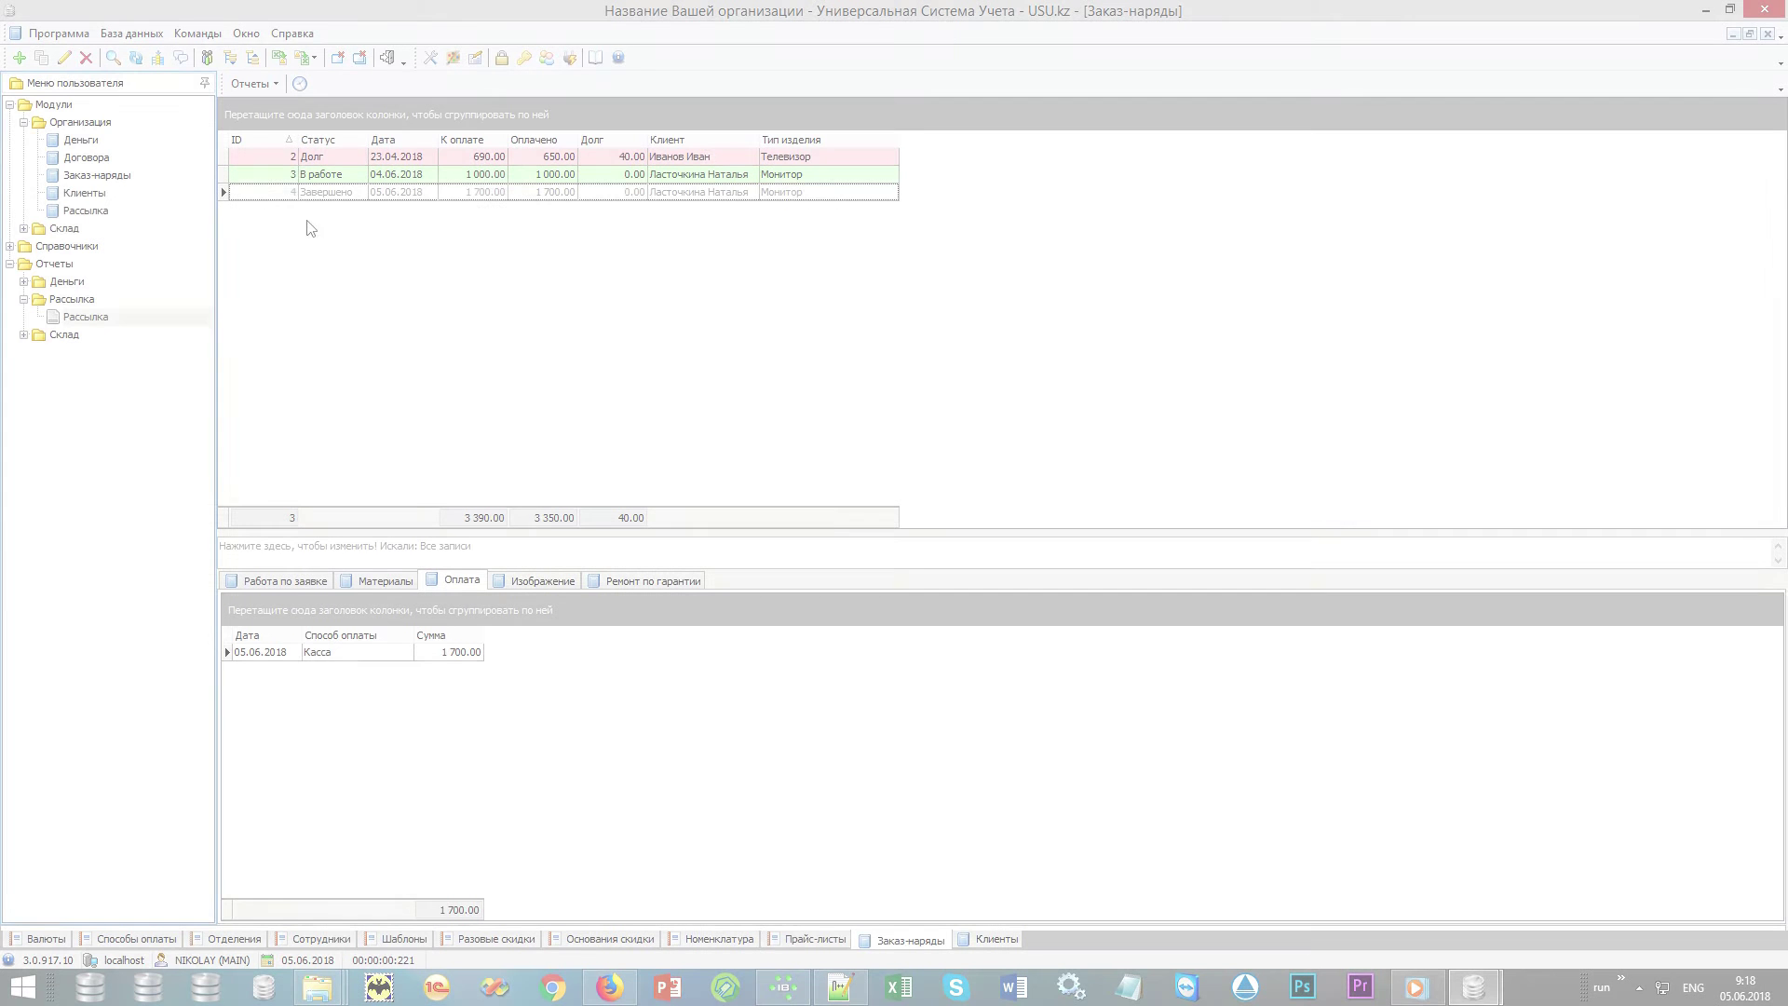
Step: List all records of the Продажи module under Склад and start a new sale with Провести продажу
click(131, 234)
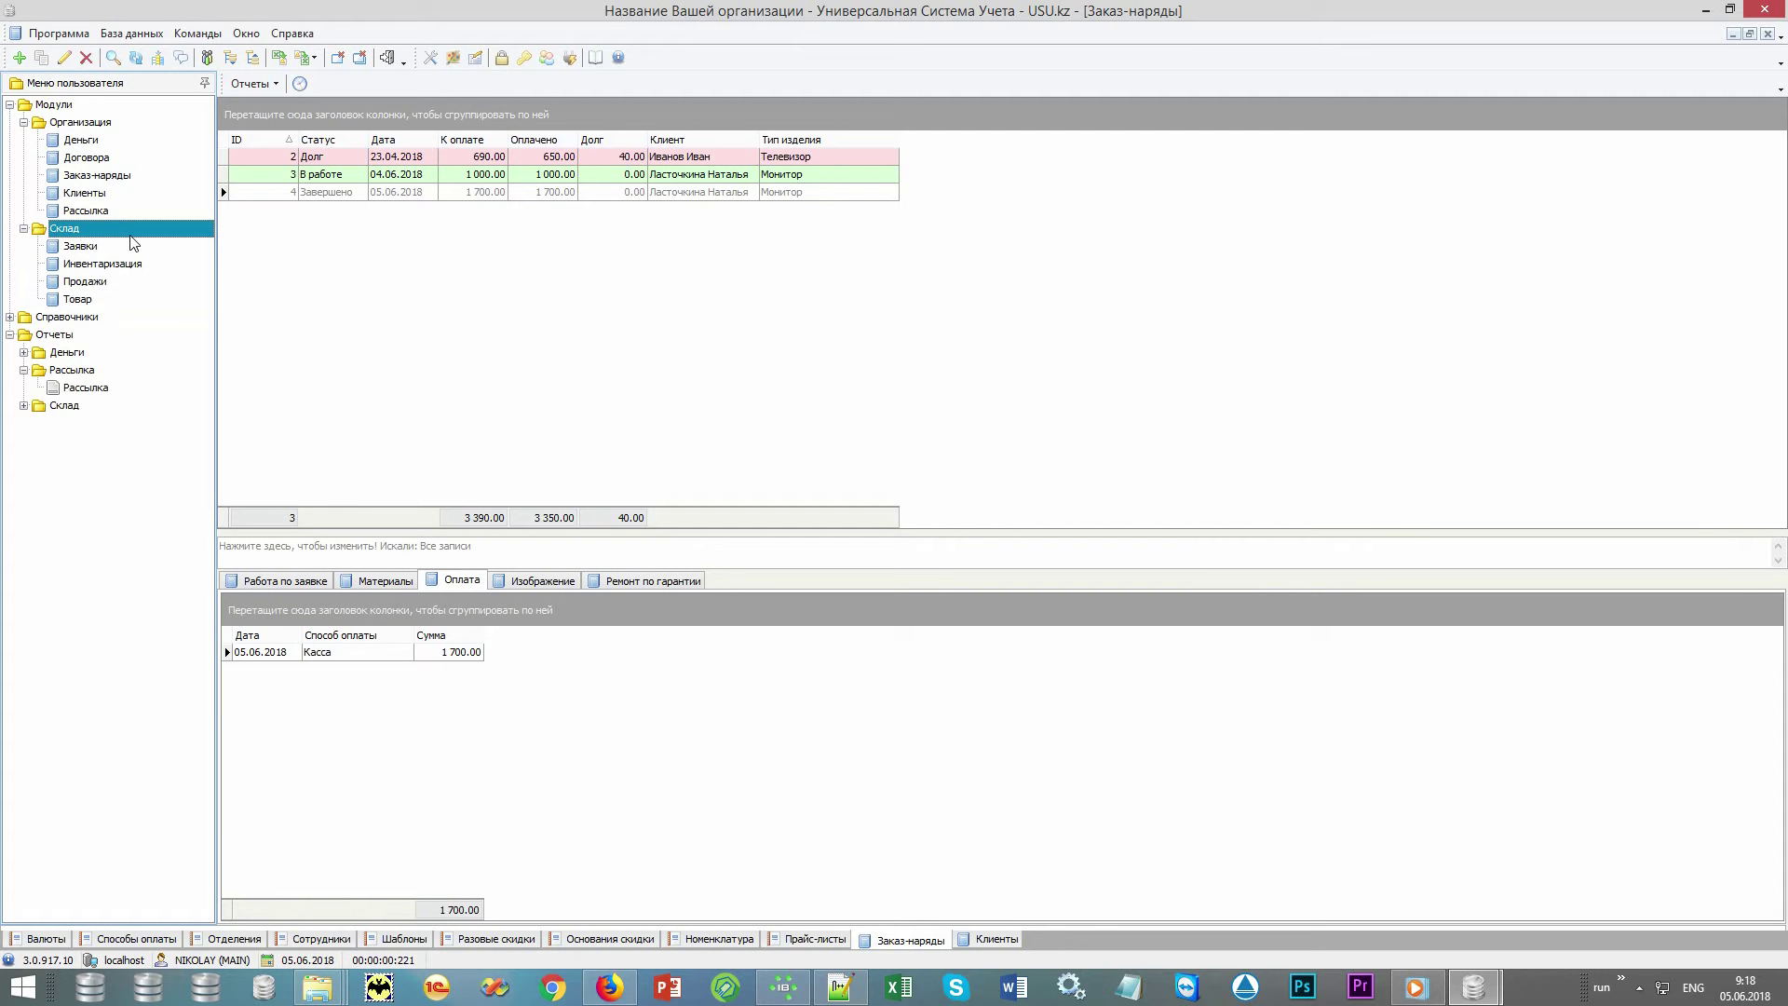
click(126, 288)
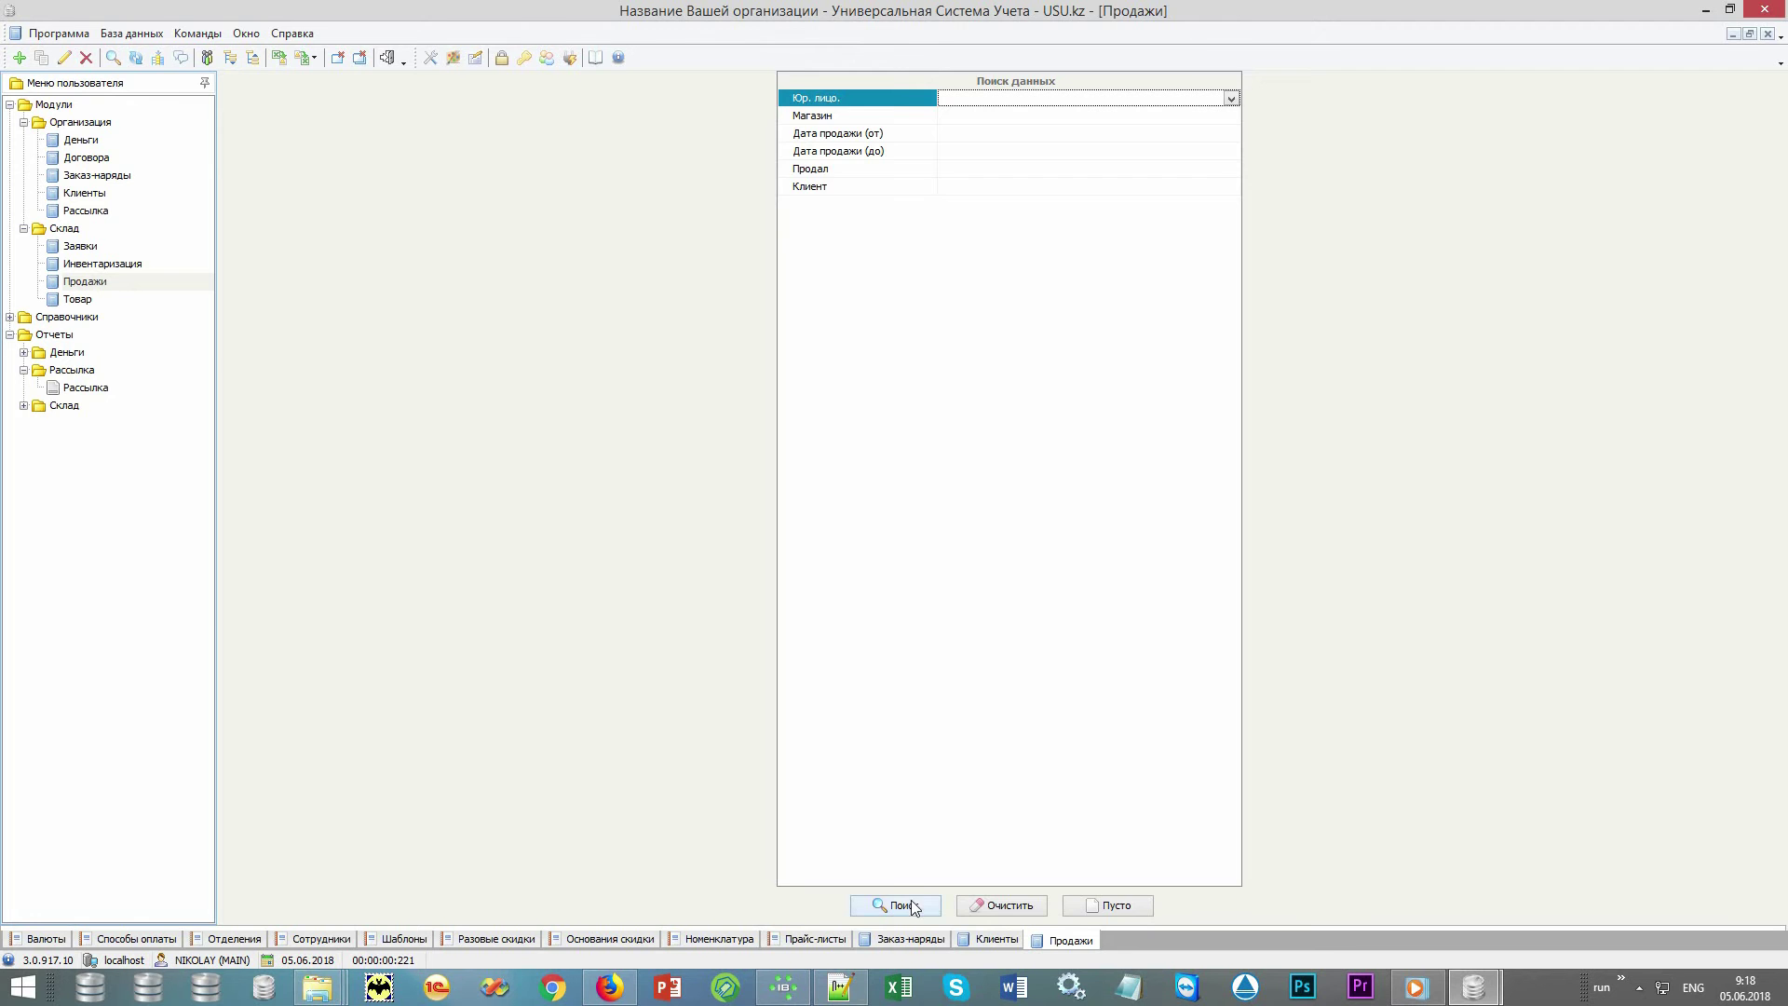
click(911, 900)
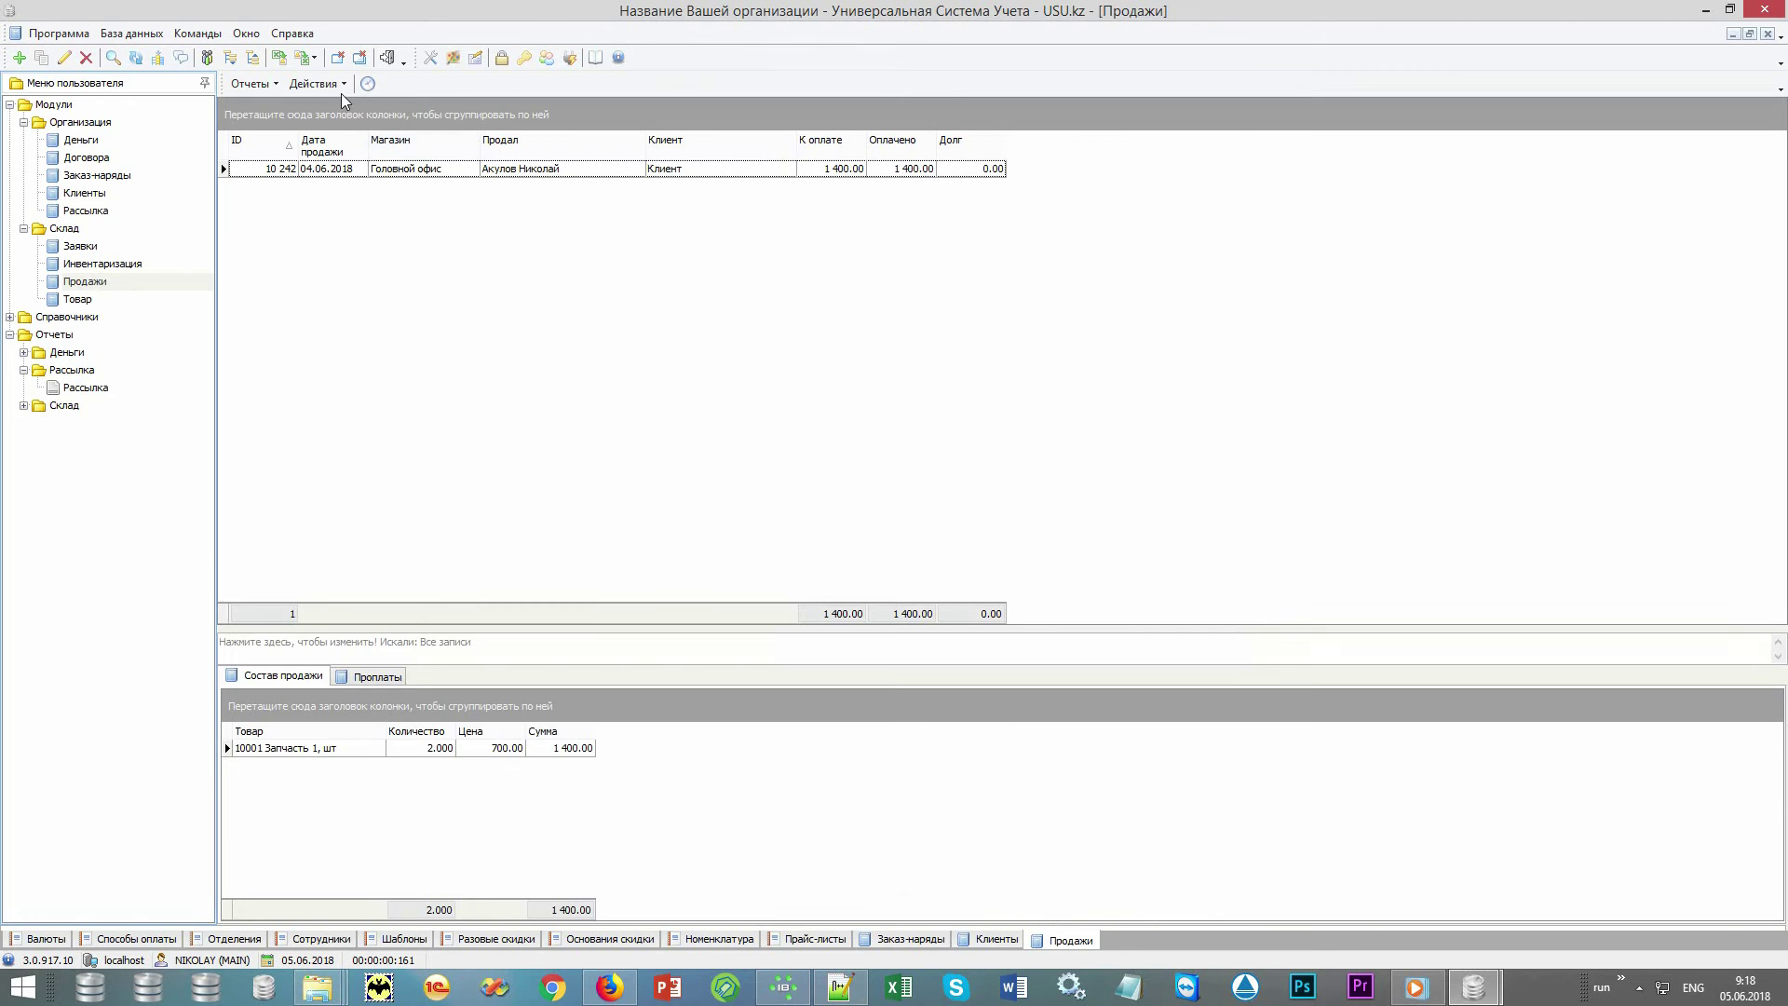
click(317, 84)
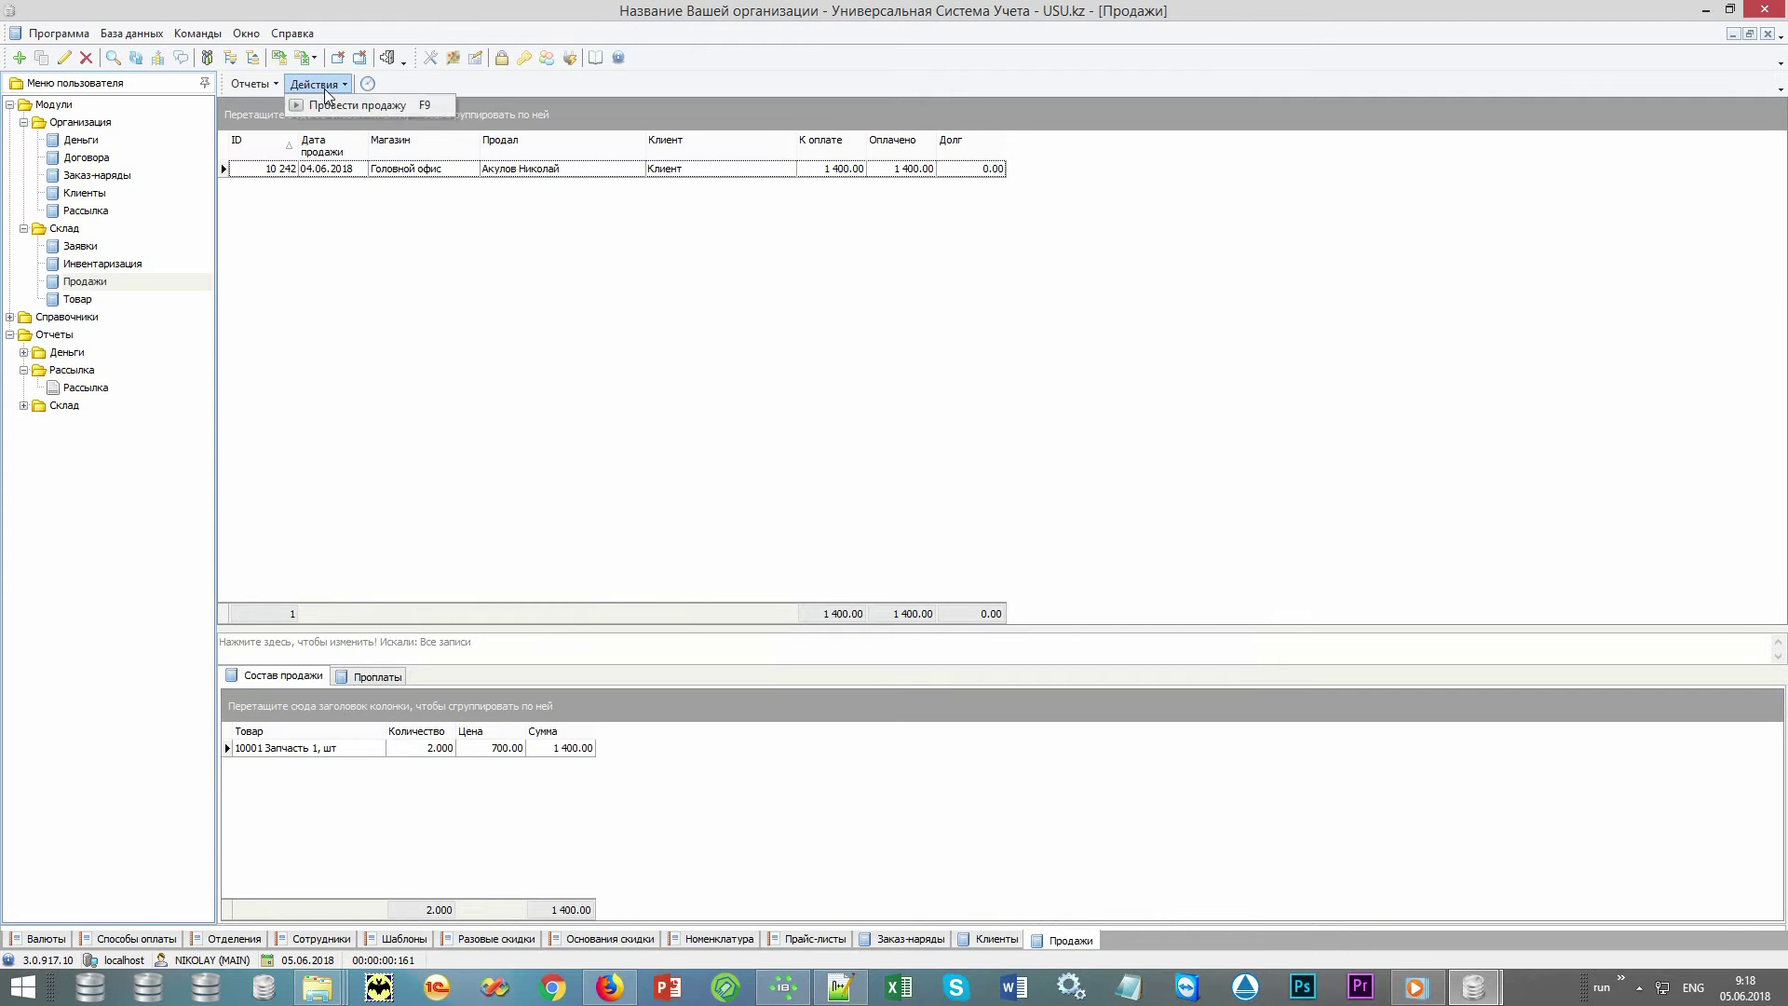
click(413, 108)
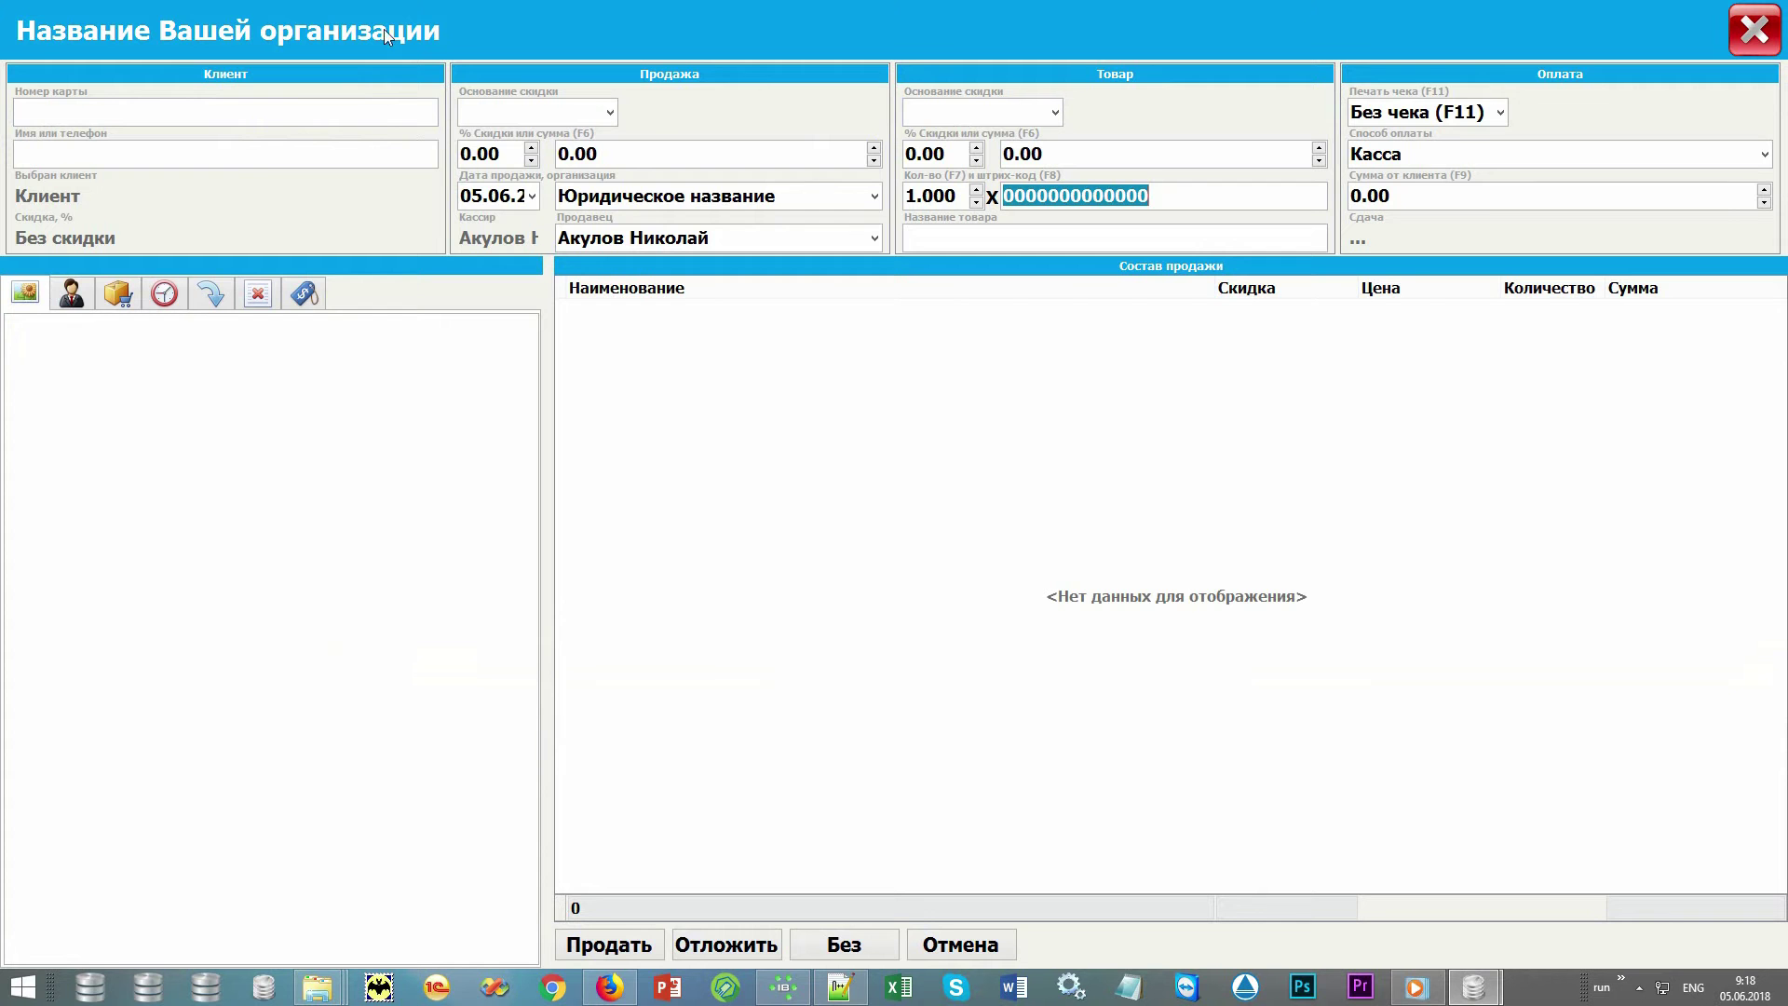
Step: Select the client for the sale by entering the client's card number in Номер карты
click(217, 113)
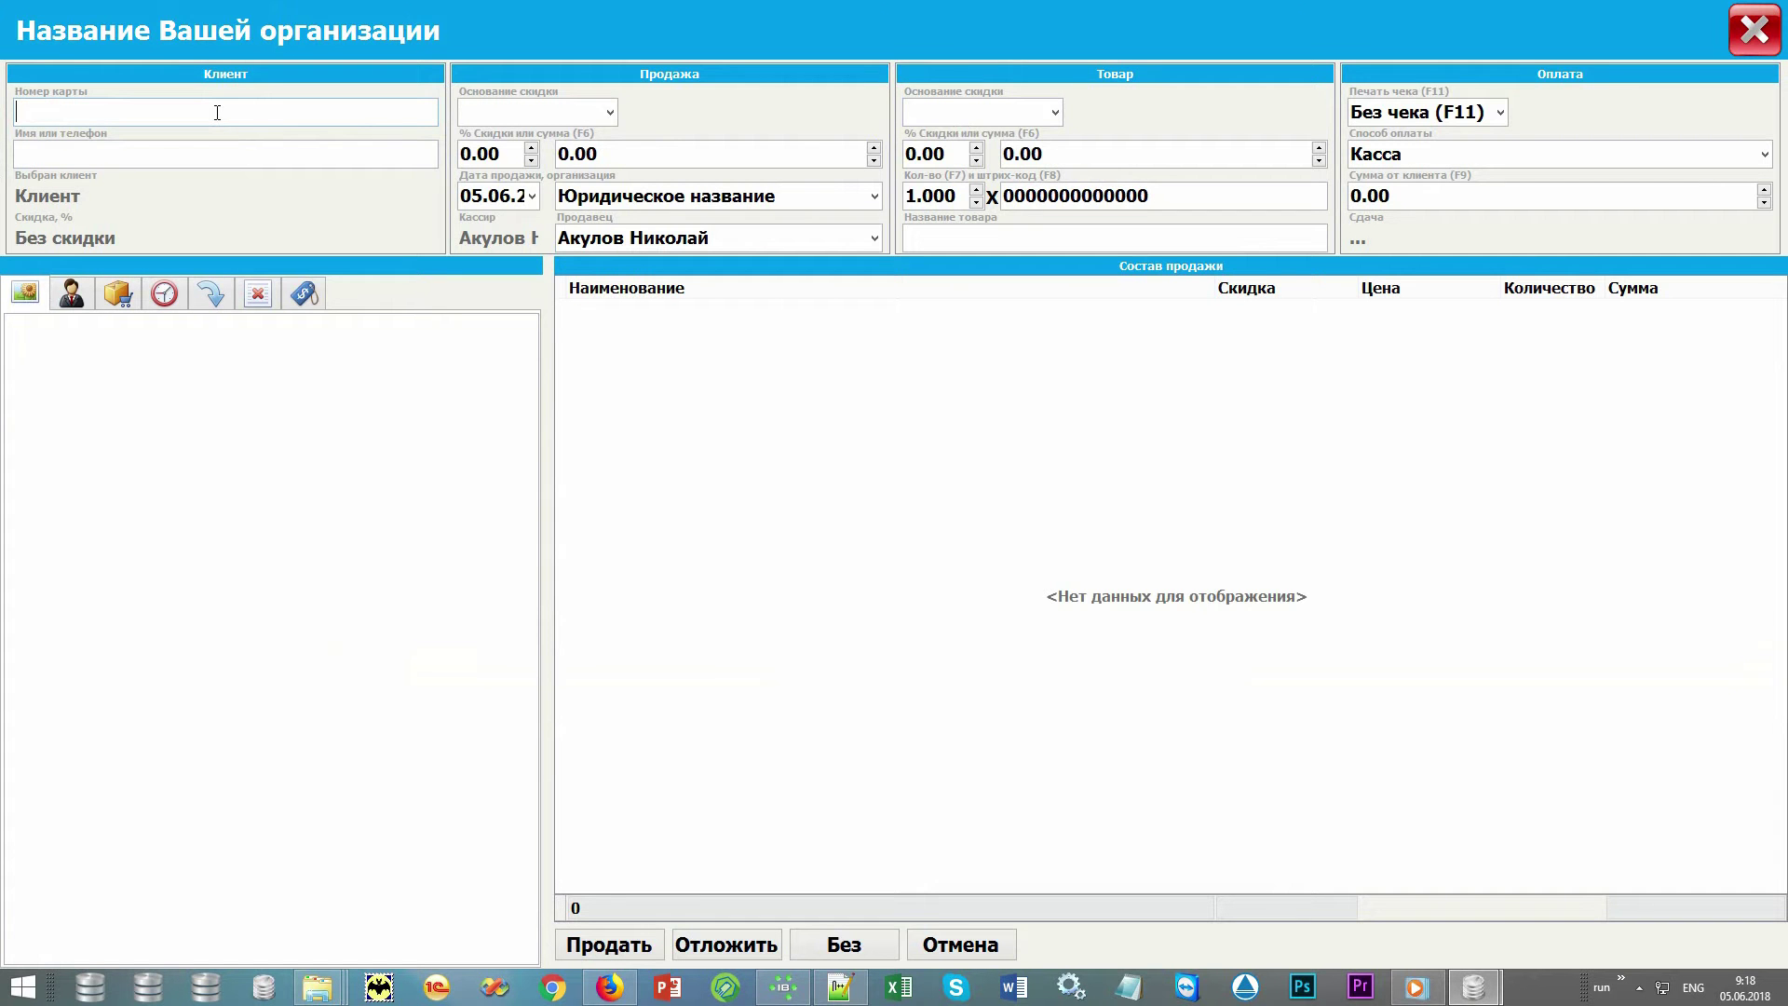
text(12345)
key(Return)
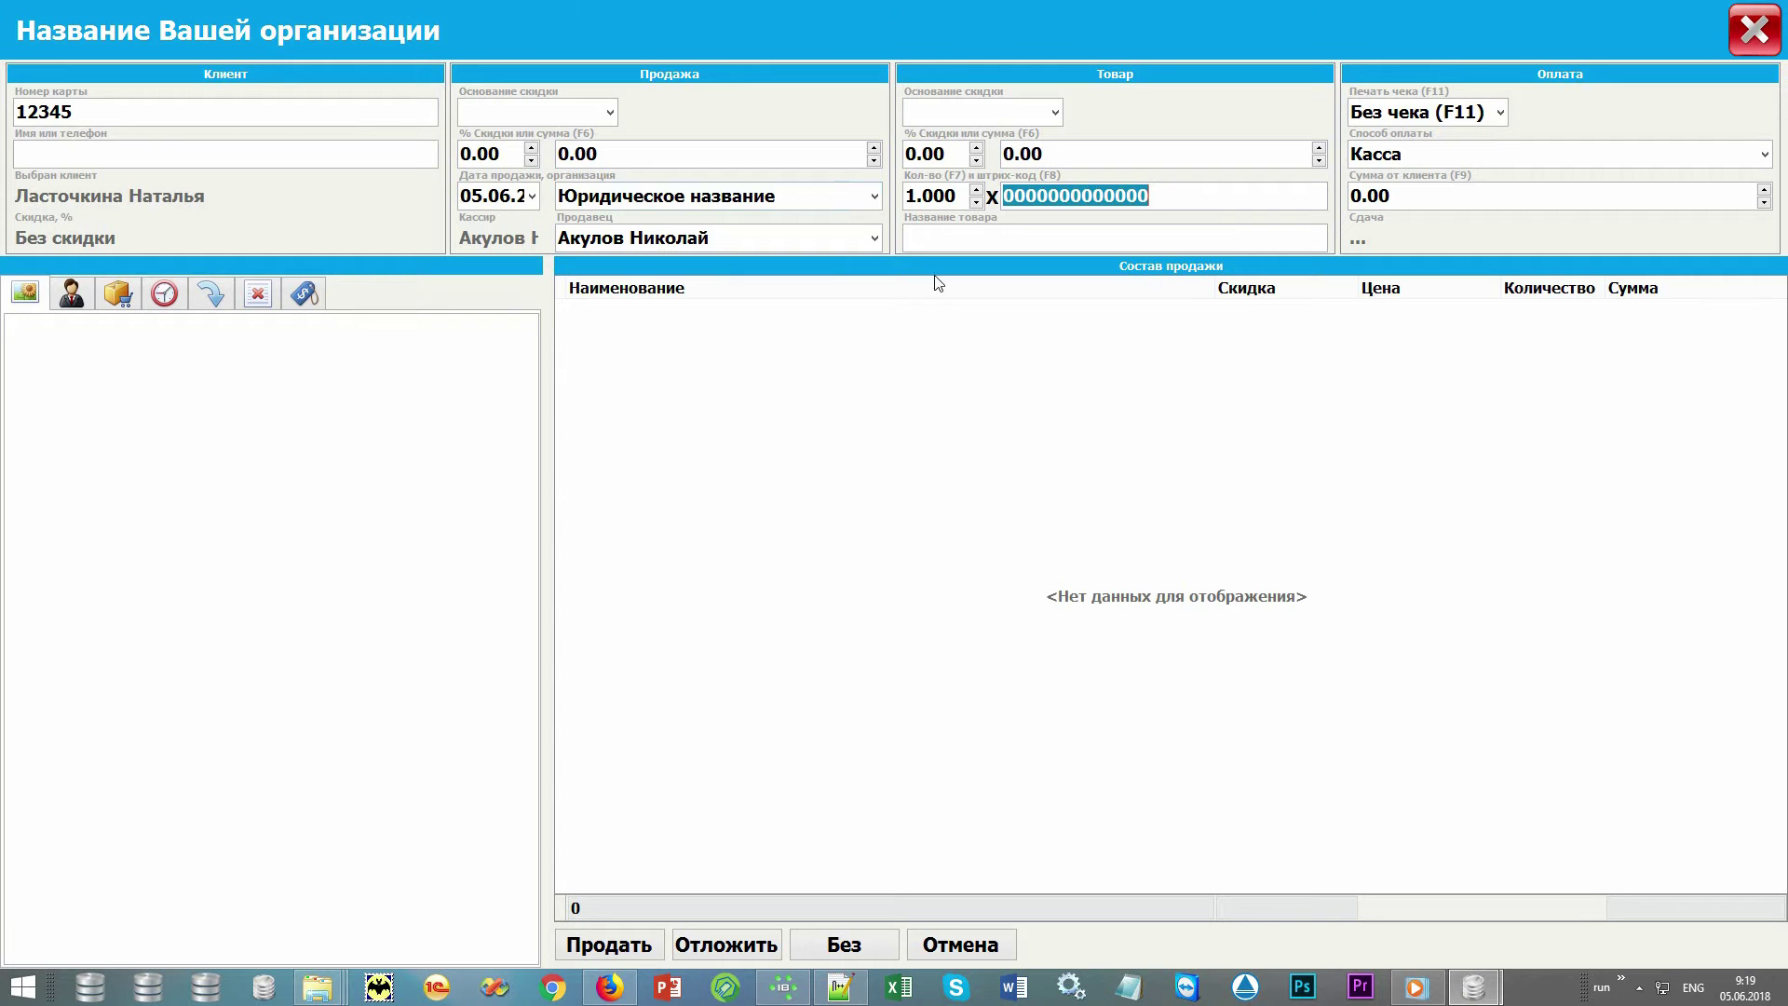
Step: Add product 10001 to the sale by its barcode and show the Выбор товара list
text(10001)
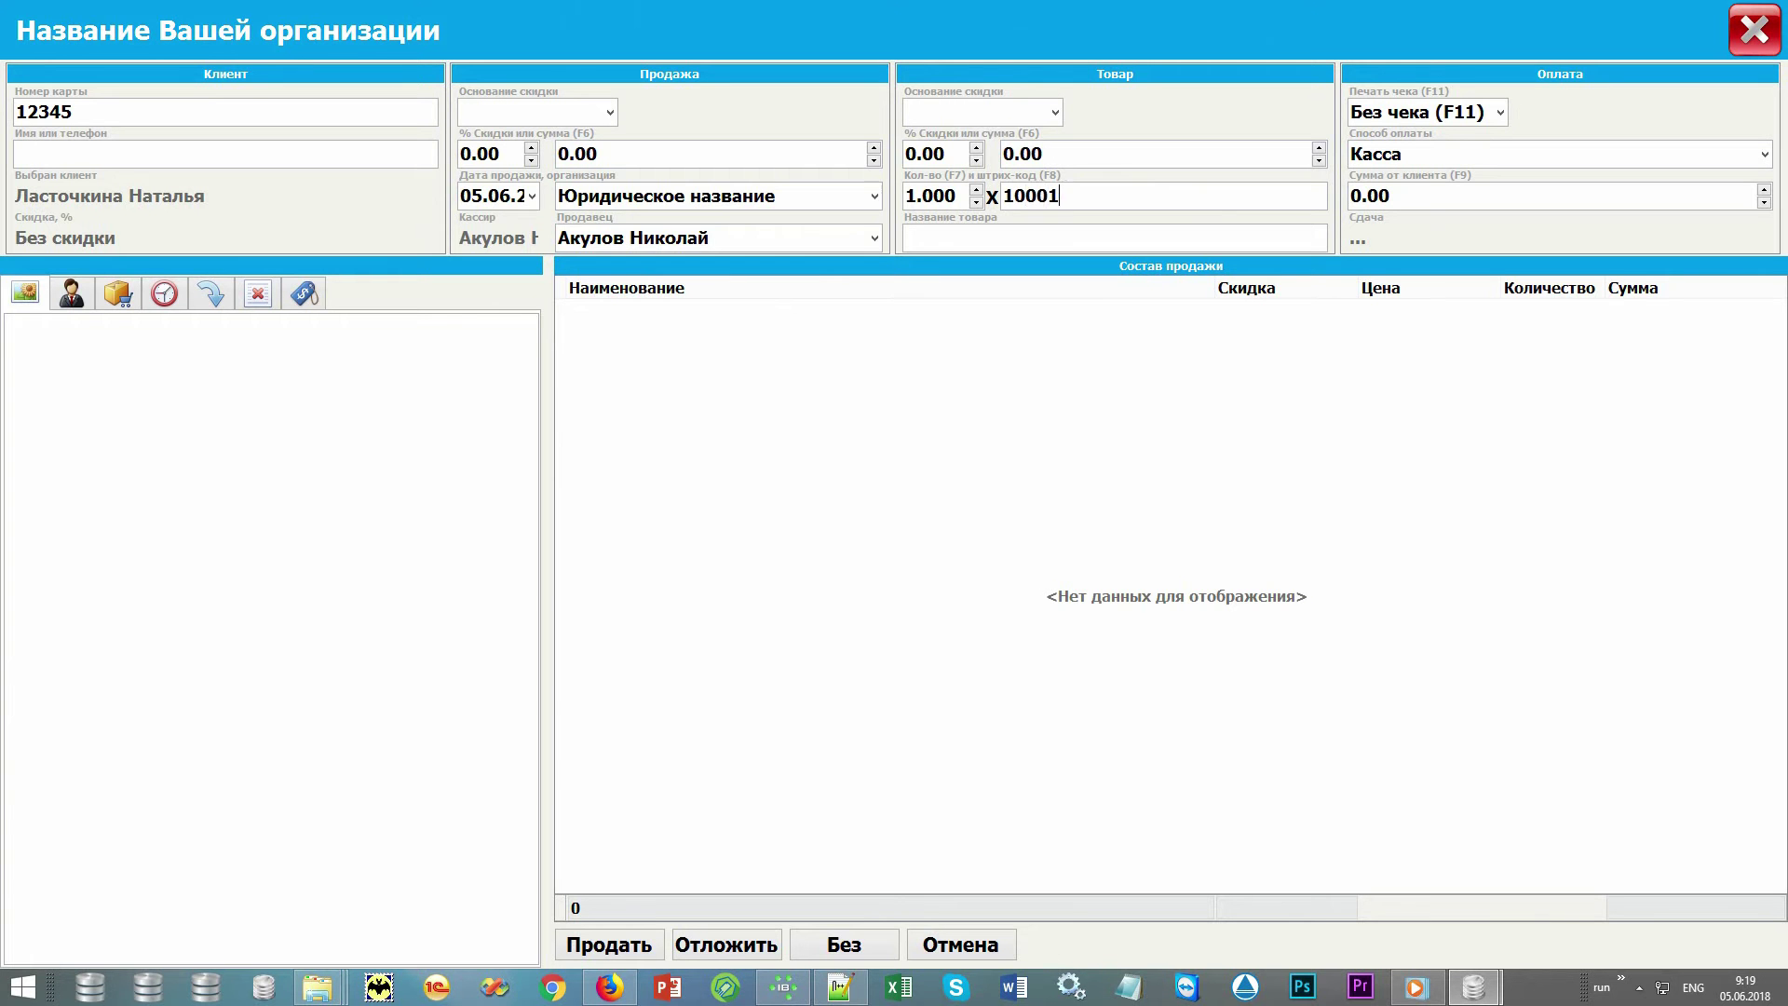
key(Return)
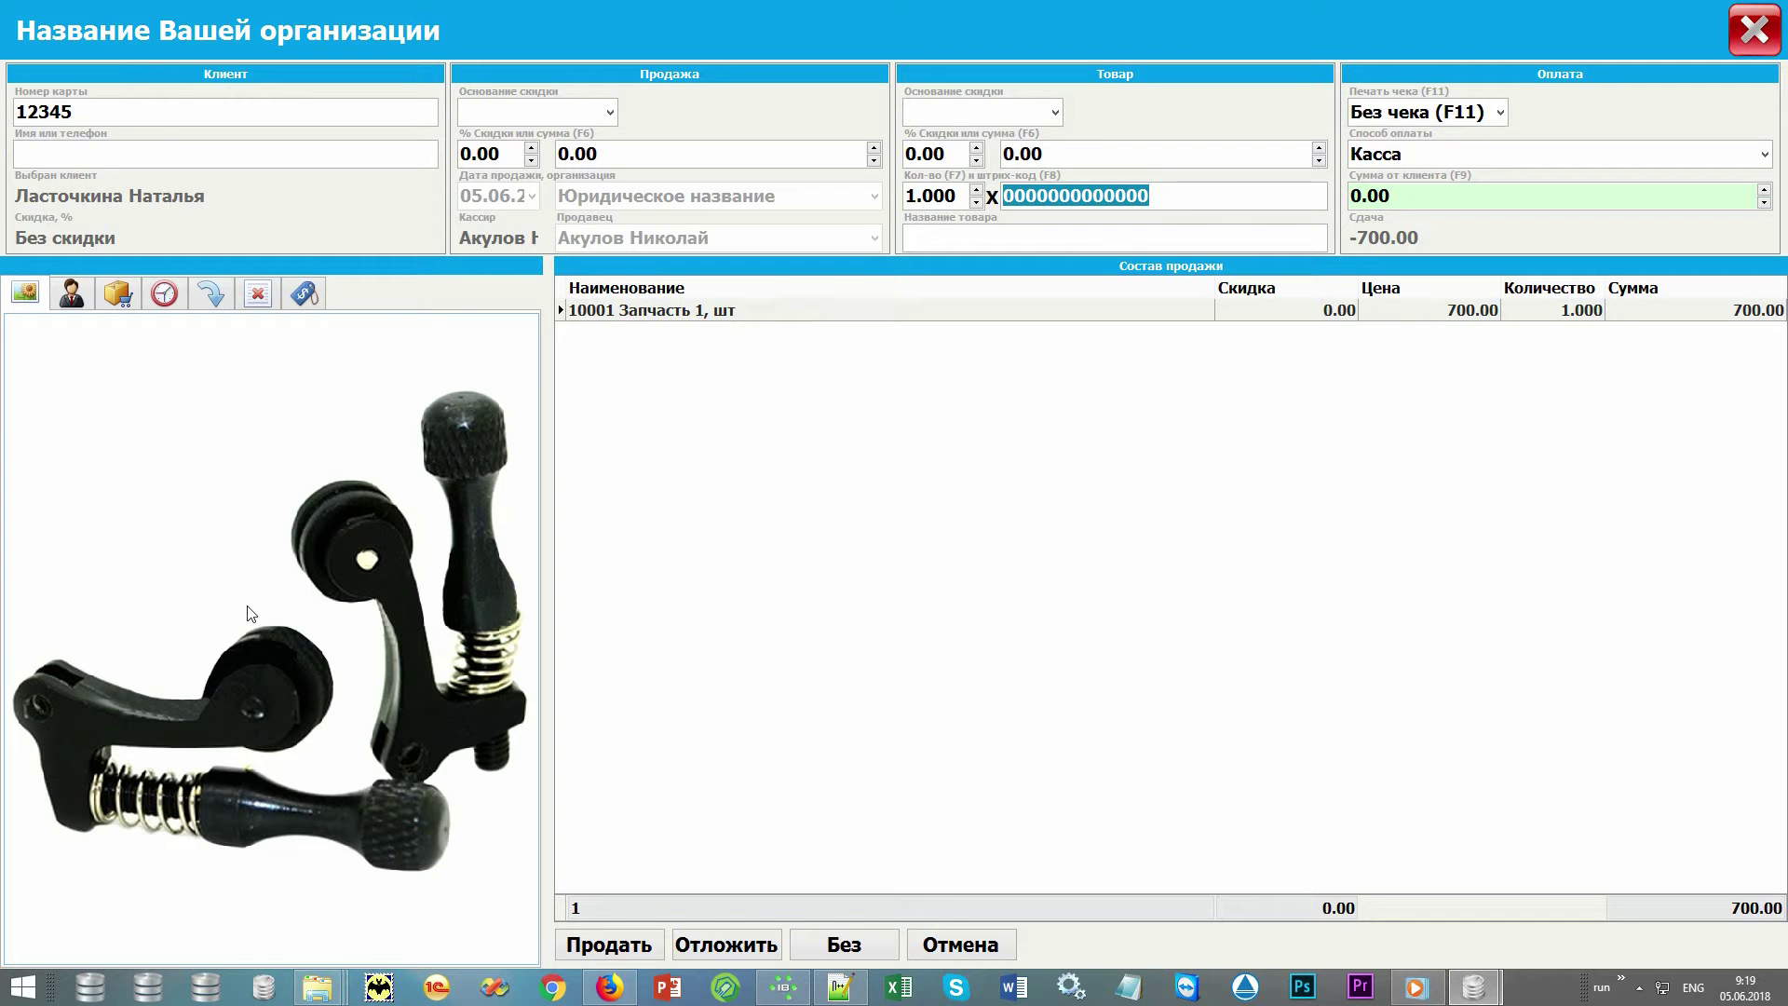
click(117, 295)
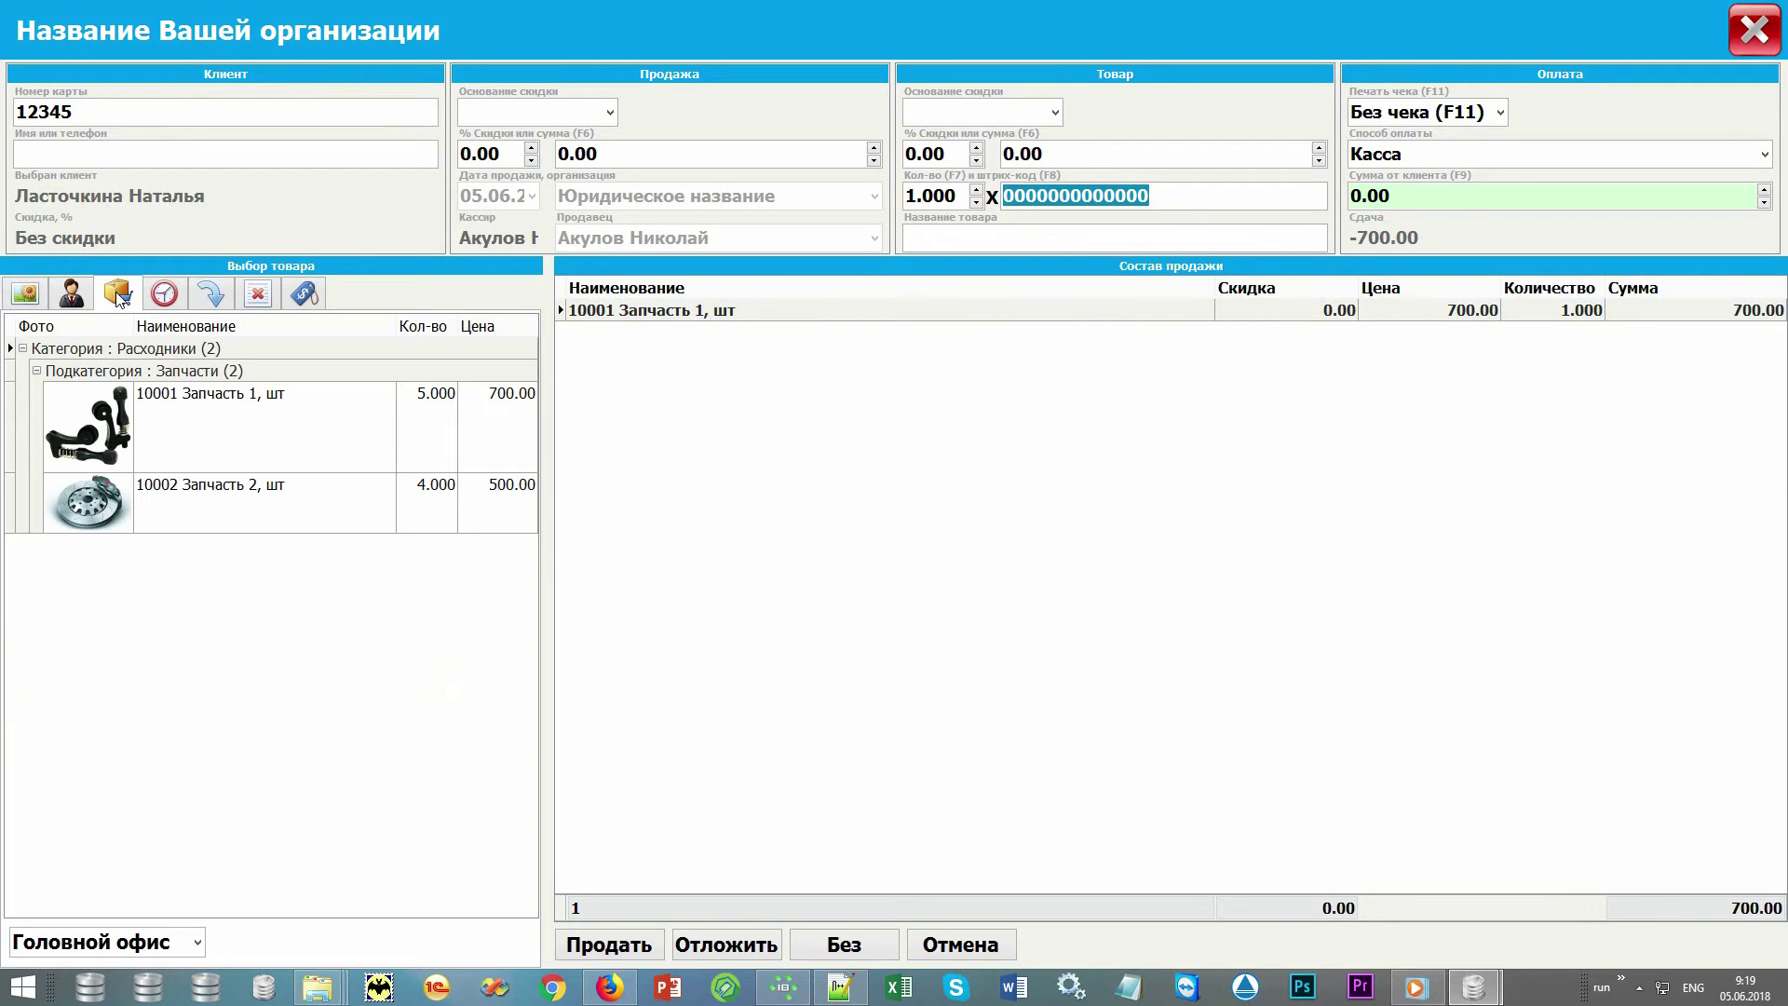
Step: Add product 10002 Запчасть 2 to the sale and enter 2000 as the client's amount, keeping Касса as the payment method
double_click(215, 506)
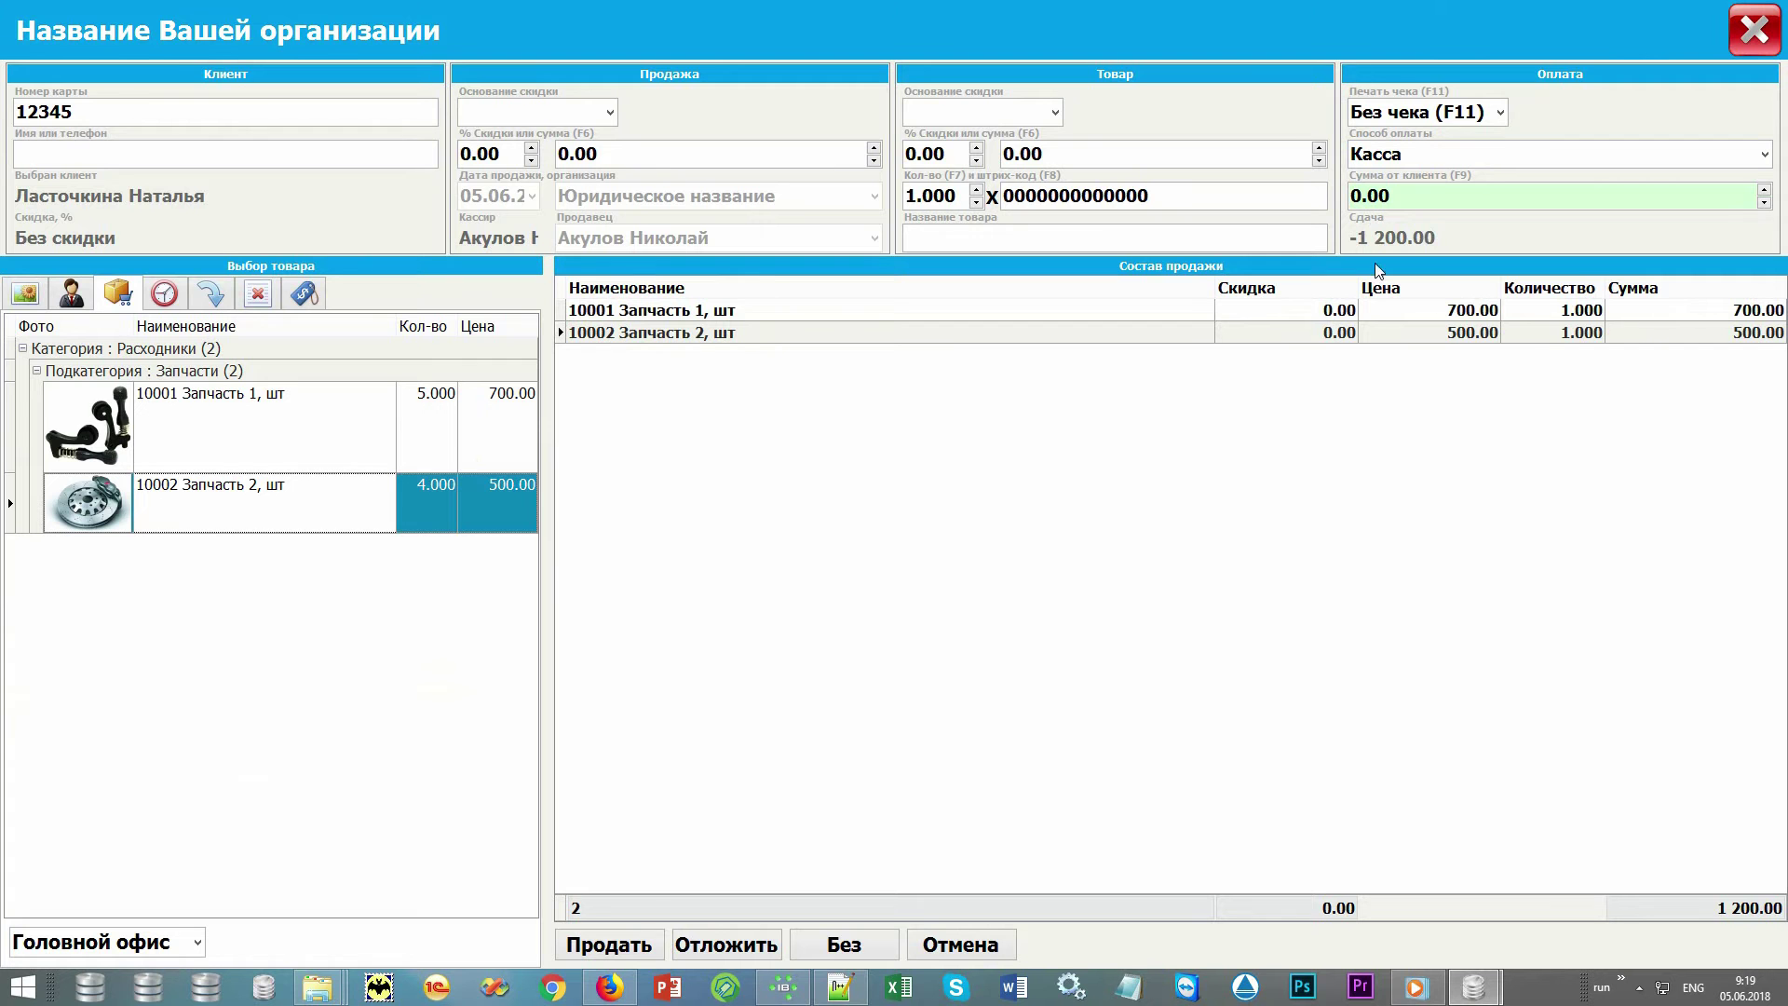
click(1588, 192)
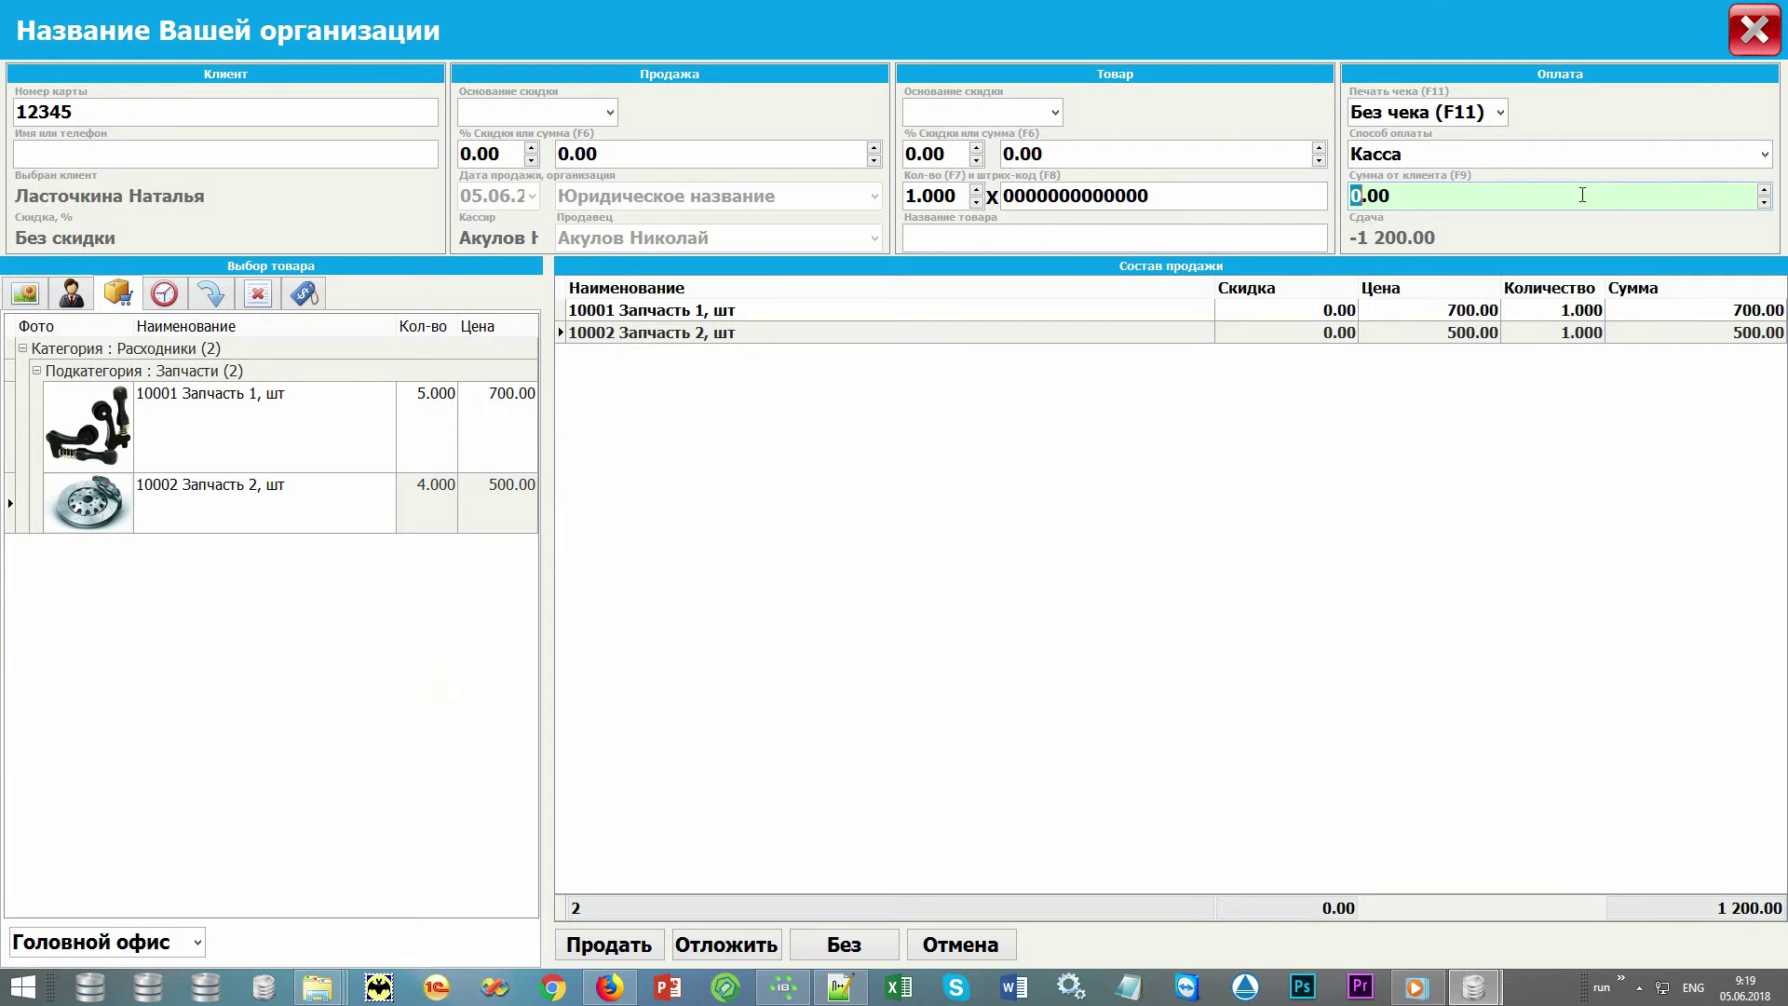
text(2000)
click(1766, 156)
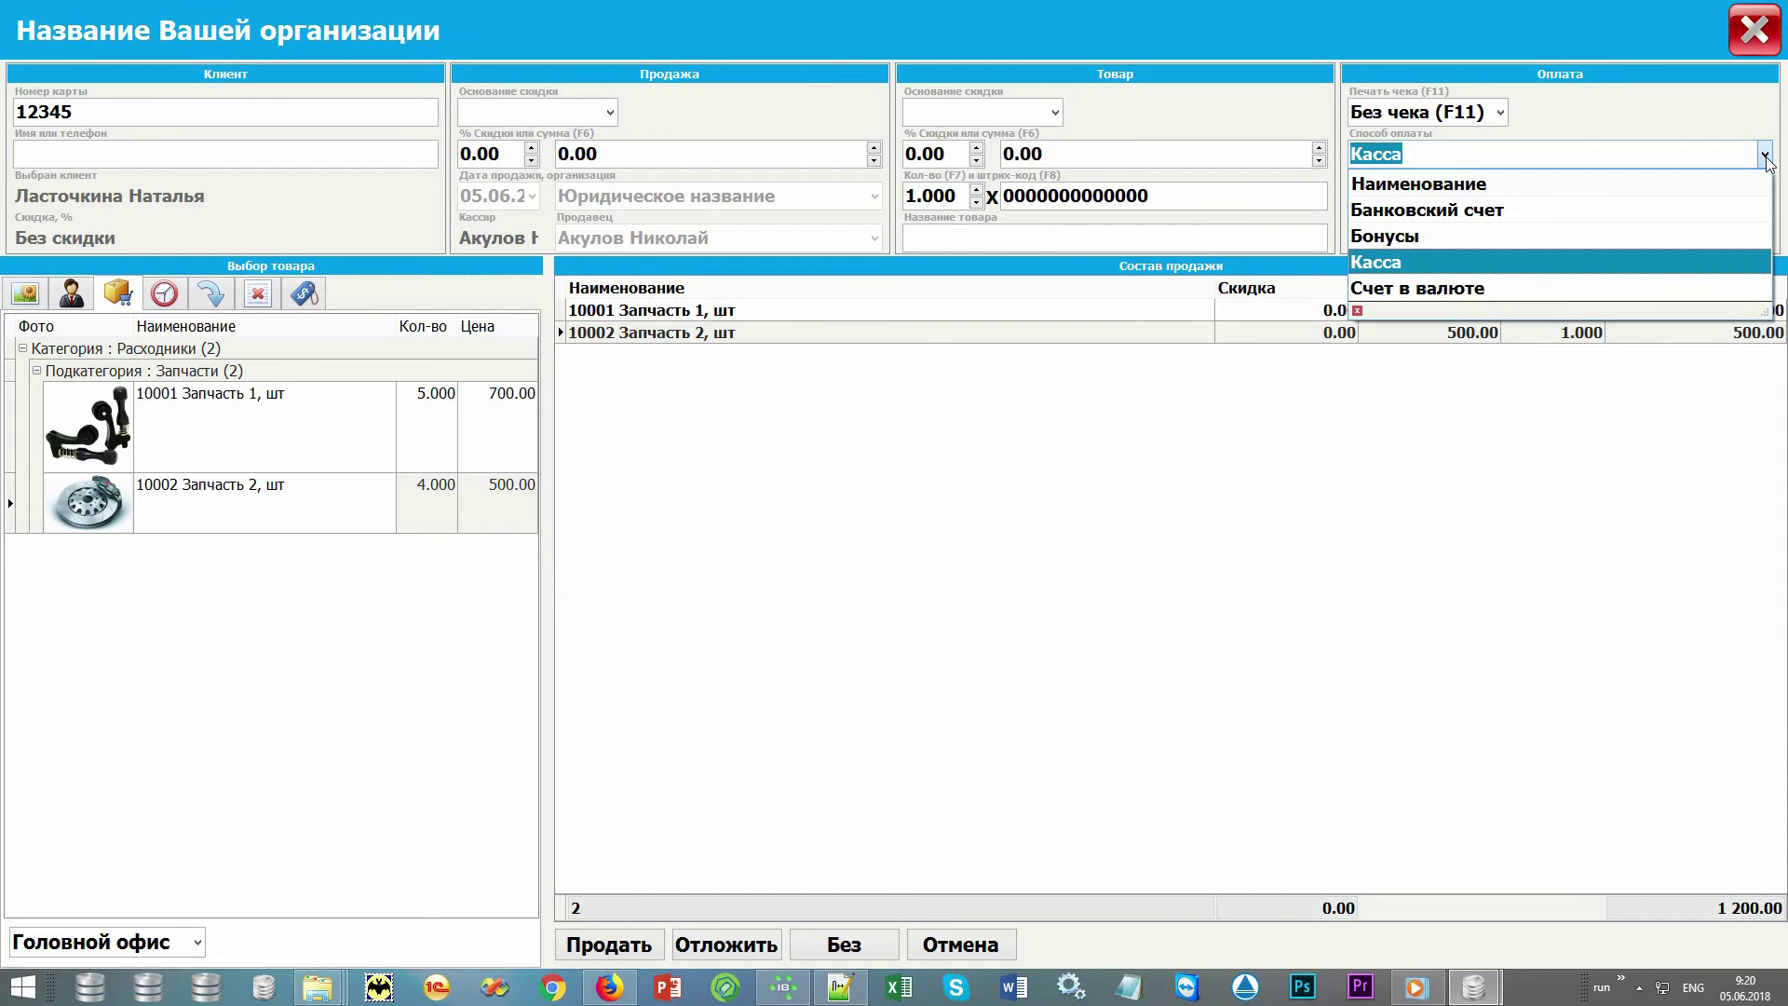
click(1767, 160)
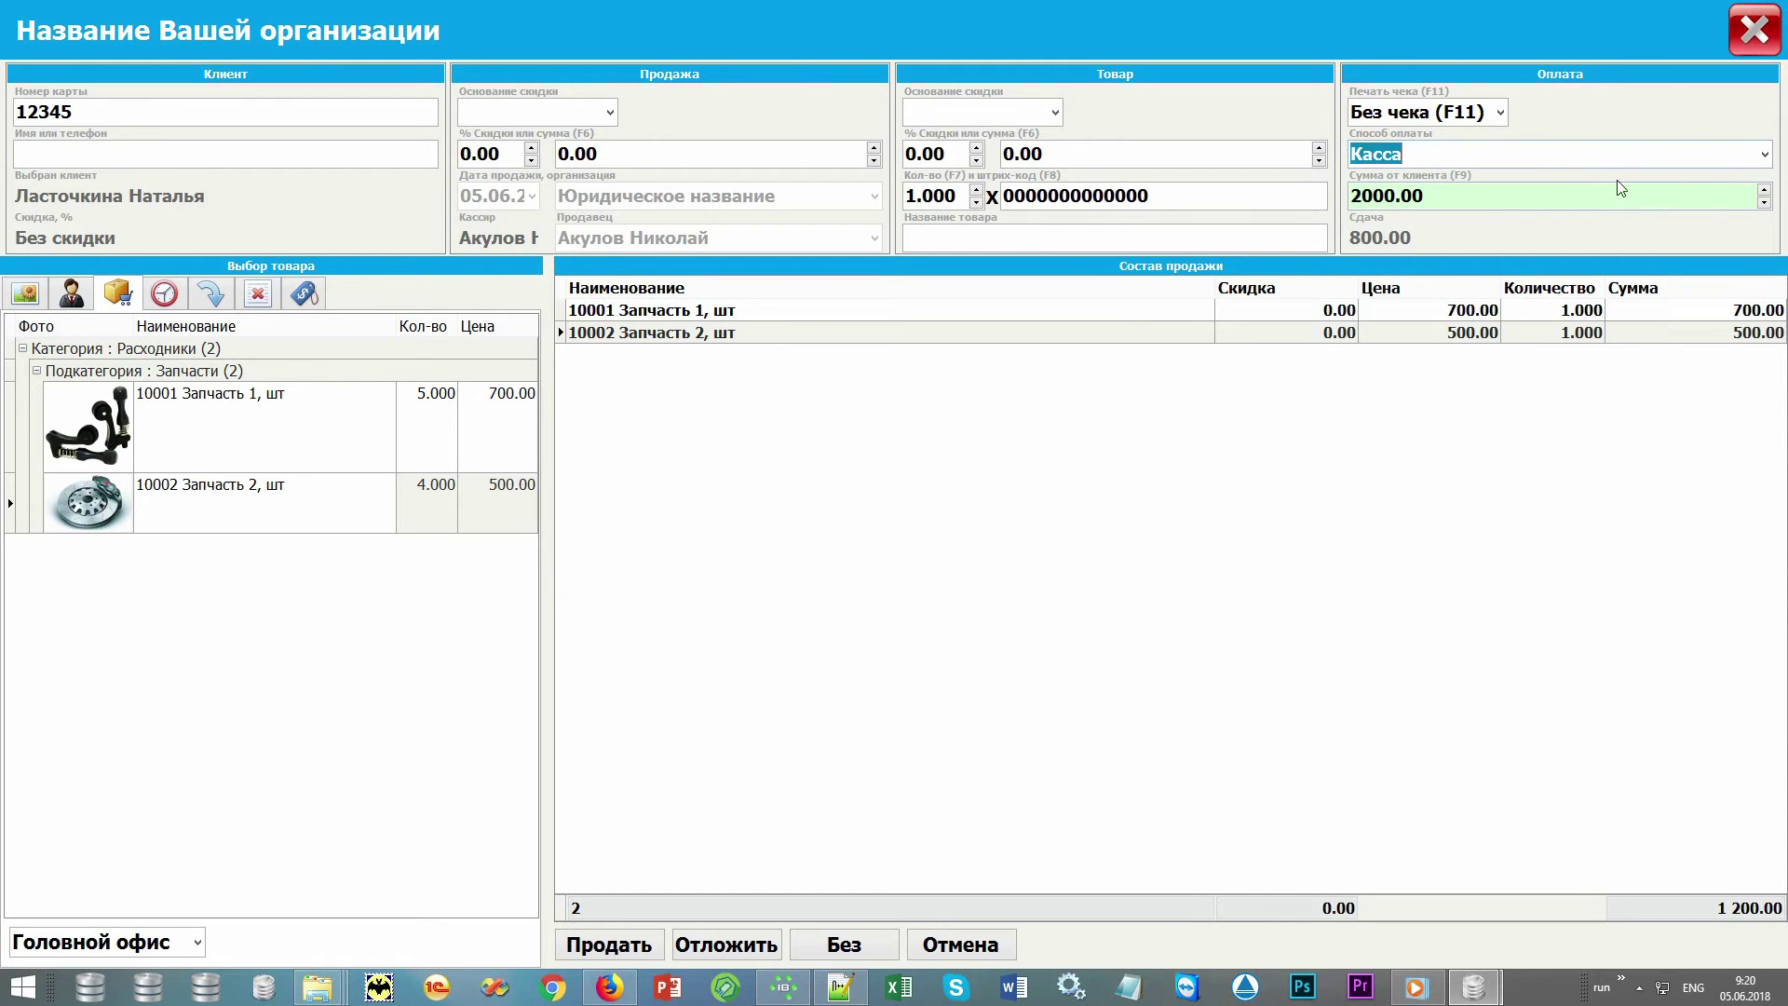
Step: Check the Отложенные продажи list and complete the sale with receipt printing set to Без чека
click(1502, 112)
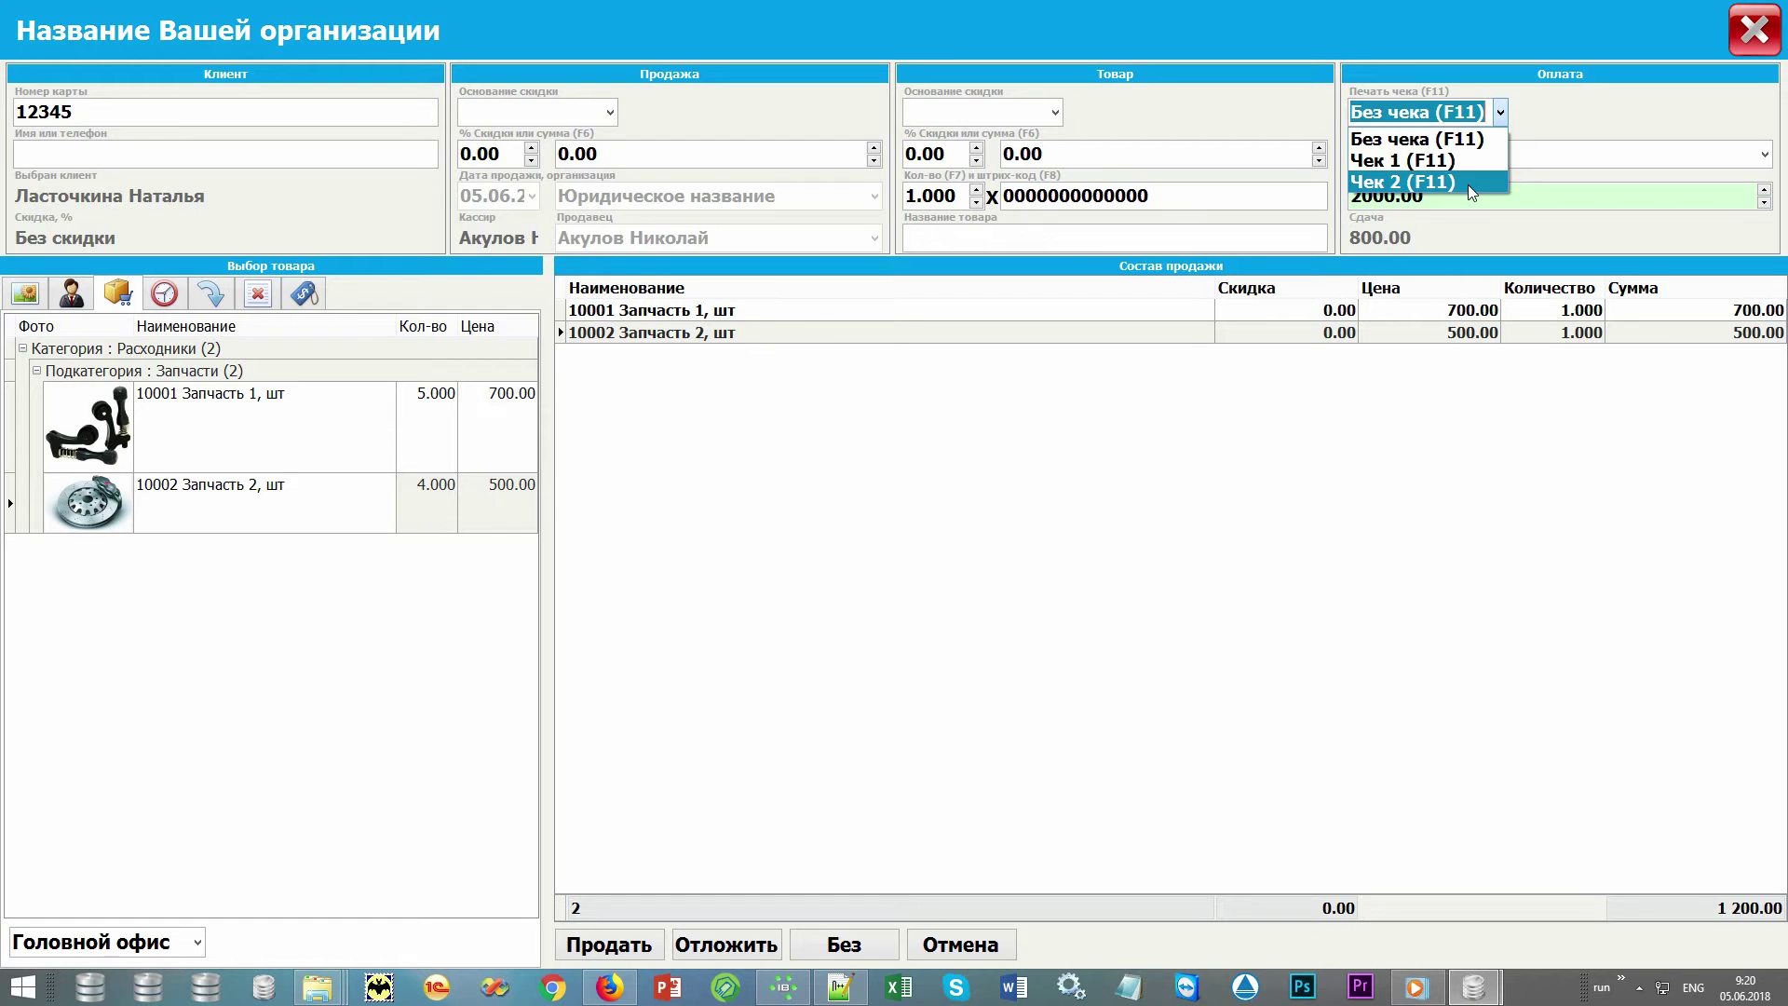
click(1481, 138)
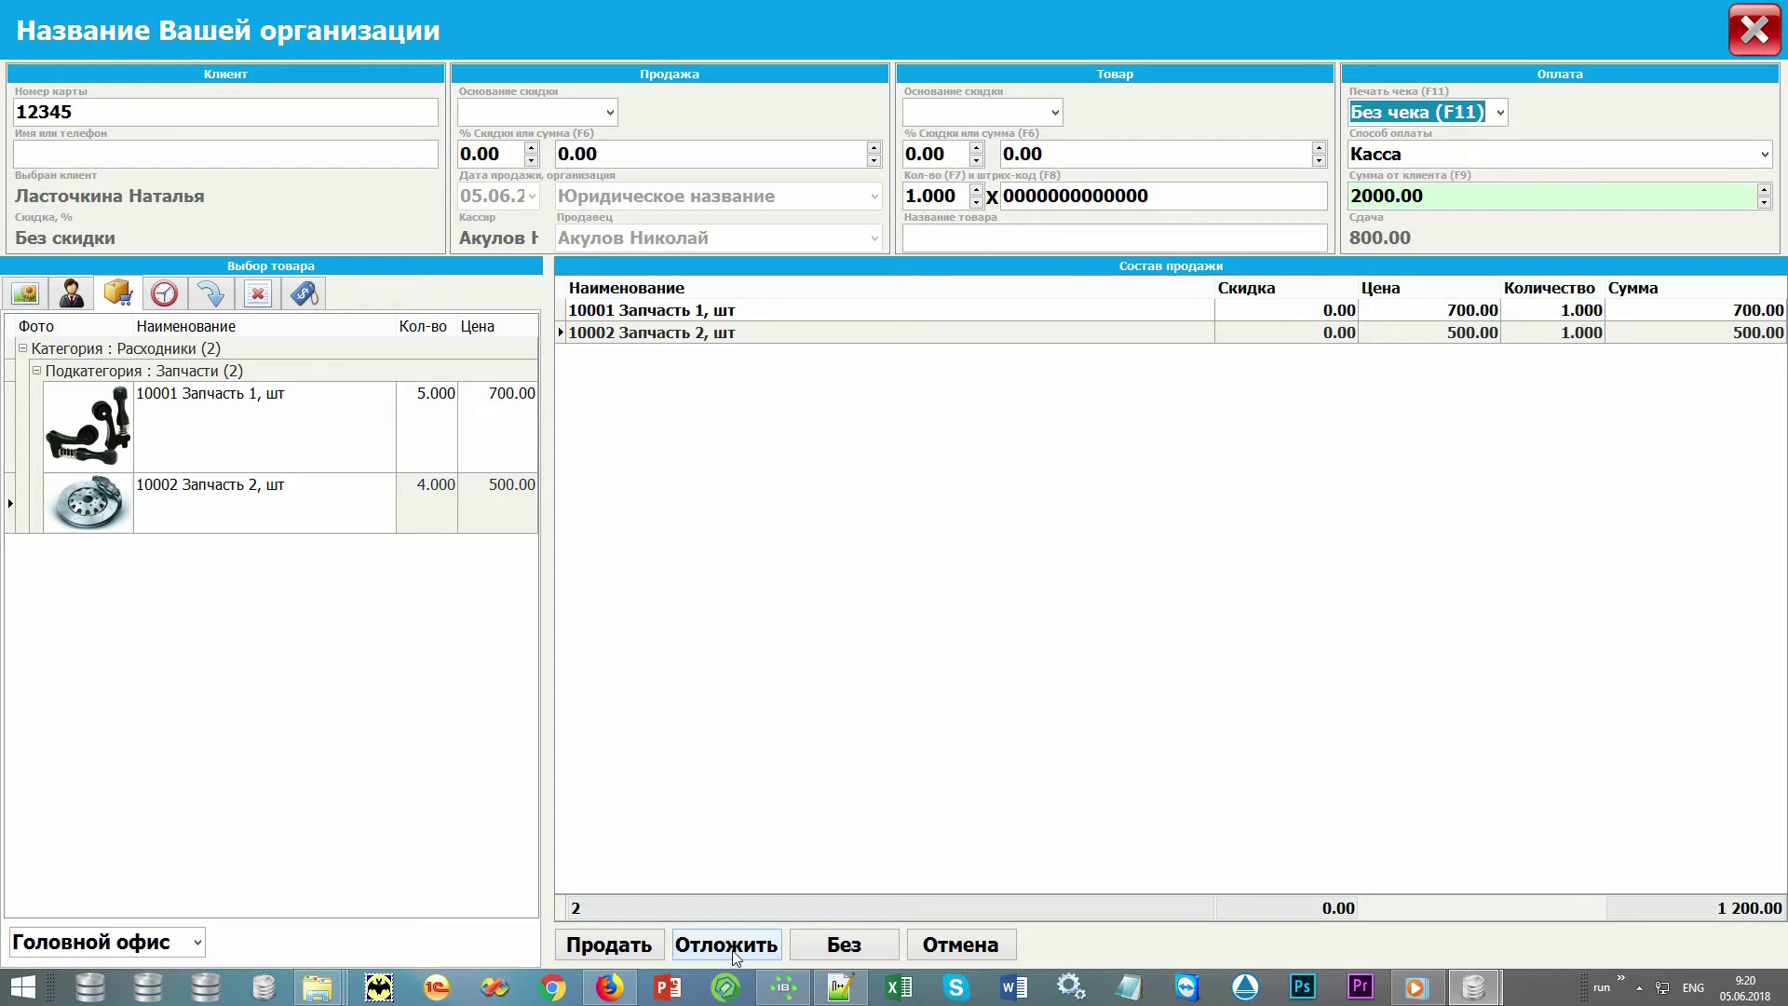
click(164, 294)
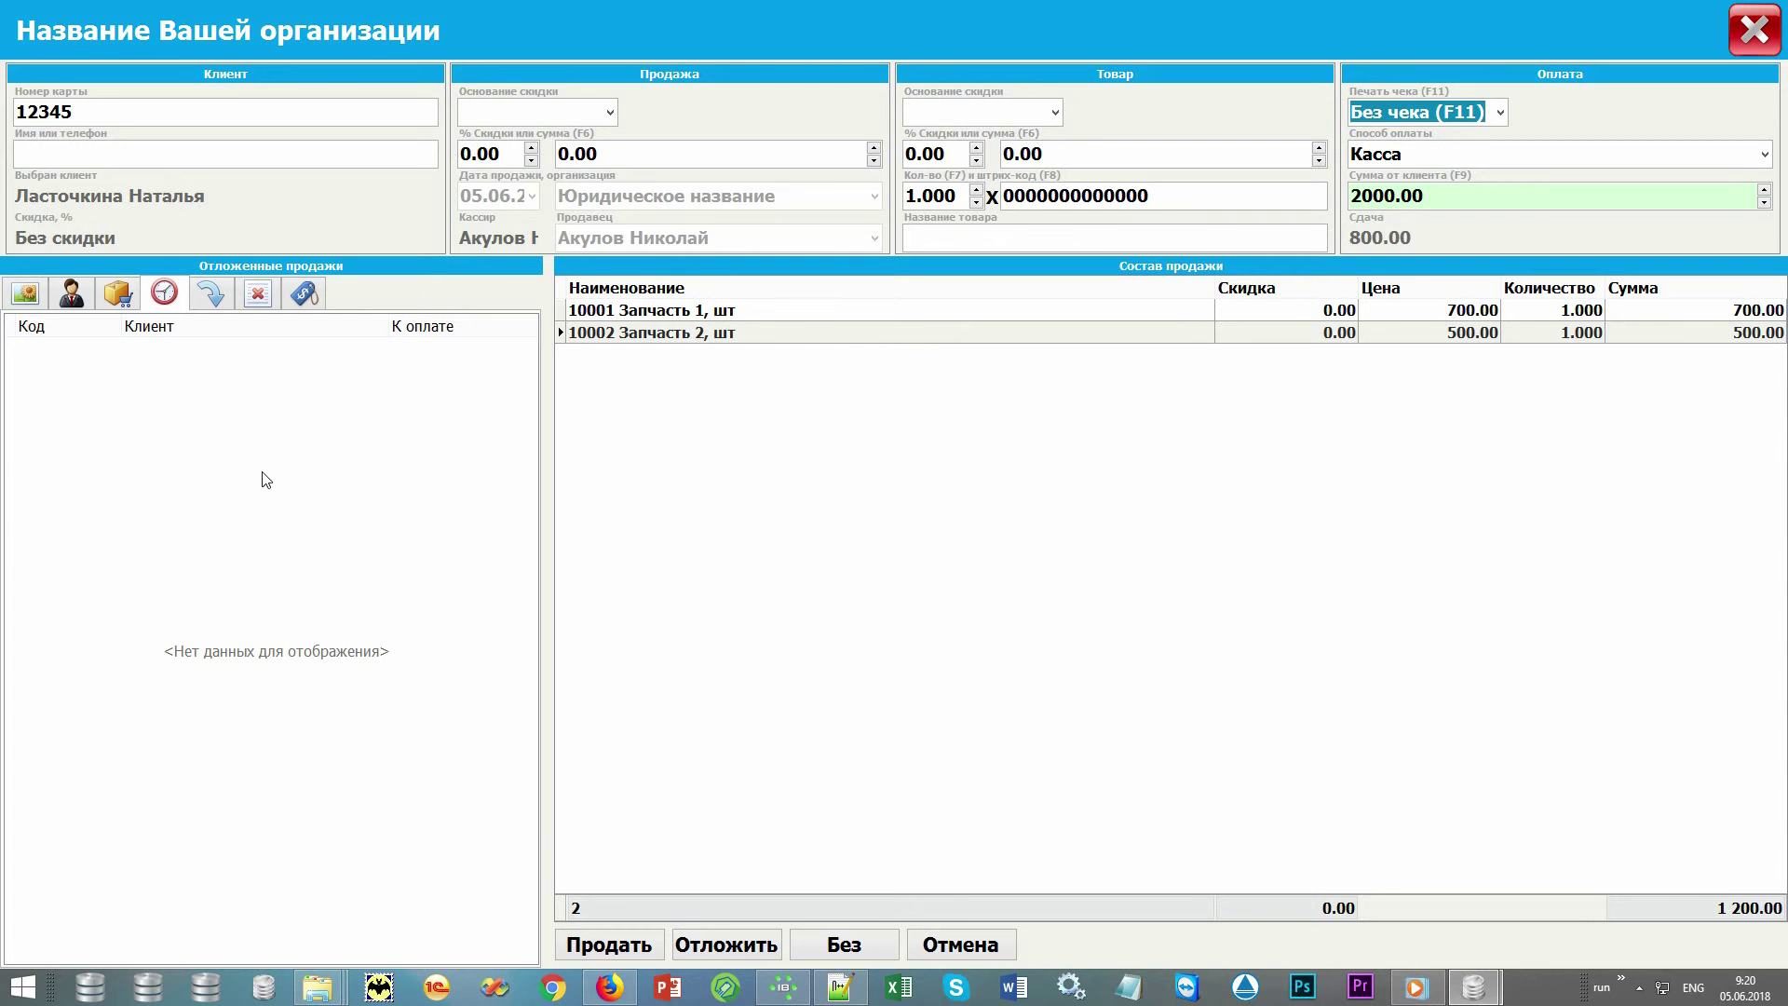
click(636, 948)
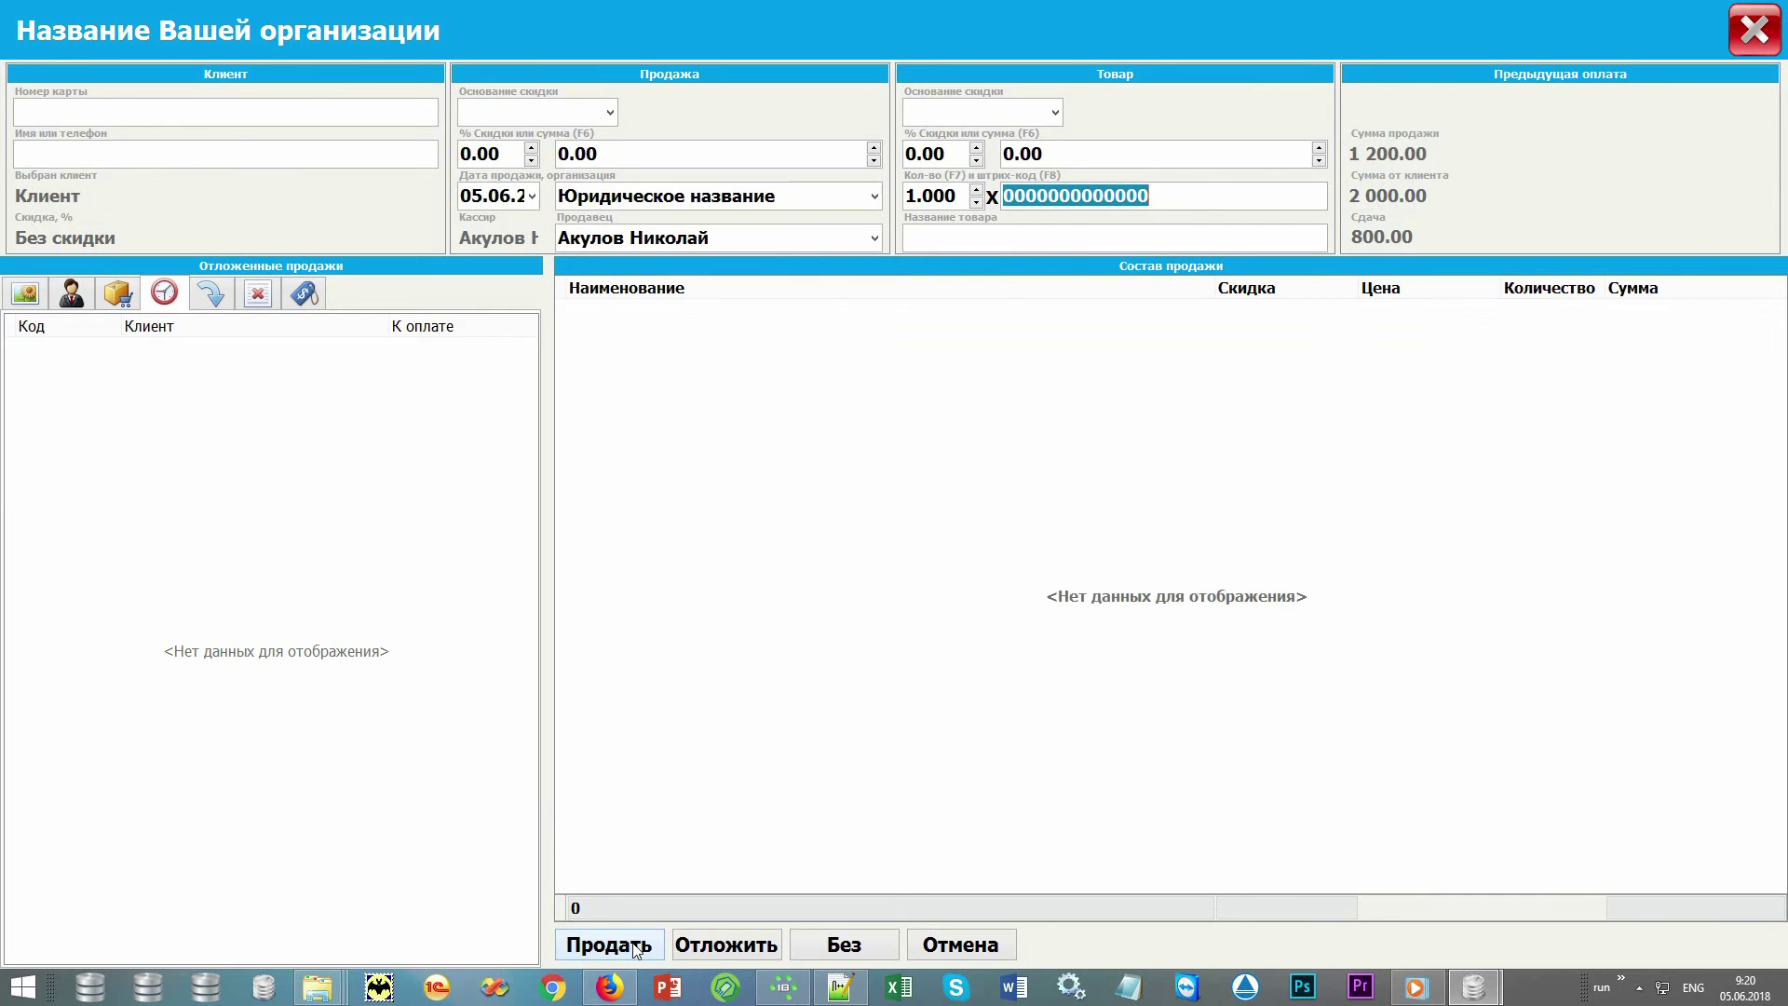
click(1740, 42)
Step: Generate the Накладная для продажи report for the new sale dated 05.06.2018
click(540, 186)
click(250, 84)
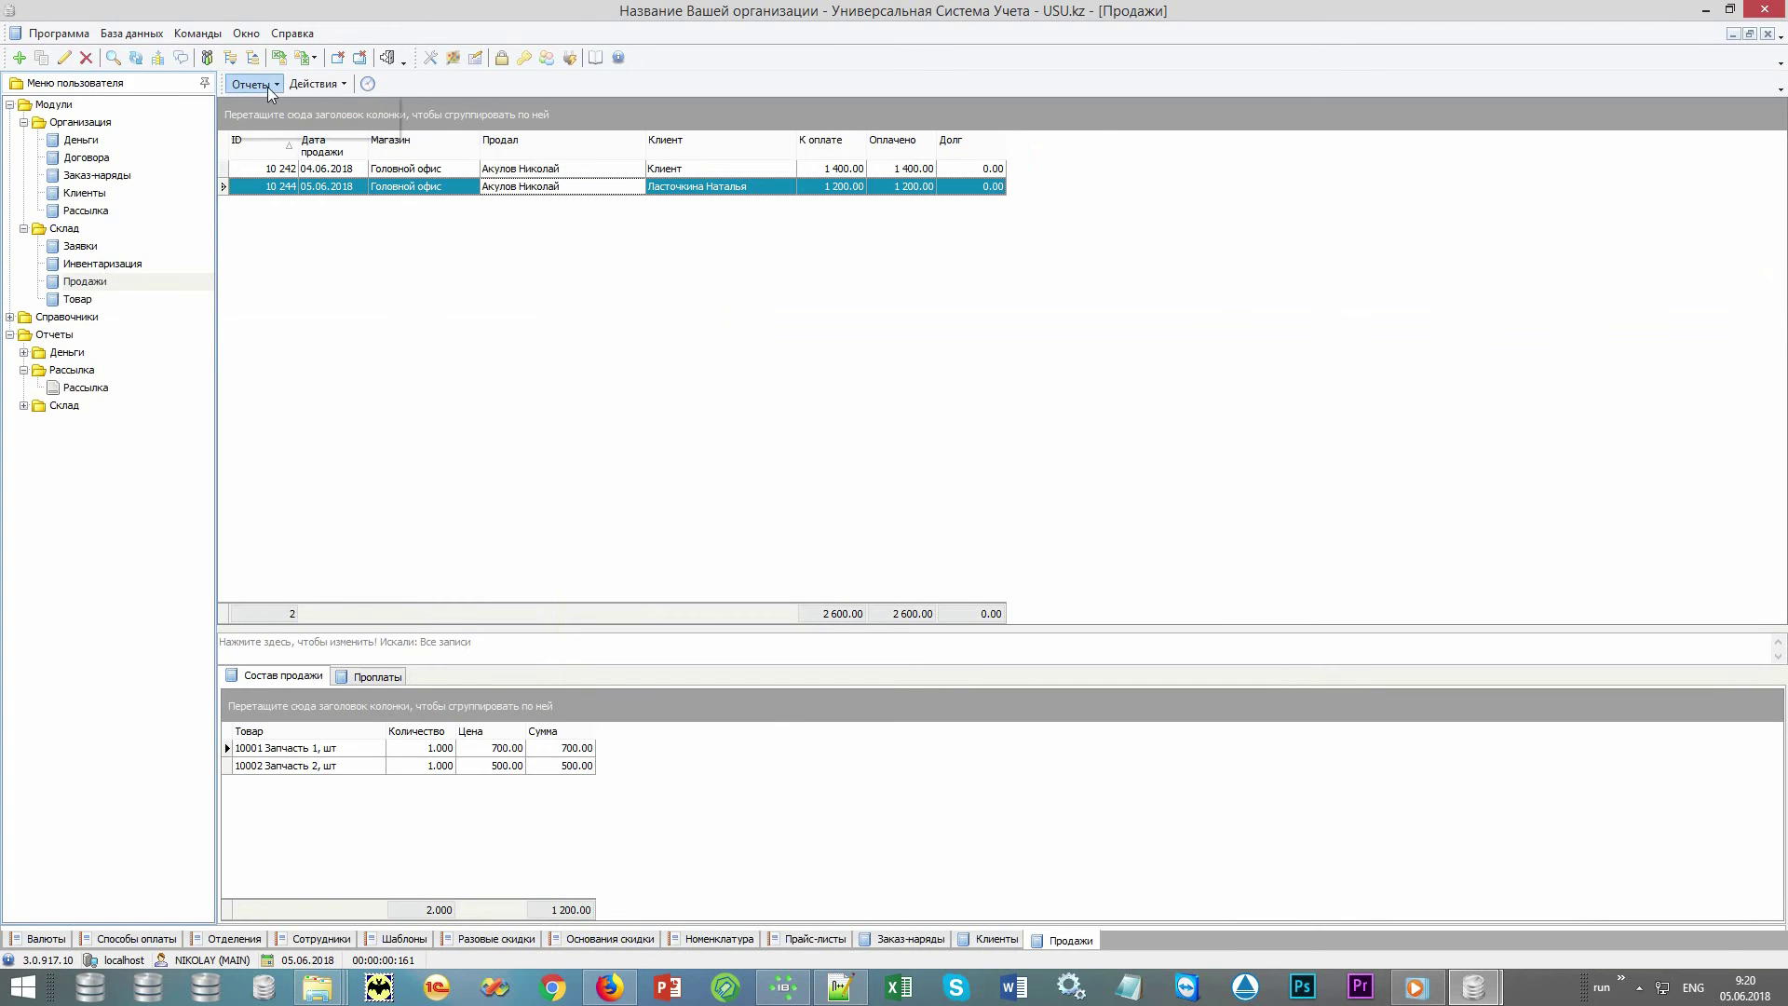
click(277, 129)
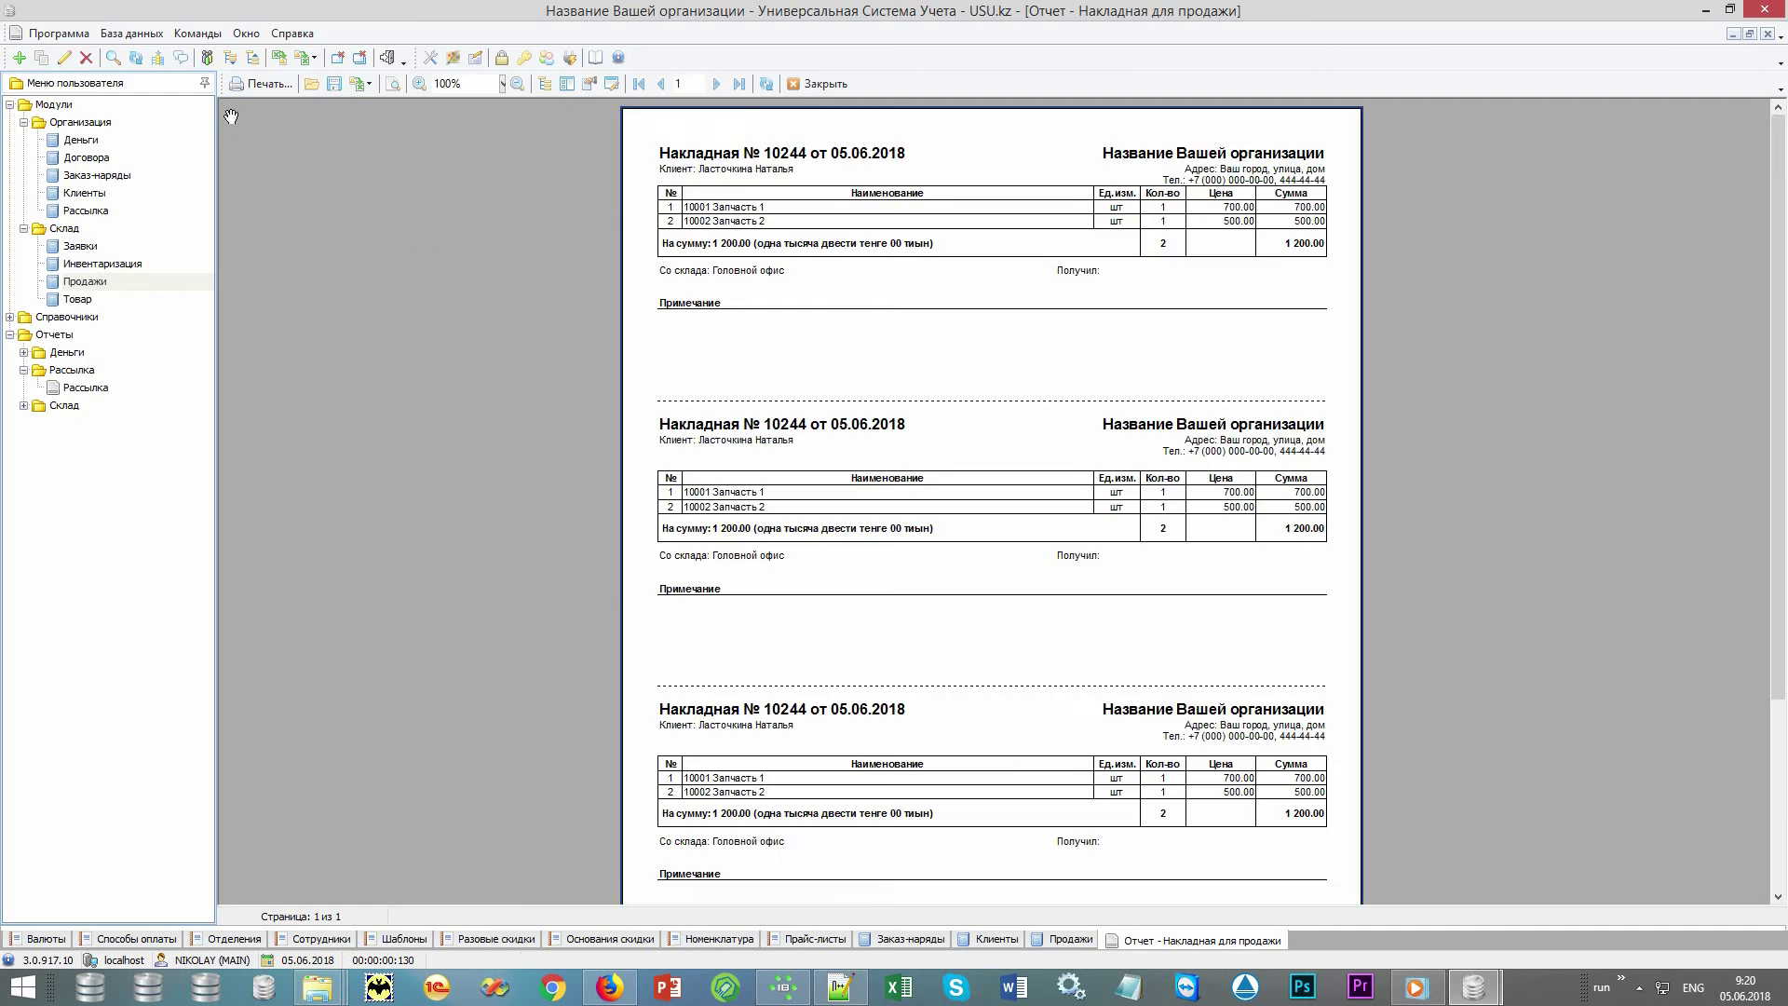
key(Escape)
Step: Generate the Чек report for the same sale and examine the receipt's items, payment and change
click(252, 83)
click(259, 106)
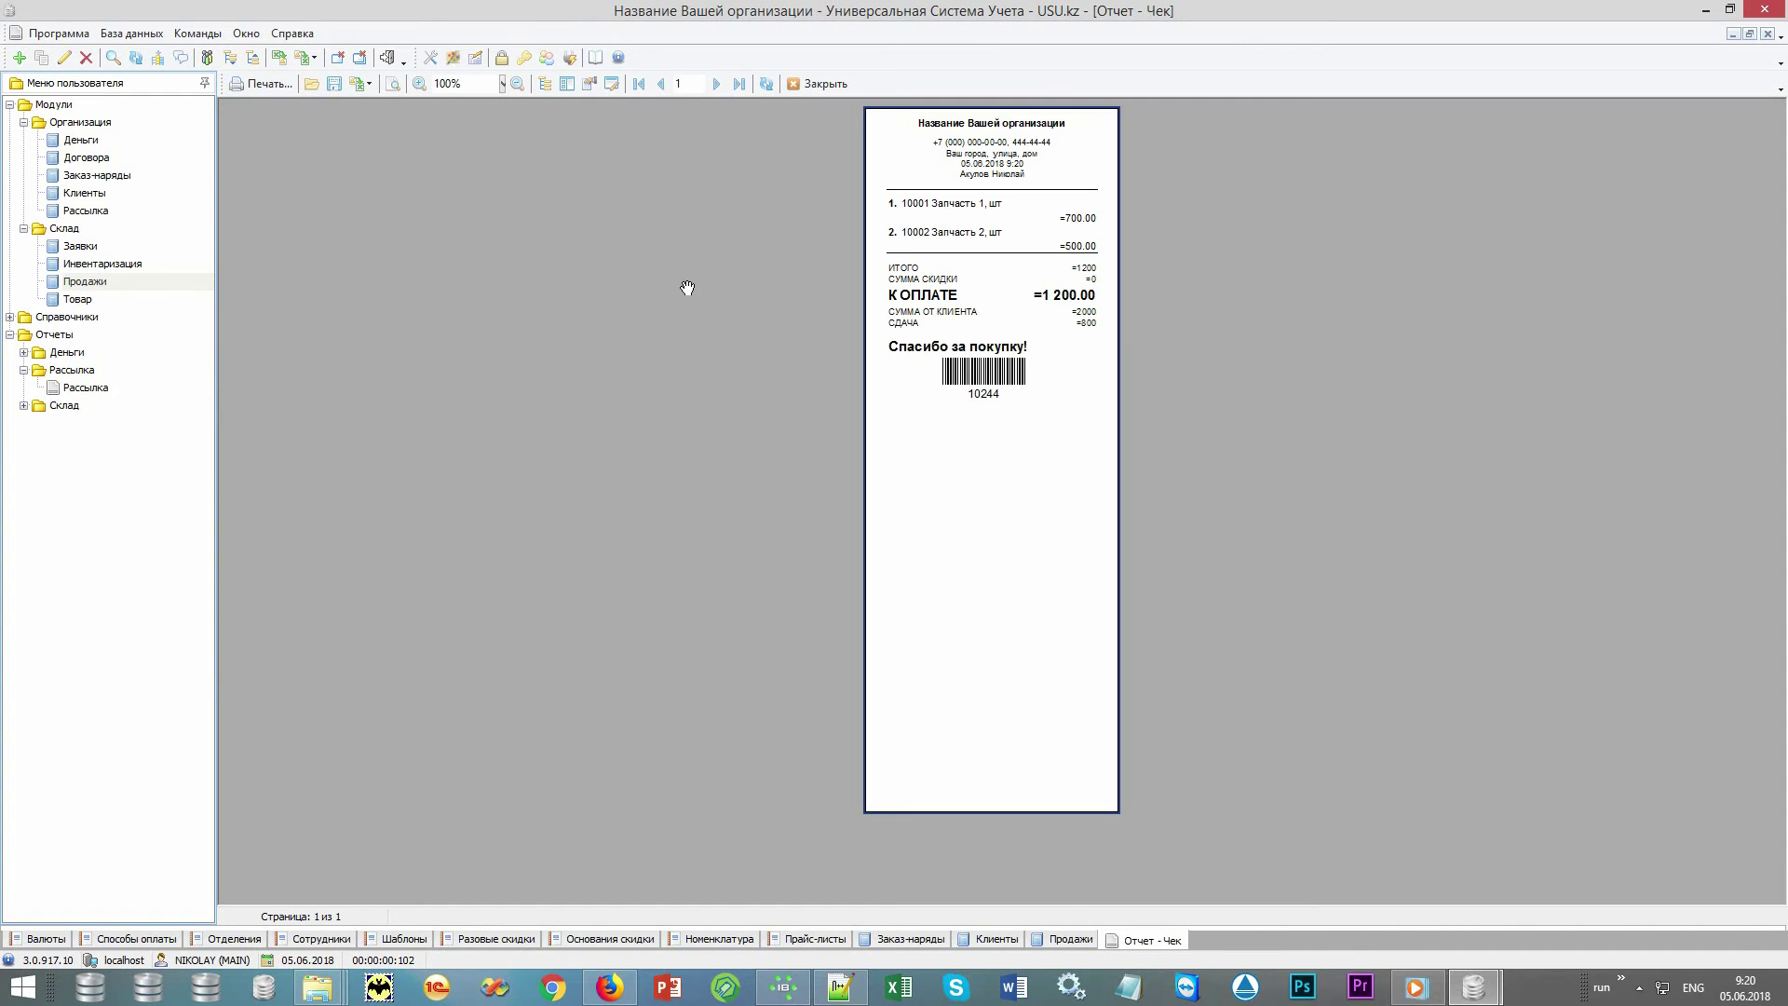
scroll(688, 288, up, 3)
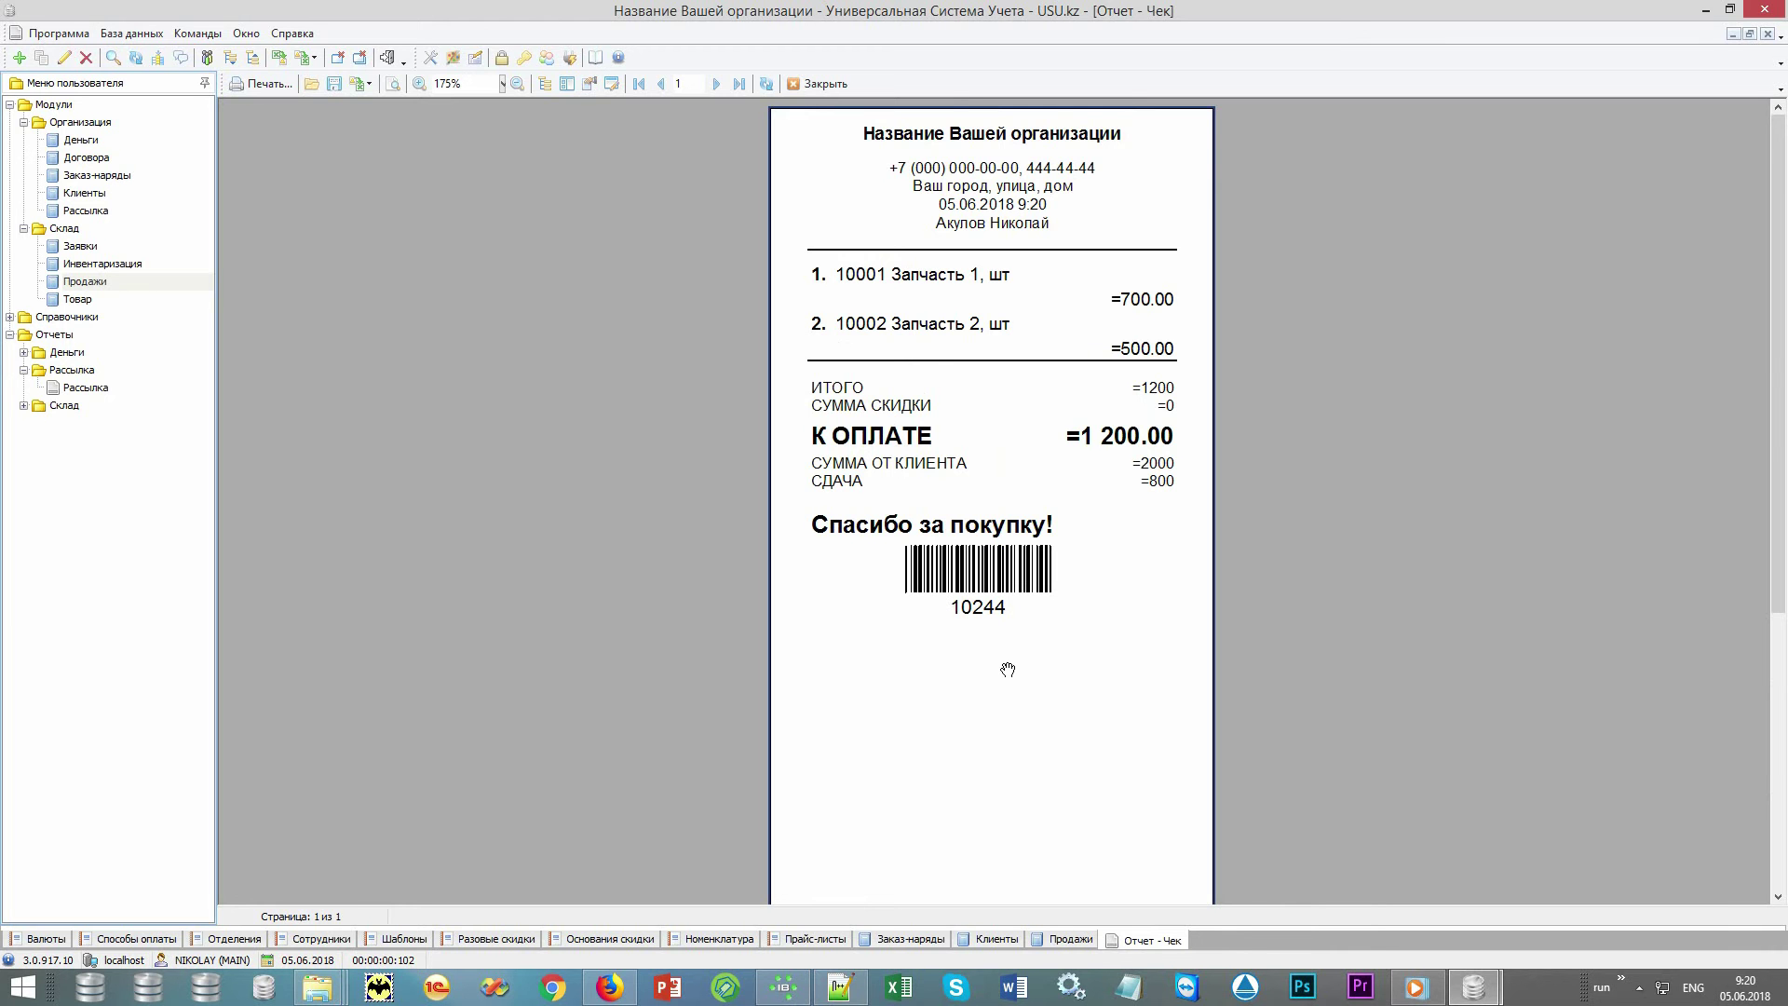
click(818, 84)
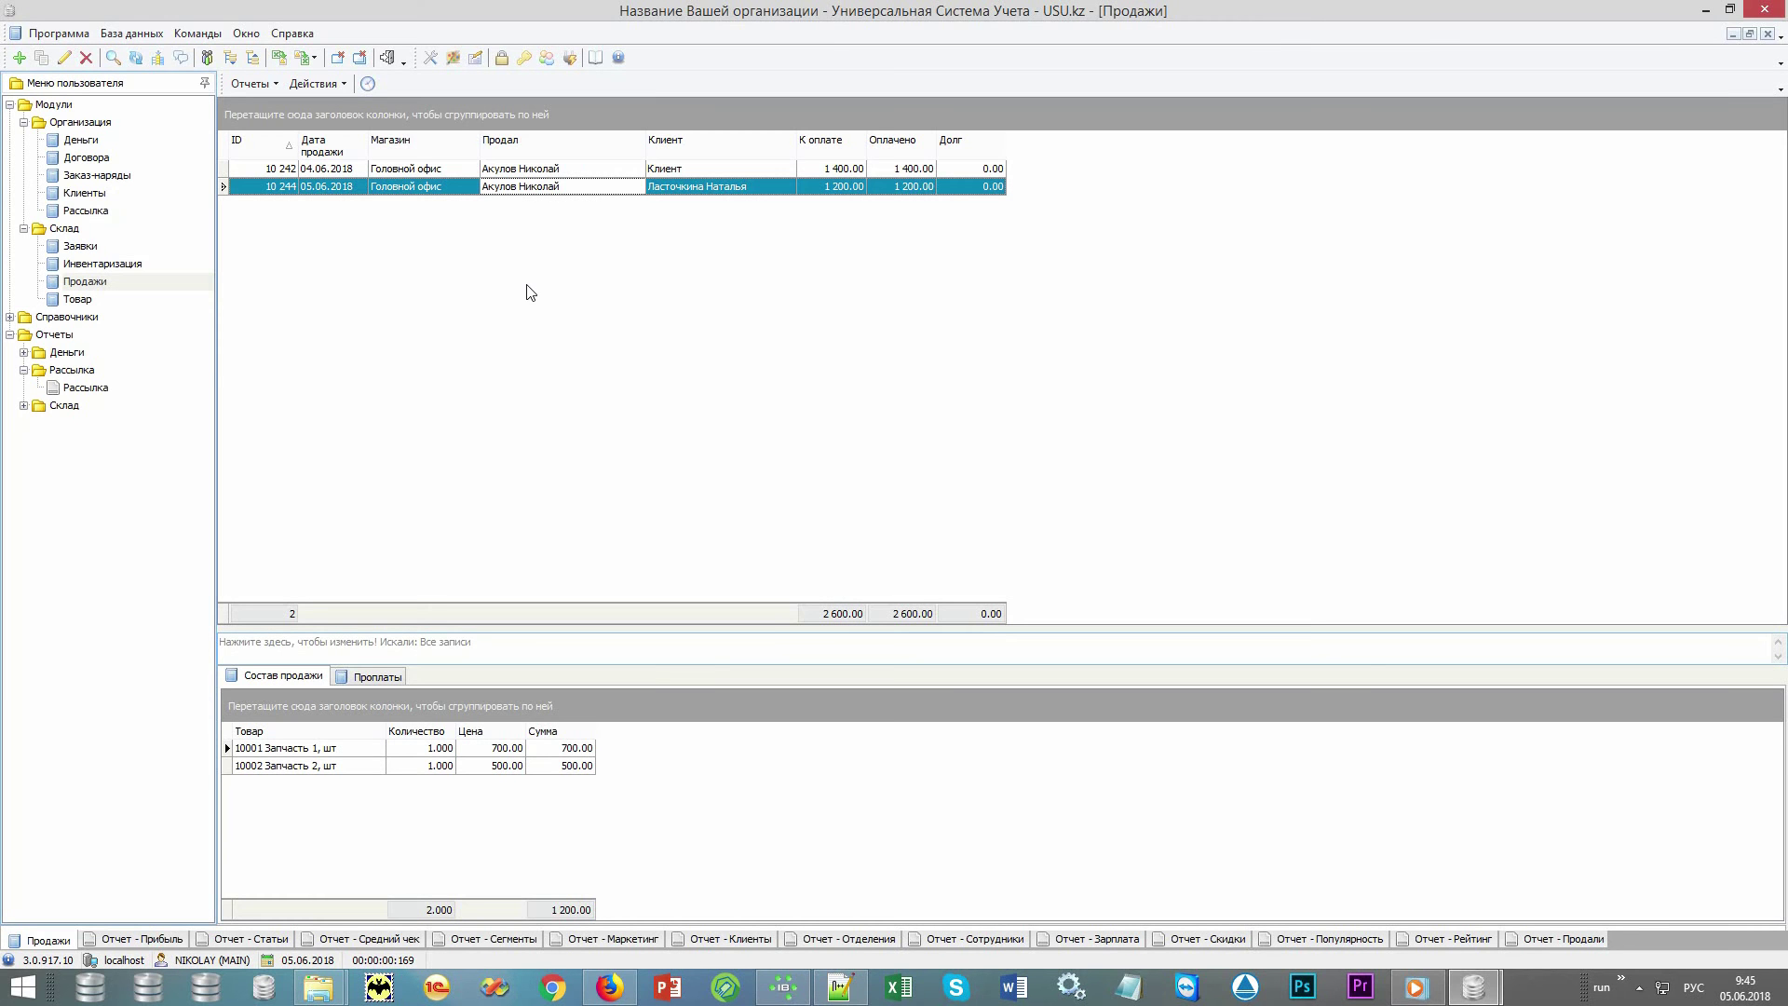
Step: Collapse Модули and expand the Склад and Деньги groups under Отчеты to show the available reports
click(9, 104)
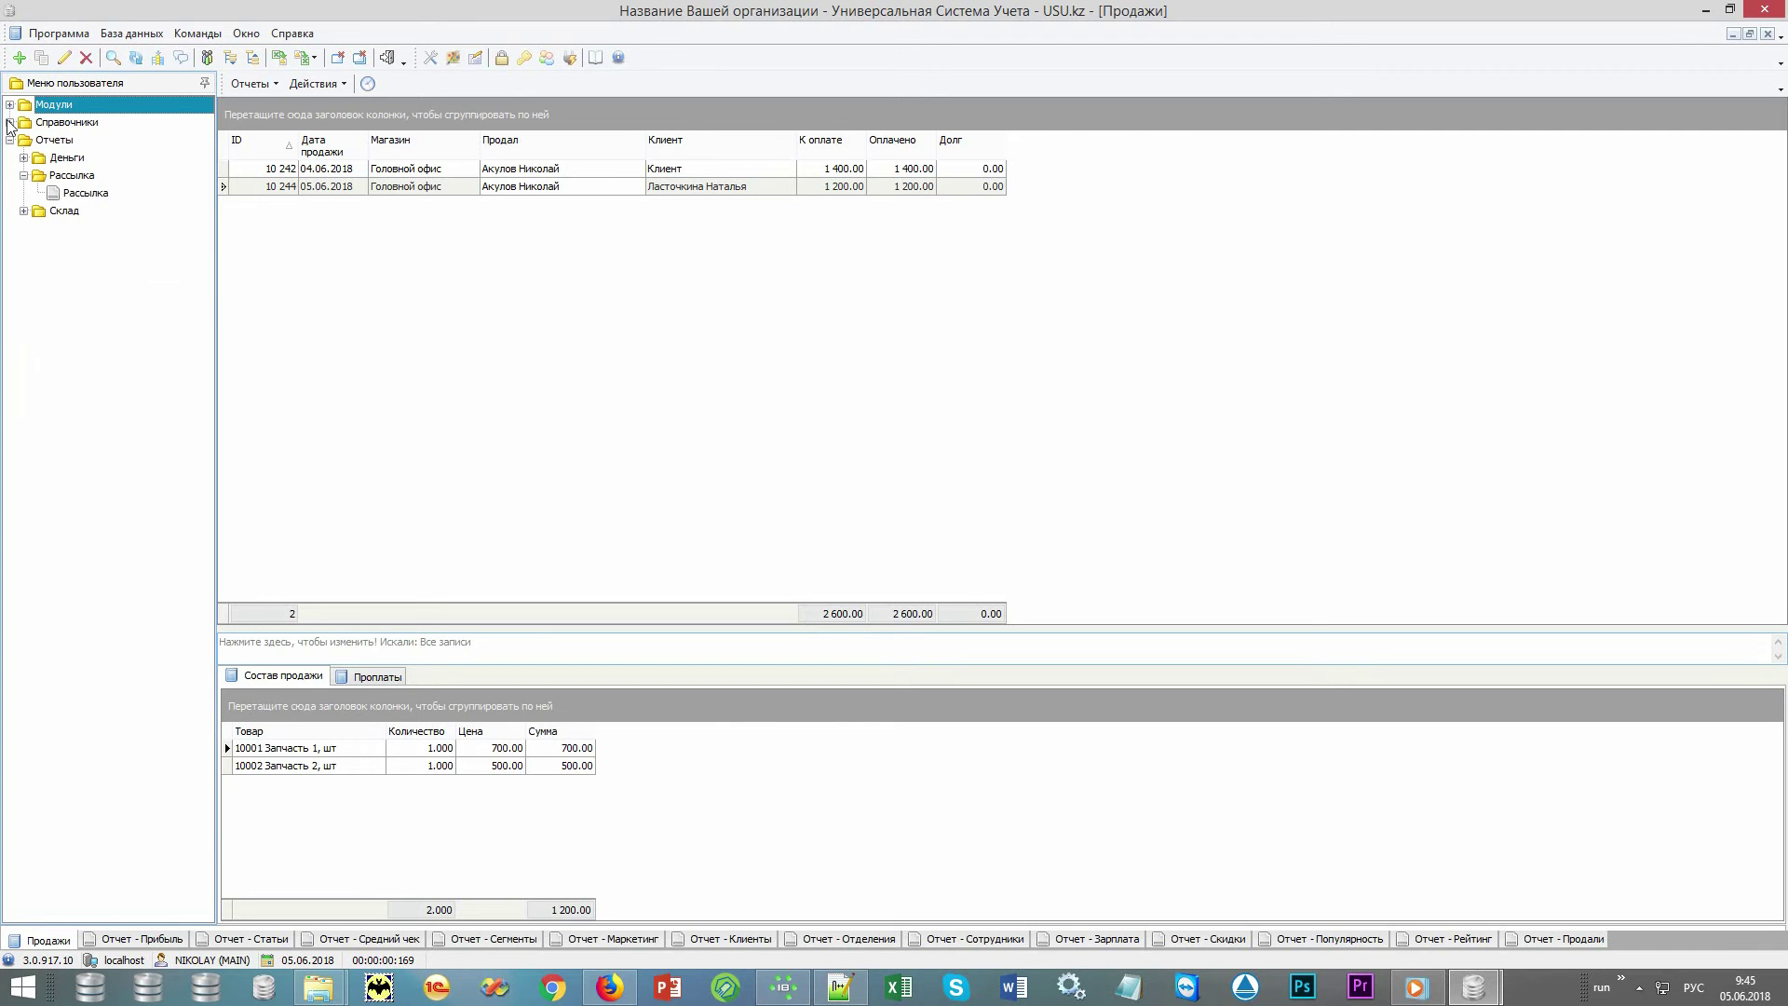
click(23, 211)
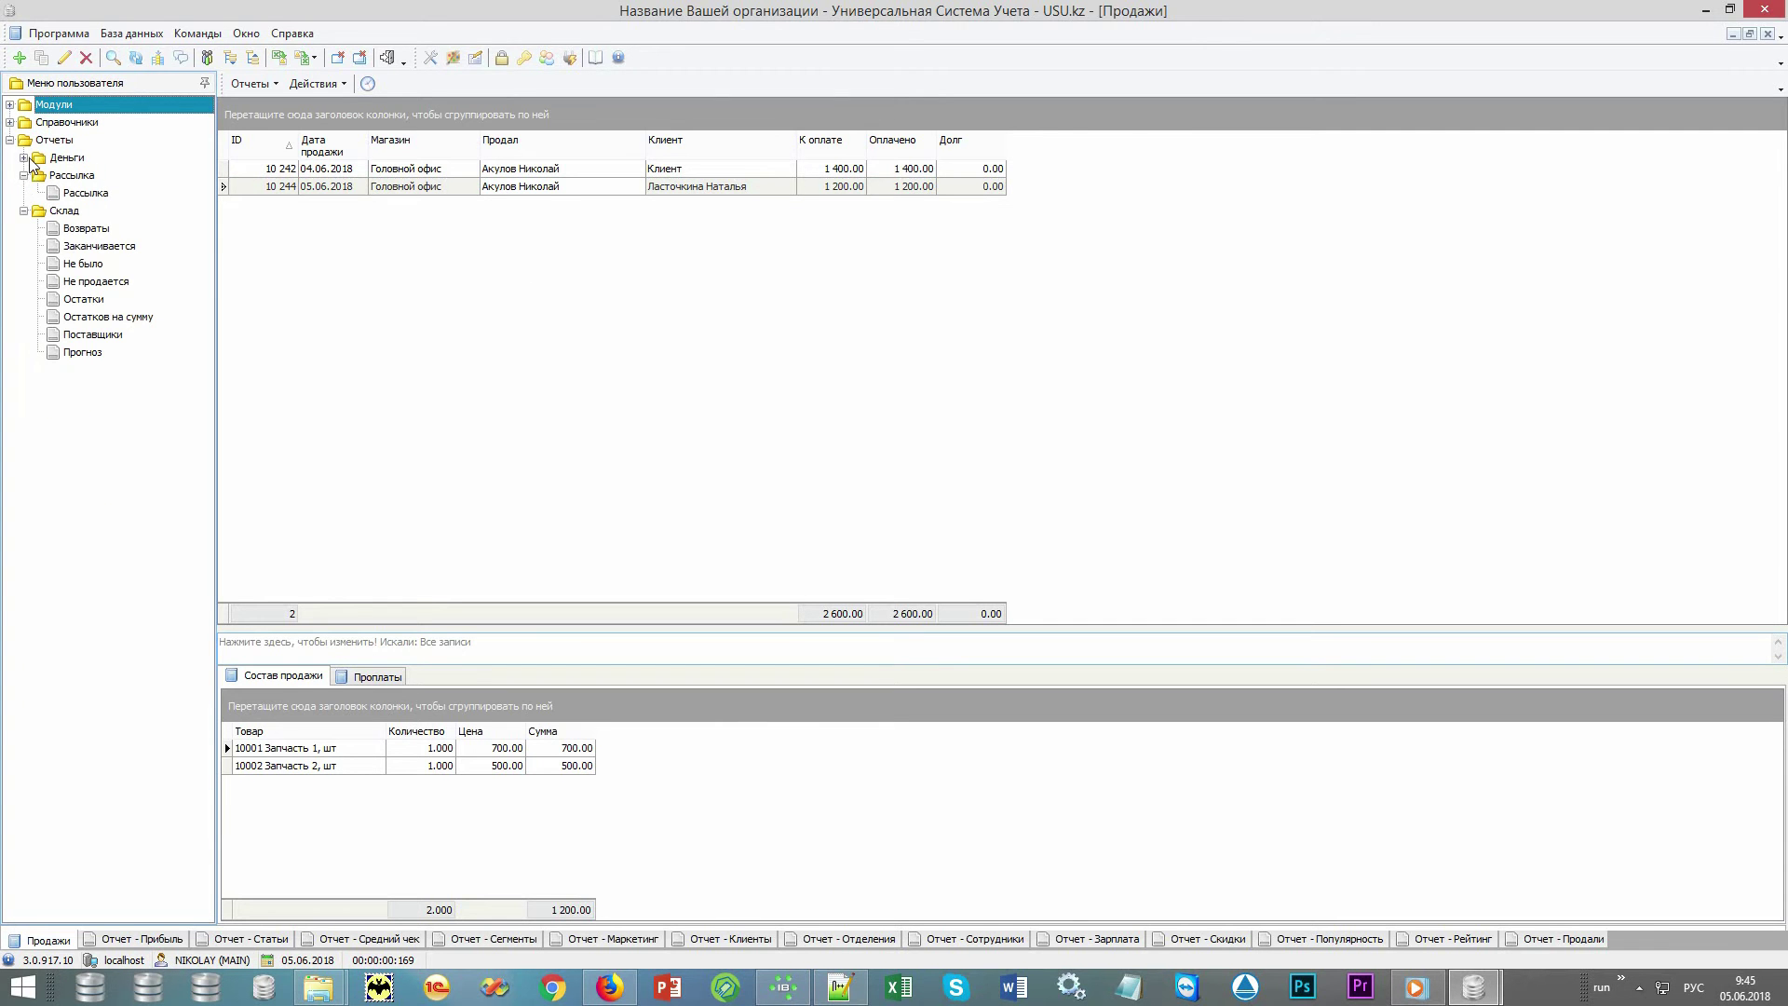
click(24, 159)
click(138, 145)
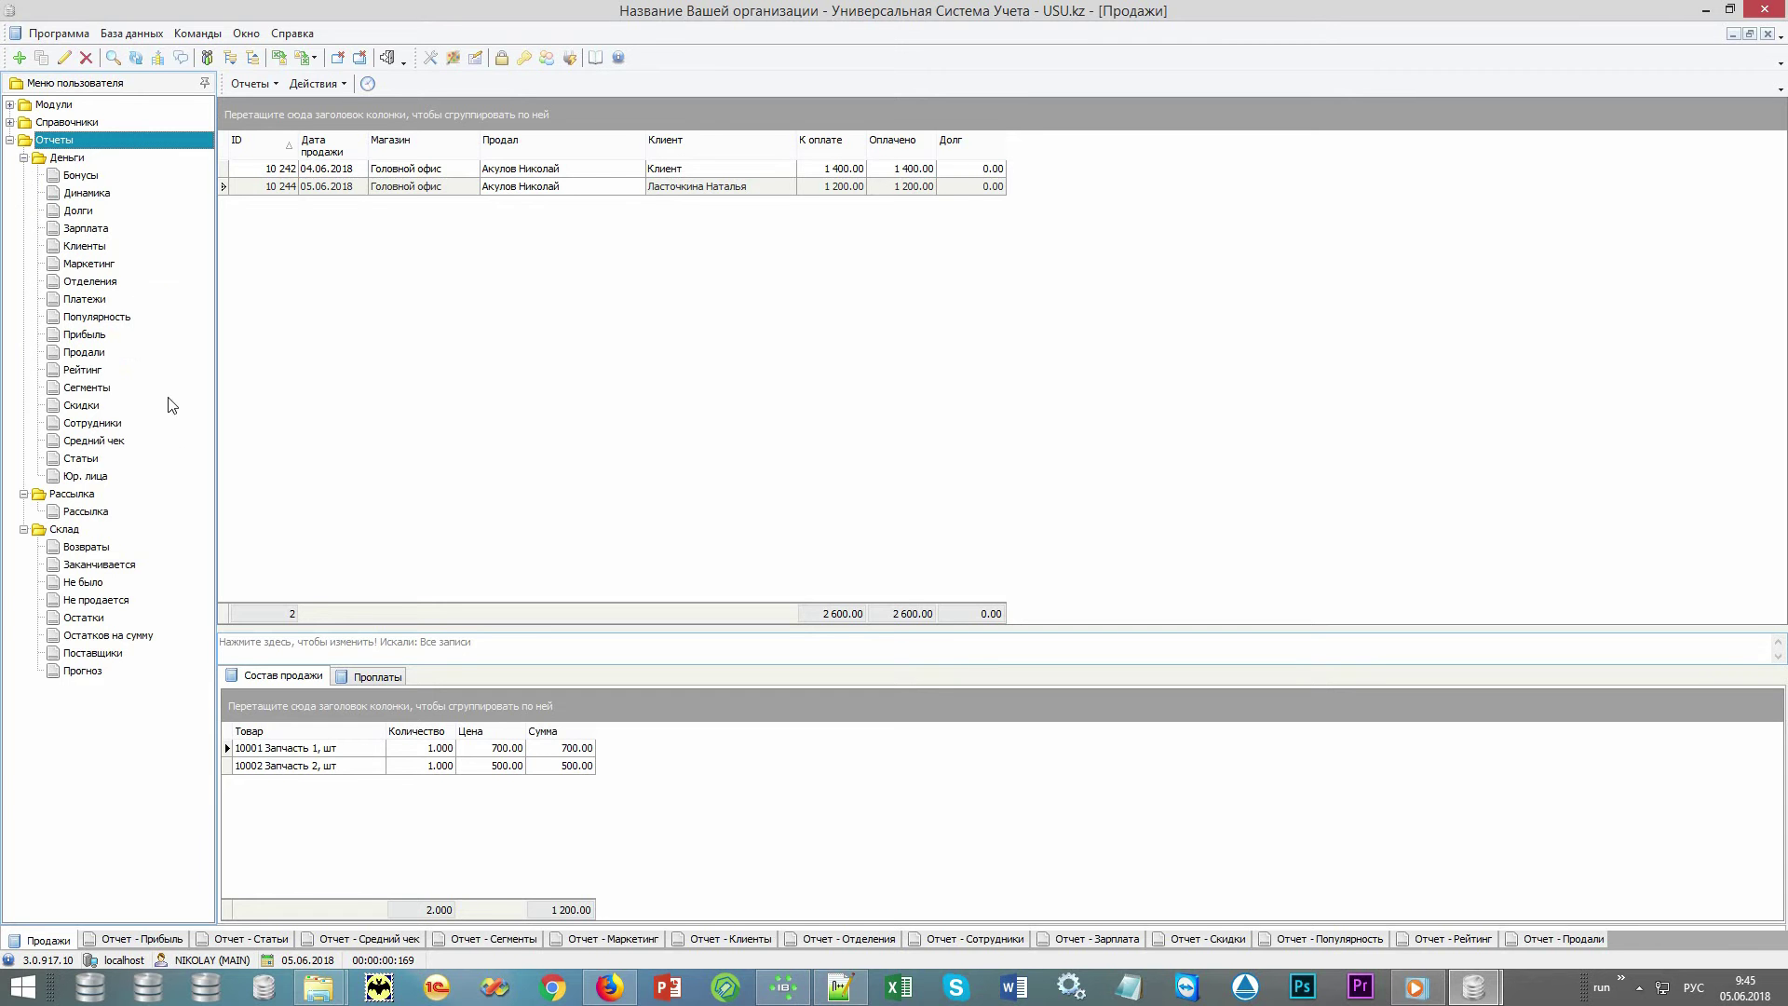
Step: Examine the generated Прибыль, Статьи and Средний чек reports one after another
click(154, 940)
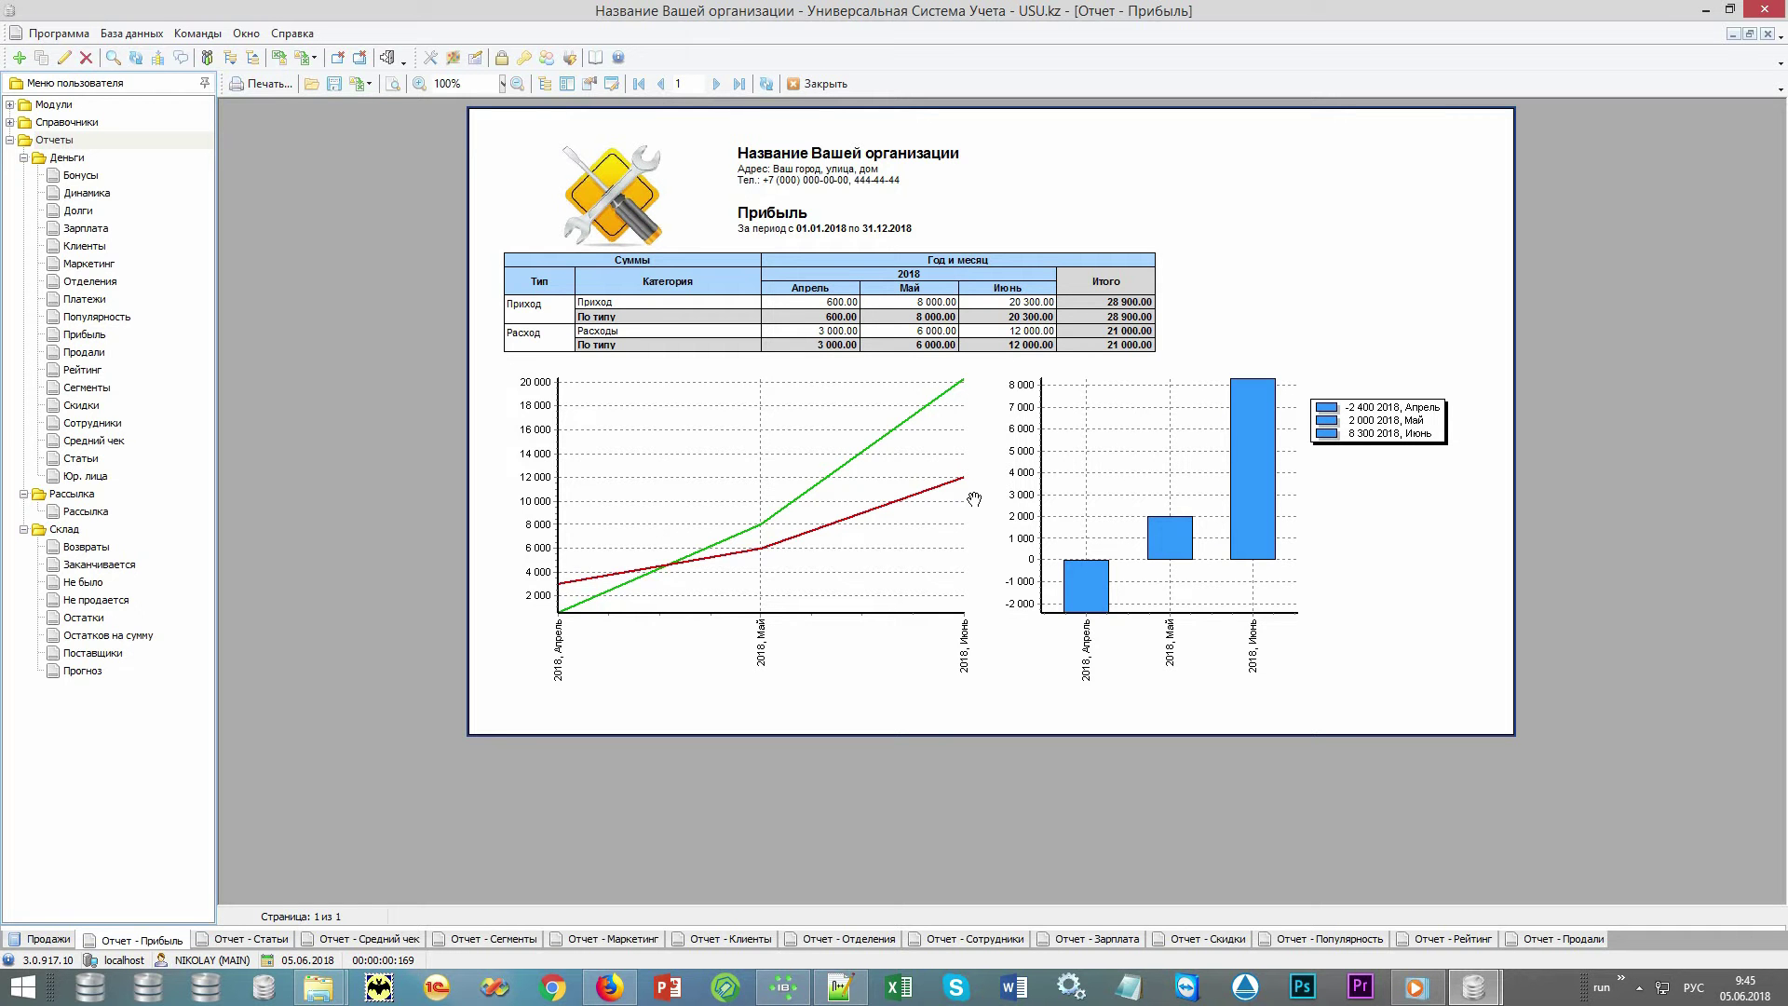
click(248, 939)
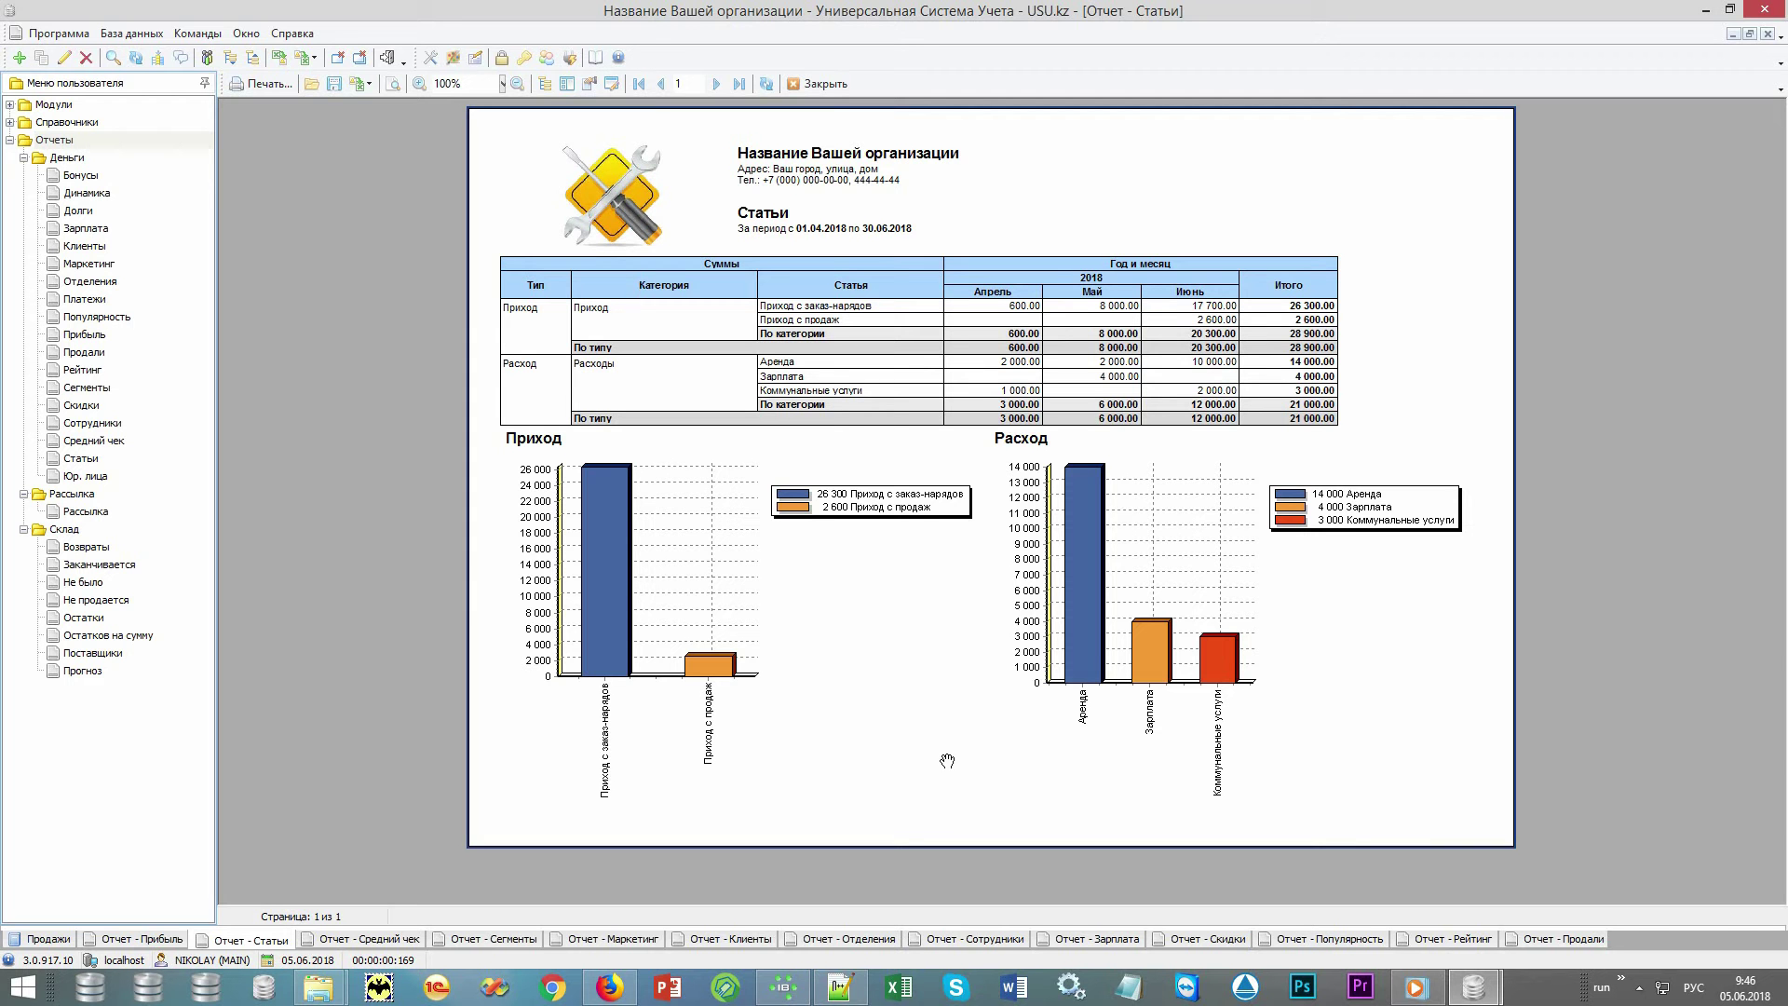
click(90, 145)
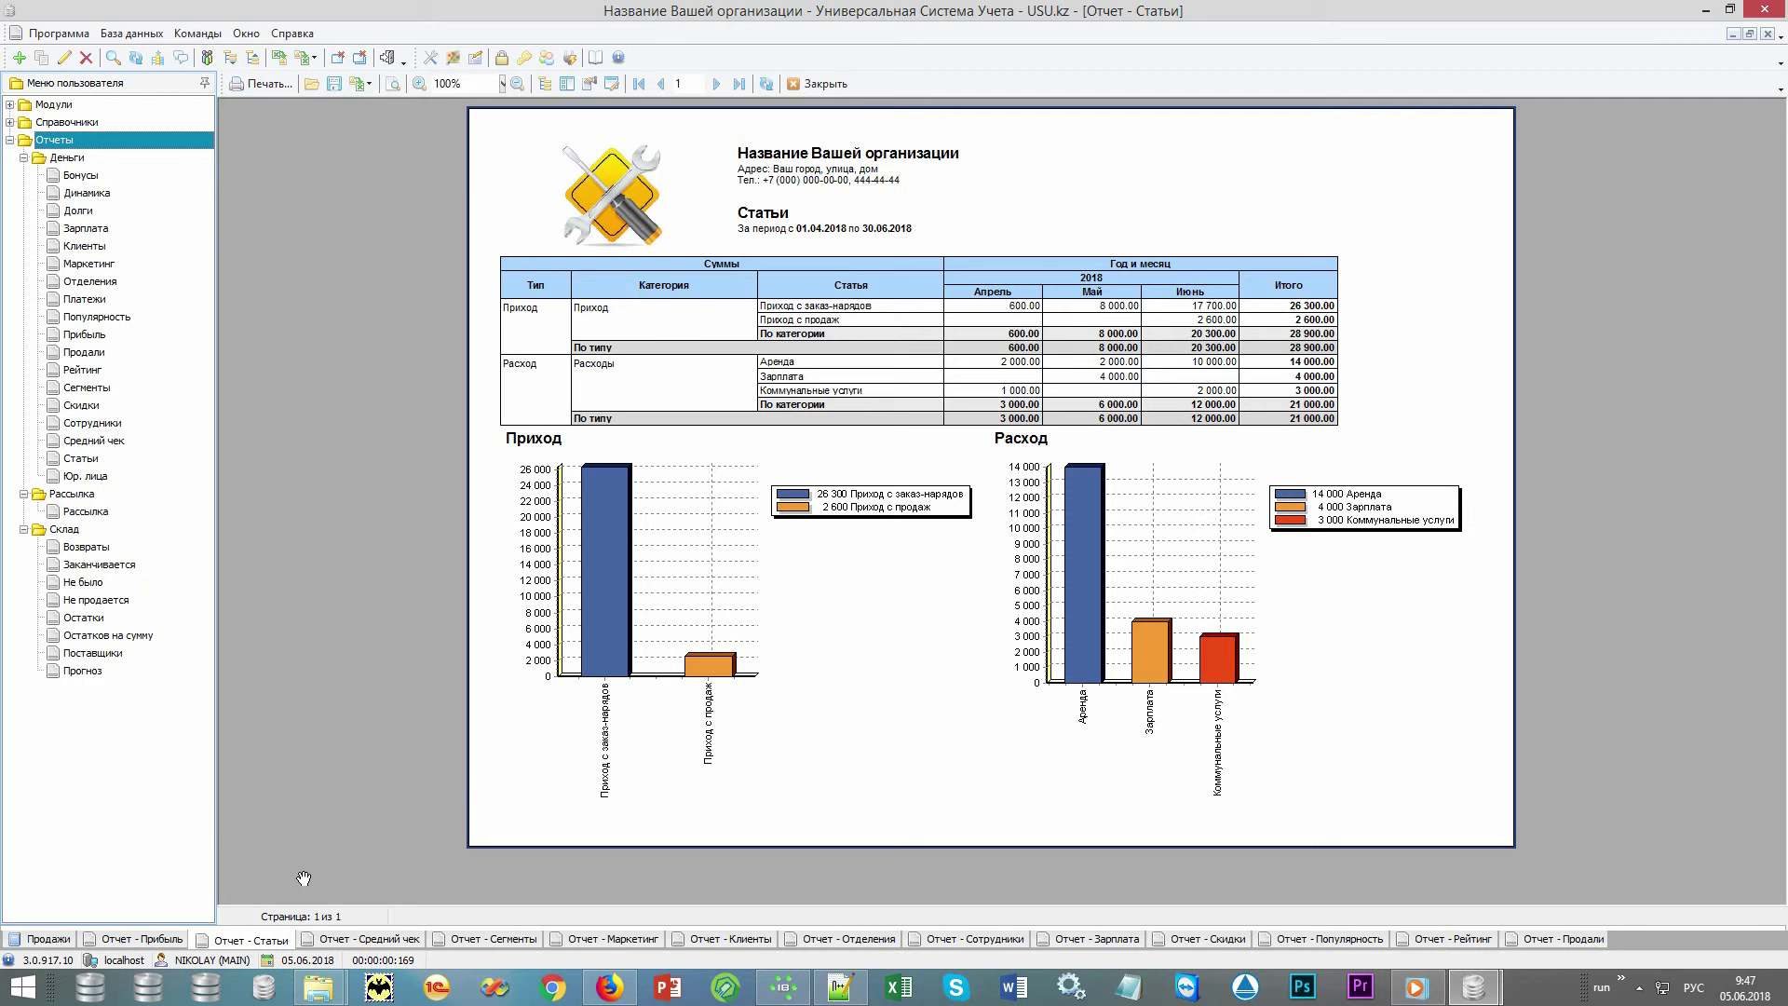
click(362, 940)
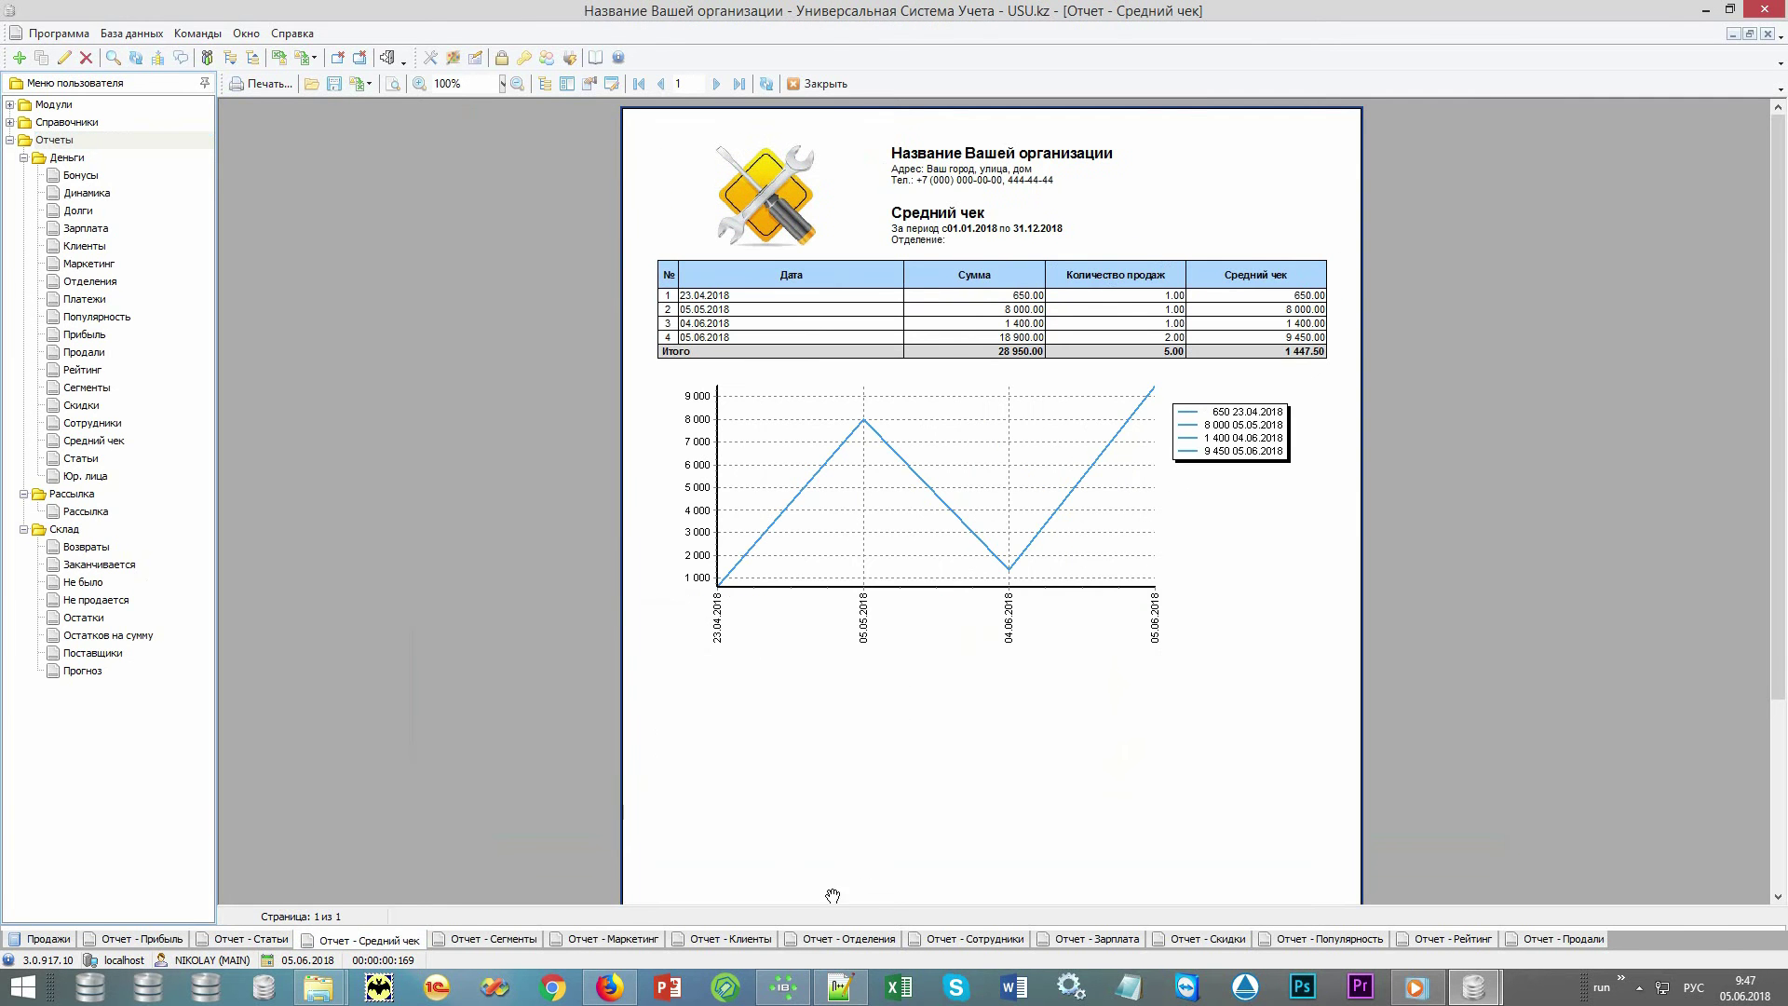